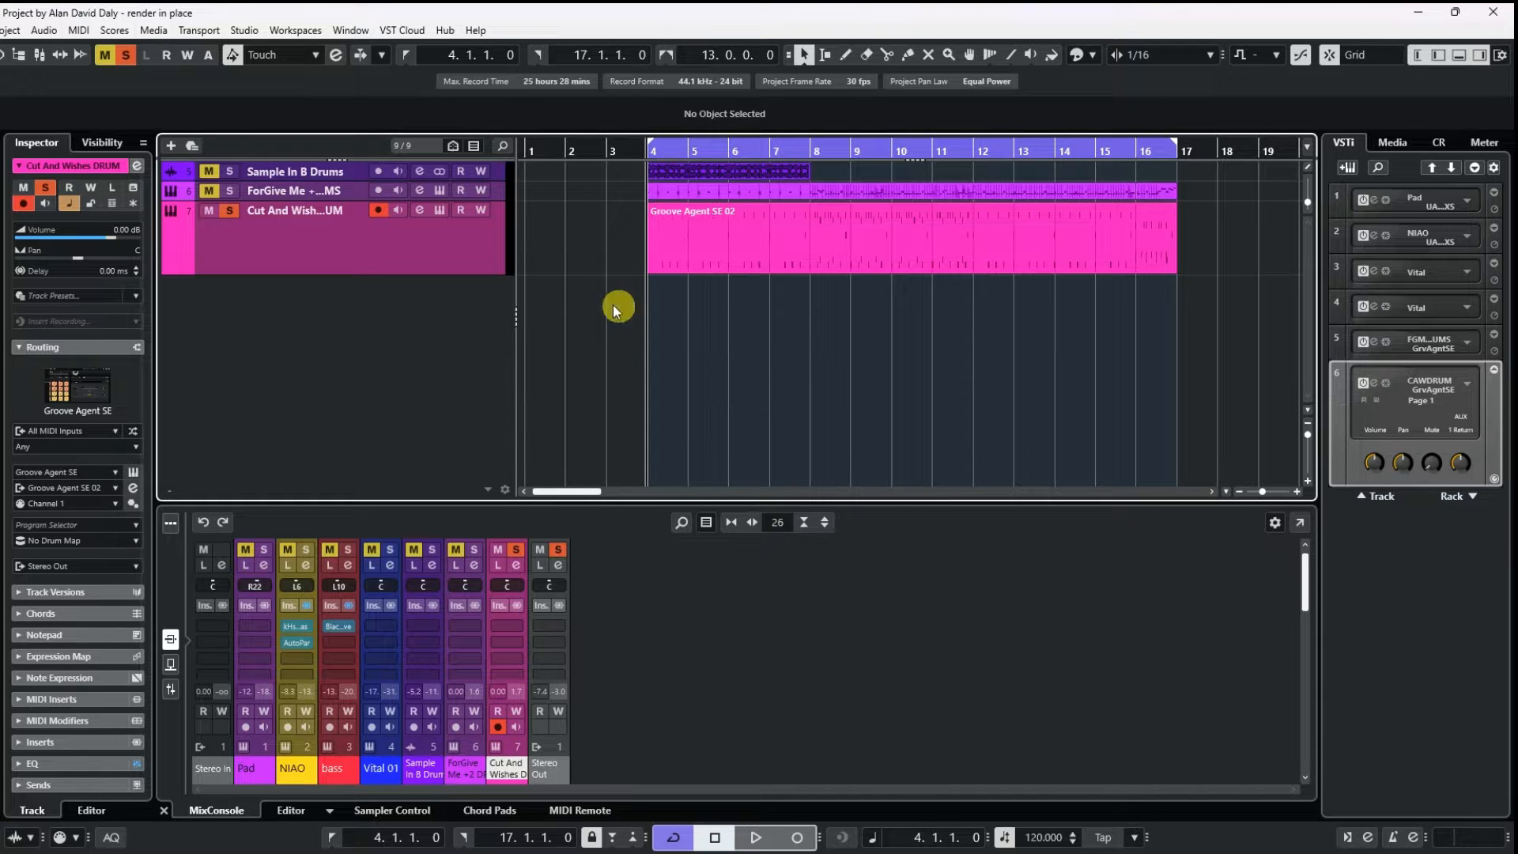
Open Groove Agent SE for the Cut And Wishes DRUM track and audition Groove 05 against mixer pages 1 to 3
left_click(440, 211)
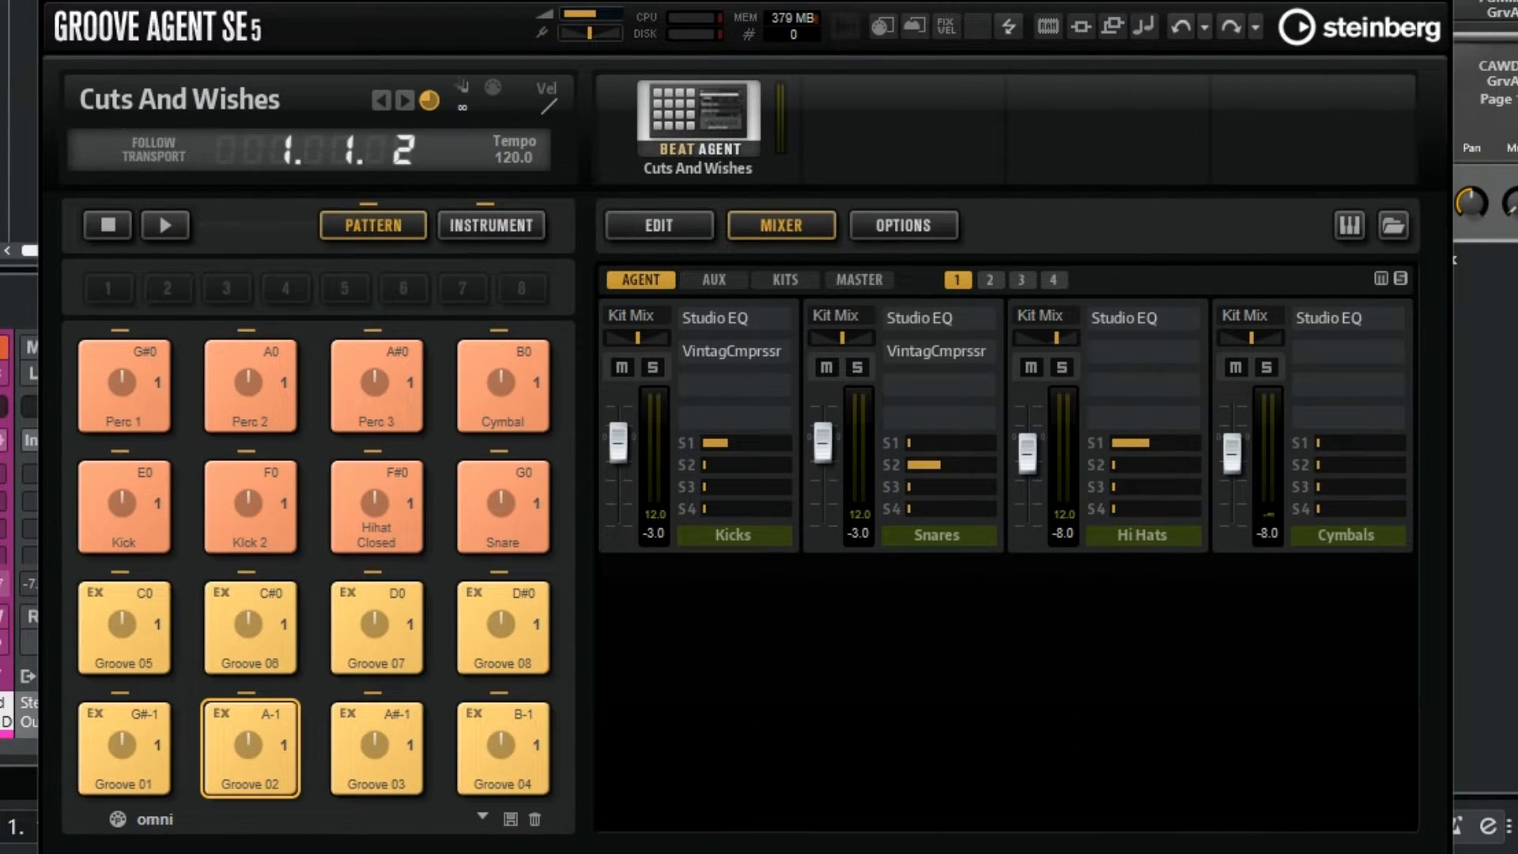
left_click(159, 655)
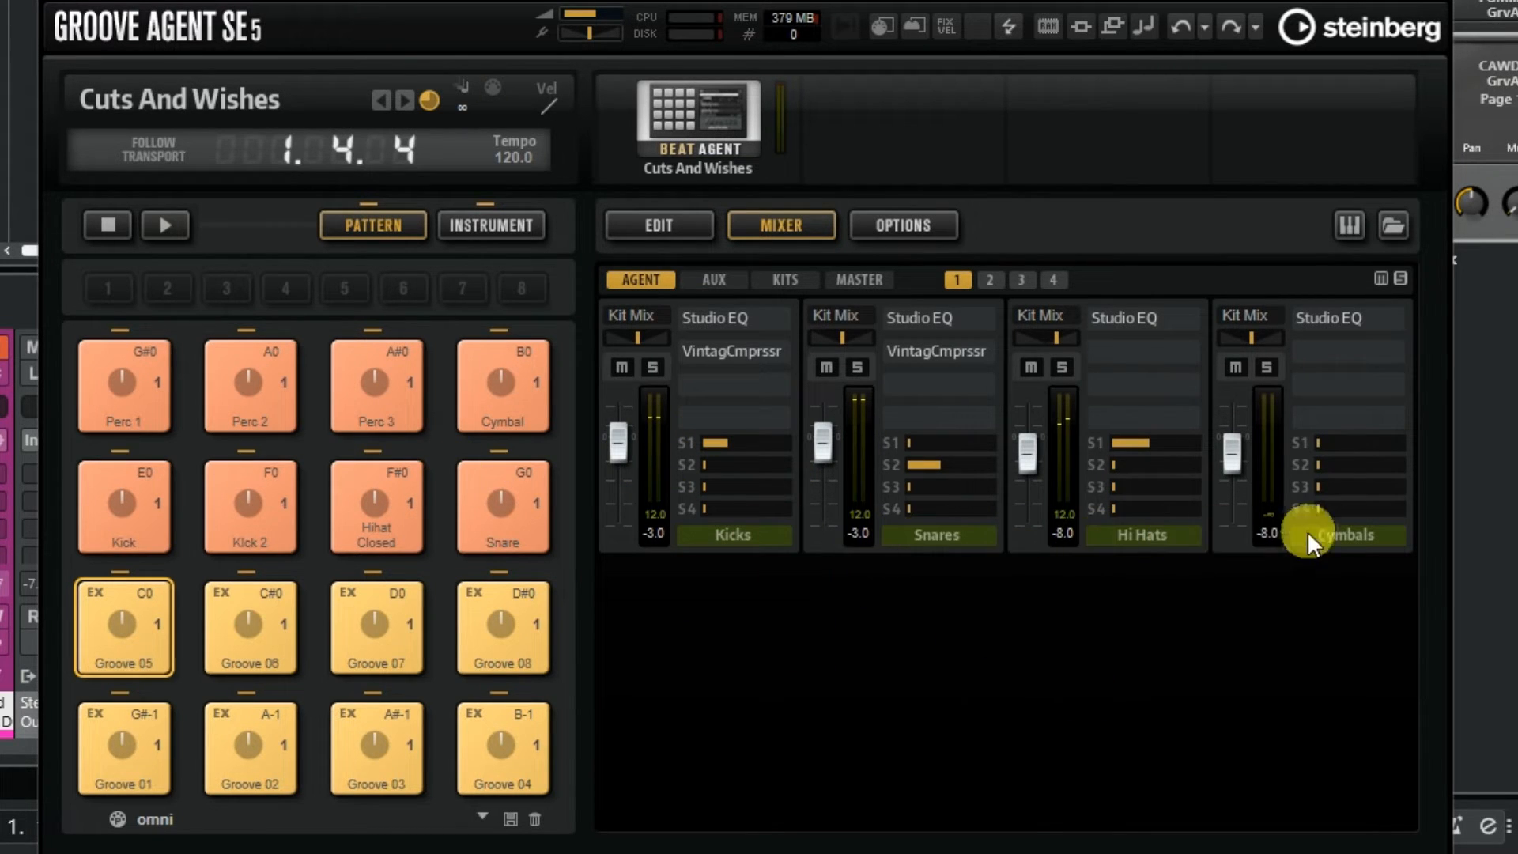
left_click(122, 633)
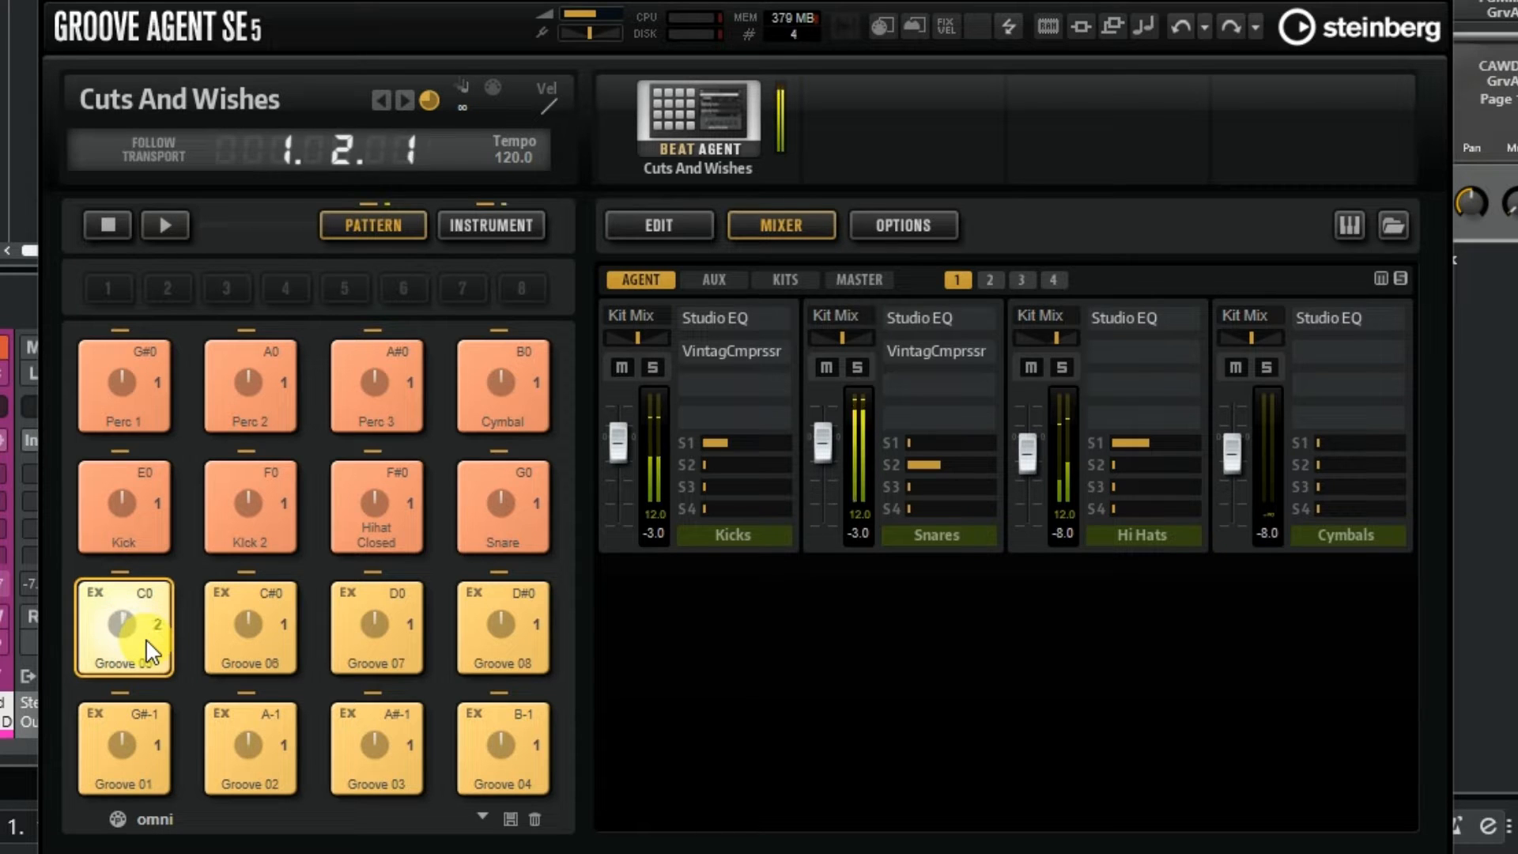
left_click(995, 280)
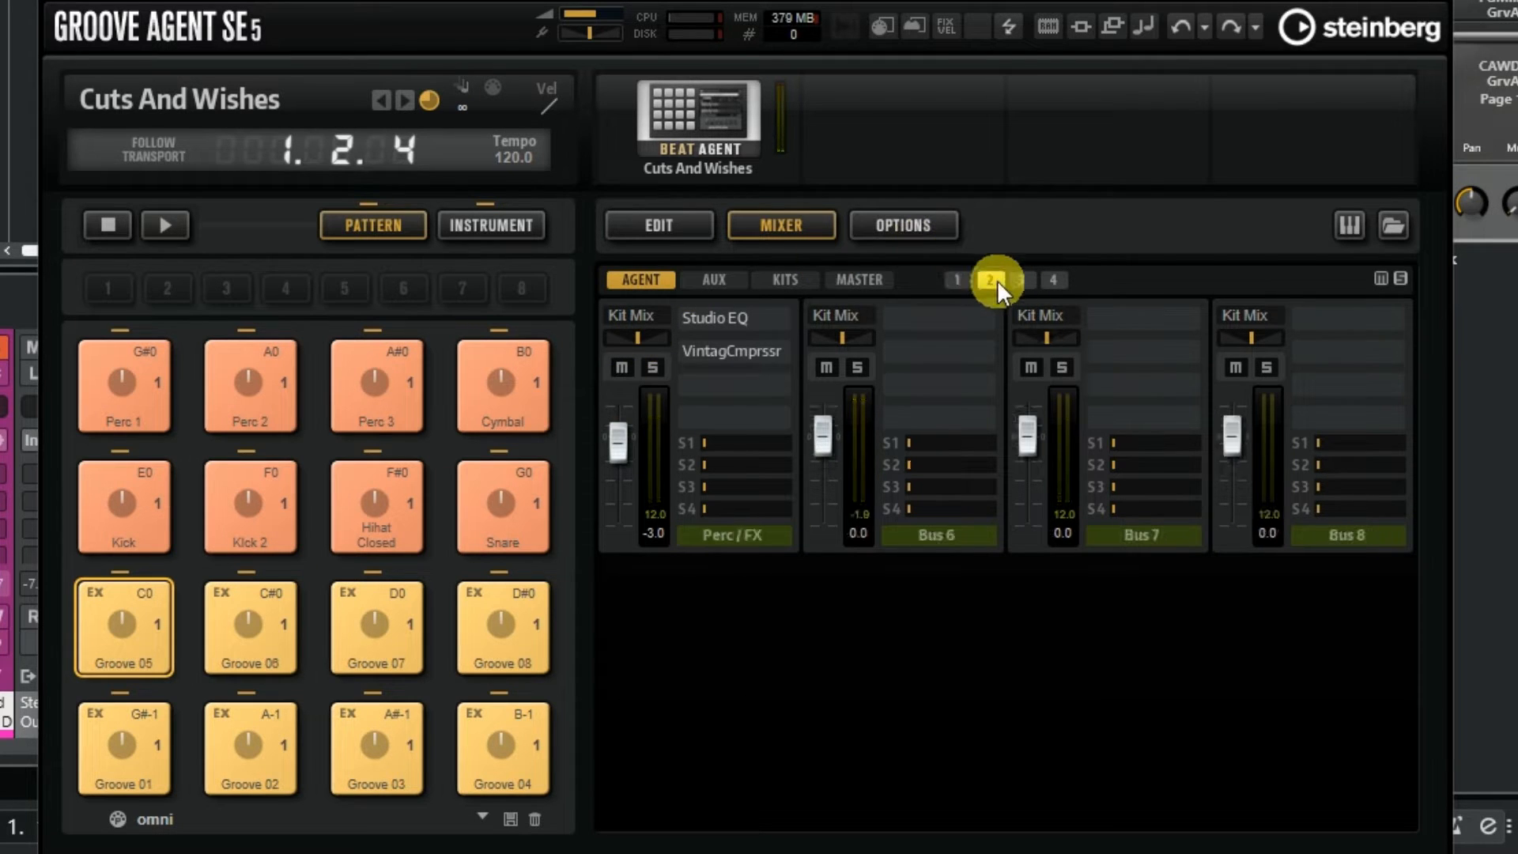
left_click(139, 643)
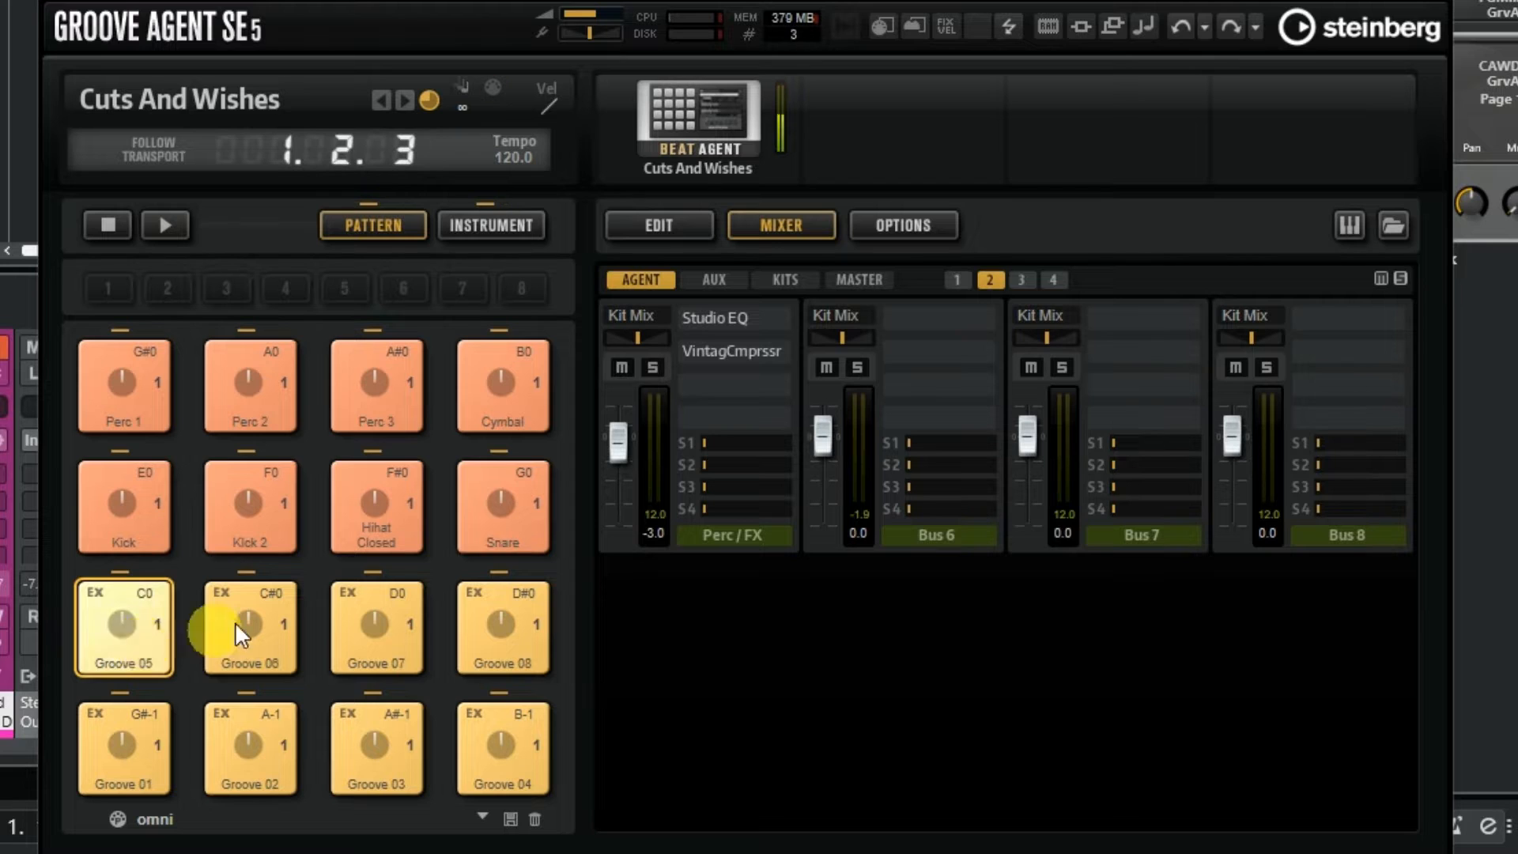
left_click(1024, 281)
left_click(112, 661)
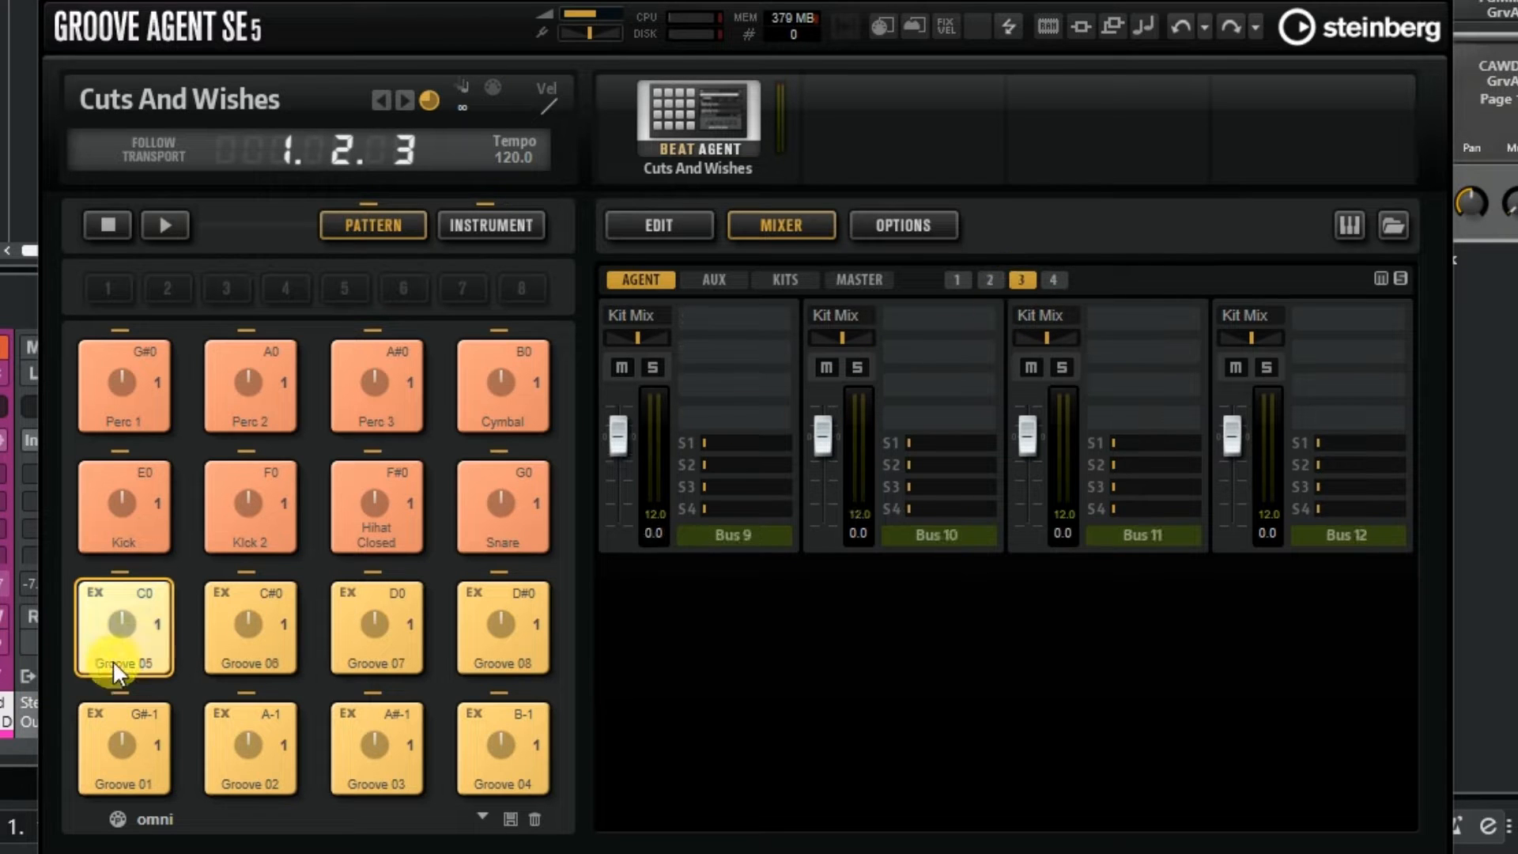
left_click(958, 280)
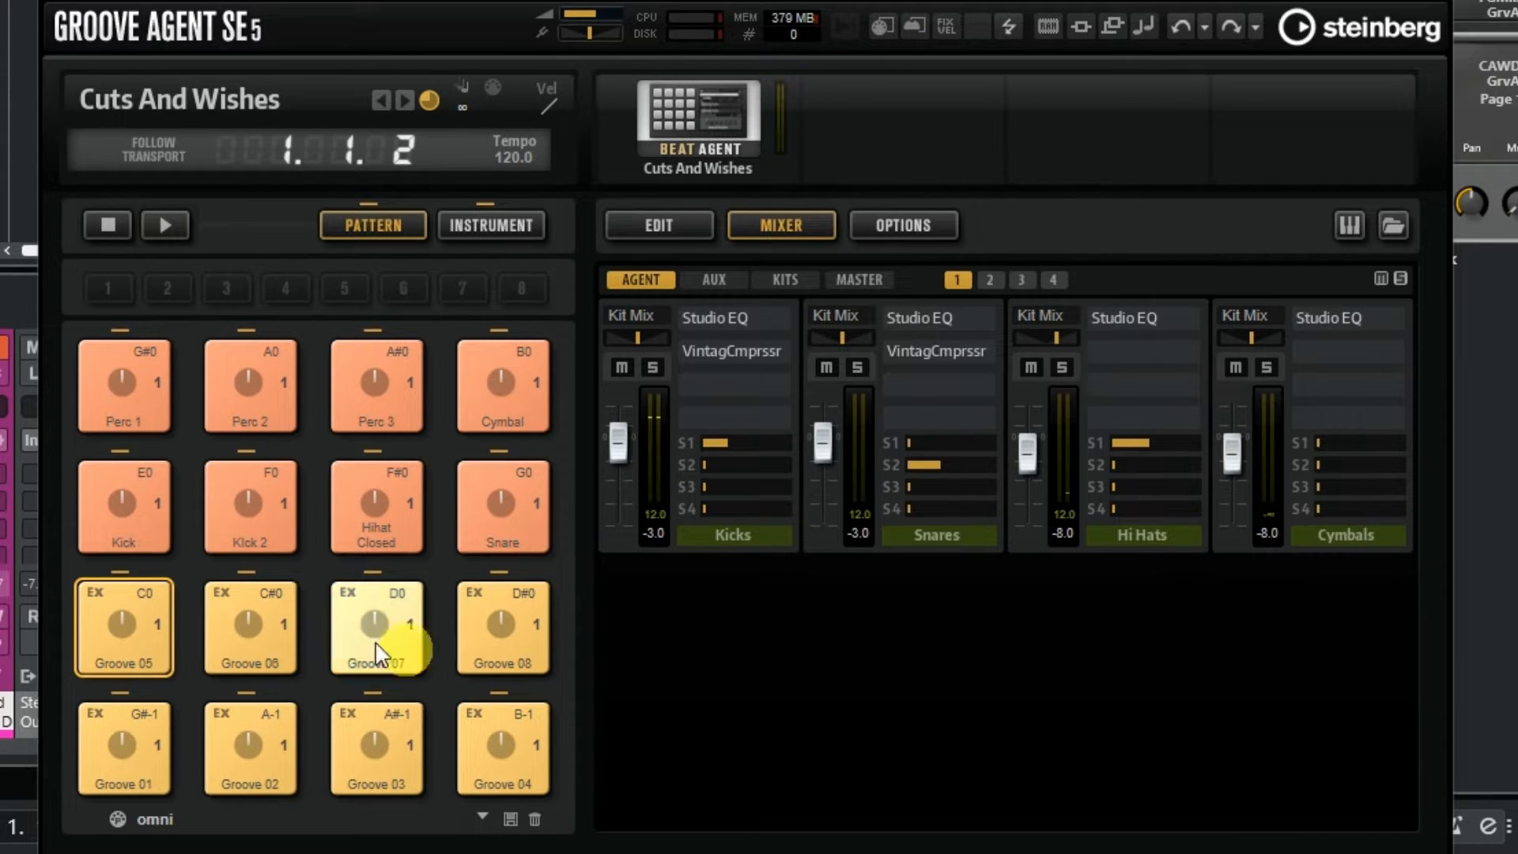
Inspect the Groove Agent SE 02 part's notes in a separate editor window, then return the editor to the lower zone
left_click_drag(700, 0, 619, 0)
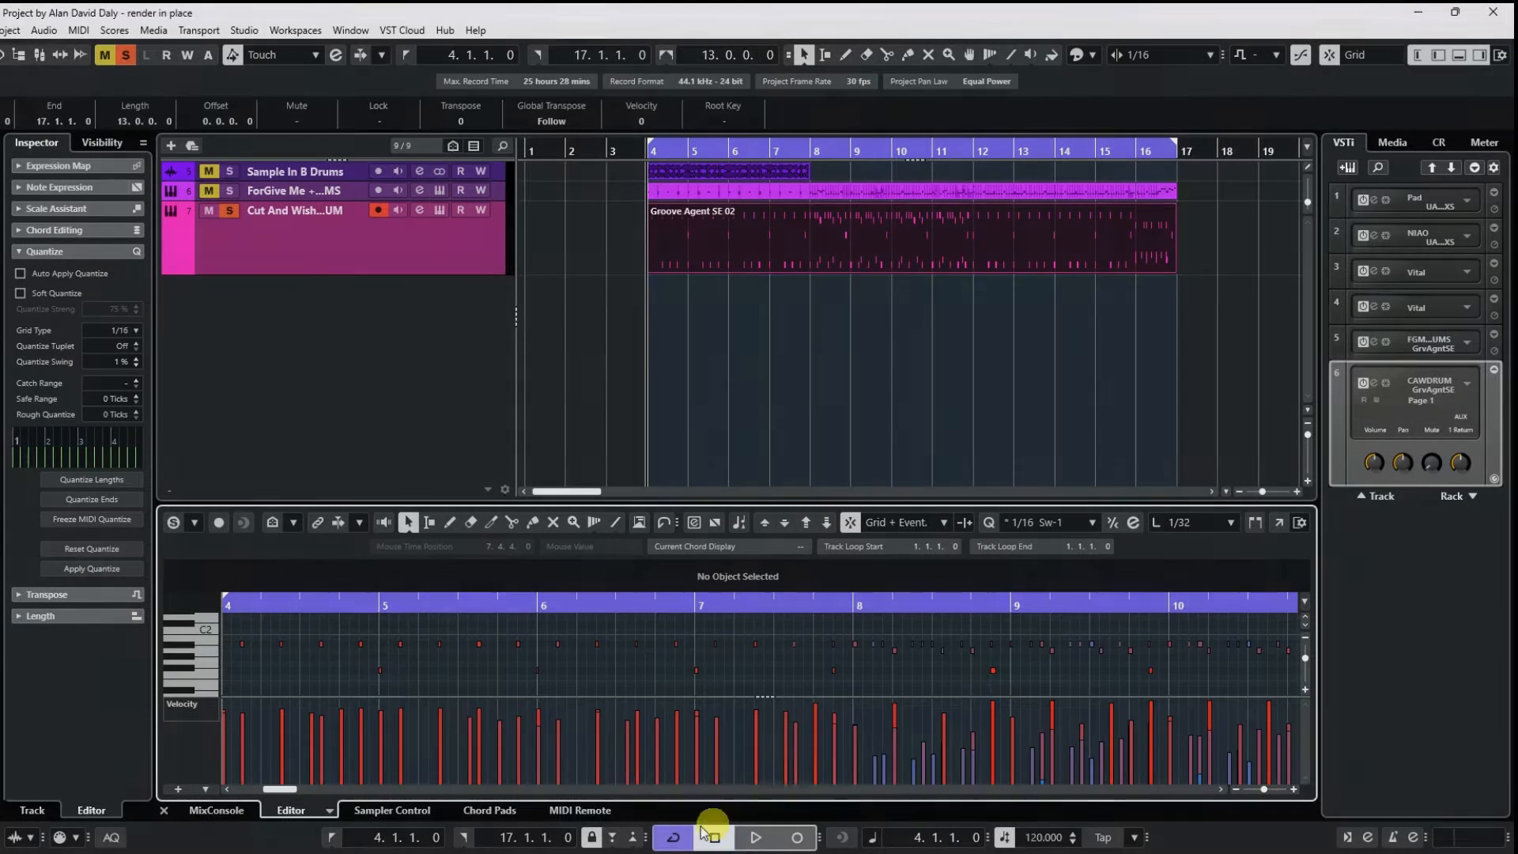
left_click(1277, 523)
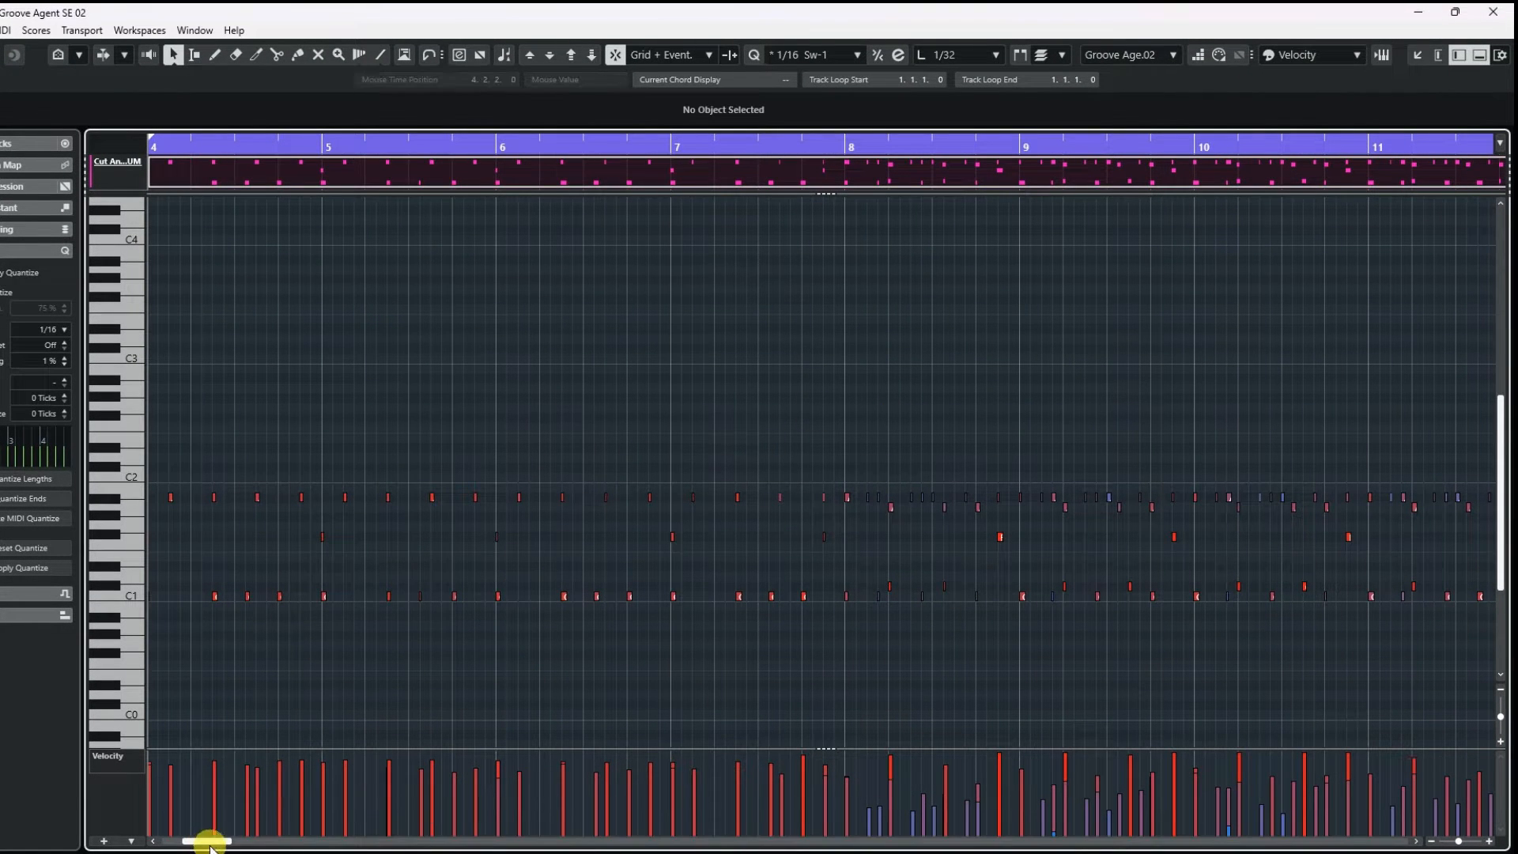
left_click_drag(212, 842, 210, 841)
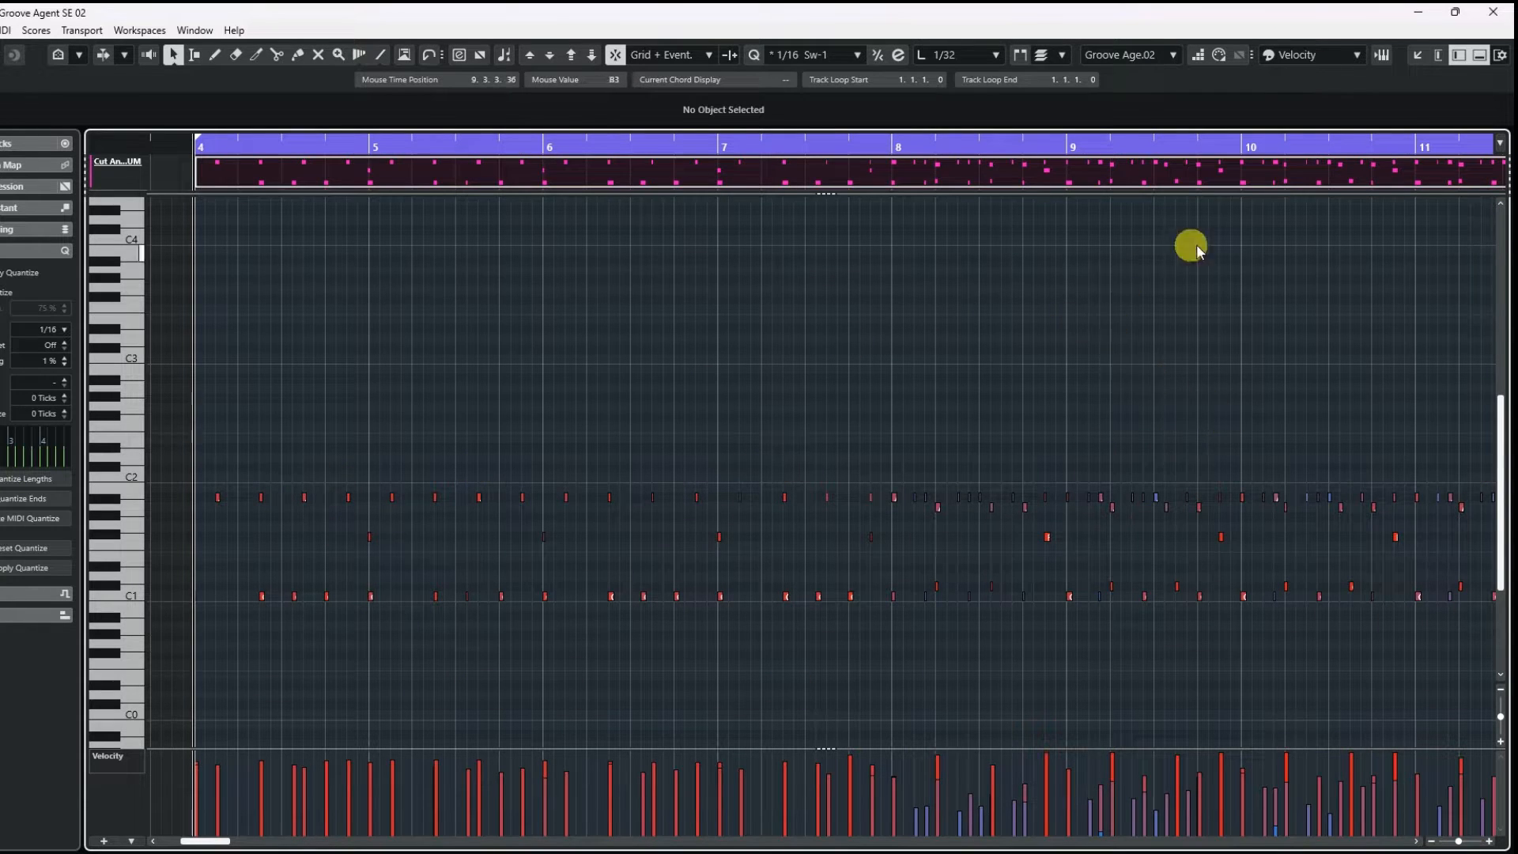
left_click(1416, 56)
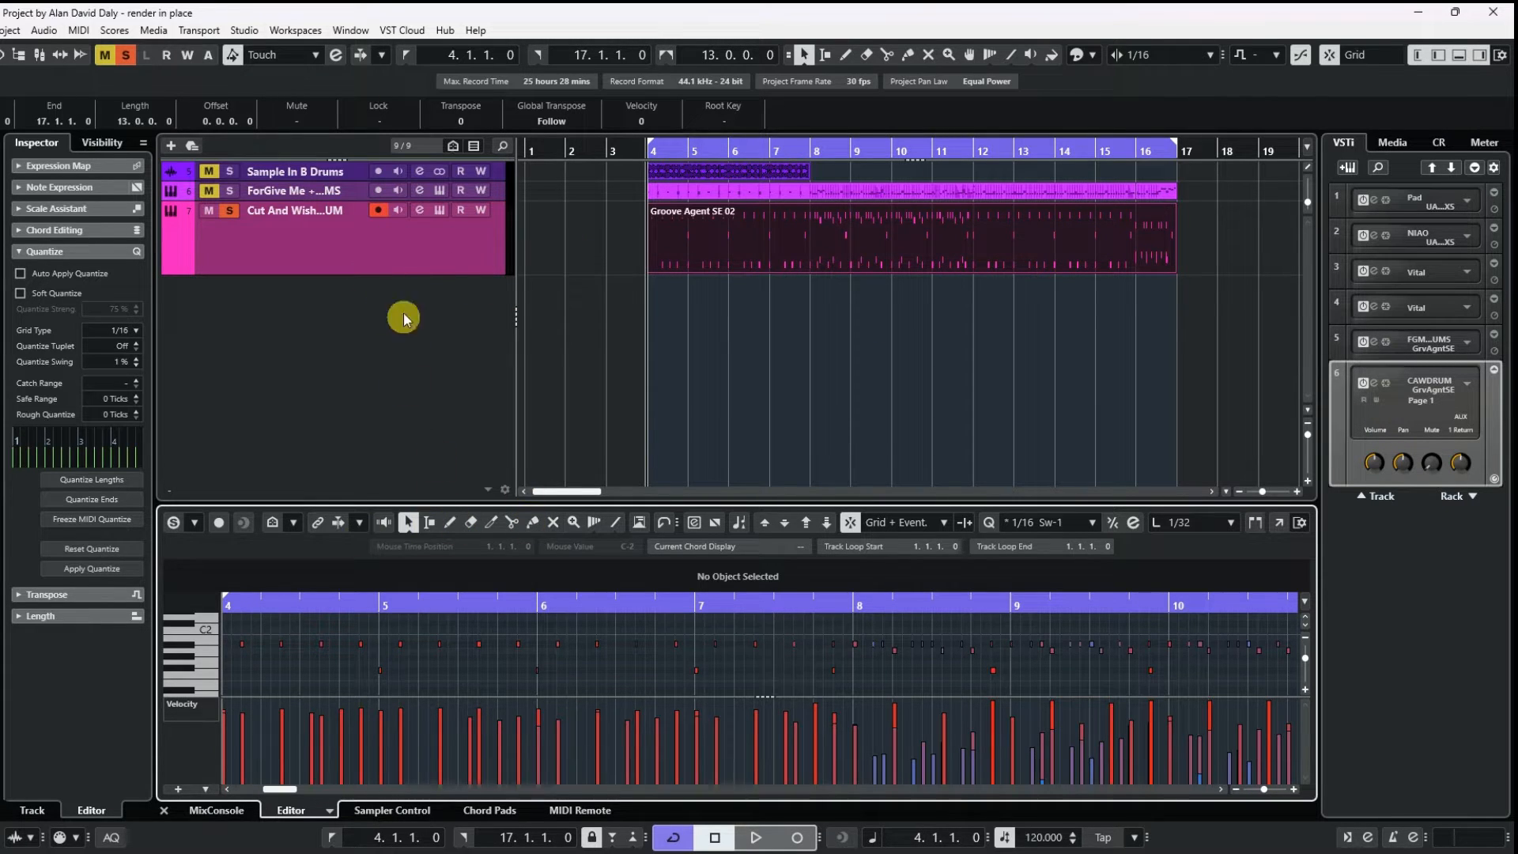
Reopen Groove Agent SE and look through the available insert effects for the Kicks and Snares channels without adding any
left_click(443, 210)
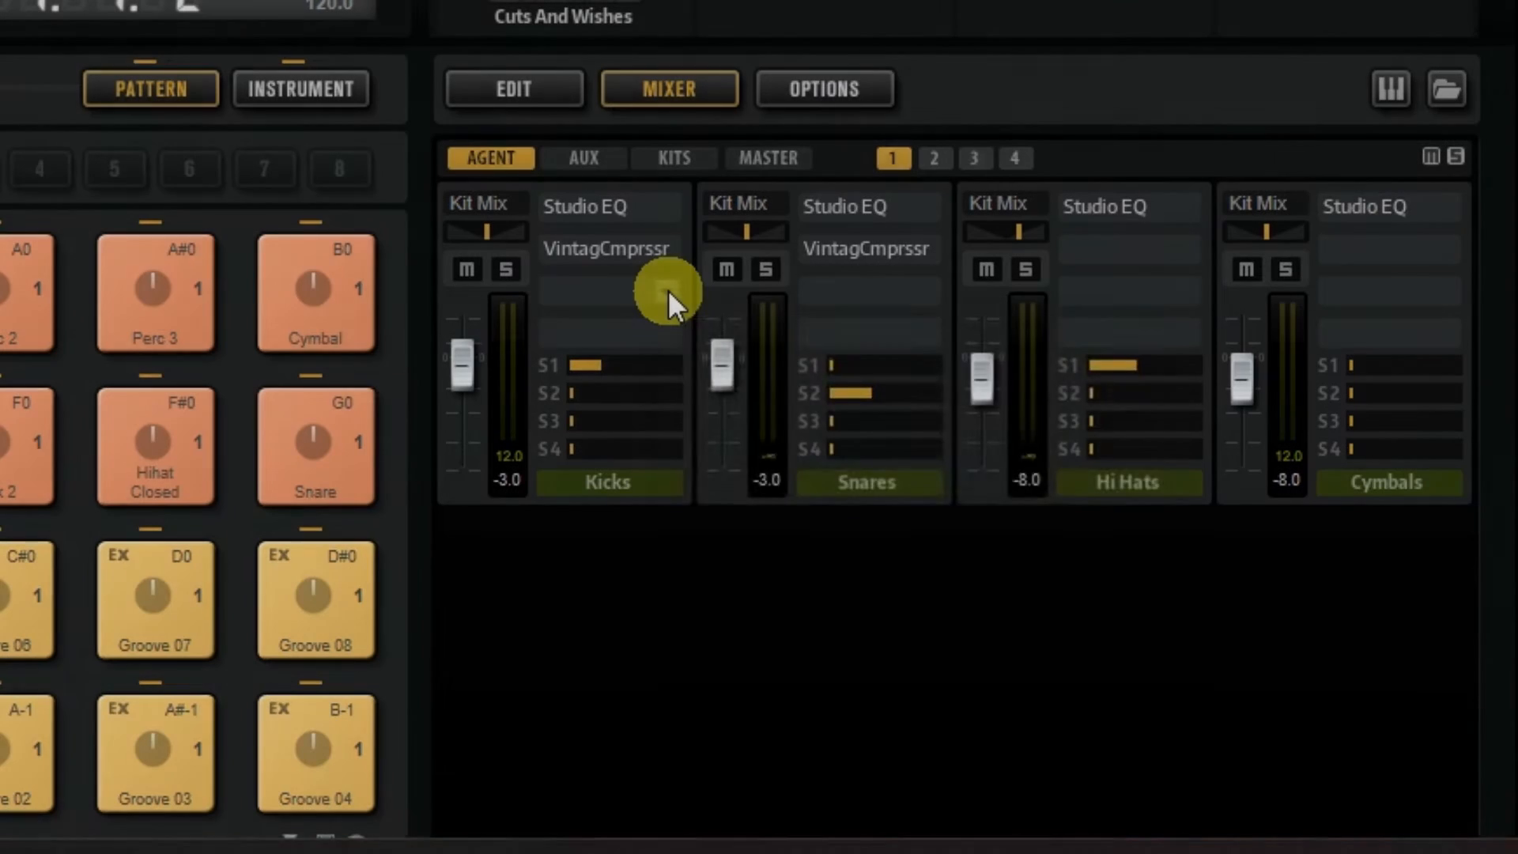
left_click(939, 600)
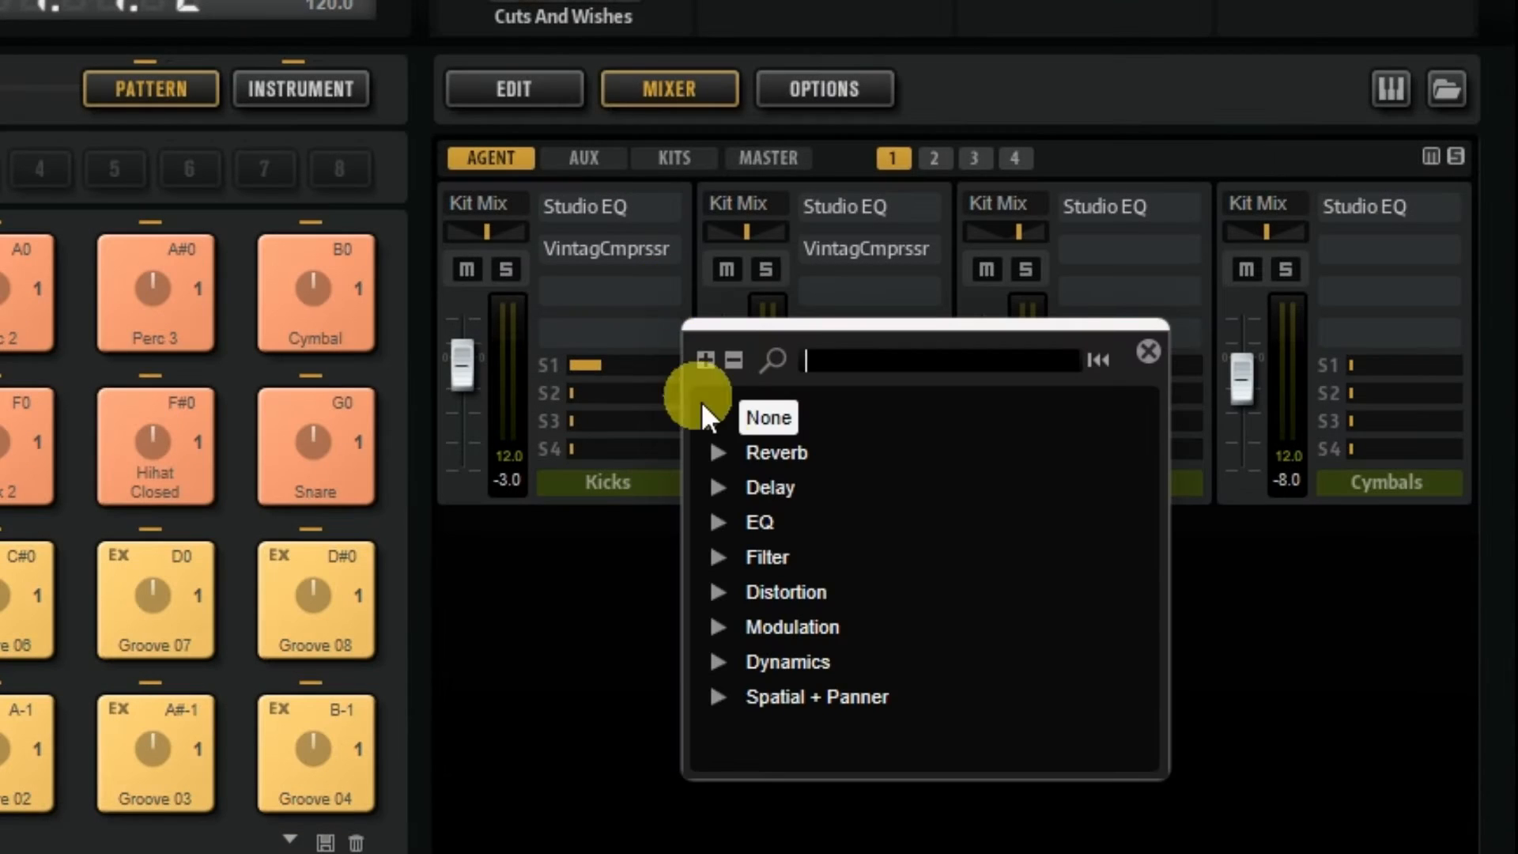
left_click(612, 704)
left_click(919, 286)
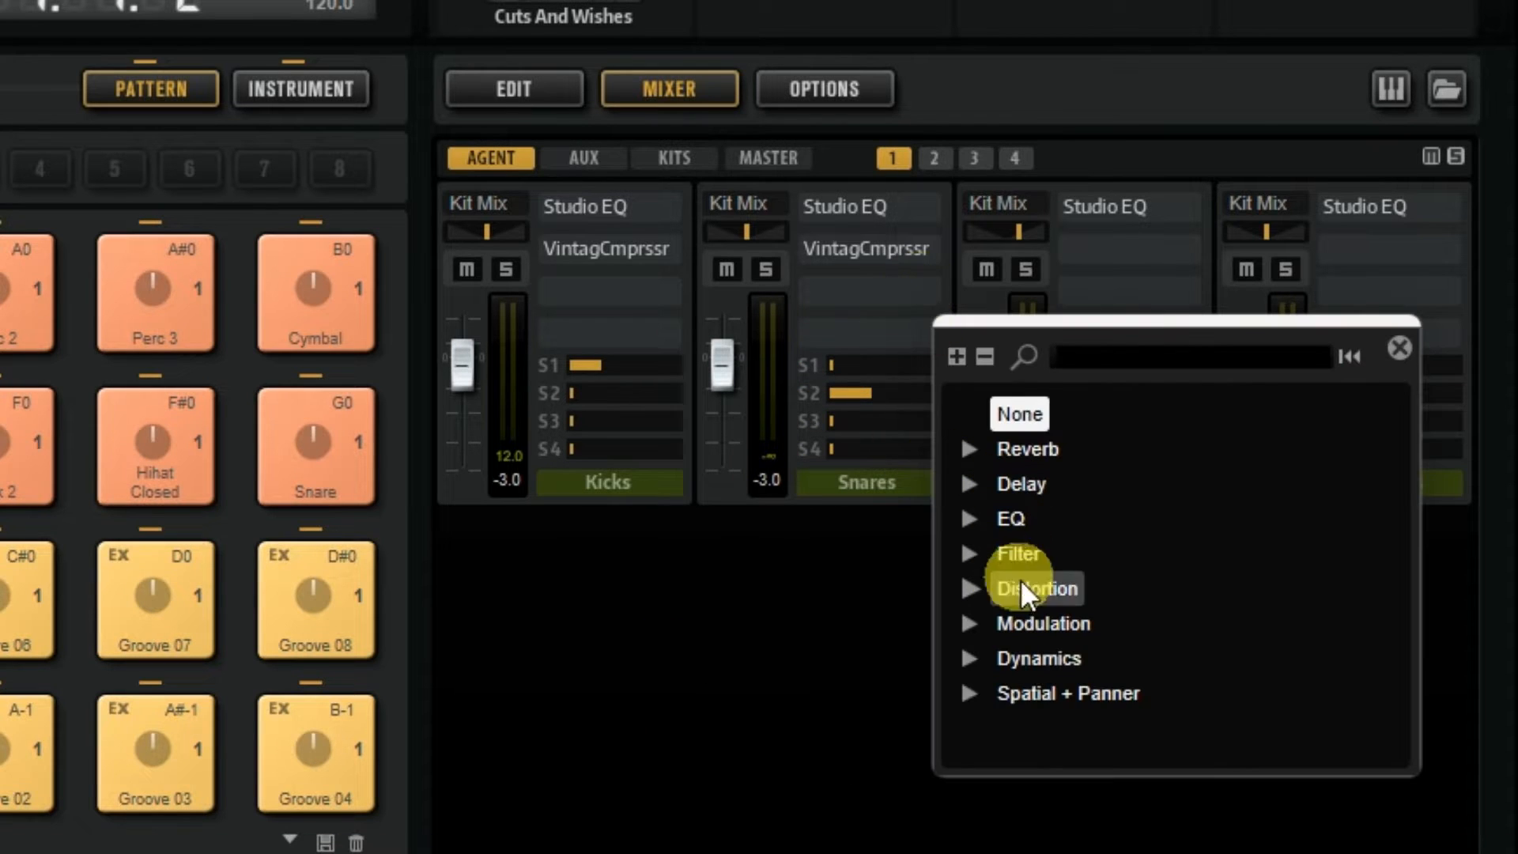
left_click(836, 710)
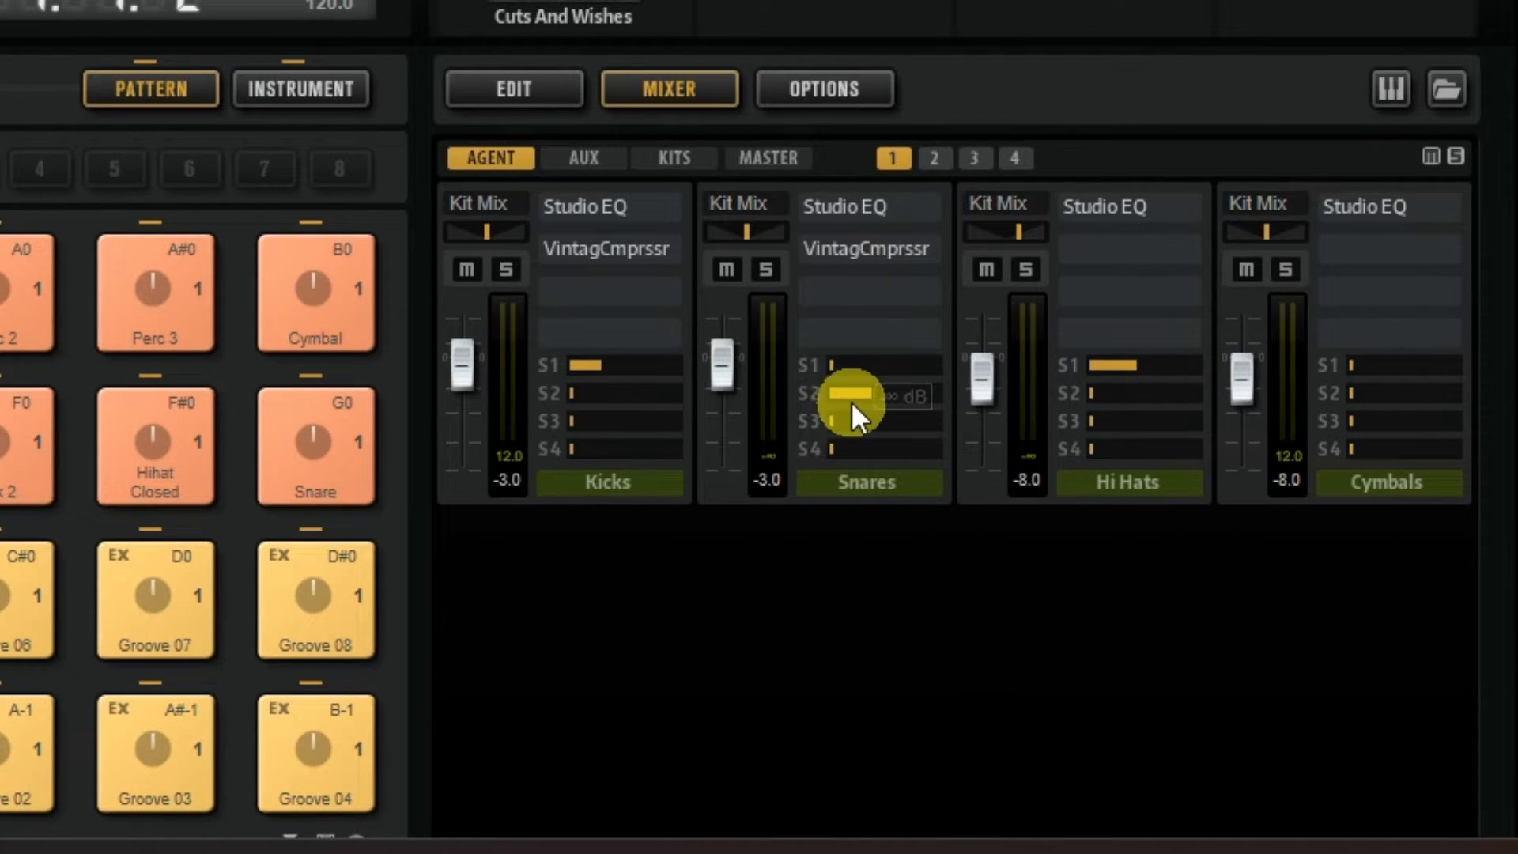
mouse_move(890, 396)
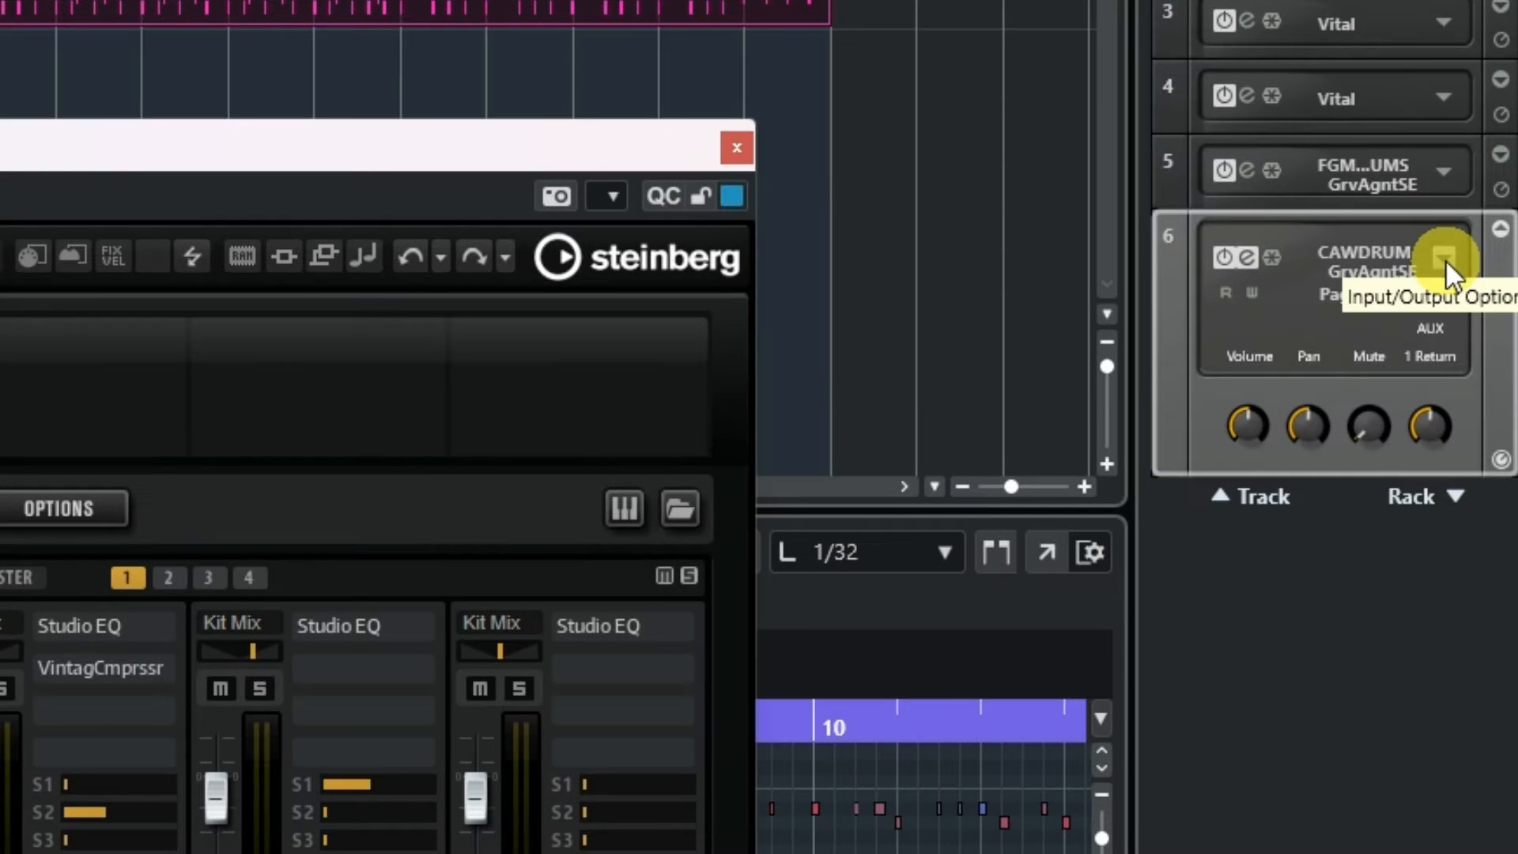
Examine Groove Agent's available outputs in the instrument rack and in the track's routing settings, leaving both lists unchanged
left_click(1467, 384)
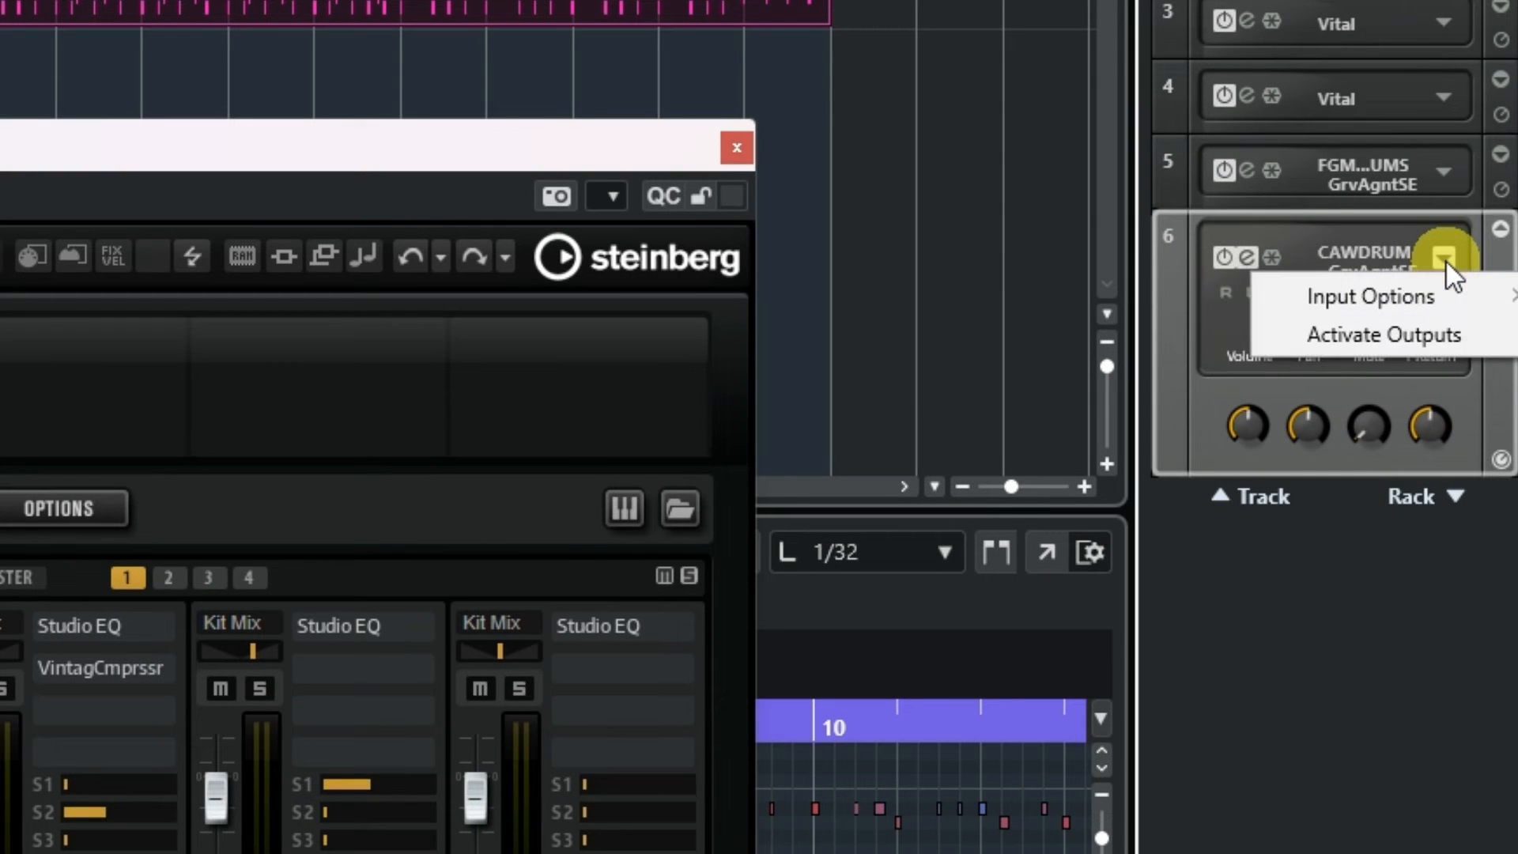
left_click(1411, 326)
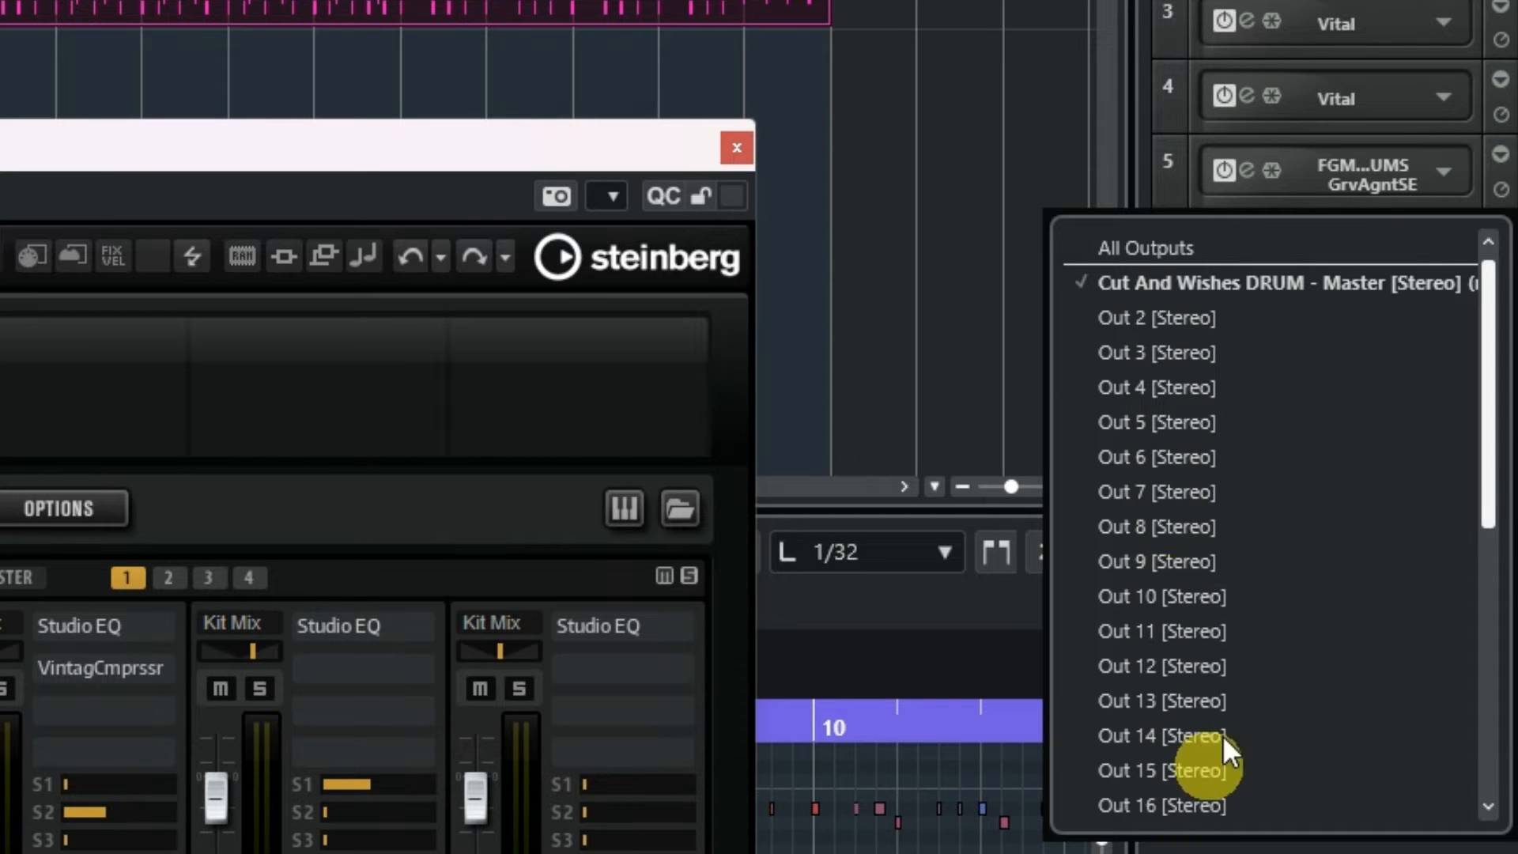
left_click_drag(1492, 400, 1481, 752)
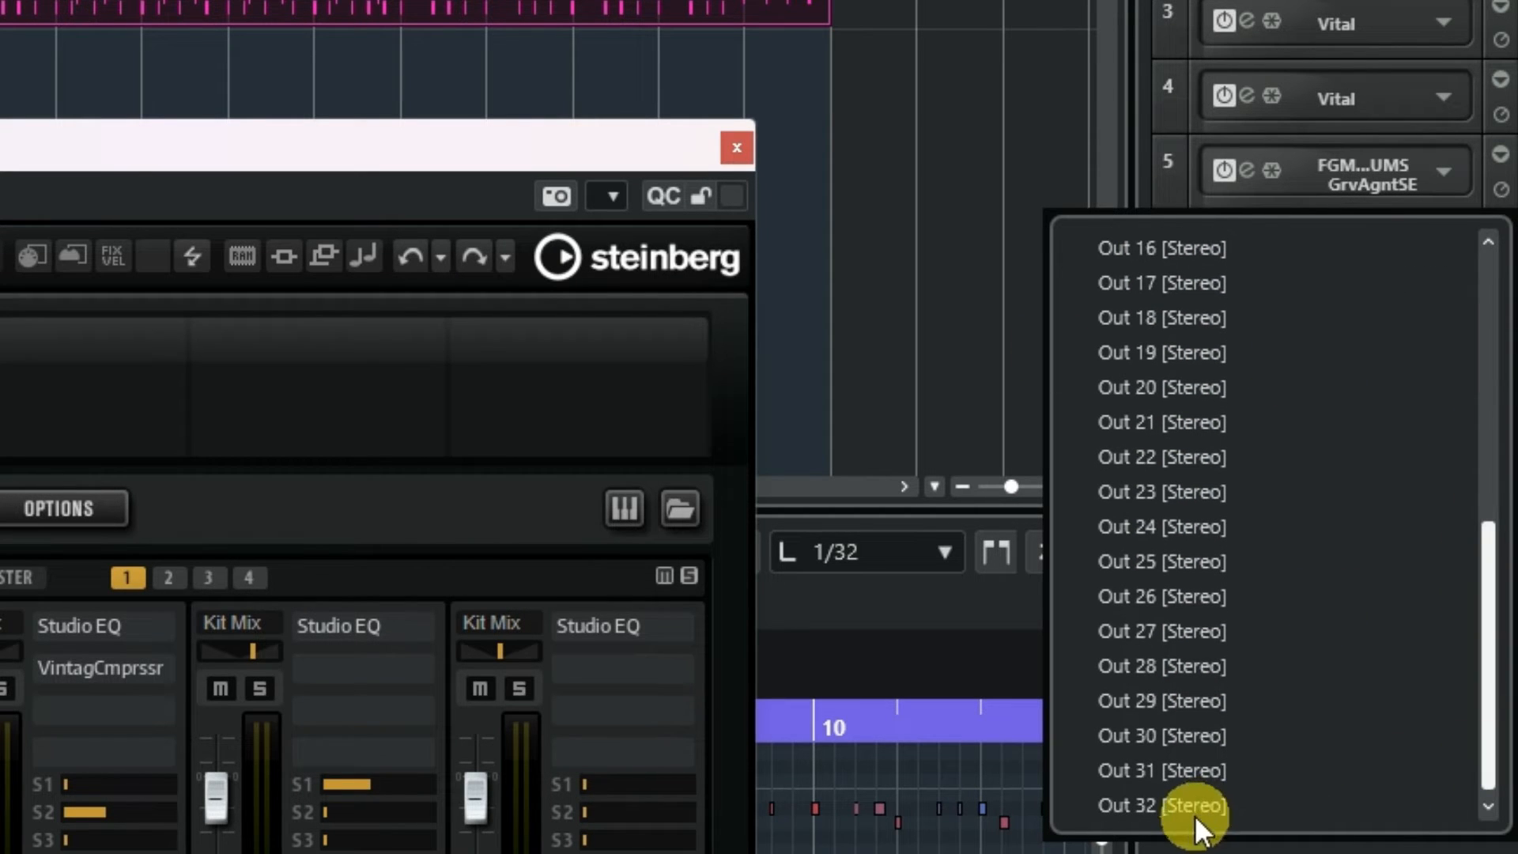
left_click_drag(1497, 679, 1468, 400)
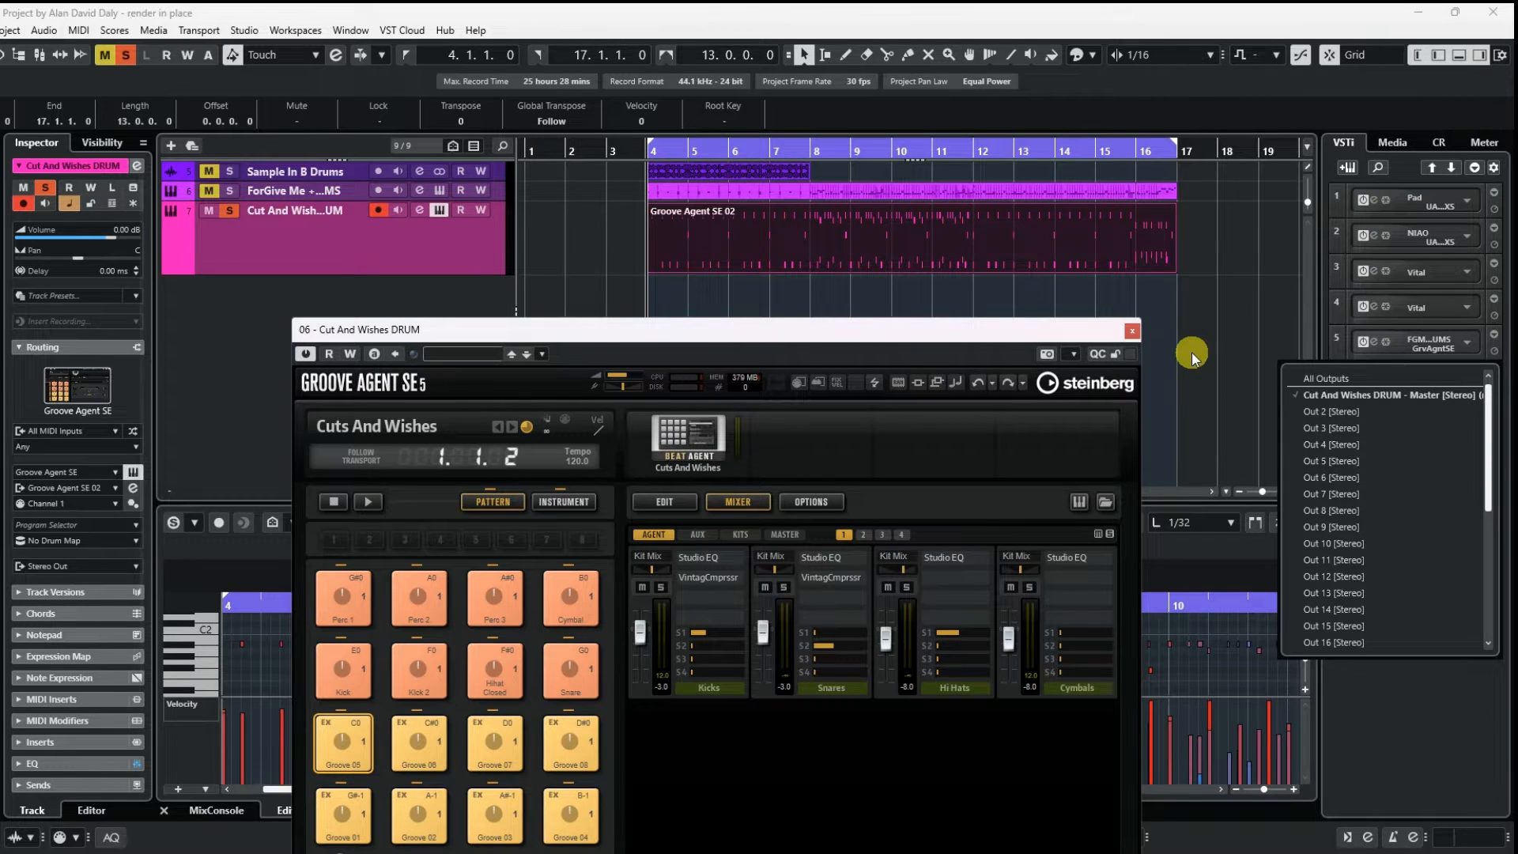
left_click(1260, 353)
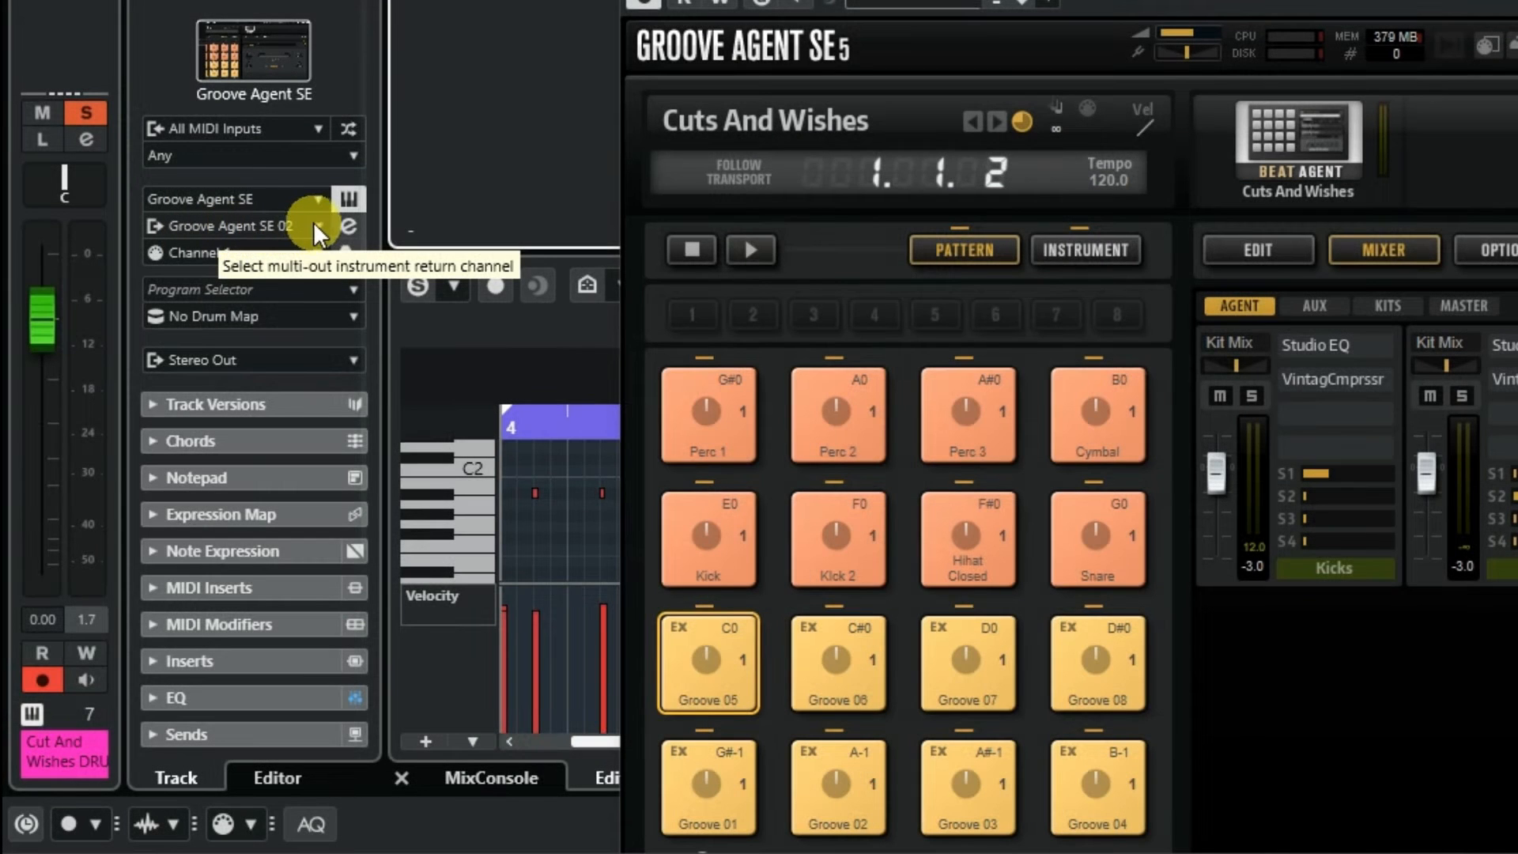
left_click(314, 224)
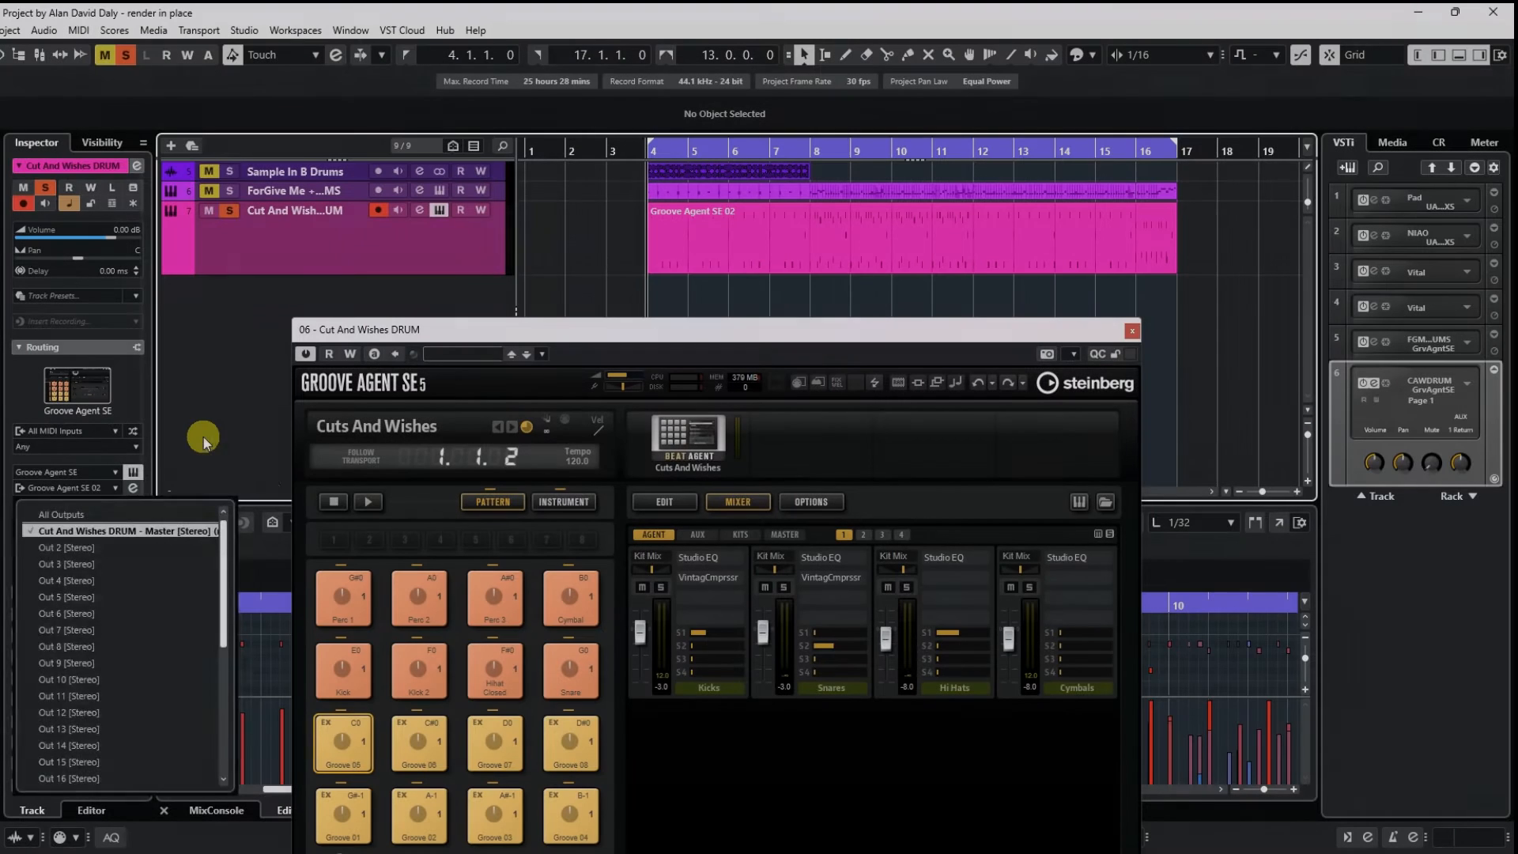
left_click(203, 438)
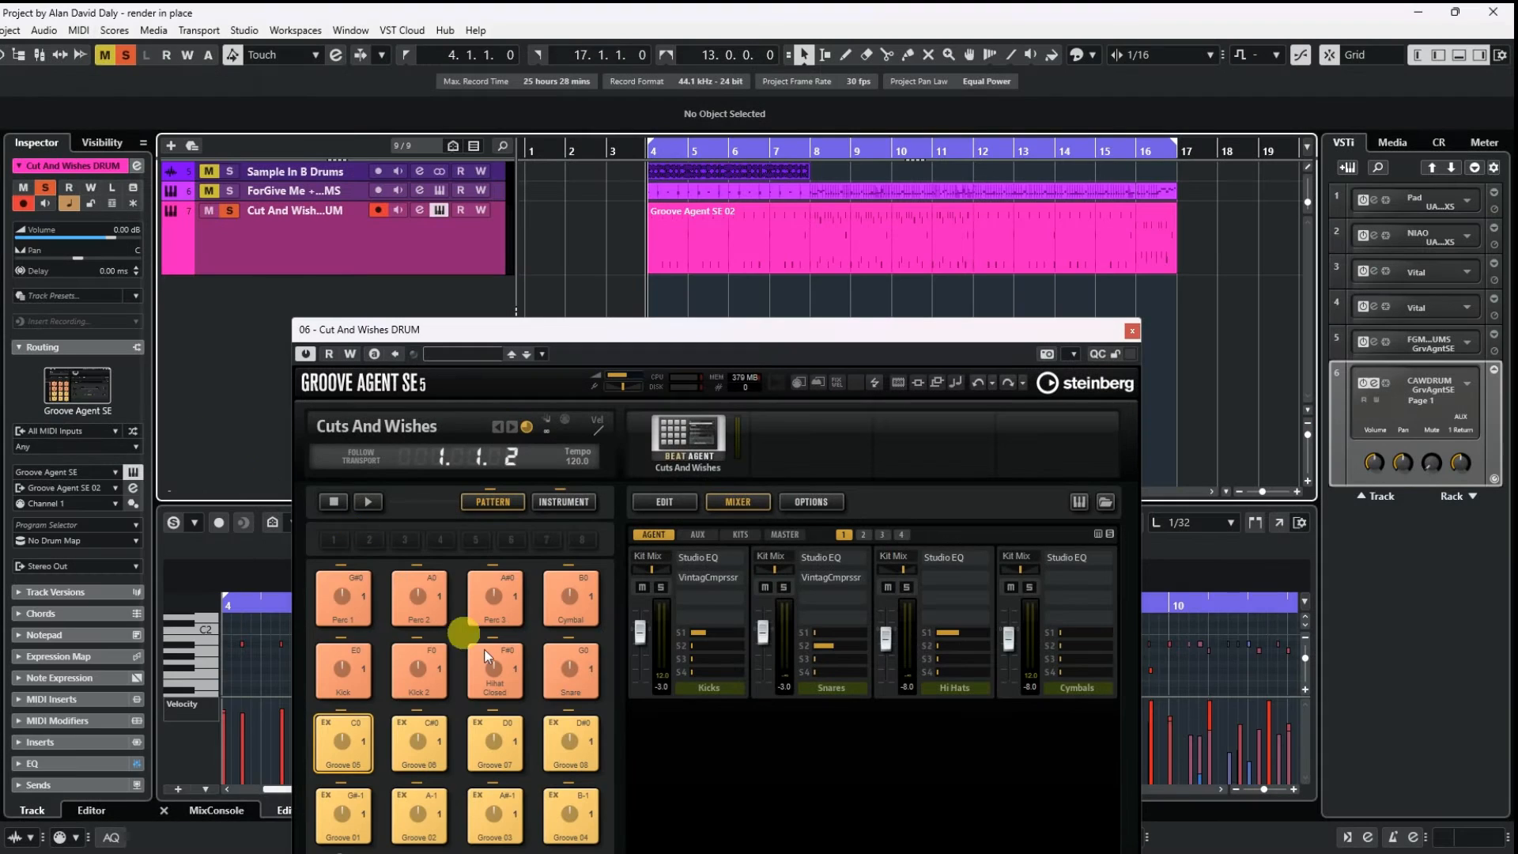
In Groove Agent's mixer, route the Kicks channel to Out 2 and the Snares channel to Out 3
left_click(703, 327)
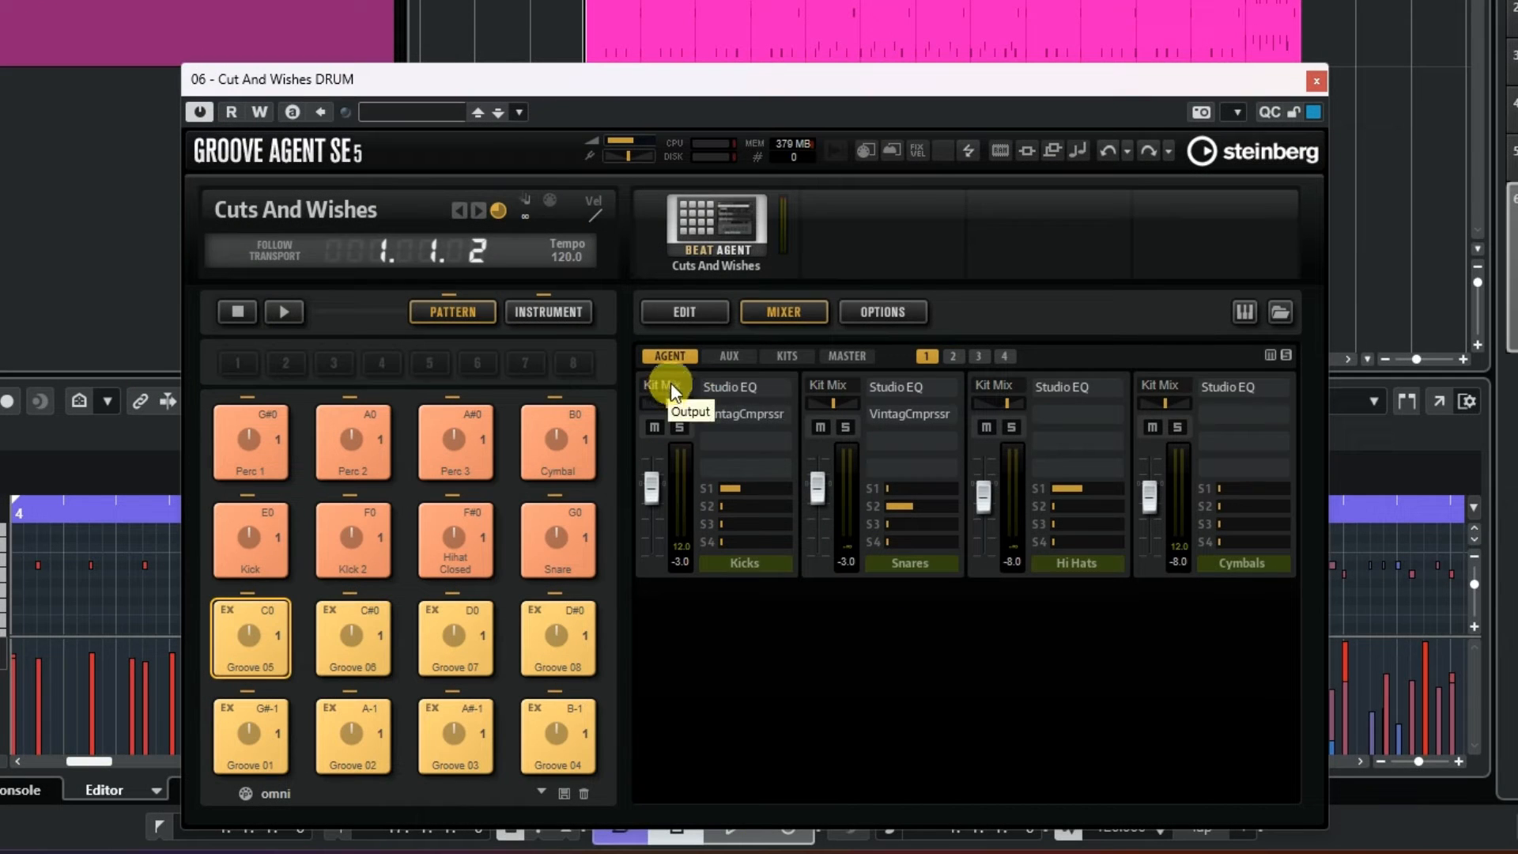
left_click(670, 386)
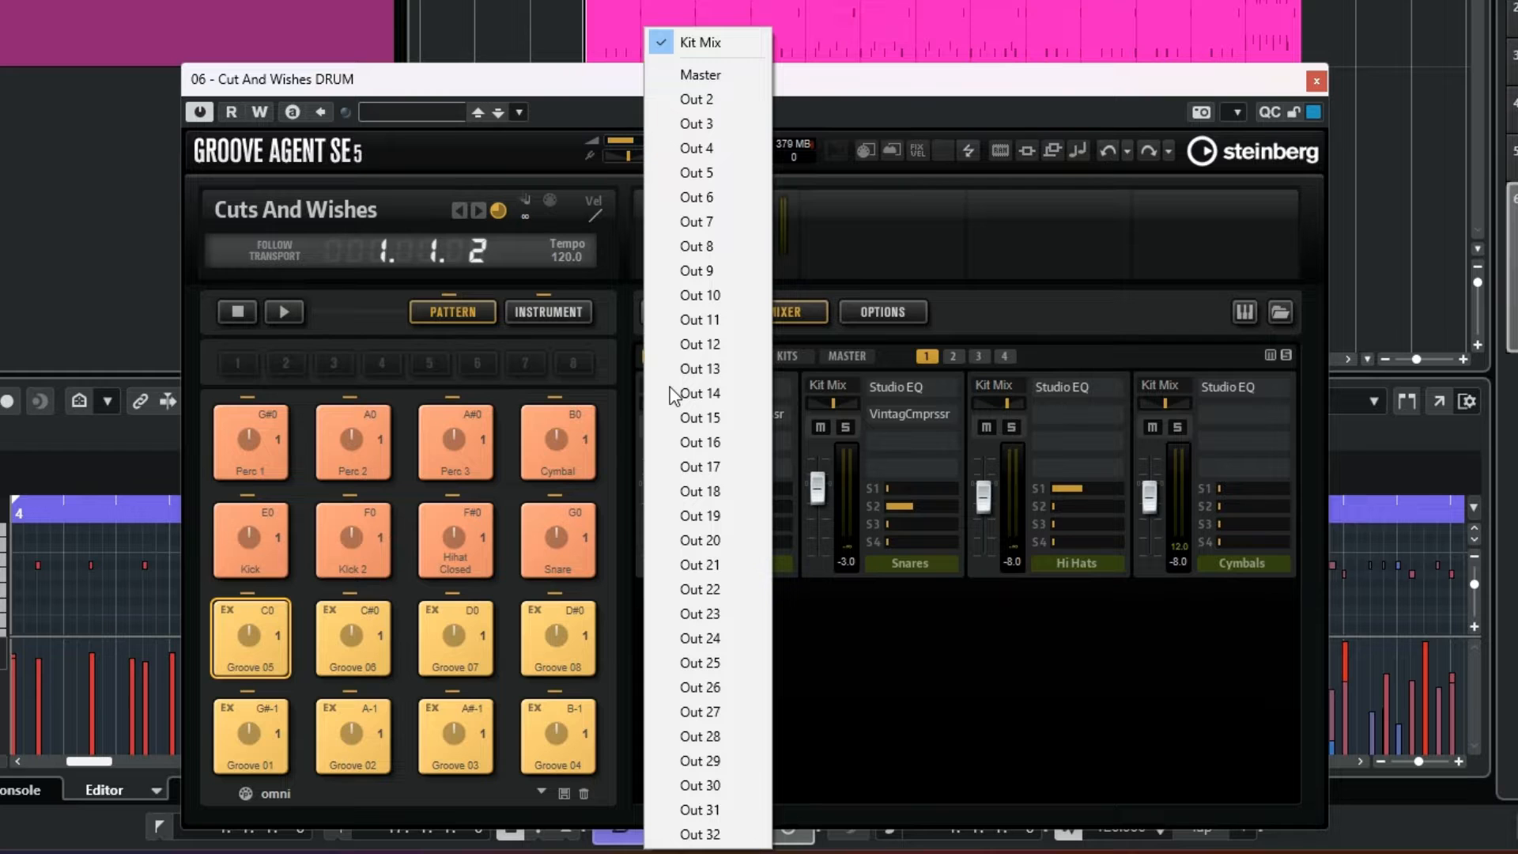
left_click(714, 101)
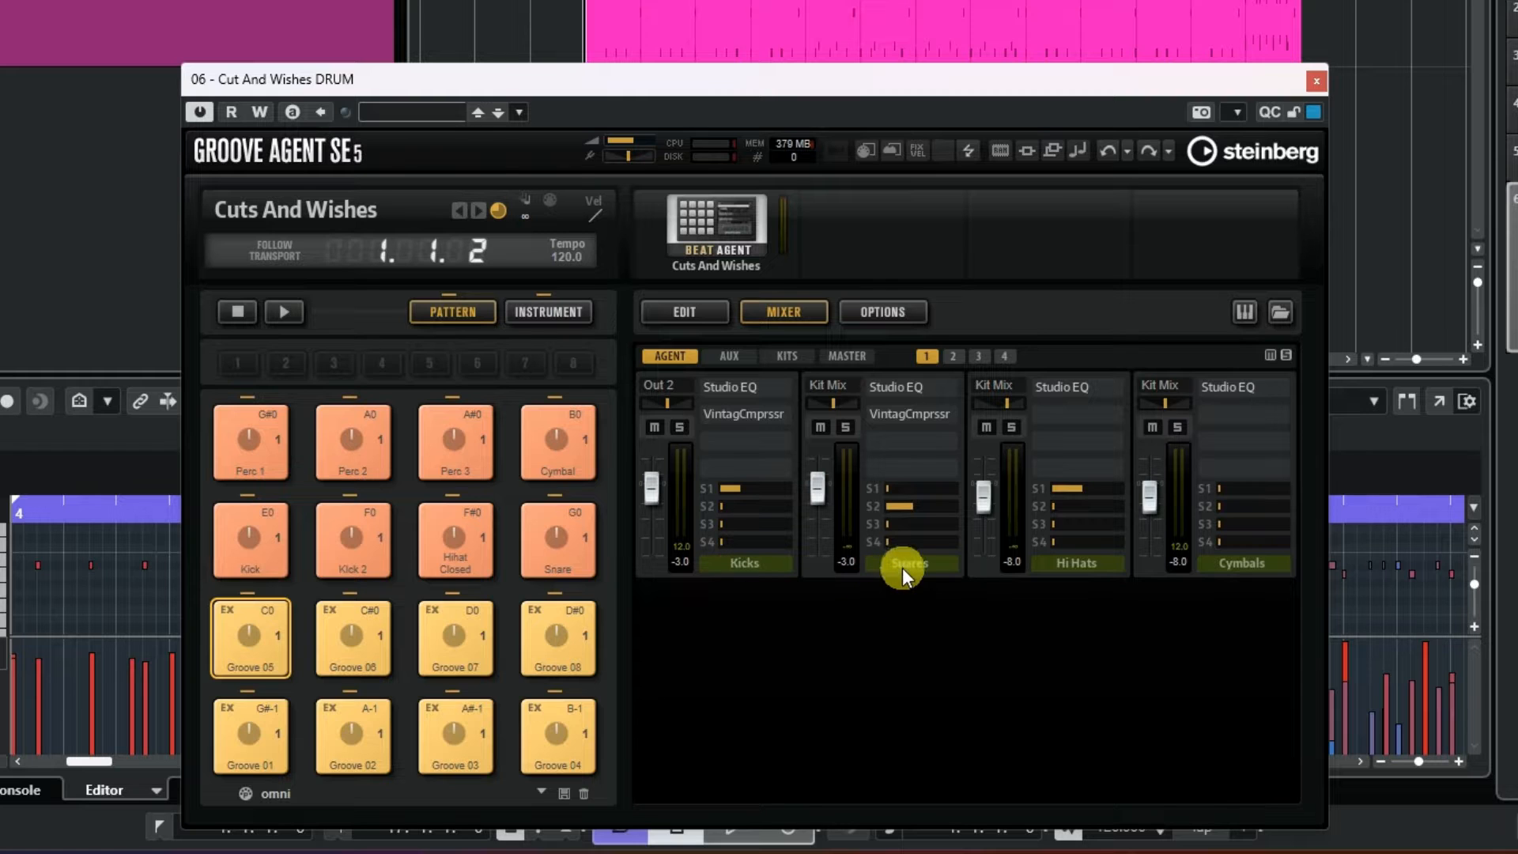
left_click(829, 384)
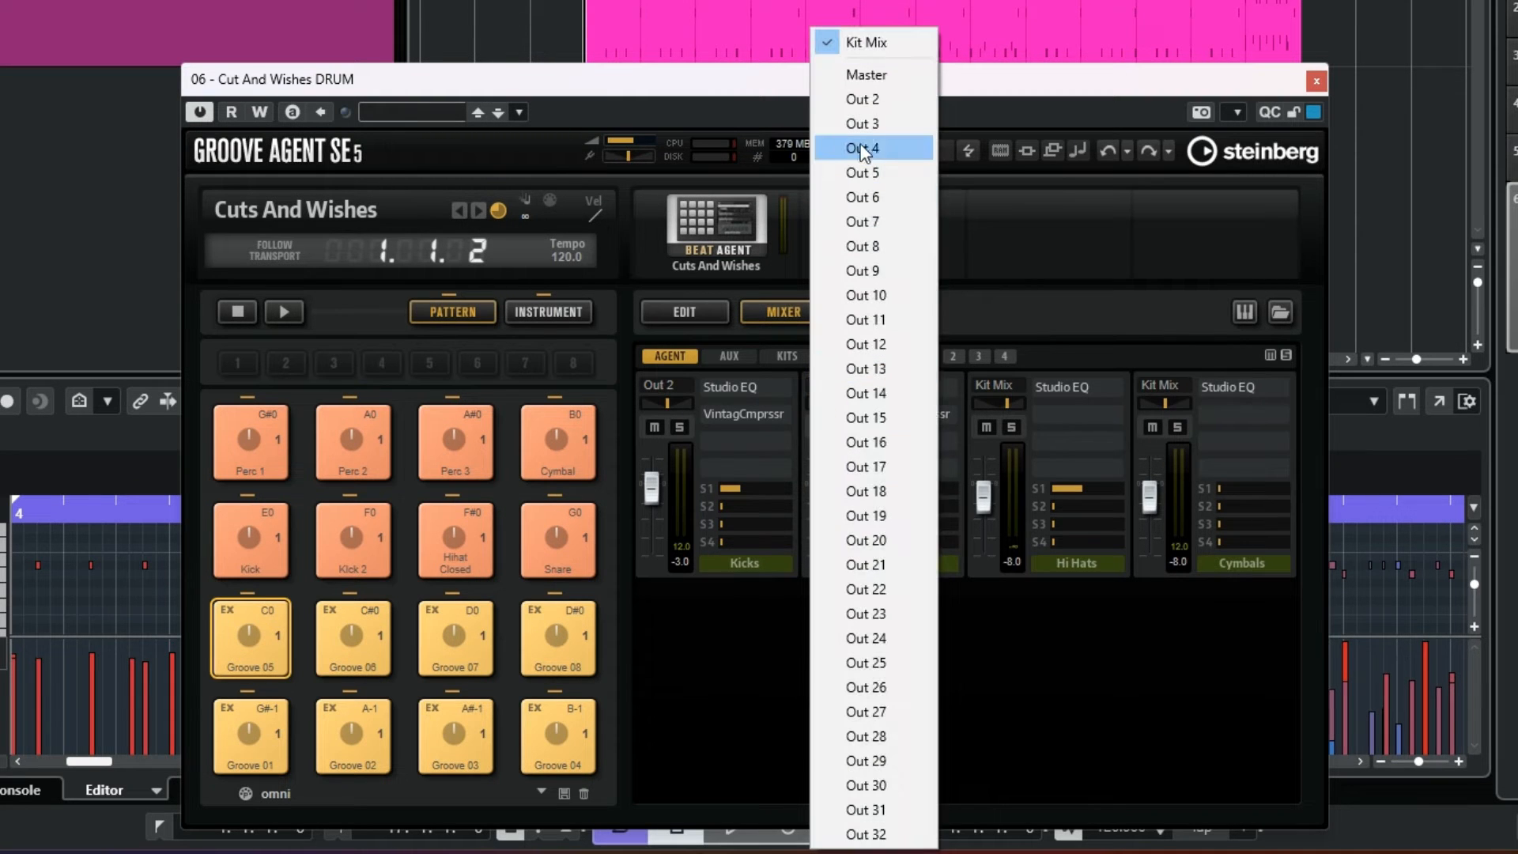
left_click(864, 122)
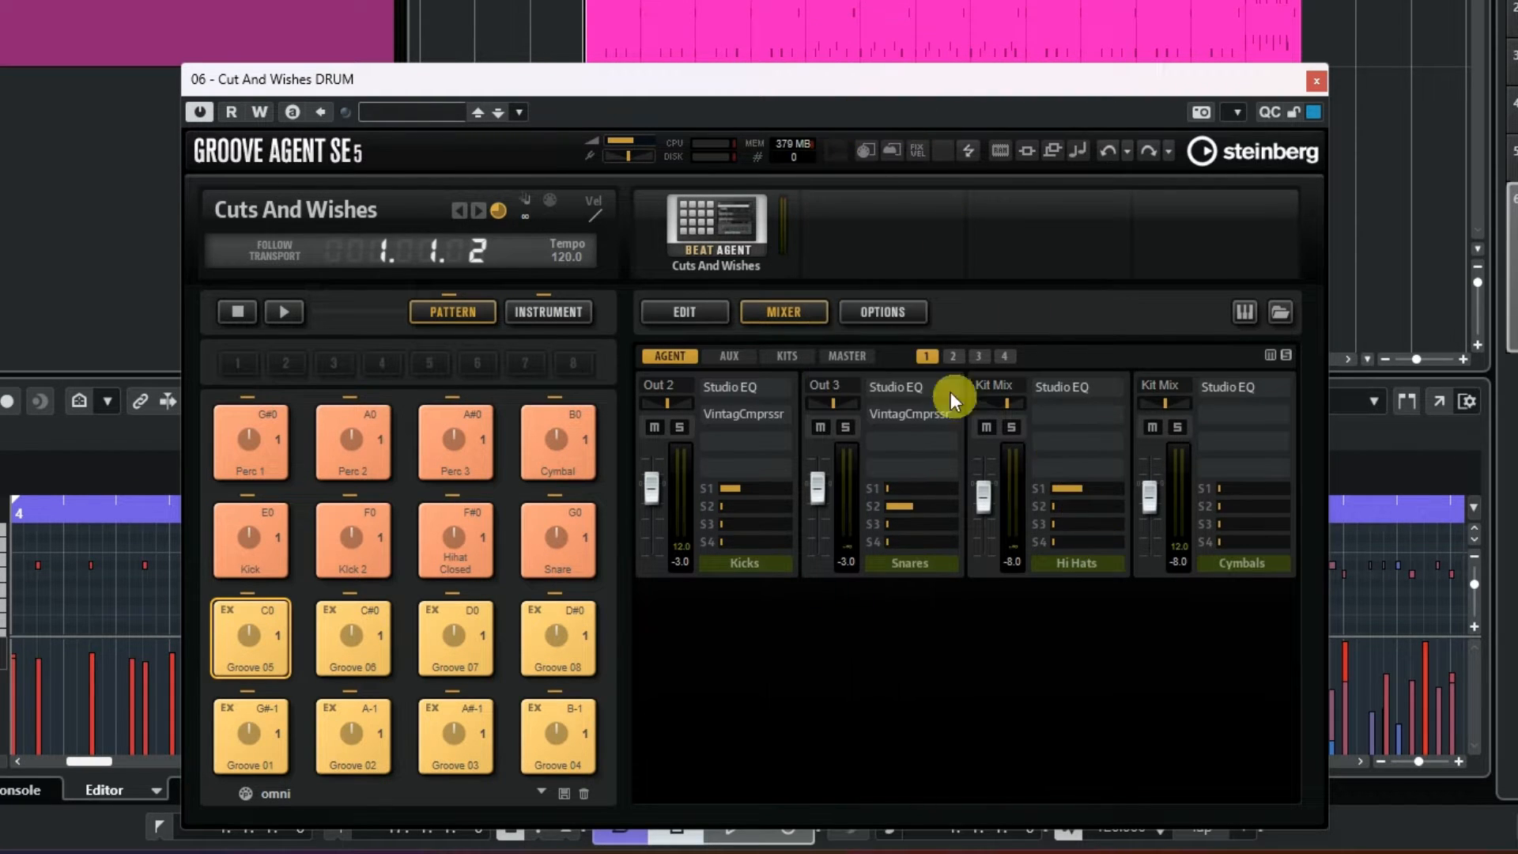
Route the Hi Hats channel to Out 4 and the Cymbals channel to Out 5
left_click(995, 383)
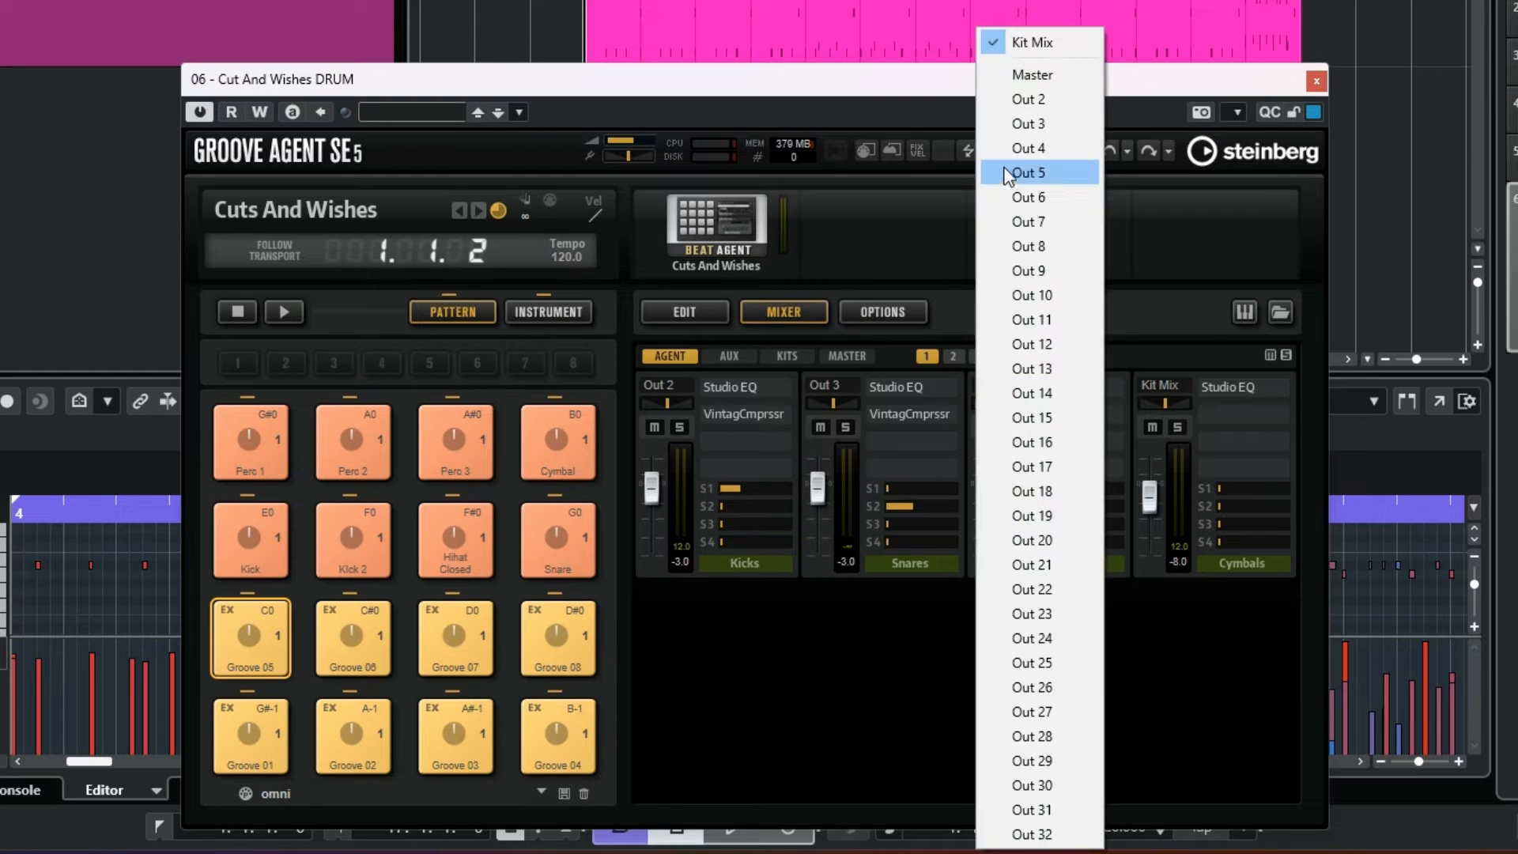
left_click(1024, 148)
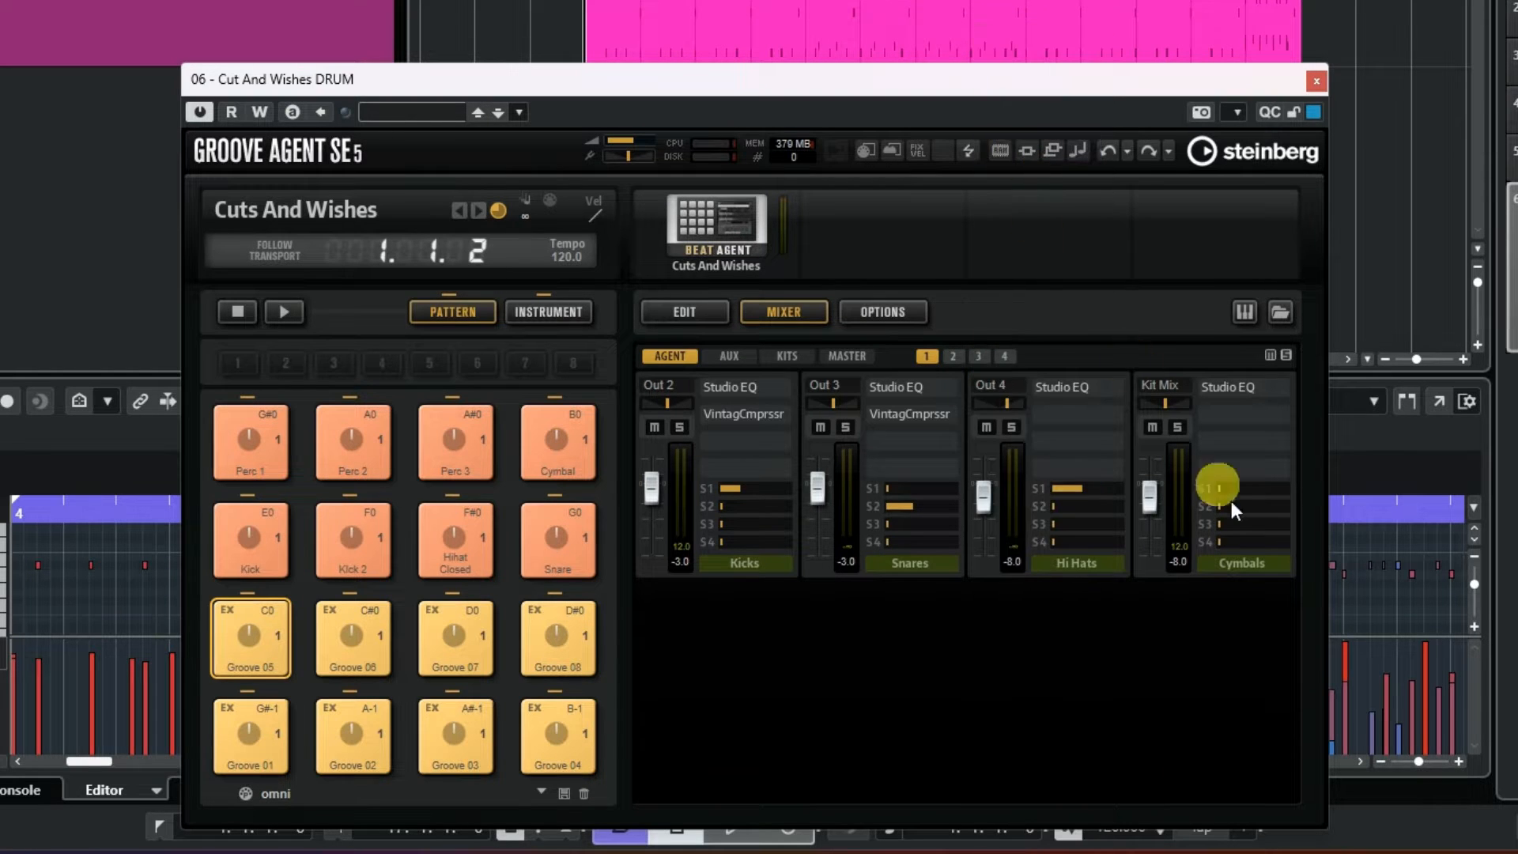
left_click(1180, 386)
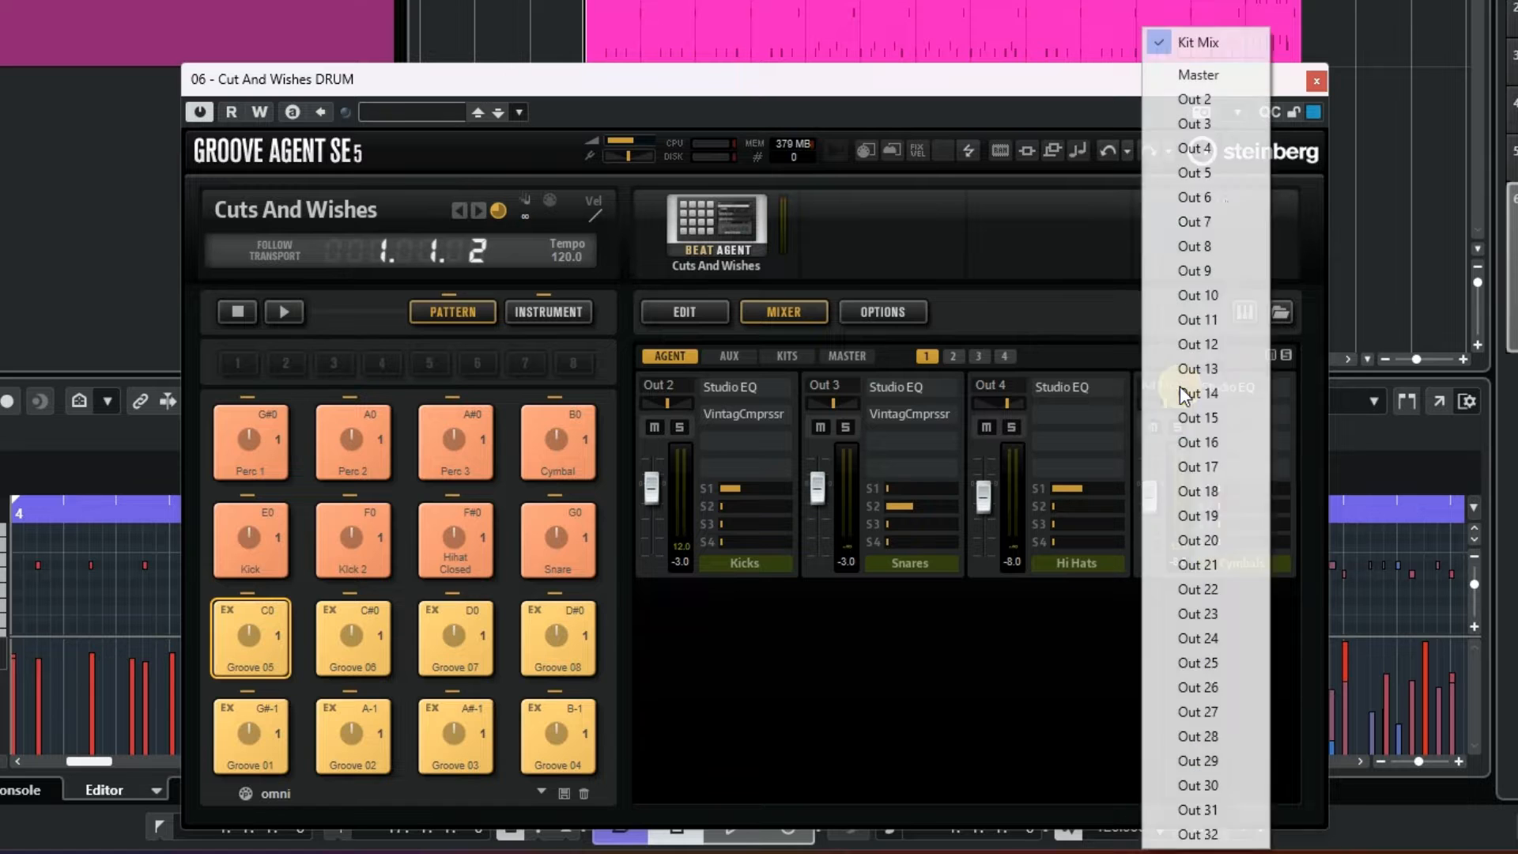
left_click(1228, 175)
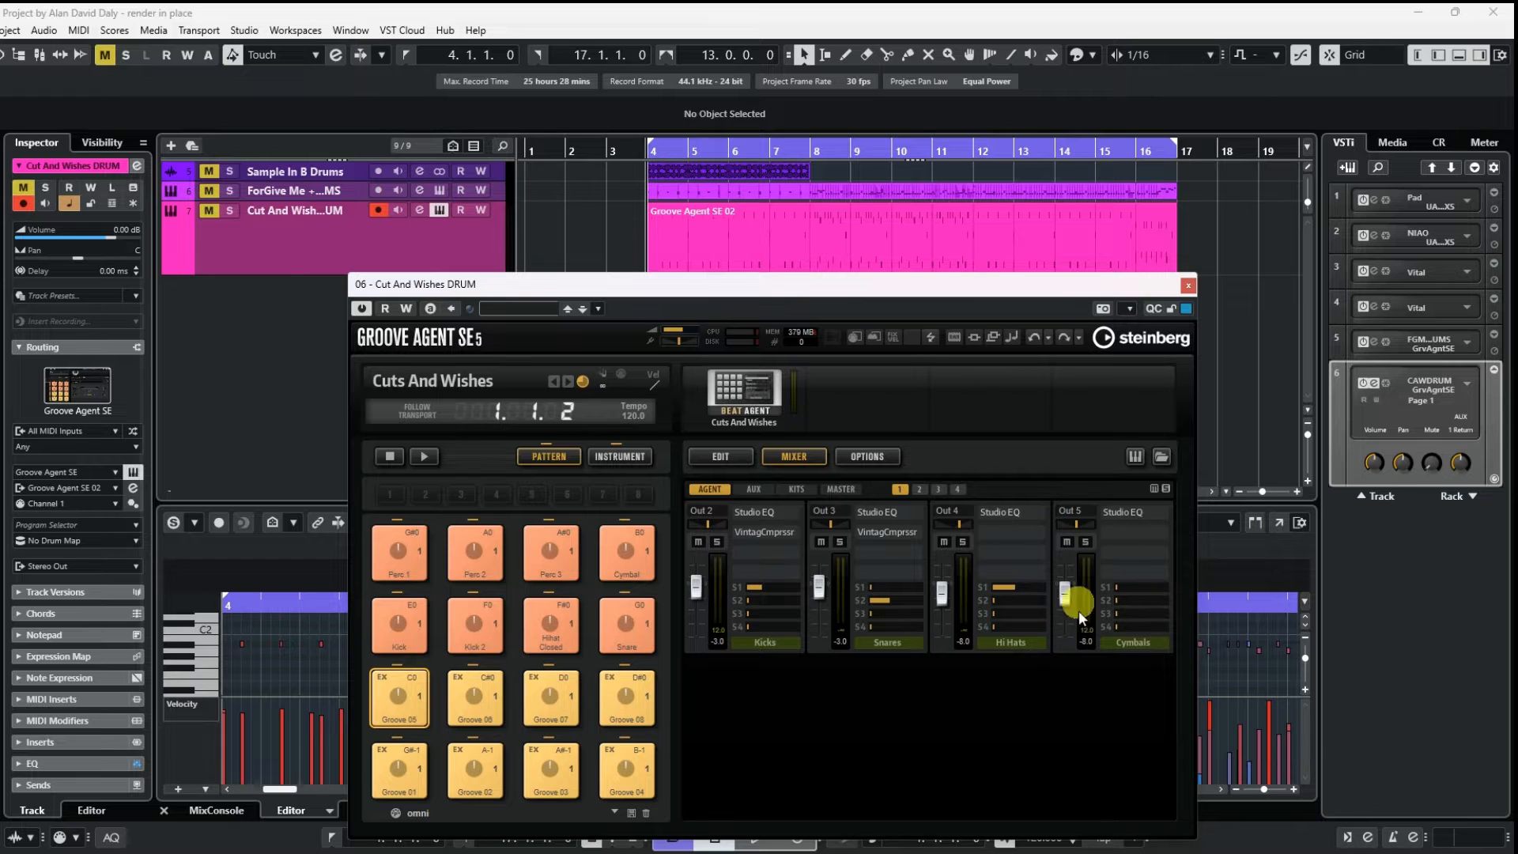
Check the output assignments on mixer pages 2 and 3, then return to page 1
left_click(921, 490)
left_click(937, 490)
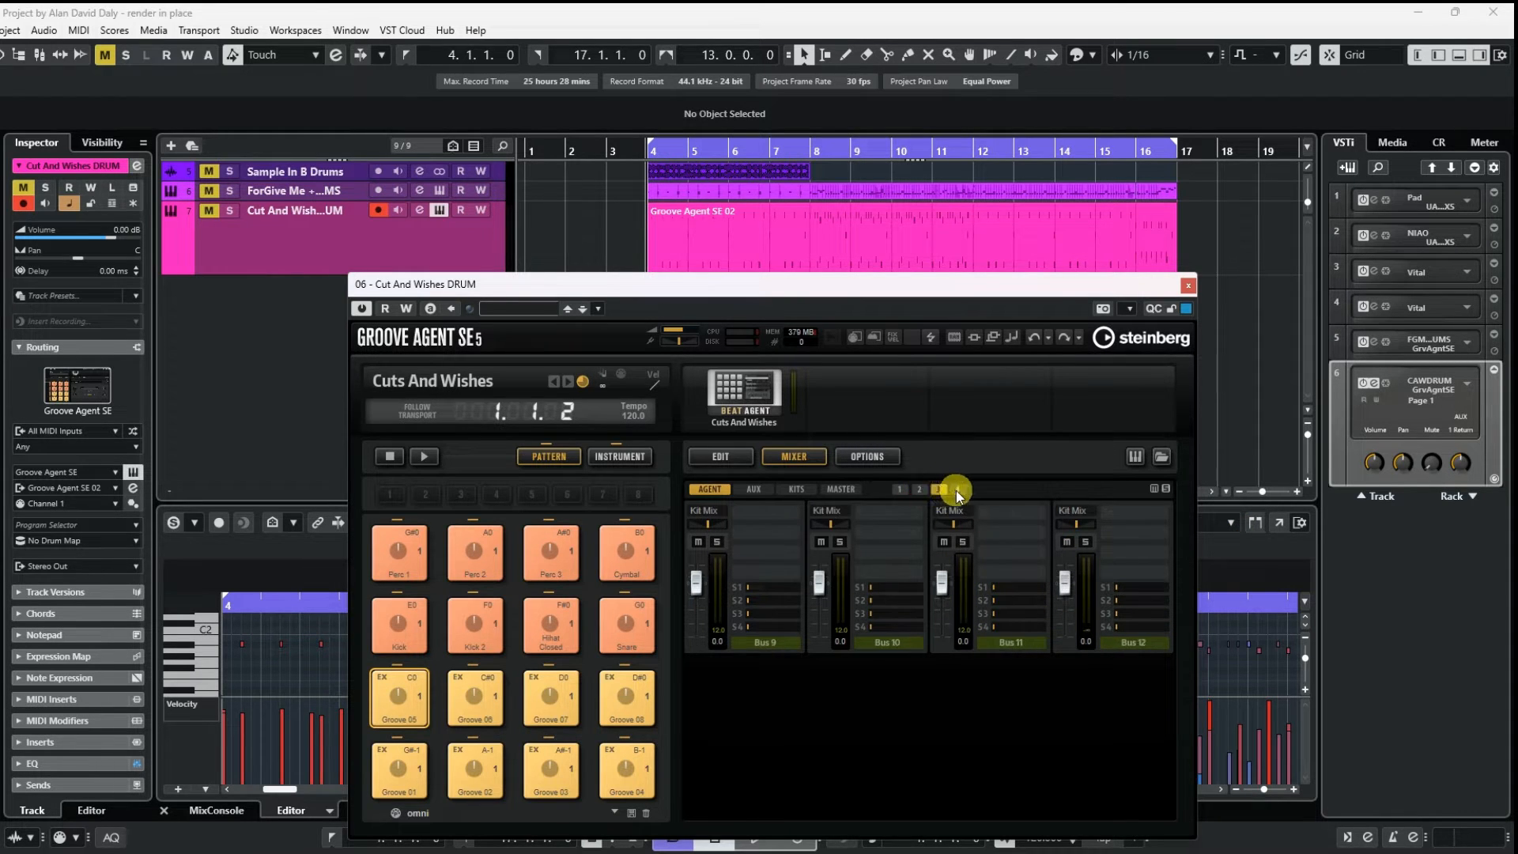
left_click(919, 490)
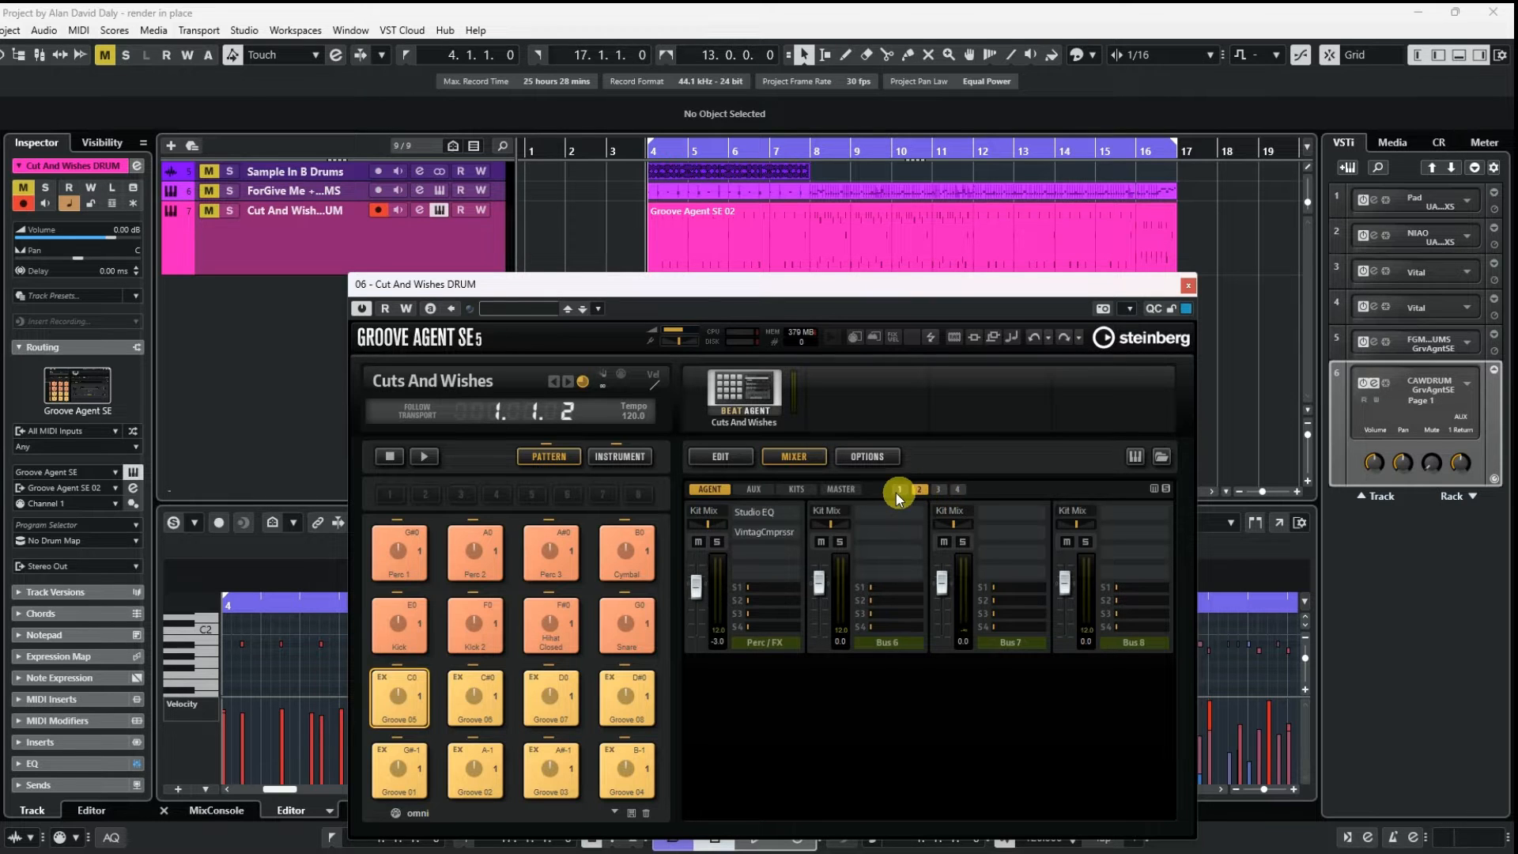
left_click(904, 491)
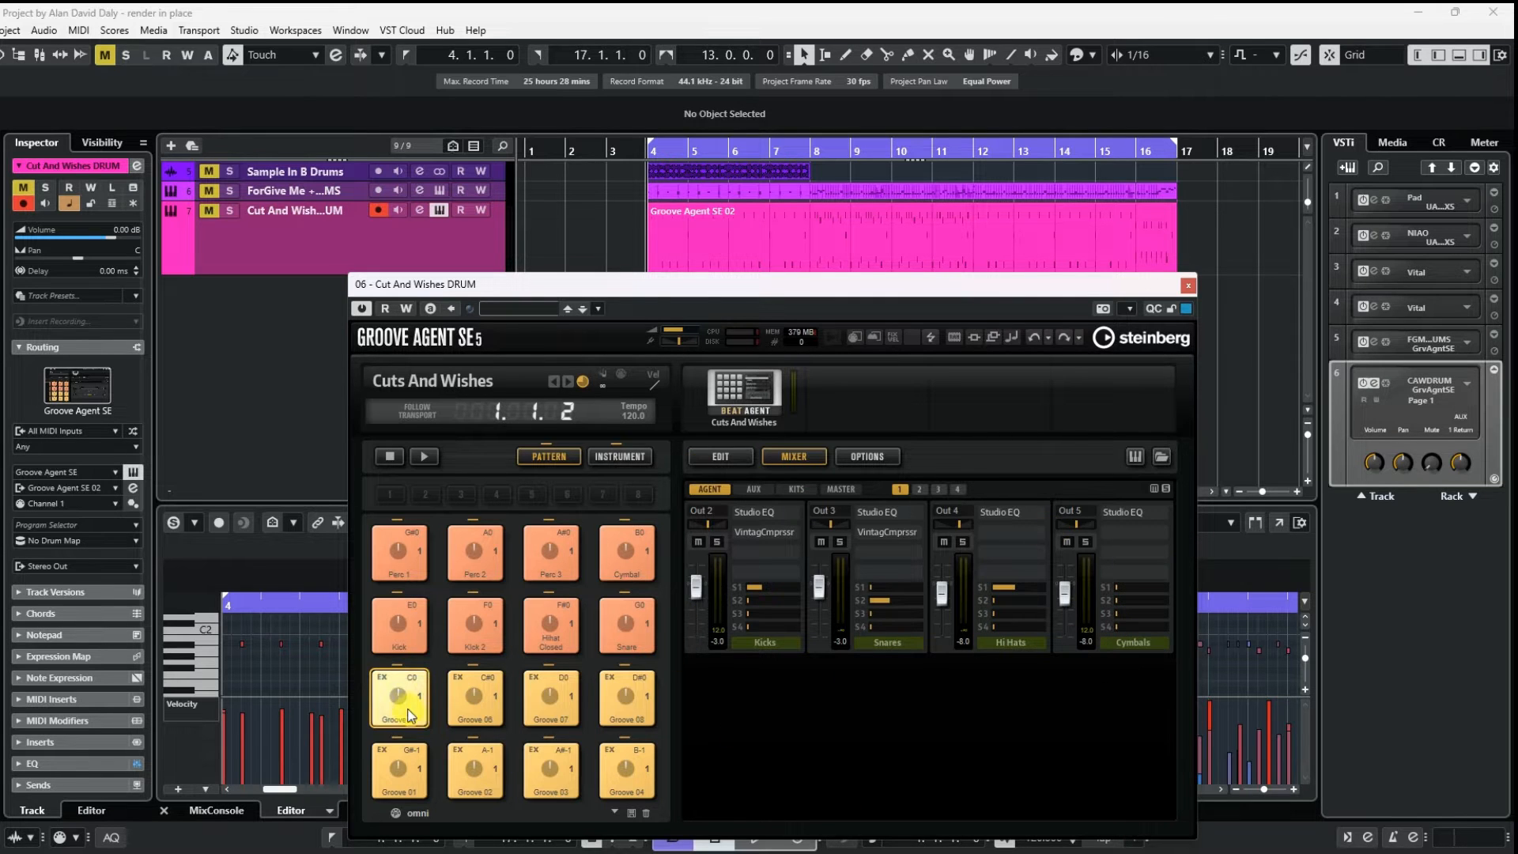
Activate Groove Agent's additional outputs for the Cut And Wishes drum instrument and view its separate channels in the full MixConsole
left_click(638, 699)
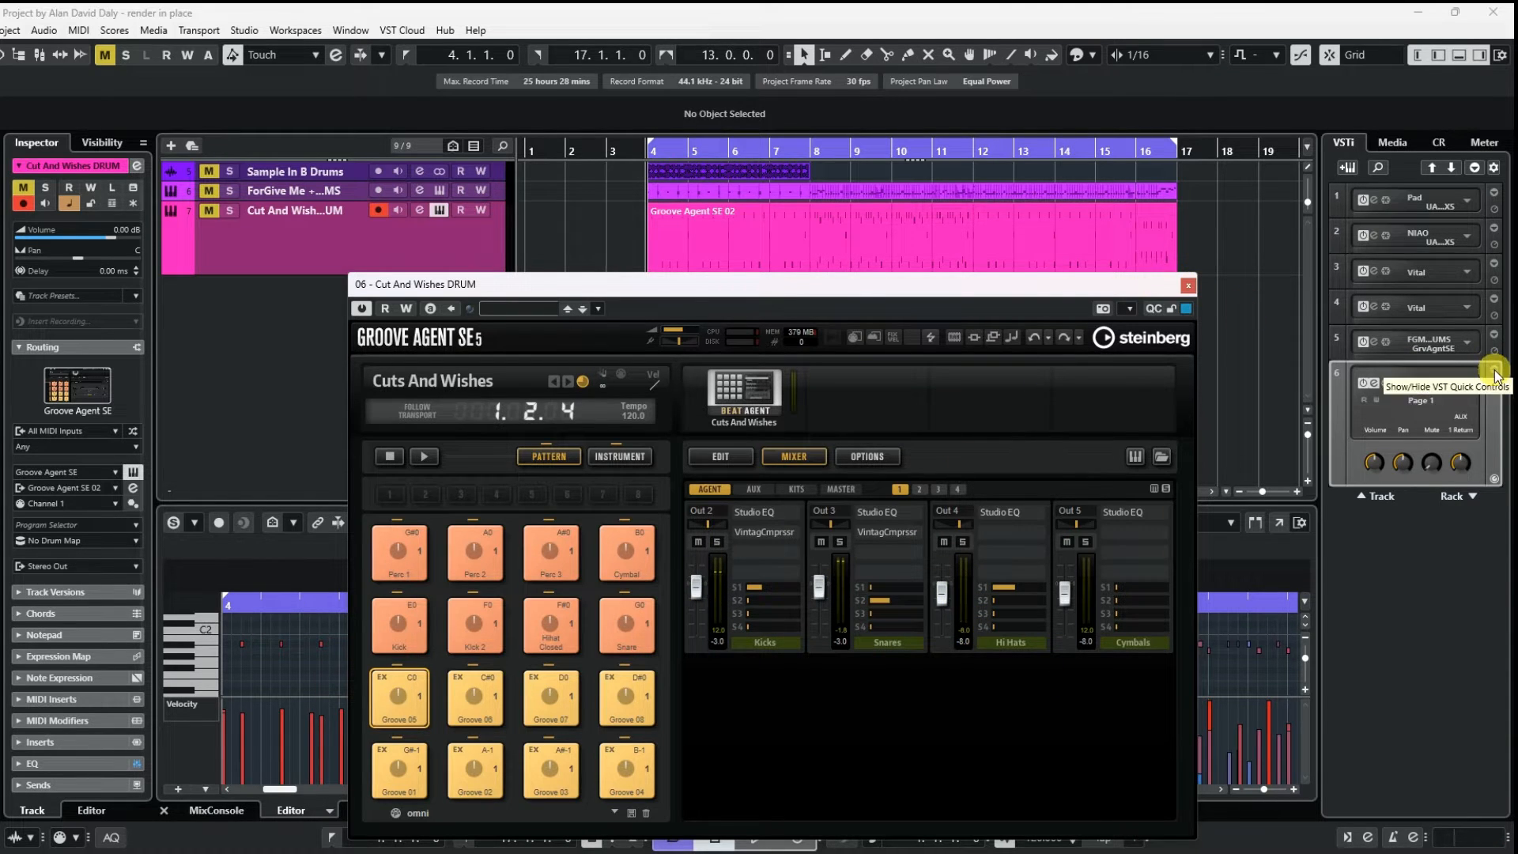
left_click(1468, 386)
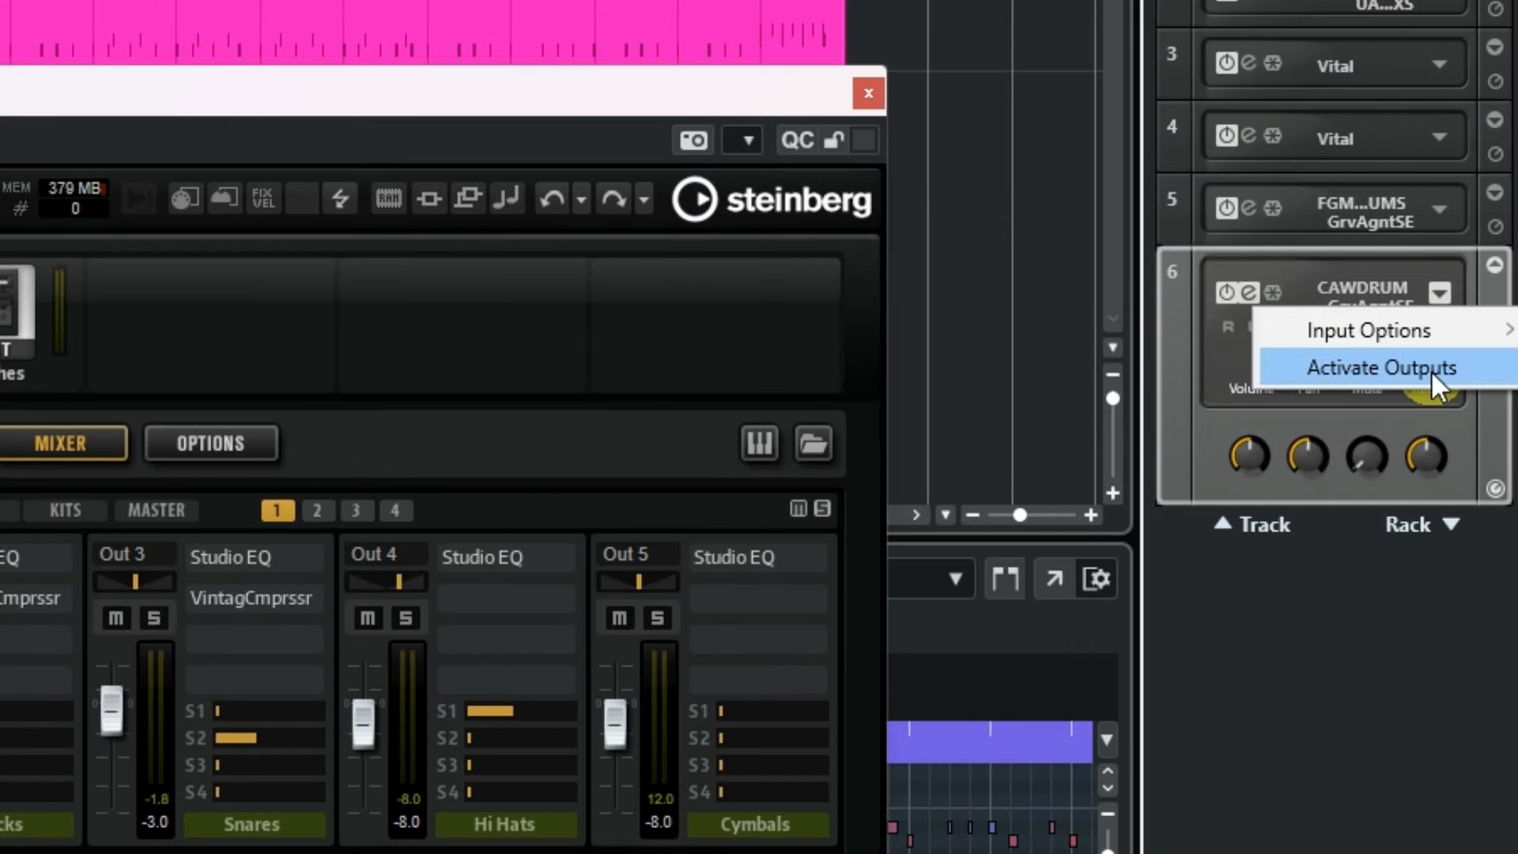
mouse_move(1431, 370)
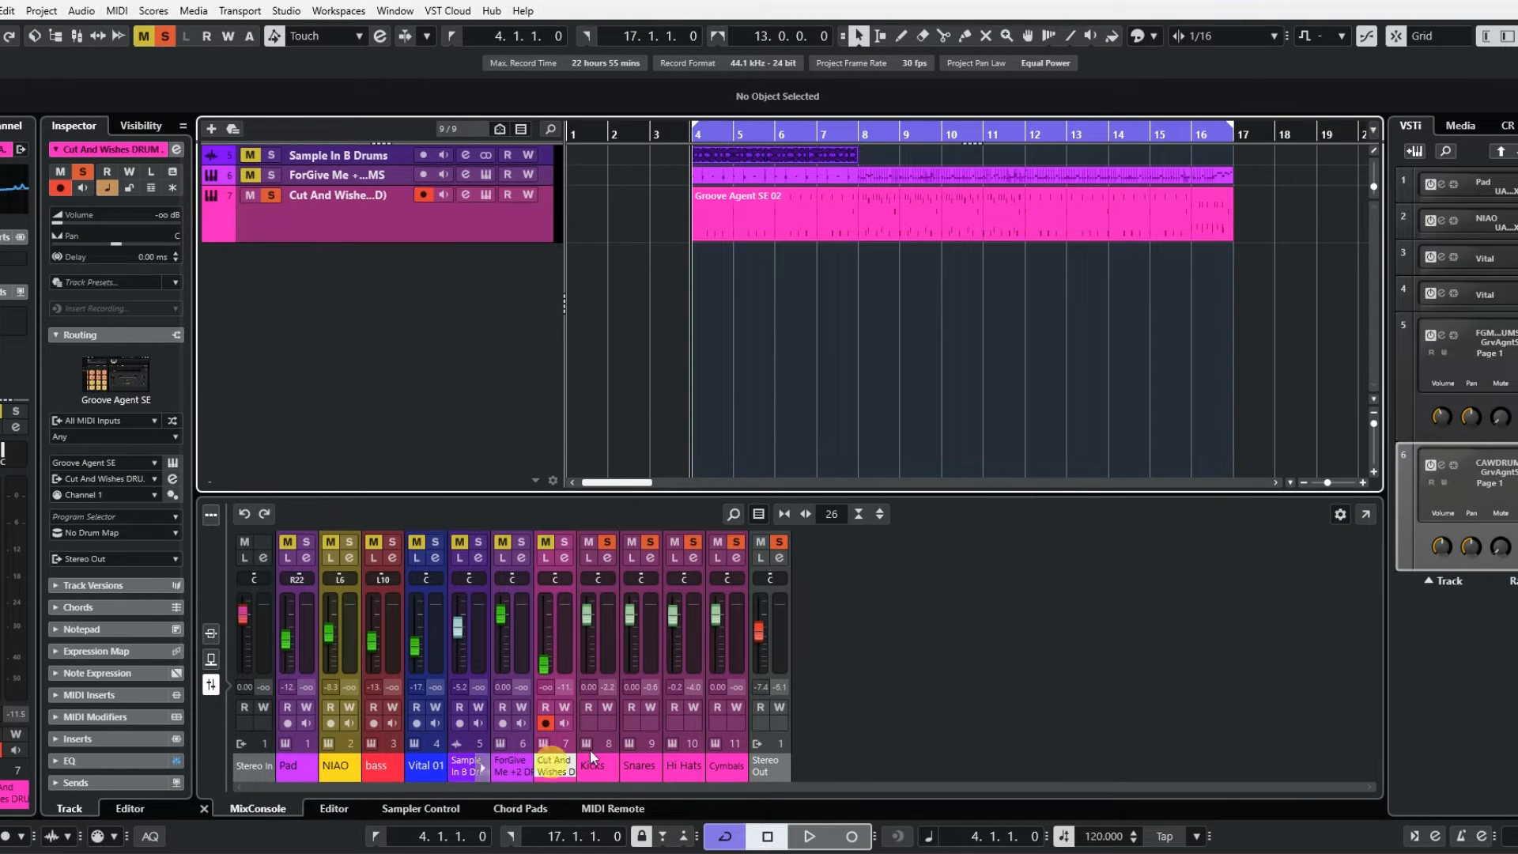
left_click(1369, 512)
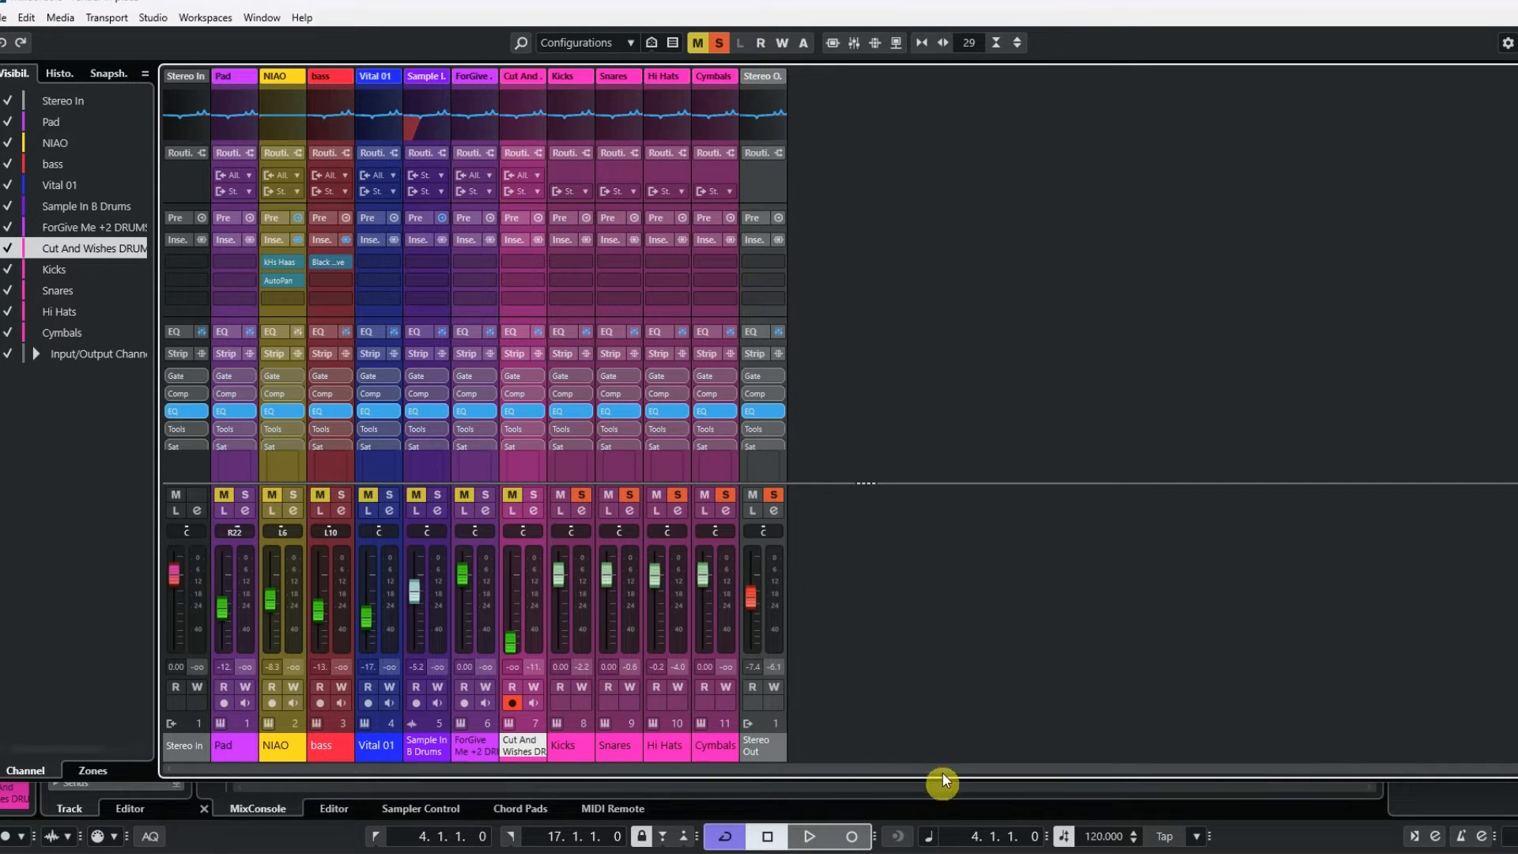
Start playback and set the Kicks fader to 1.04 and the Snares fader to -1.72
left_click(810, 837)
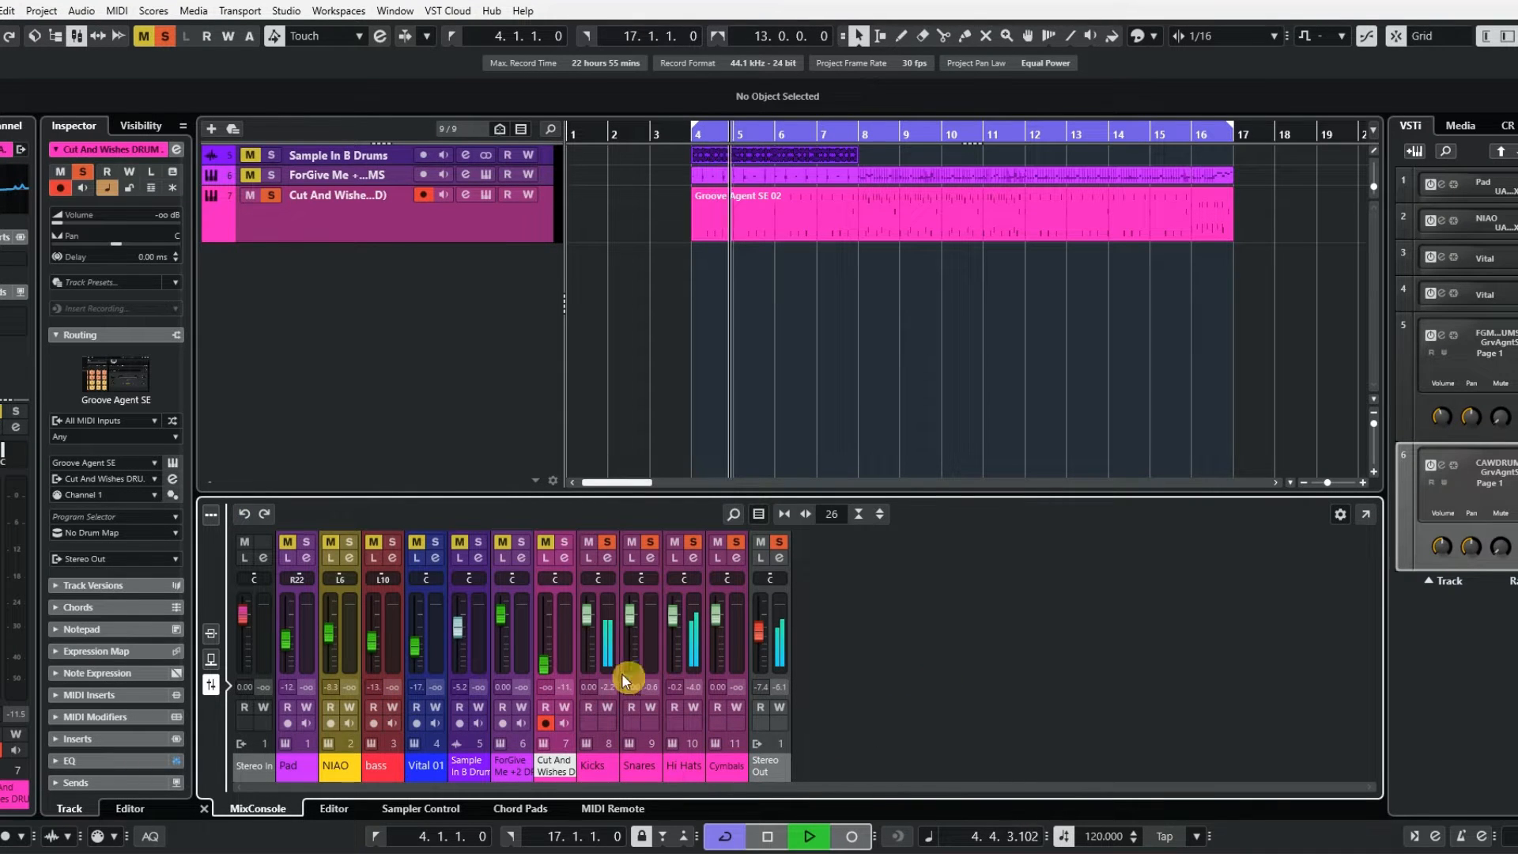
mouse_move(587, 616)
left_mouse_down()
mouse_move(586, 645)
mouse_move(585, 611)
left_mouse_up()
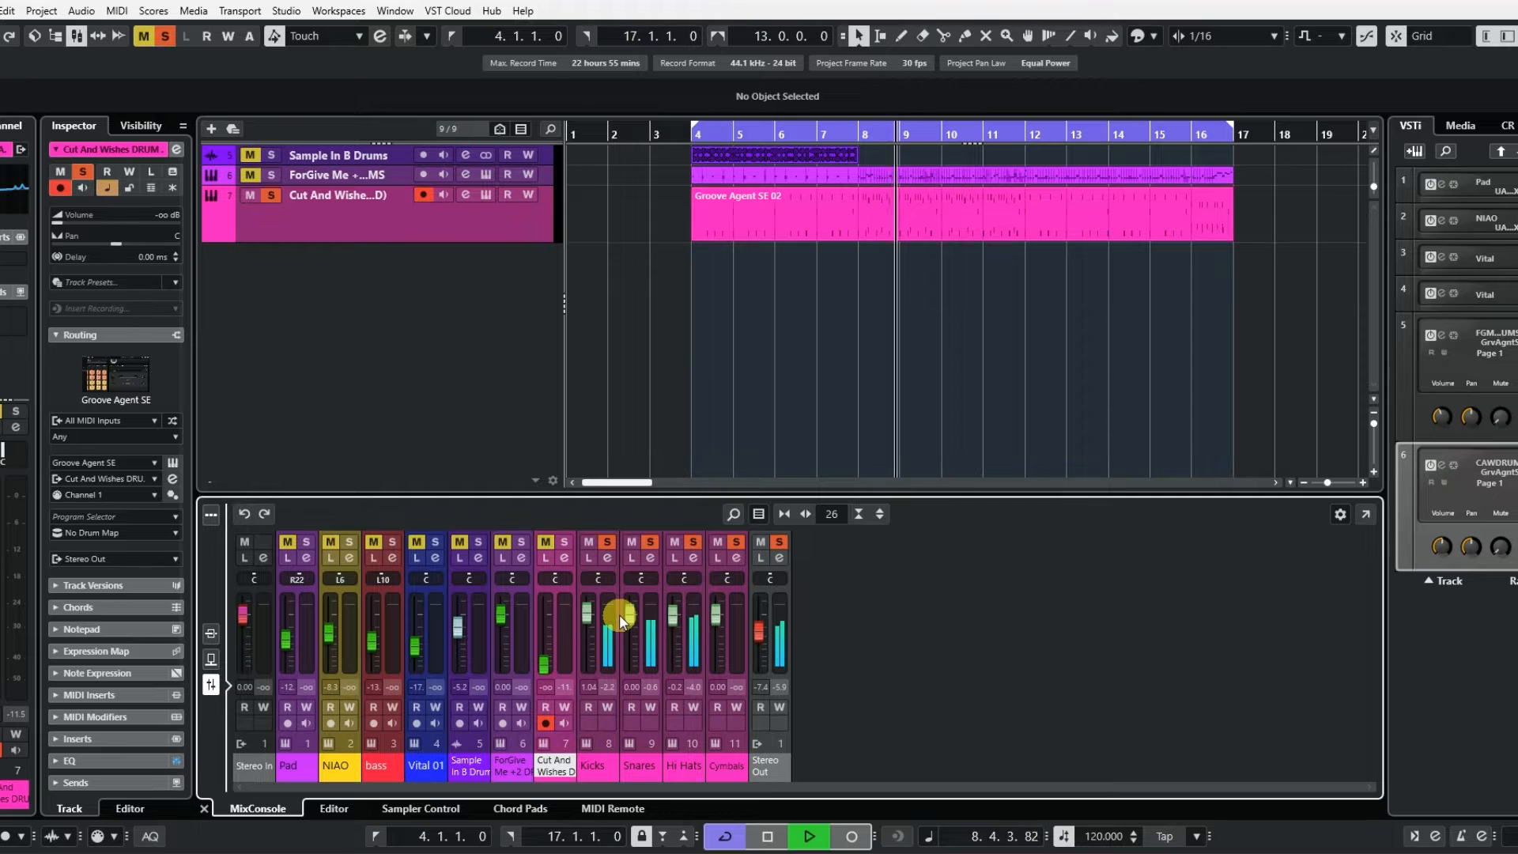
left_click_drag(629, 623, 629, 630)
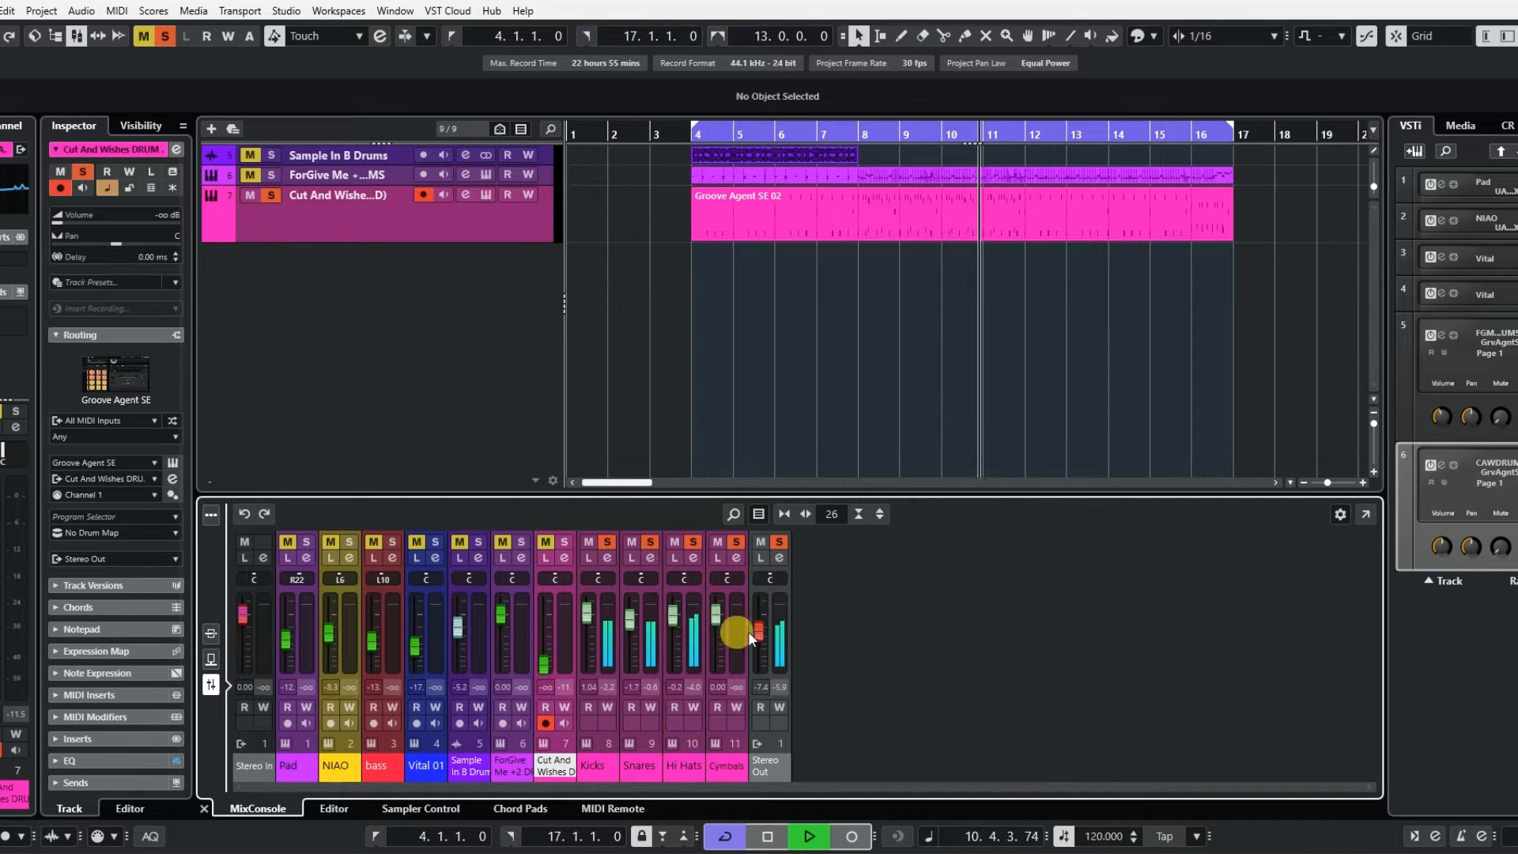
Widen the mixer's channel strips, set Stereo Out to -6.99 and Hi Hats to -1.10, and stop playback
left_click_drag(761, 628, 765, 664)
key("h")
key("h")
key("h")
key("h")
key("h")
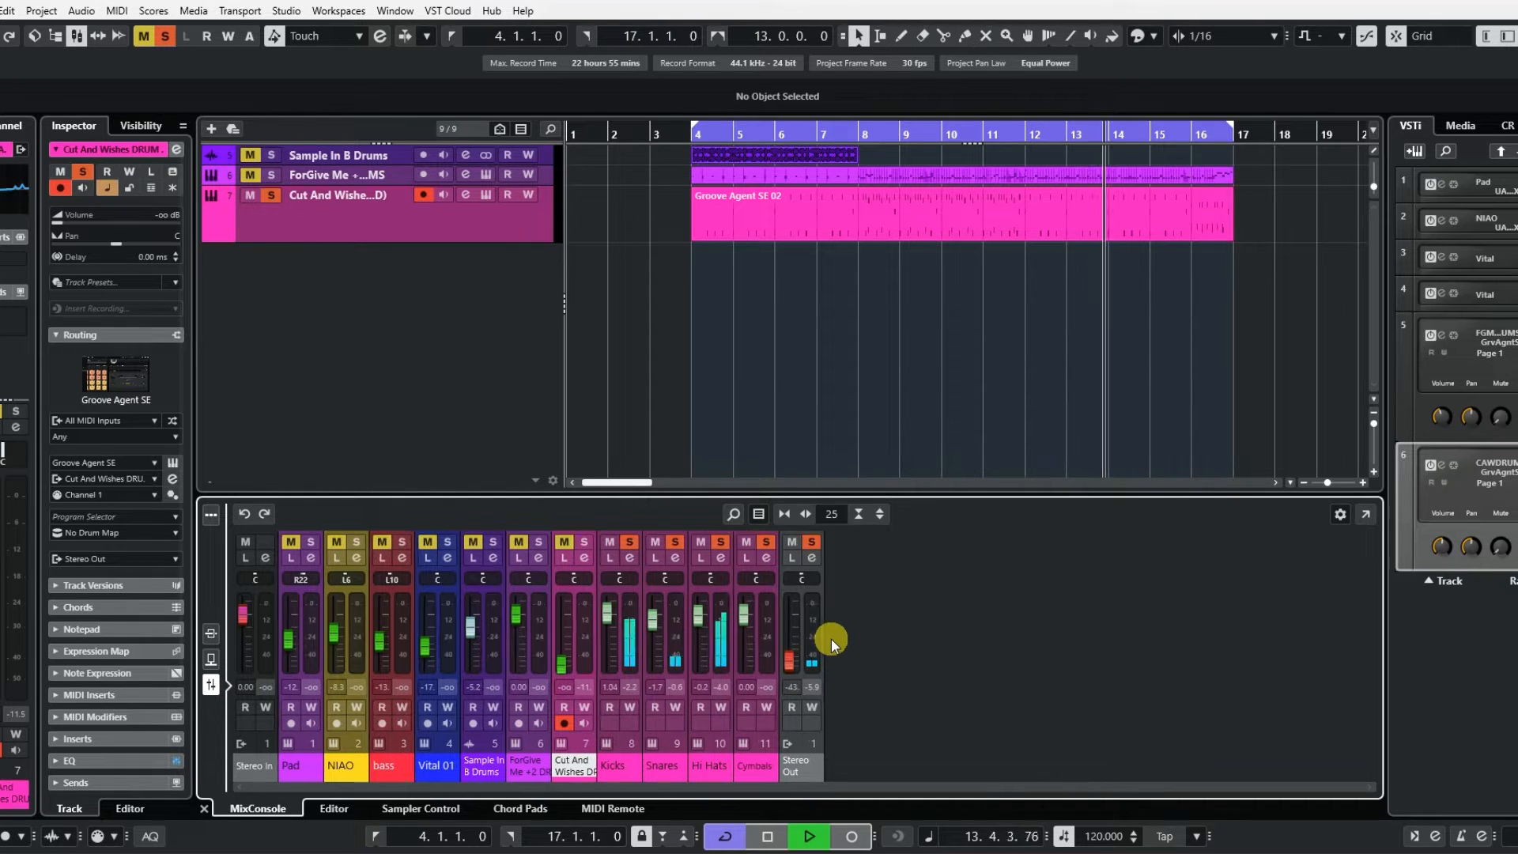
key("h")
key("h")
key("h")
key("h")
key("h")
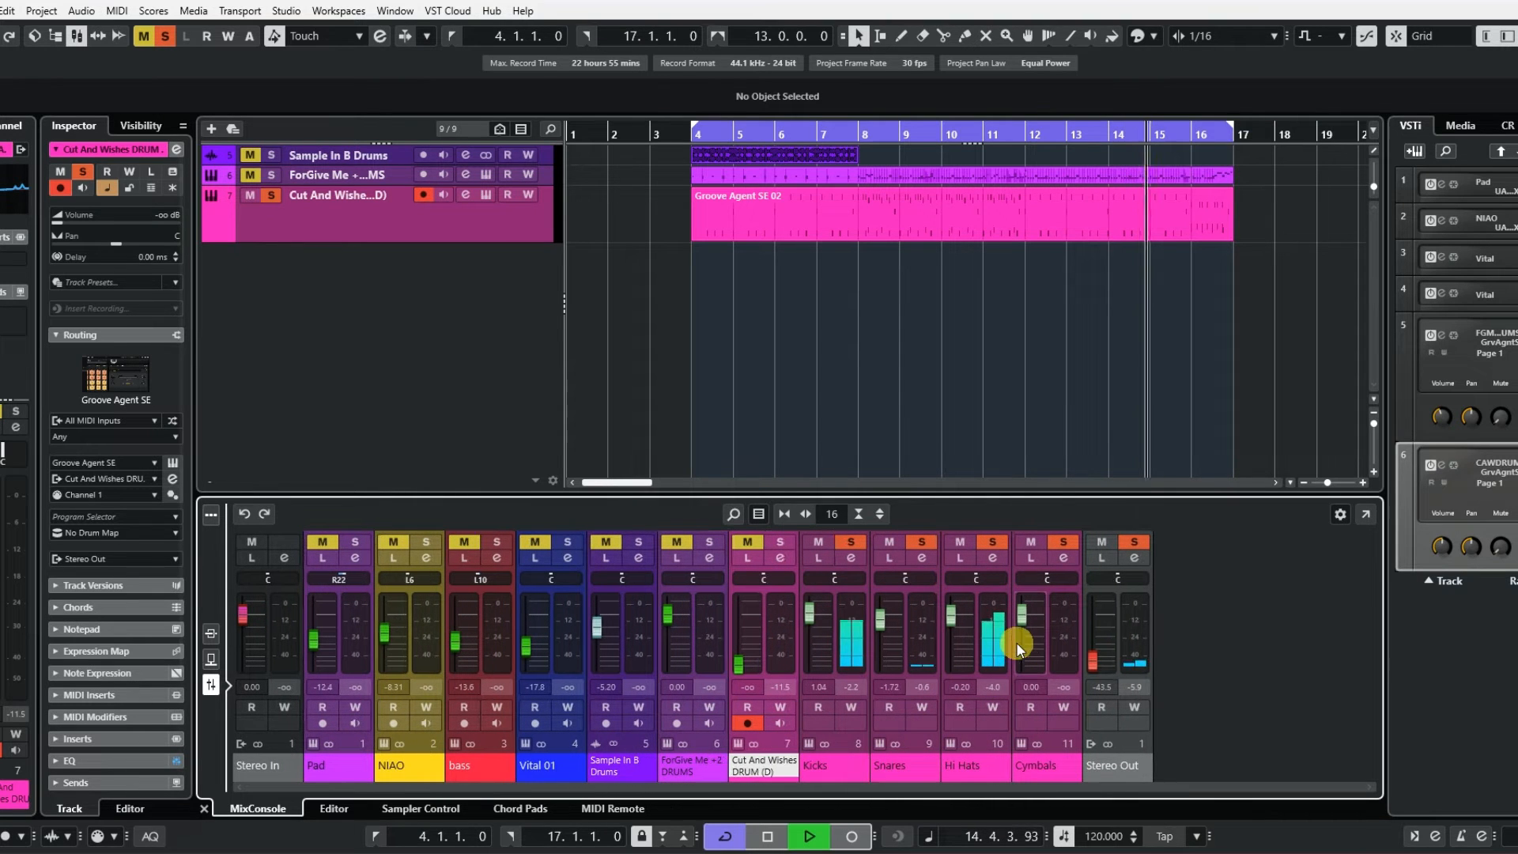
left_click_drag(1094, 654, 1093, 631)
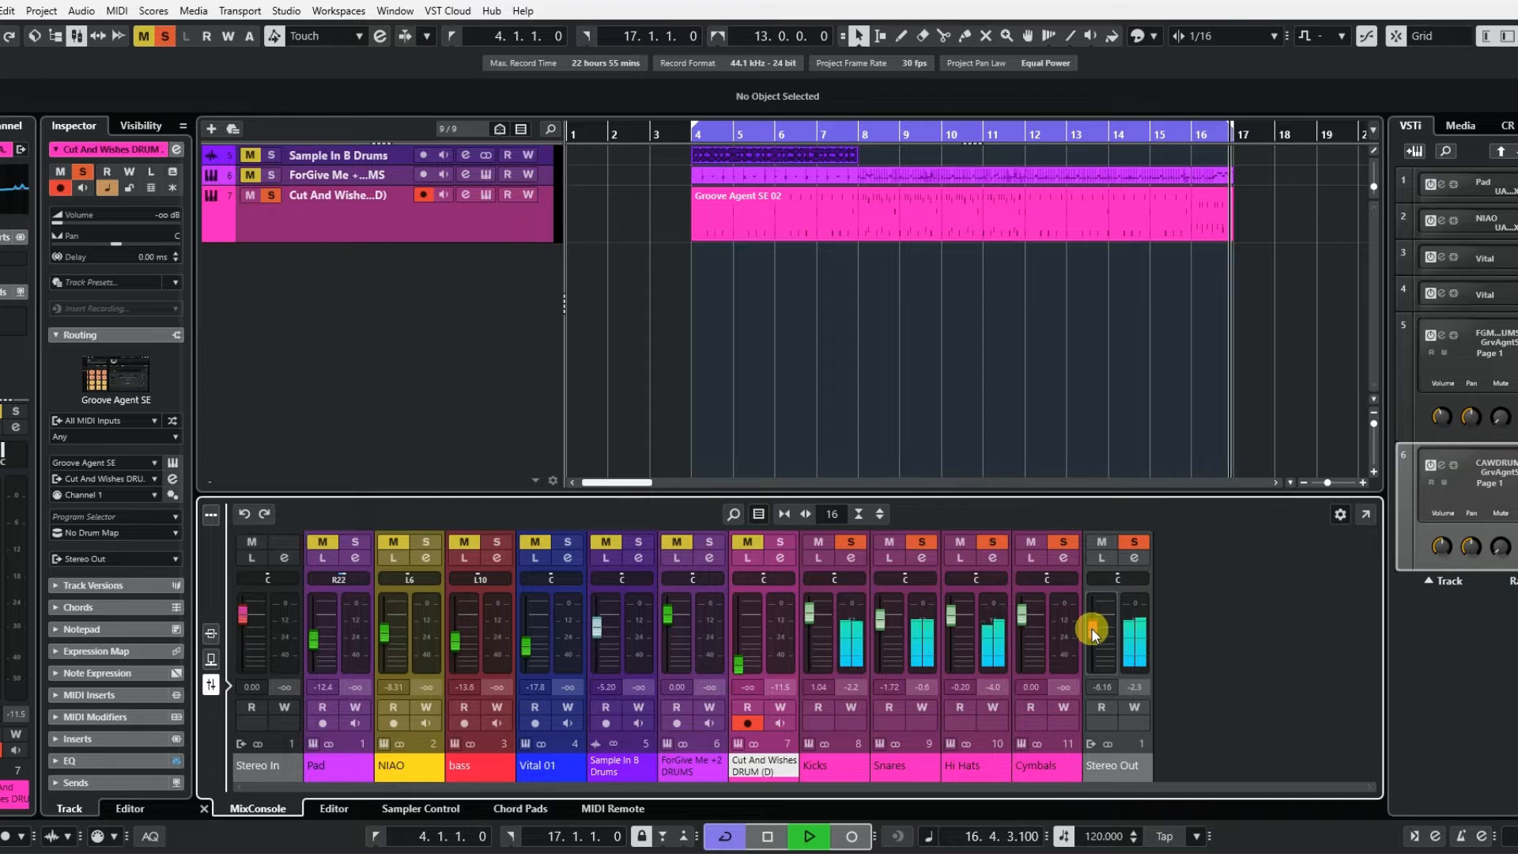
left_click_drag(949, 616, 946, 619)
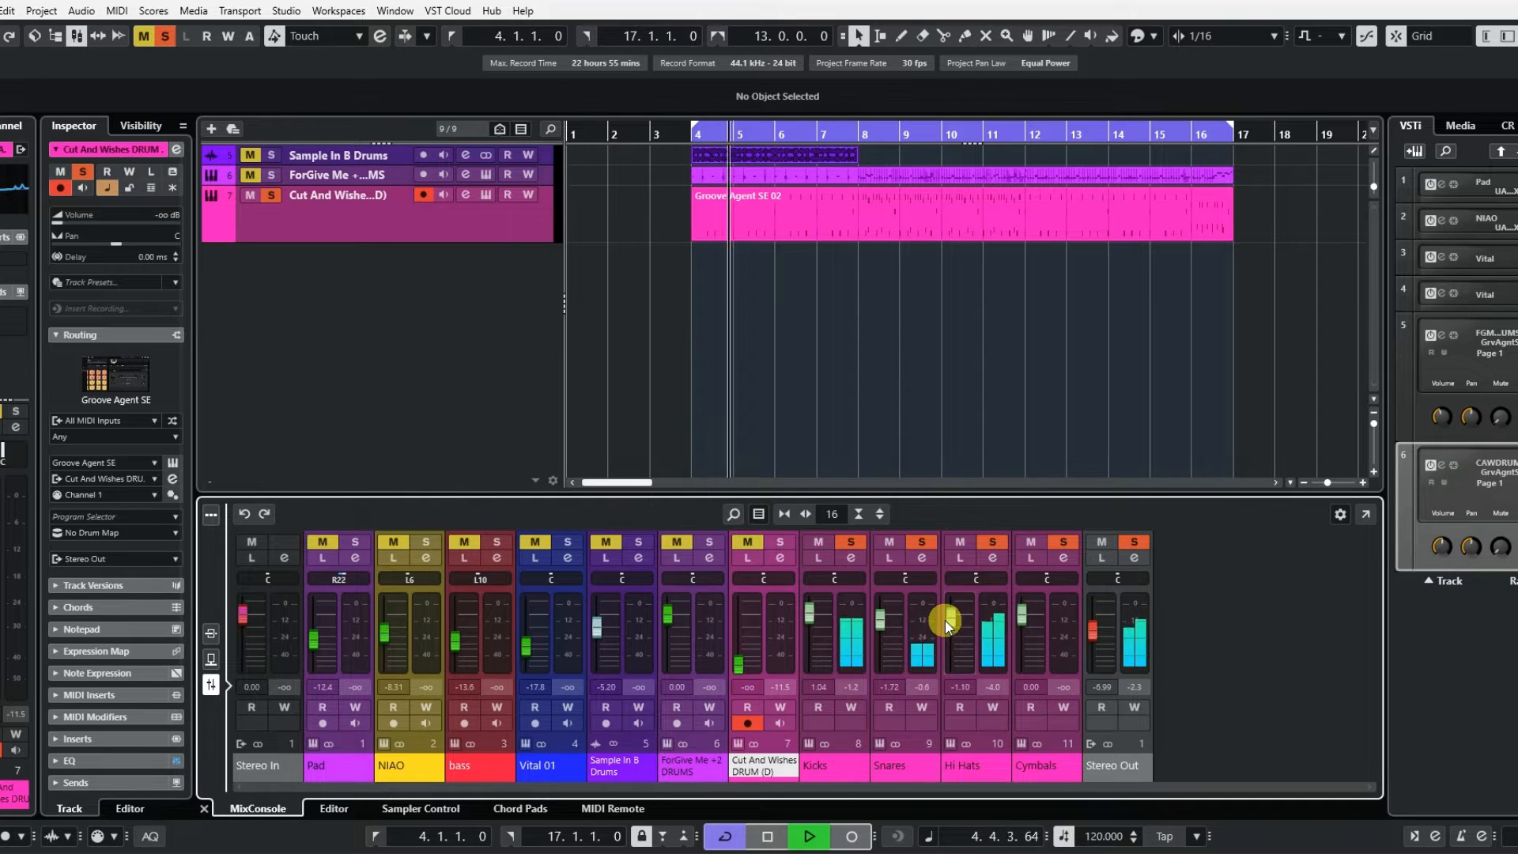
left_click(779, 834)
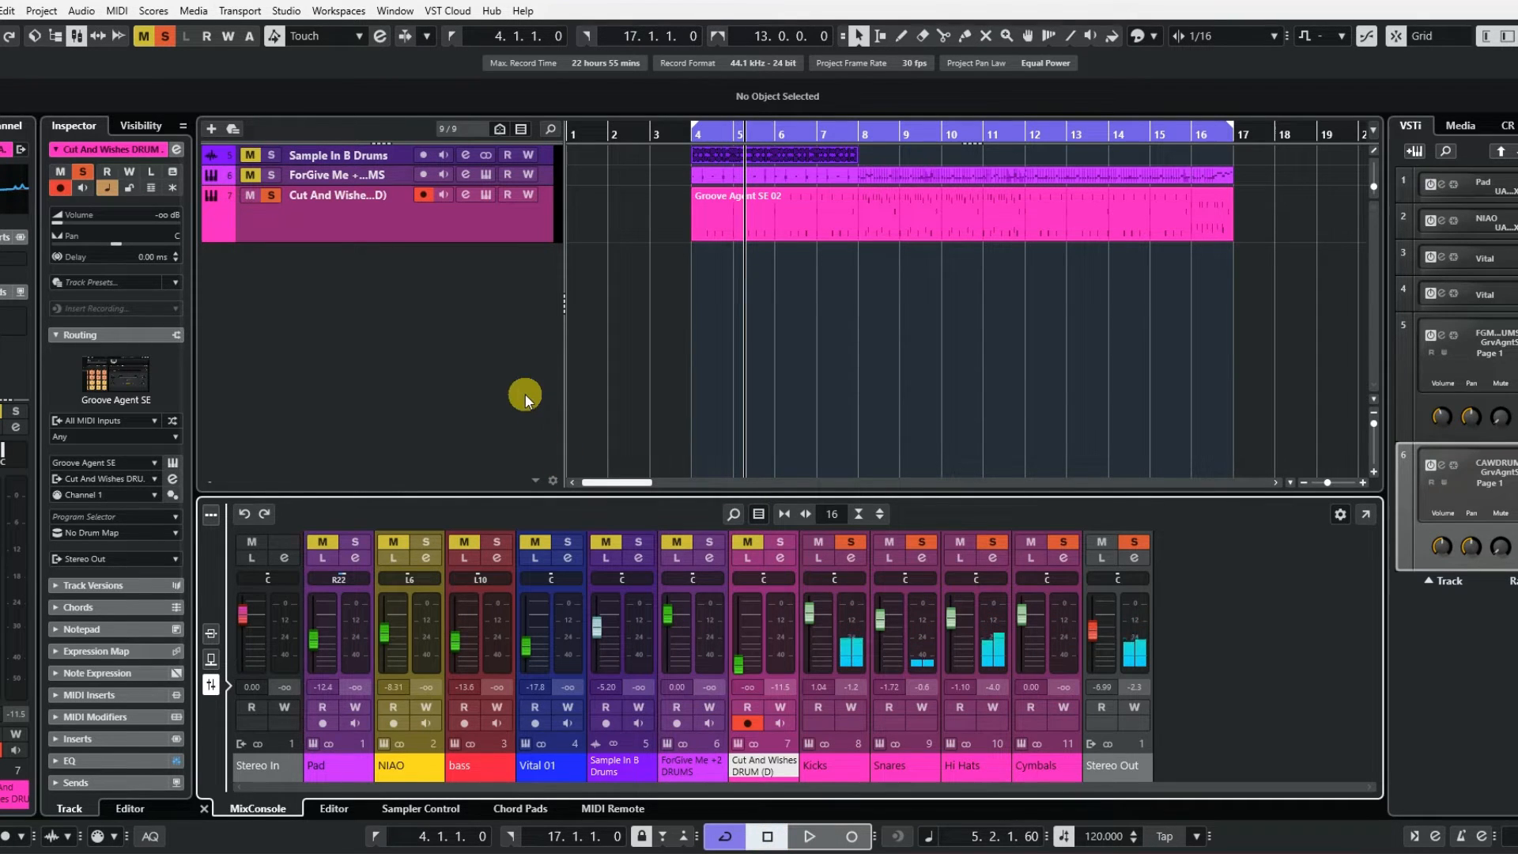
Return the playback cursor to bar 4 and inspect the Cut And Wishes track's separate output lanes, hiding them again
left_click(680, 127)
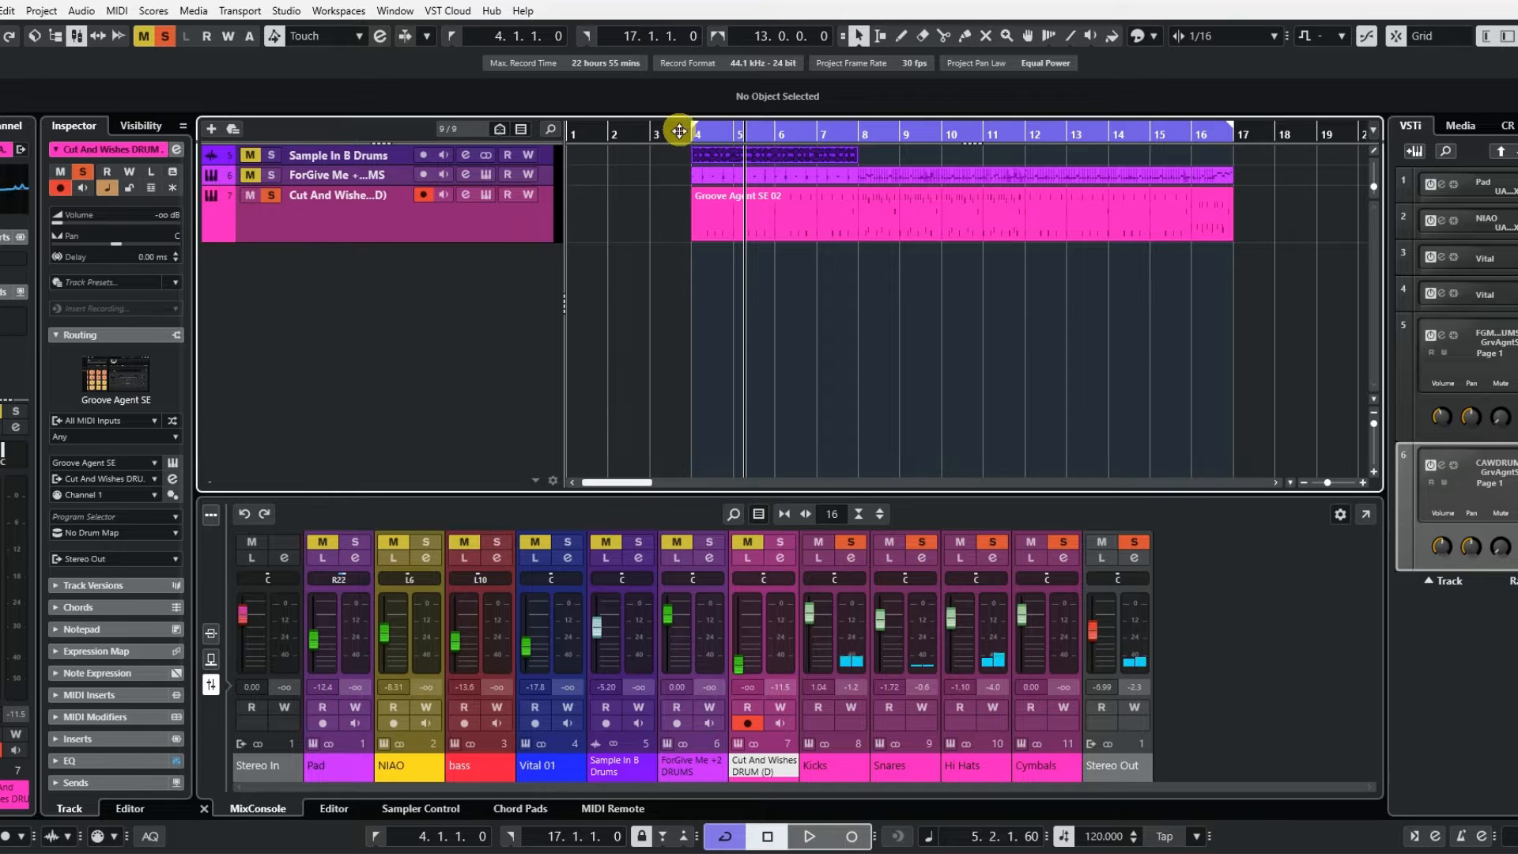
left_click(680, 139)
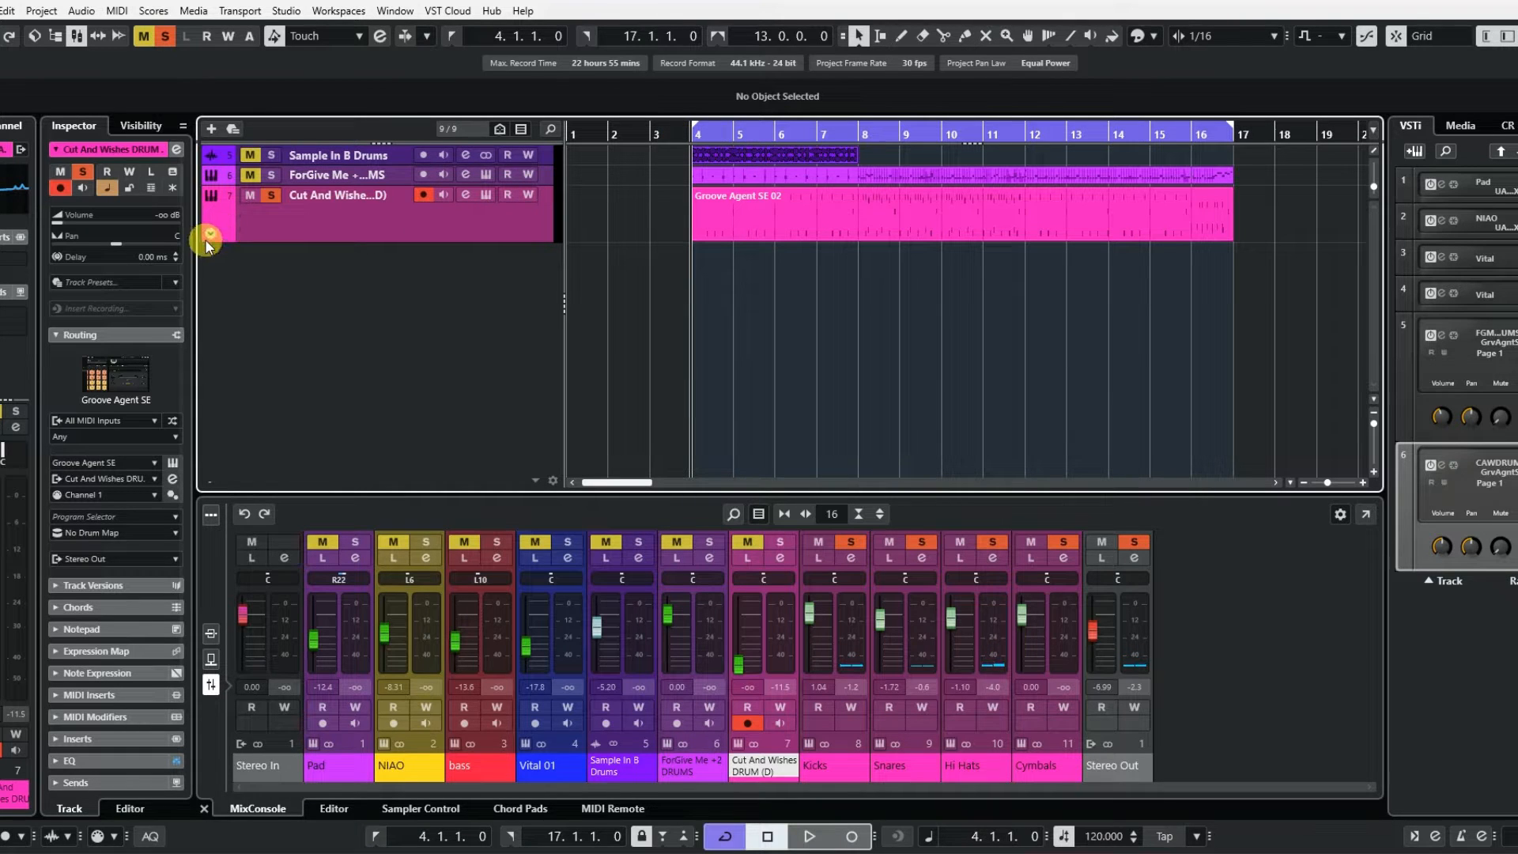
left_click(208, 236)
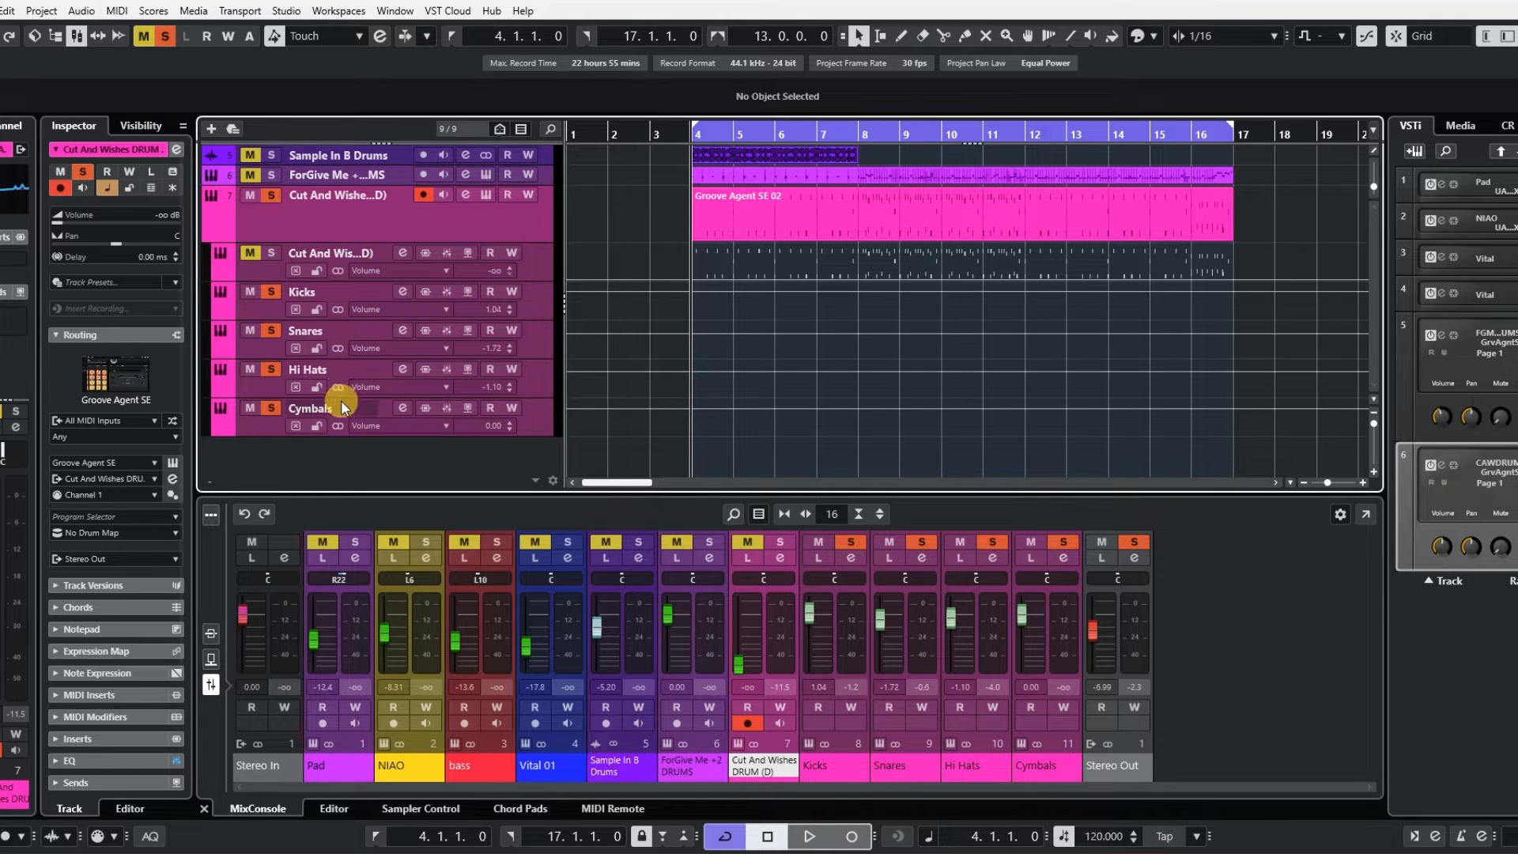
left_click(211, 233)
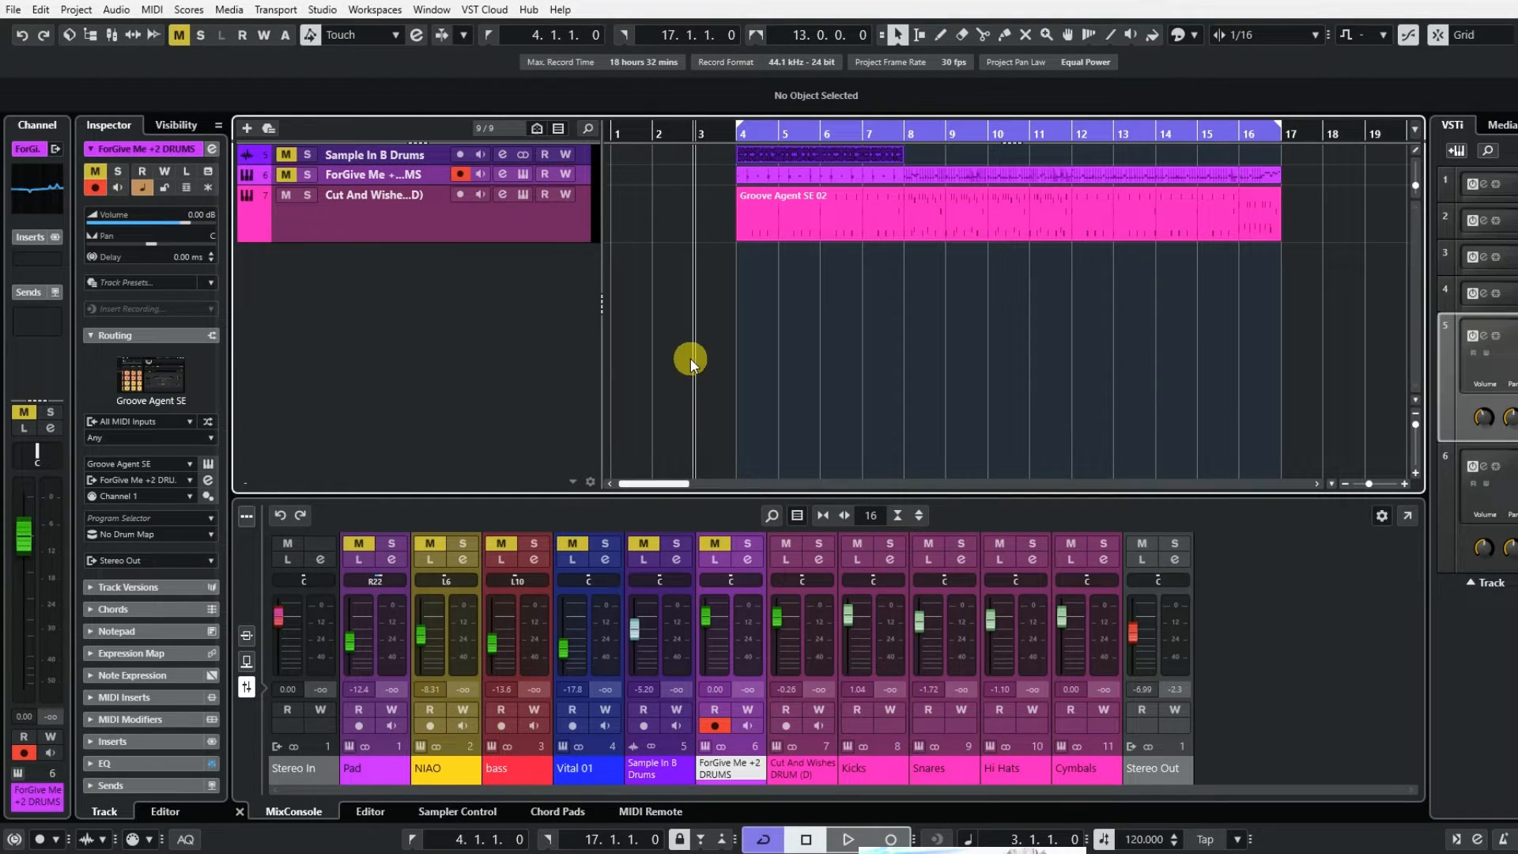
Render the Groove Agent SE 02 event in place as one dry event with a 5-second tail at 24 bit, muting the source event
left_click(933, 204)
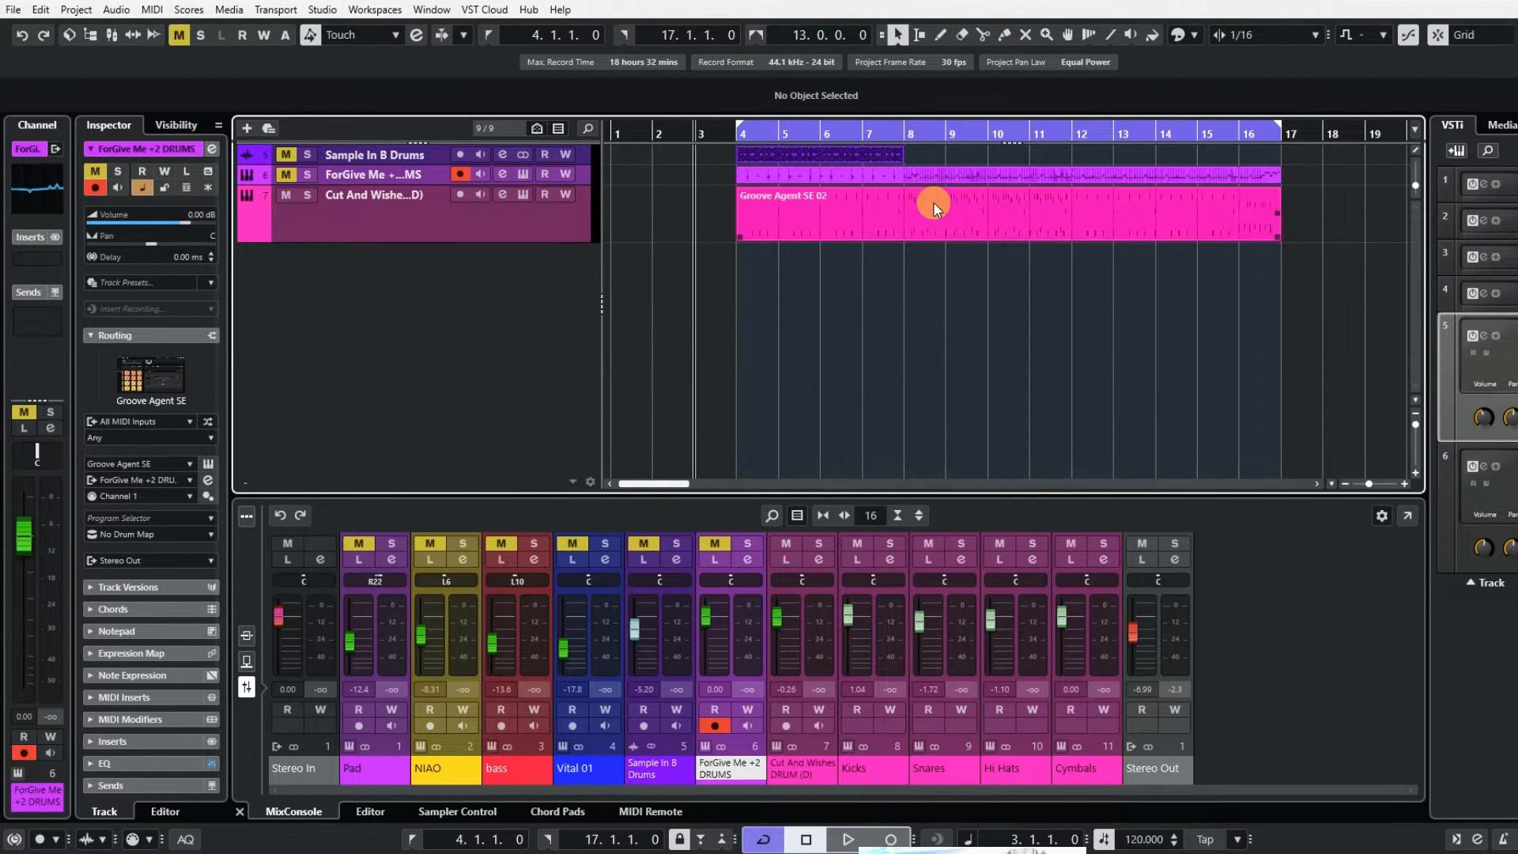
left_click(927, 215)
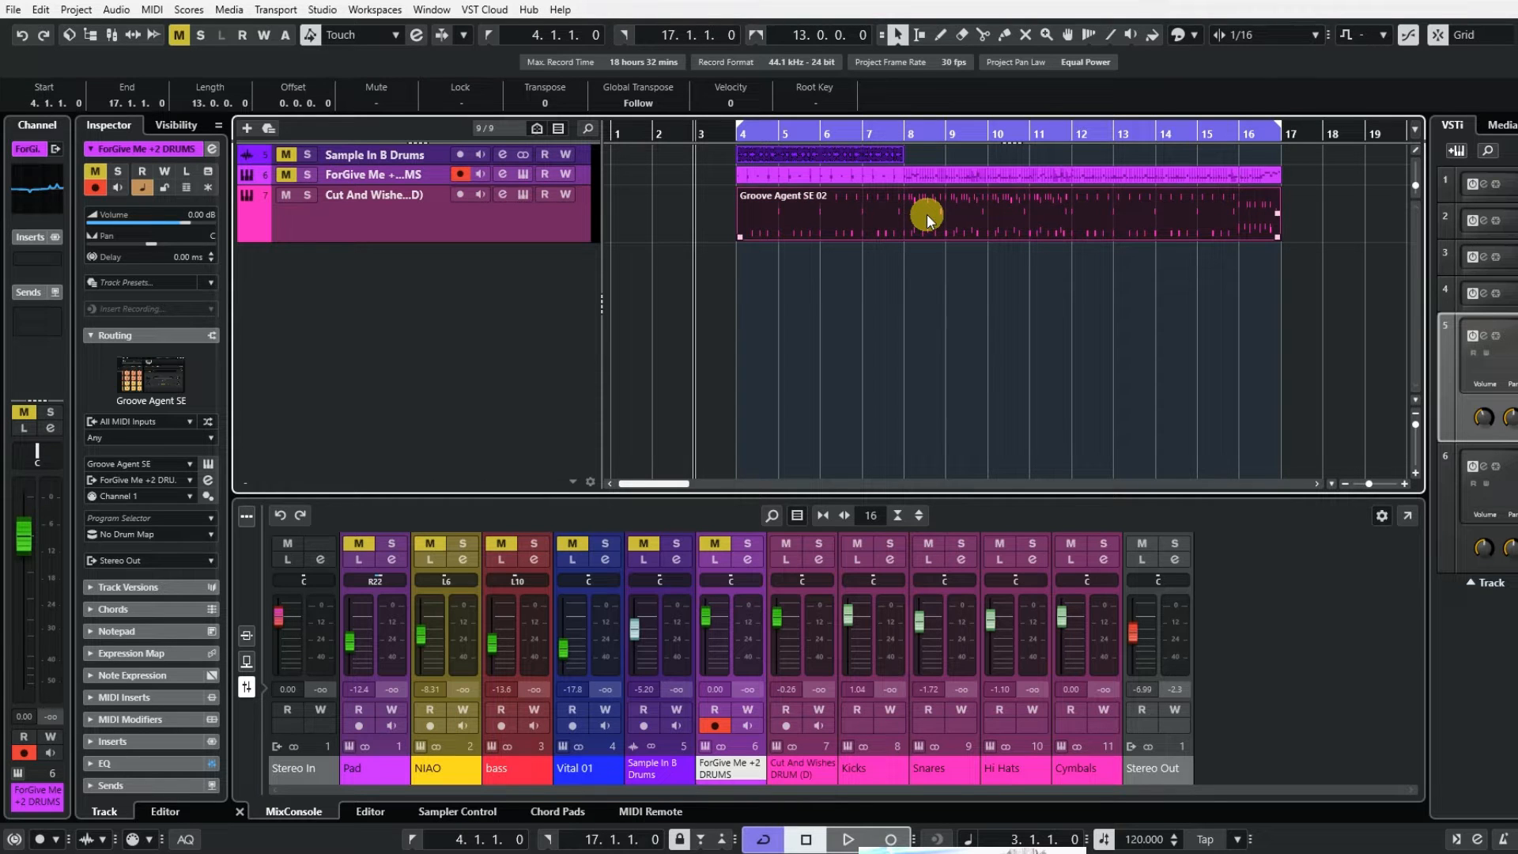
left_click(37, 11)
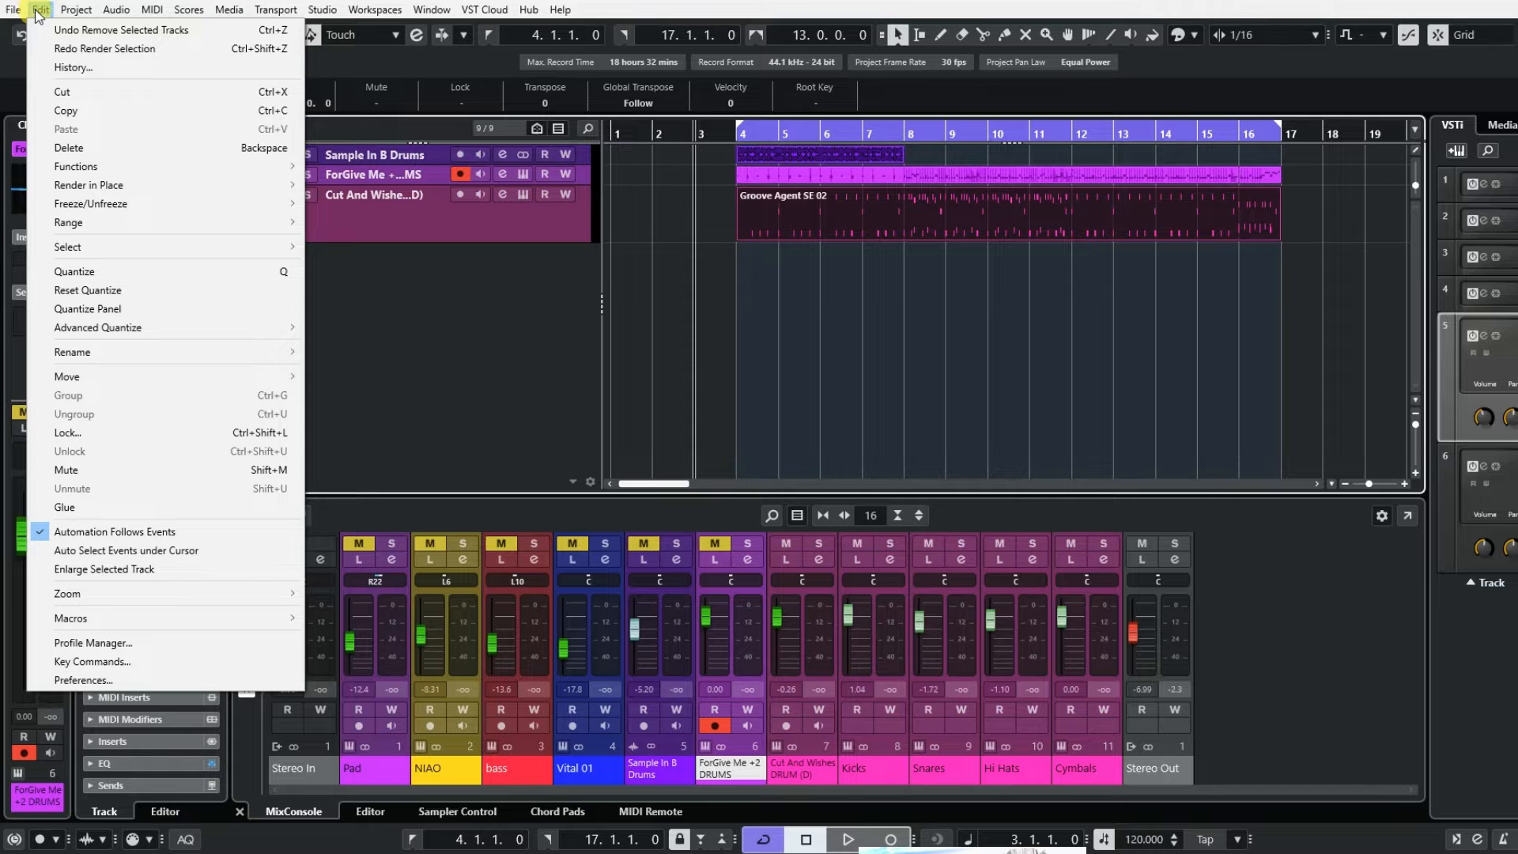
mouse_move(95, 193)
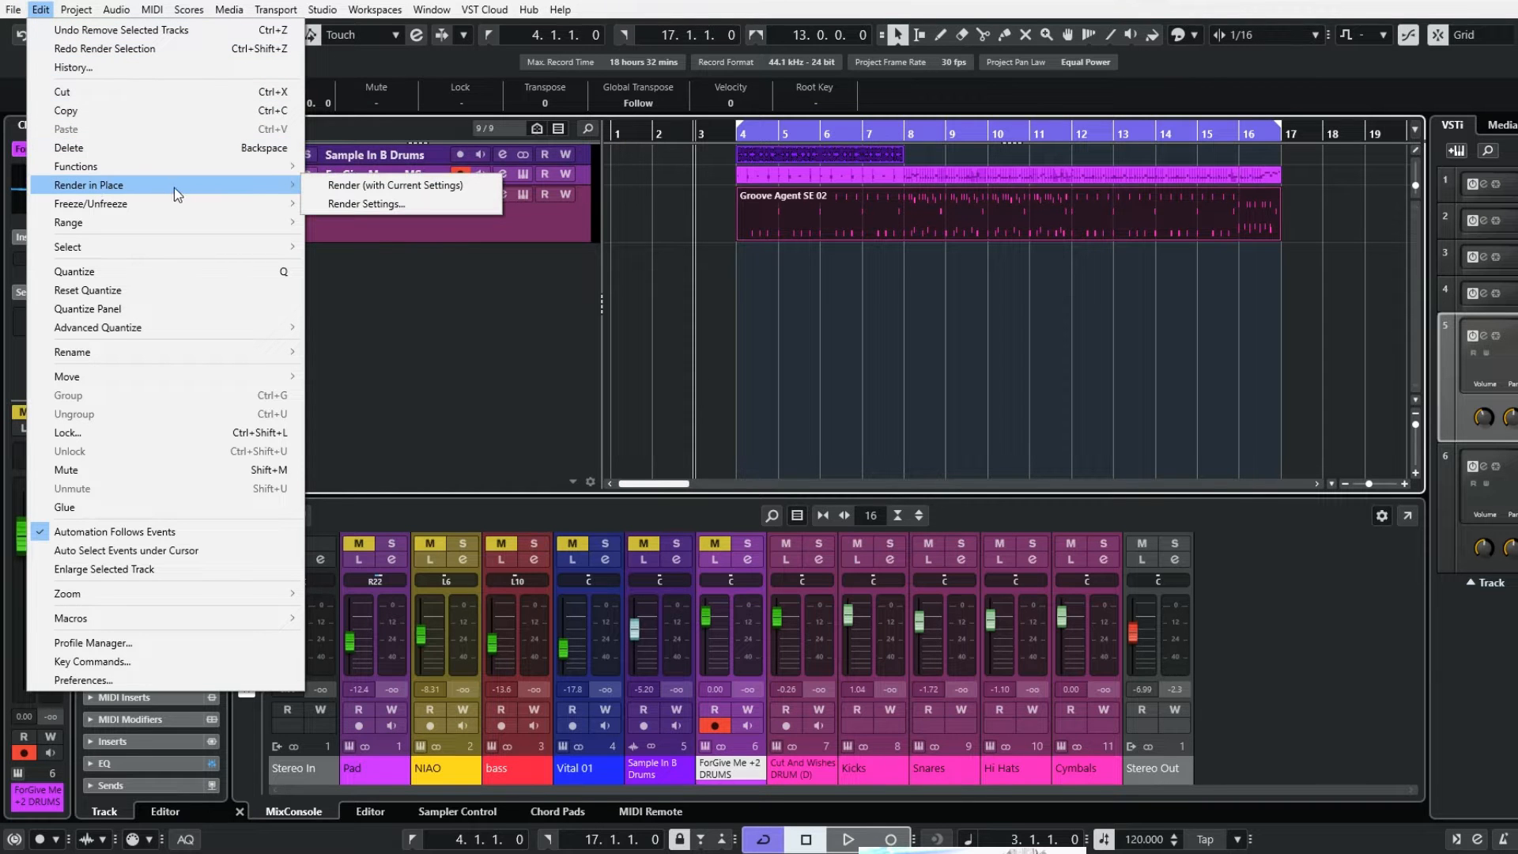
left_click(344, 205)
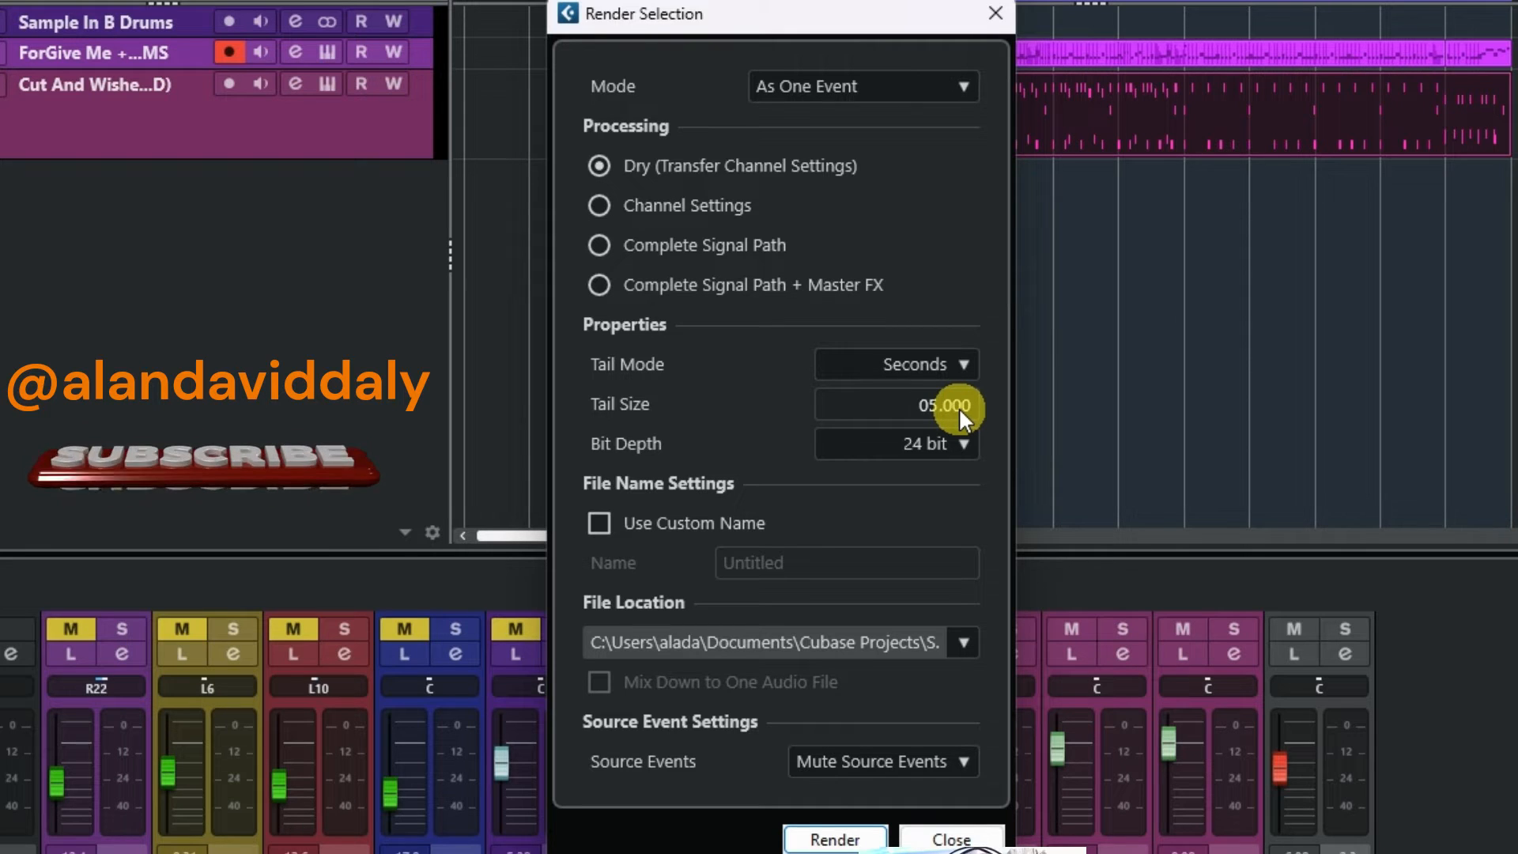
left_click(834, 839)
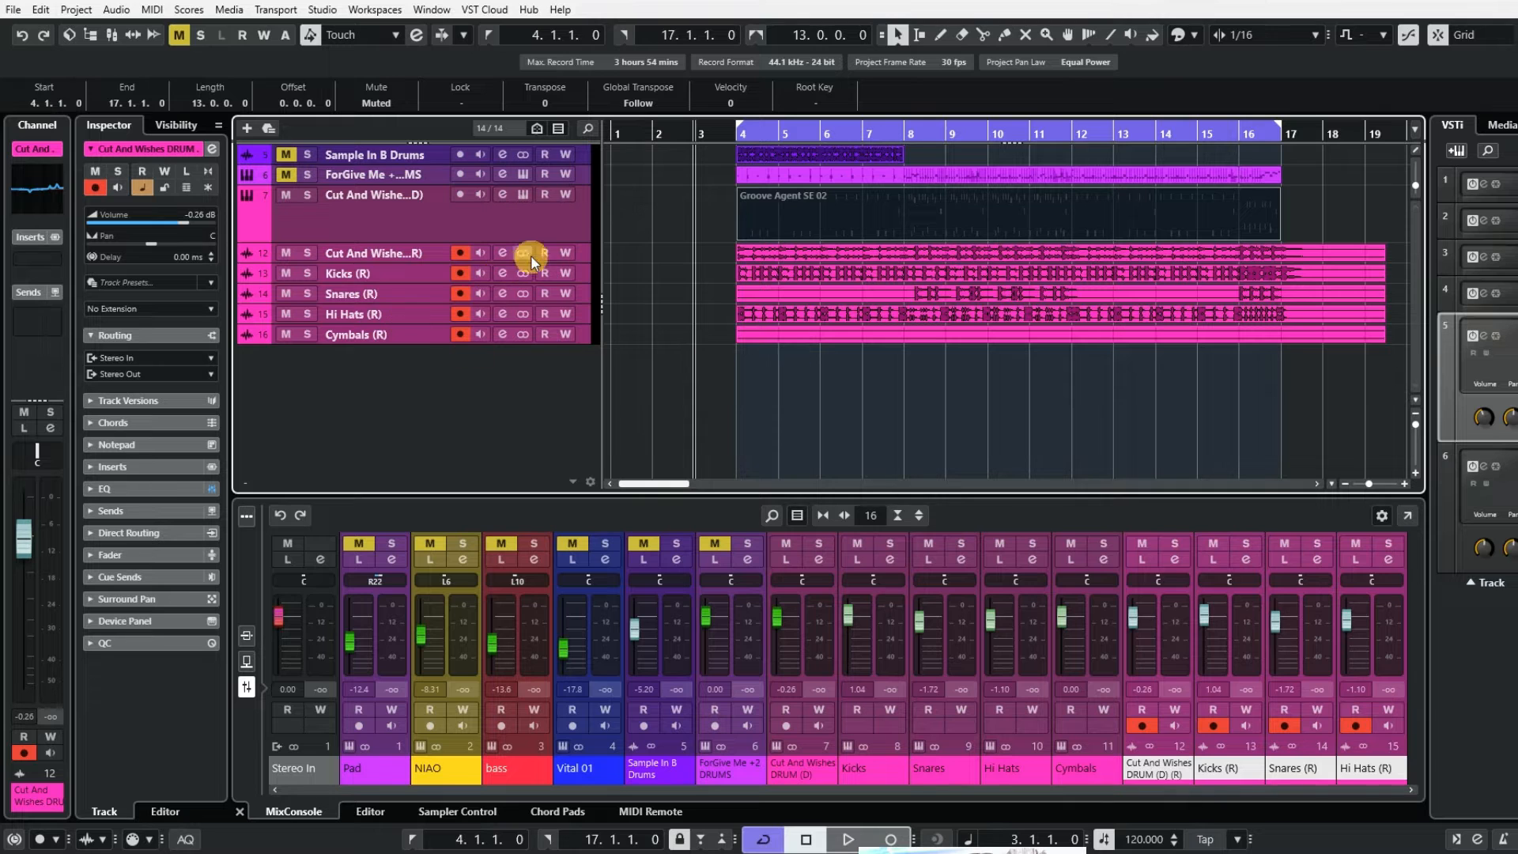
Make the rendered drum tracks taller and play them back while checking their channels in the mixer
left_click_drag(422, 262, 422, 278)
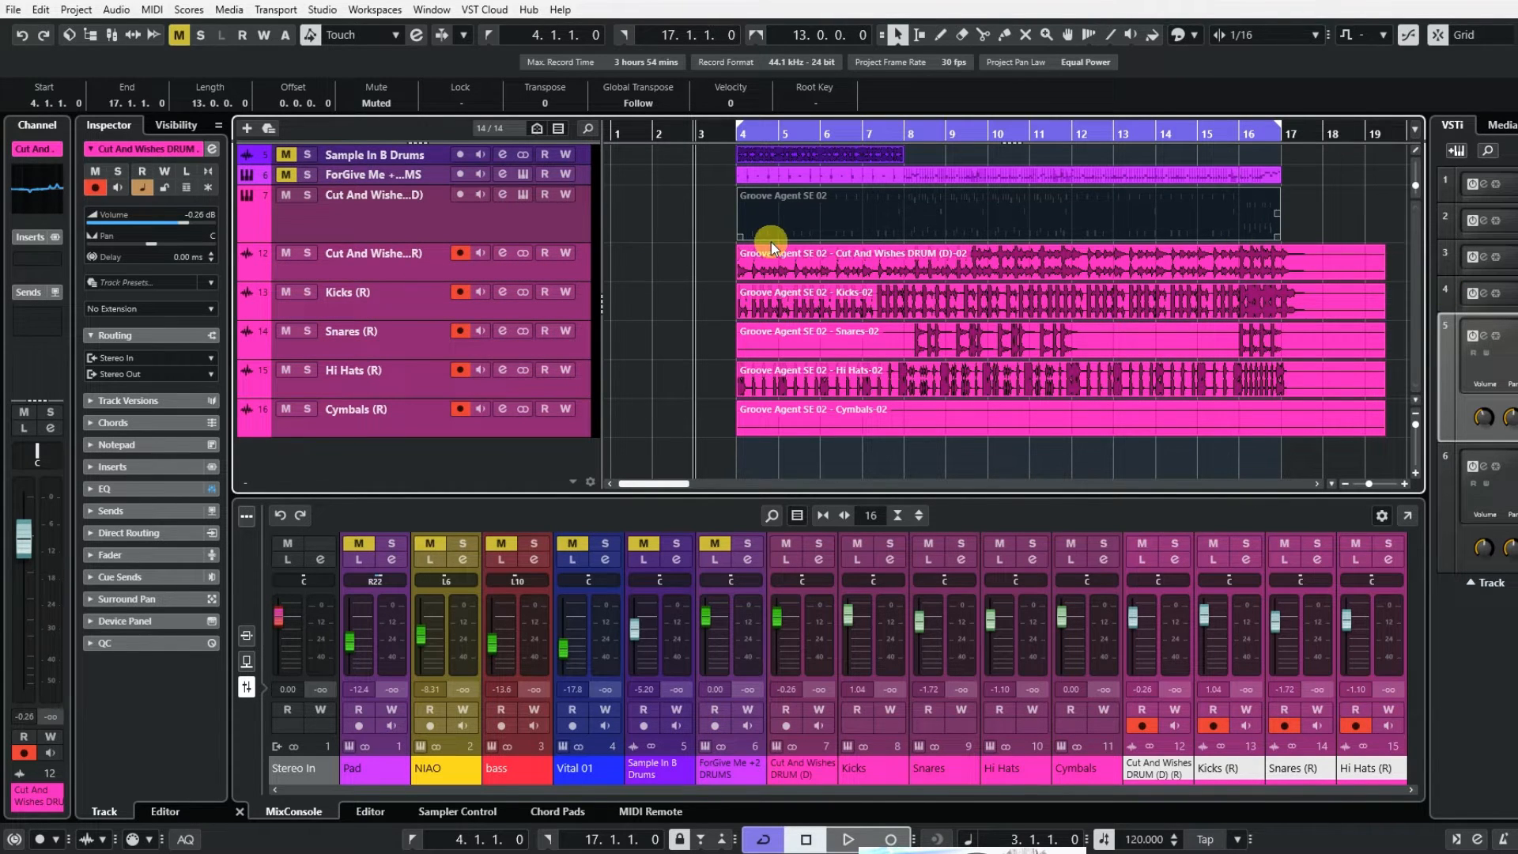
left_click(848, 840)
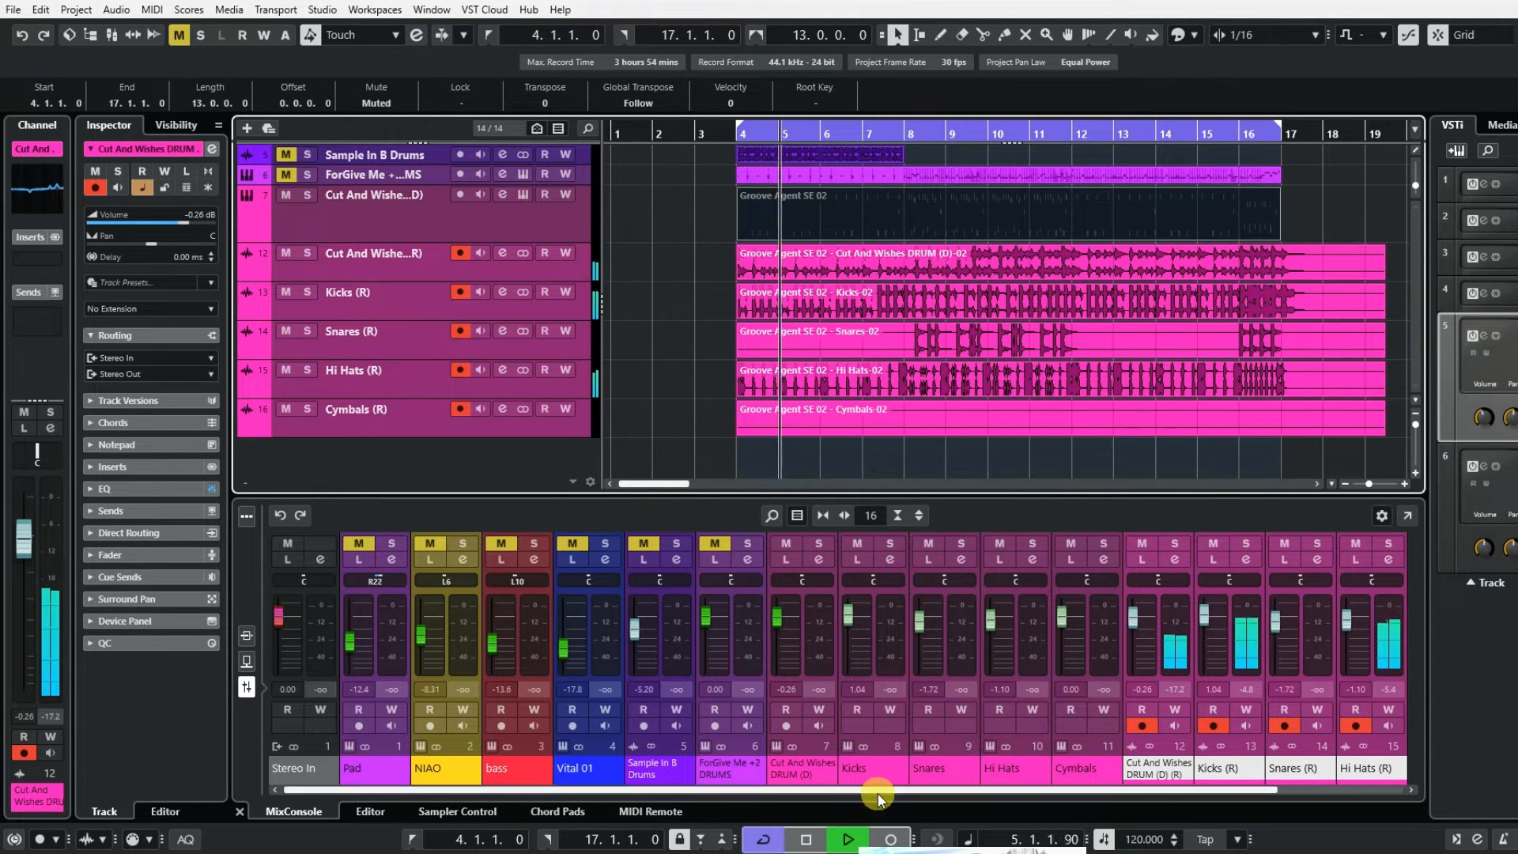
left_click_drag(874, 793, 1033, 804)
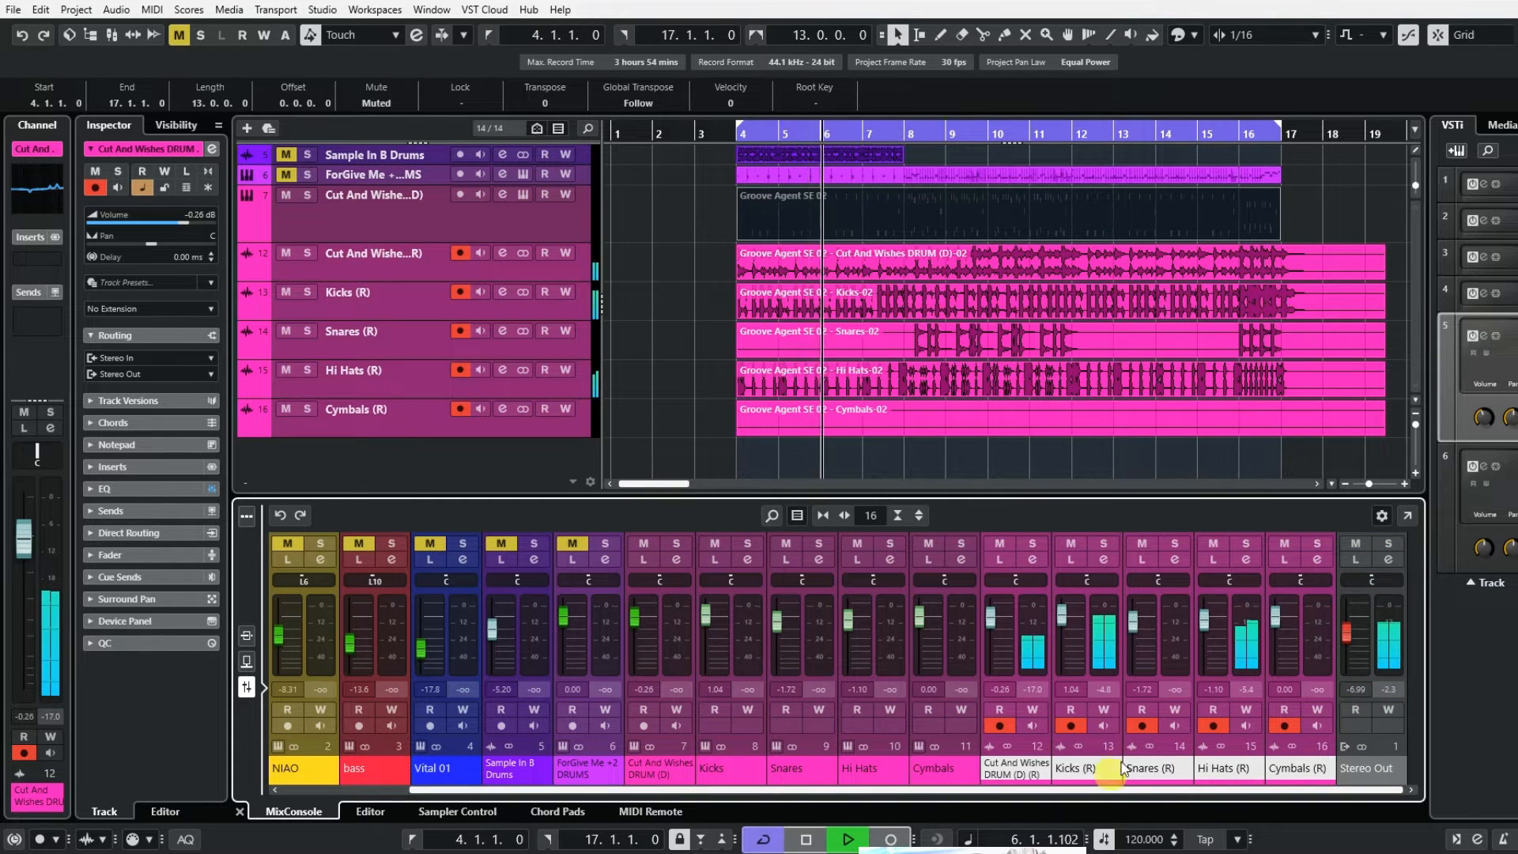
left_click(815, 848)
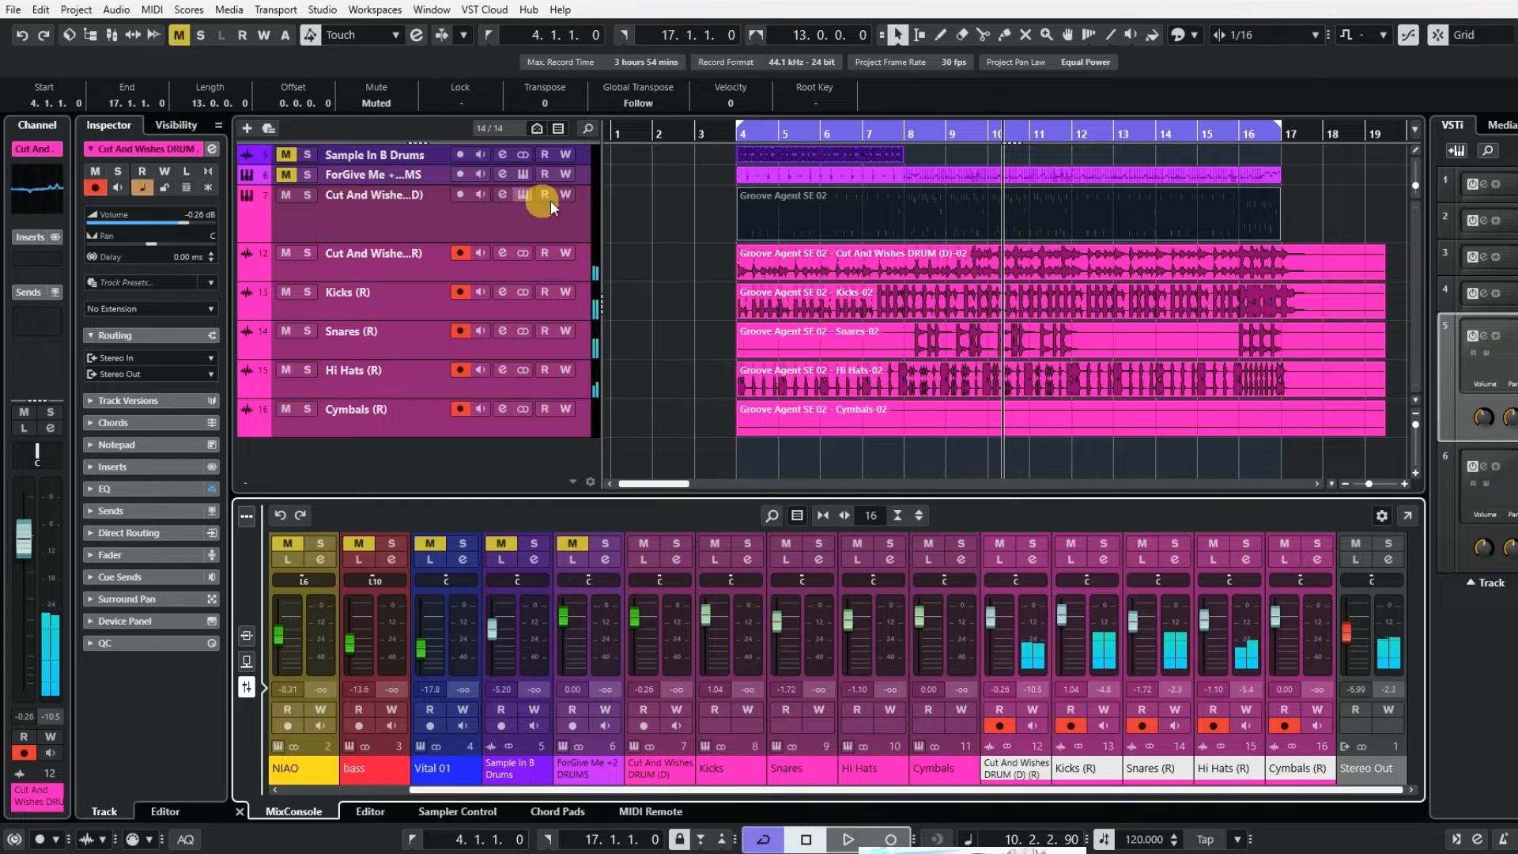
Compare the original Cut And Wishes drum track's output lanes with the rendered audio tracks, collapsing the lanes again
left_click(245, 236)
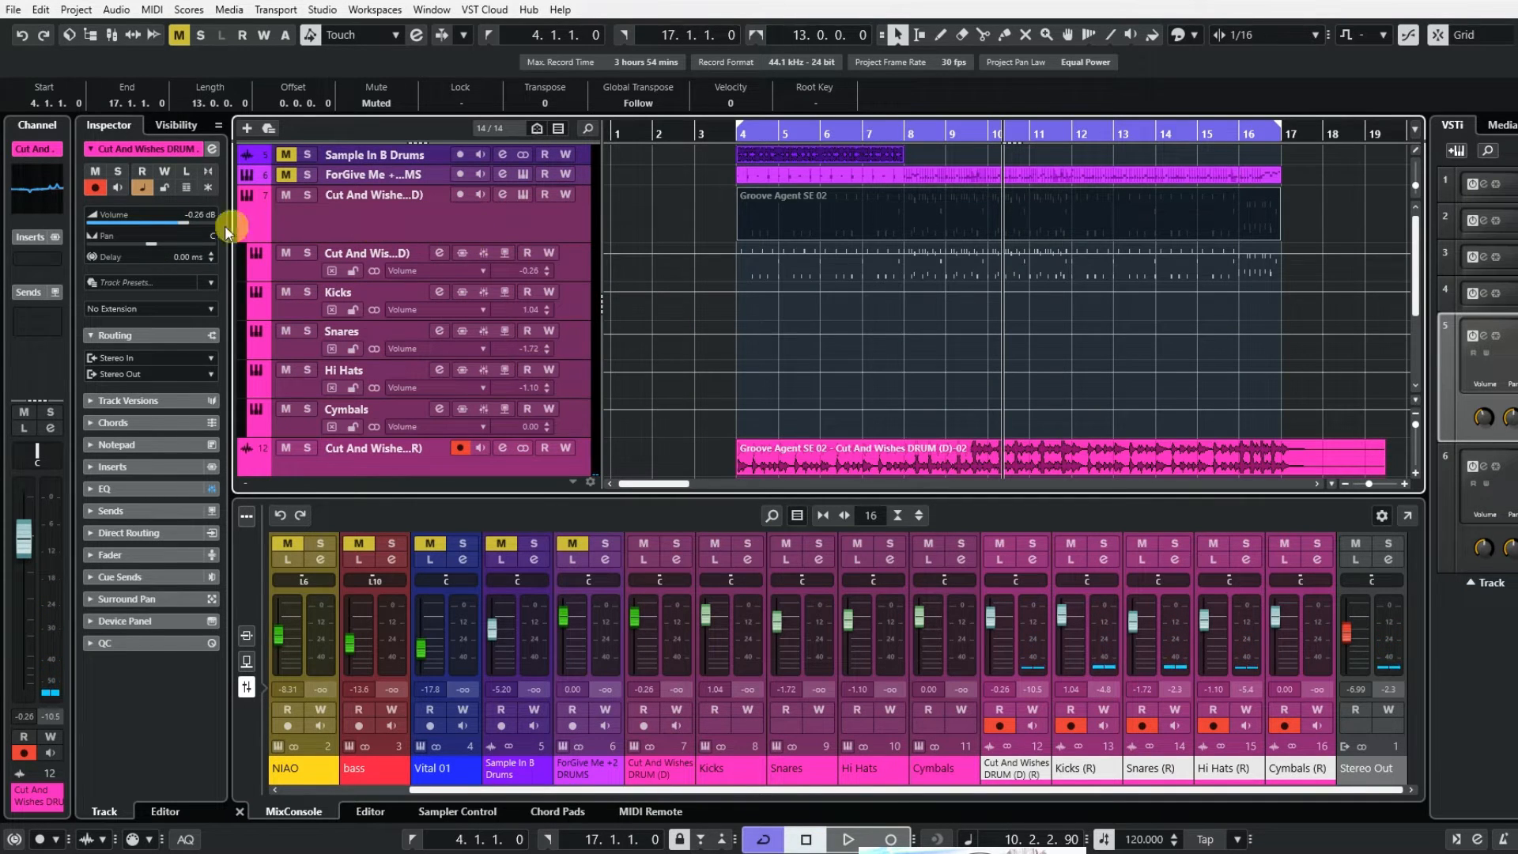
left_click(245, 232)
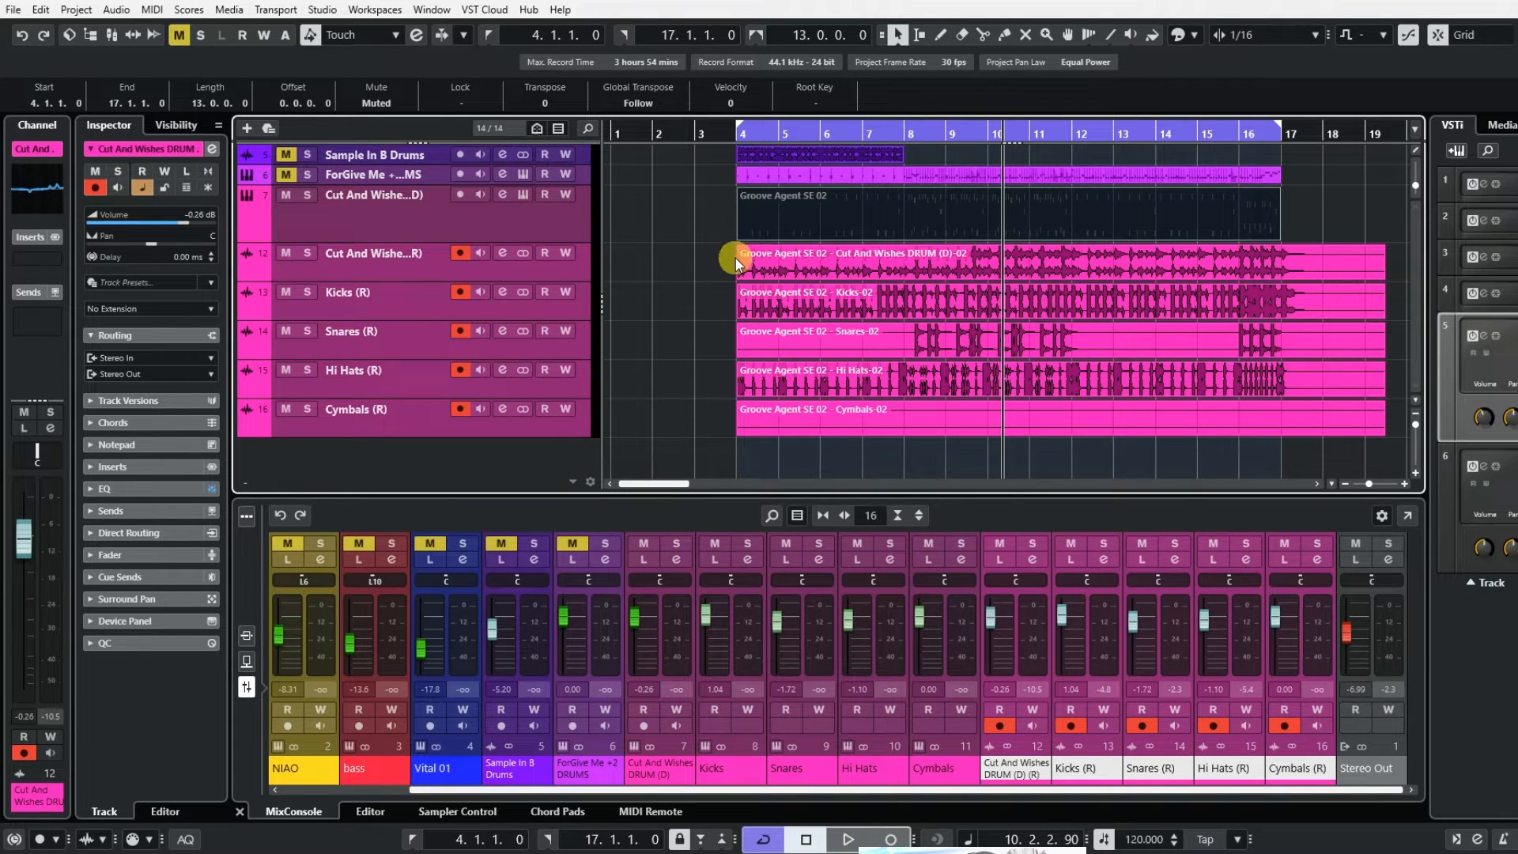
left_click(1223, 343)
left_click(1046, 416)
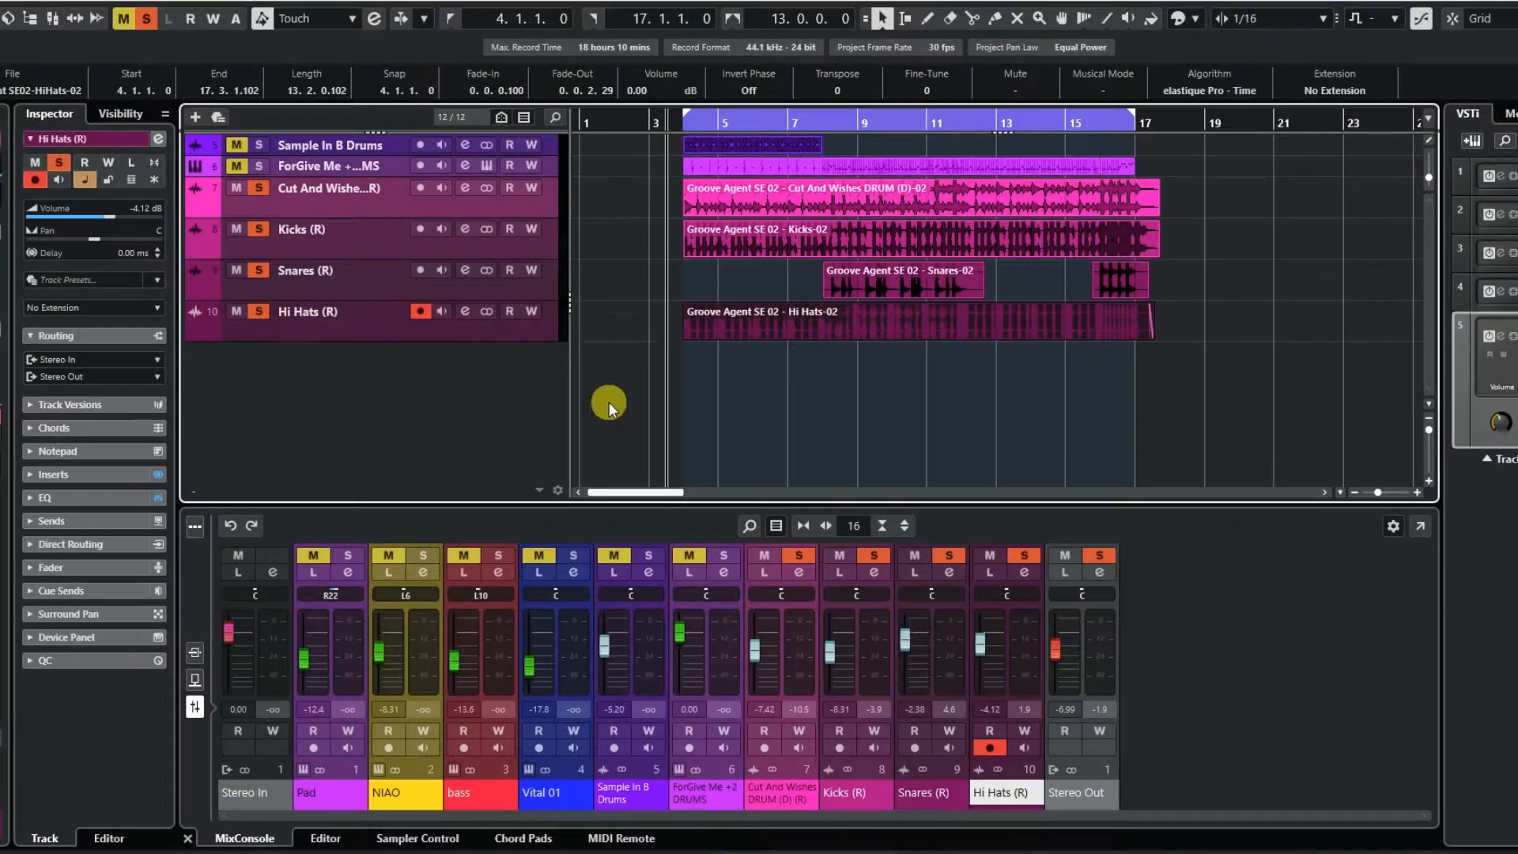
Examine the end of the rendered Cut And Wishes drum event and play back the trimmed drum tracks
left_click(720, 202)
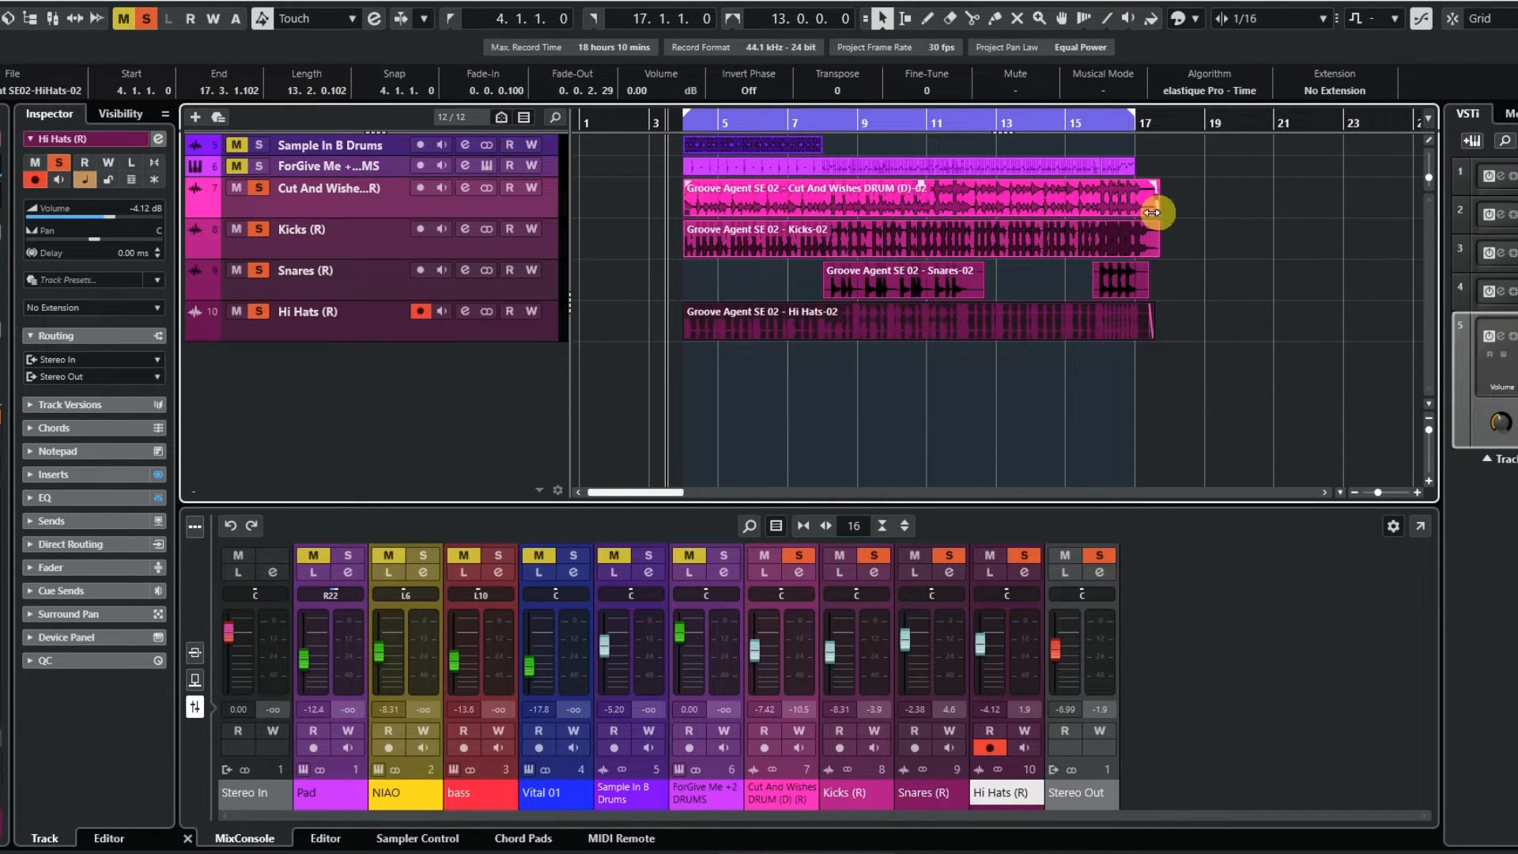
left_click(1144, 180)
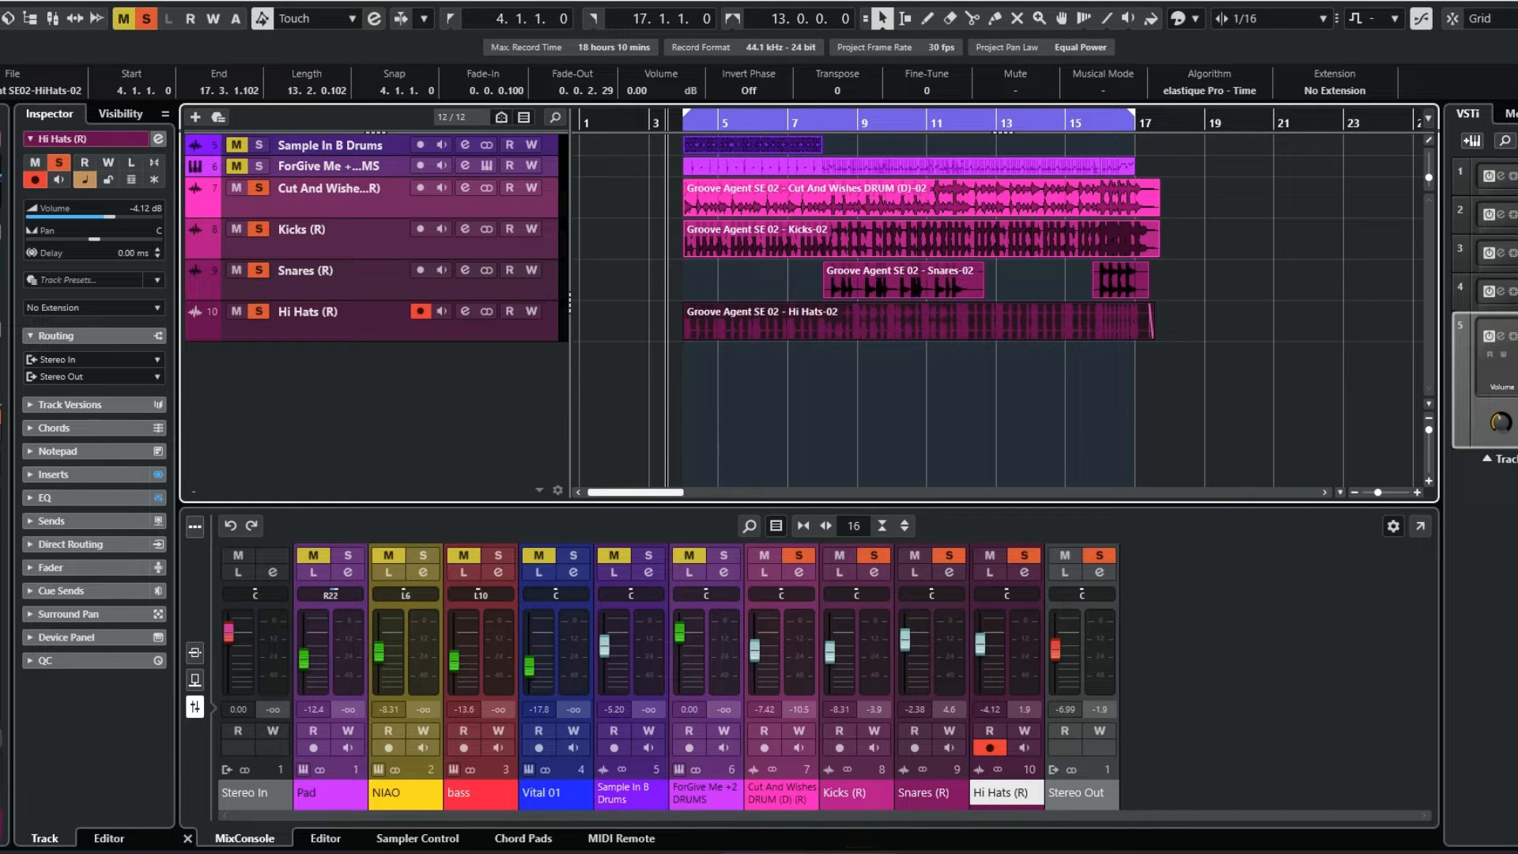
key("space")
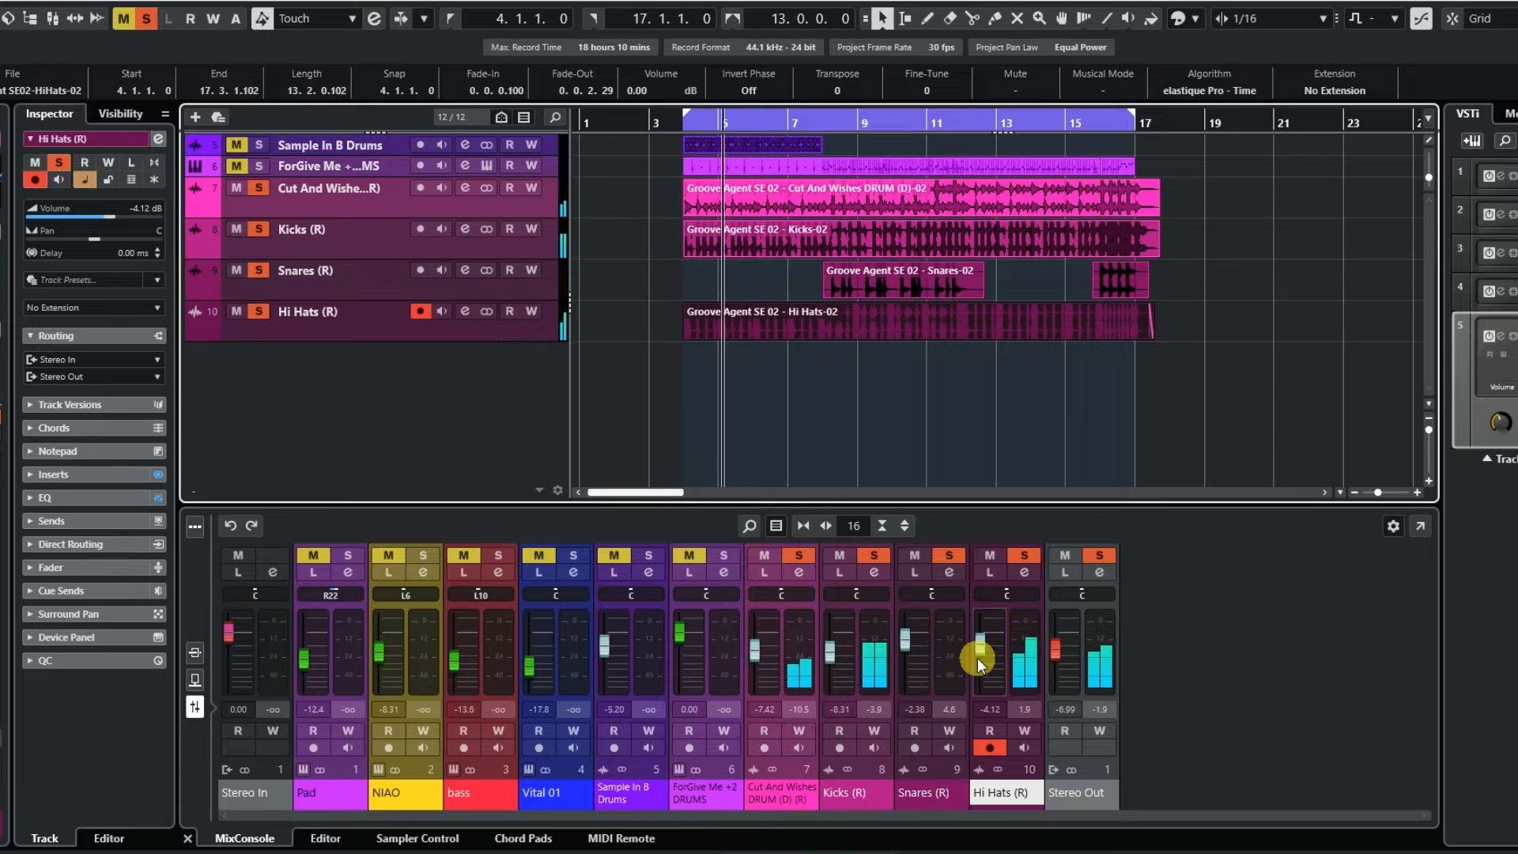
Open the Kicks (R) channel settings and show the editor of its Frequency insert
left_click(463, 230)
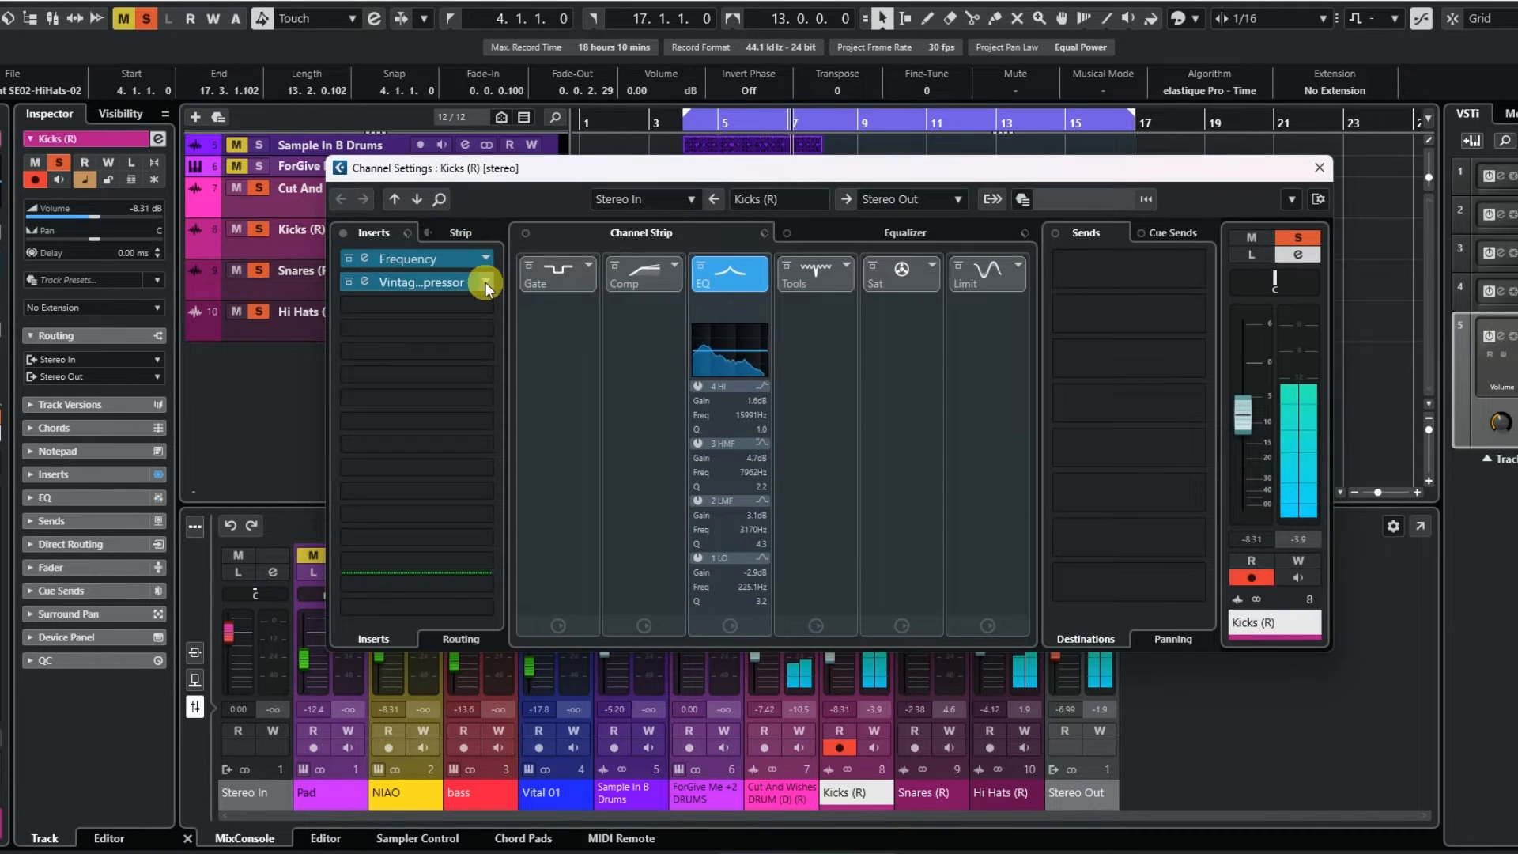
left_click(485, 259)
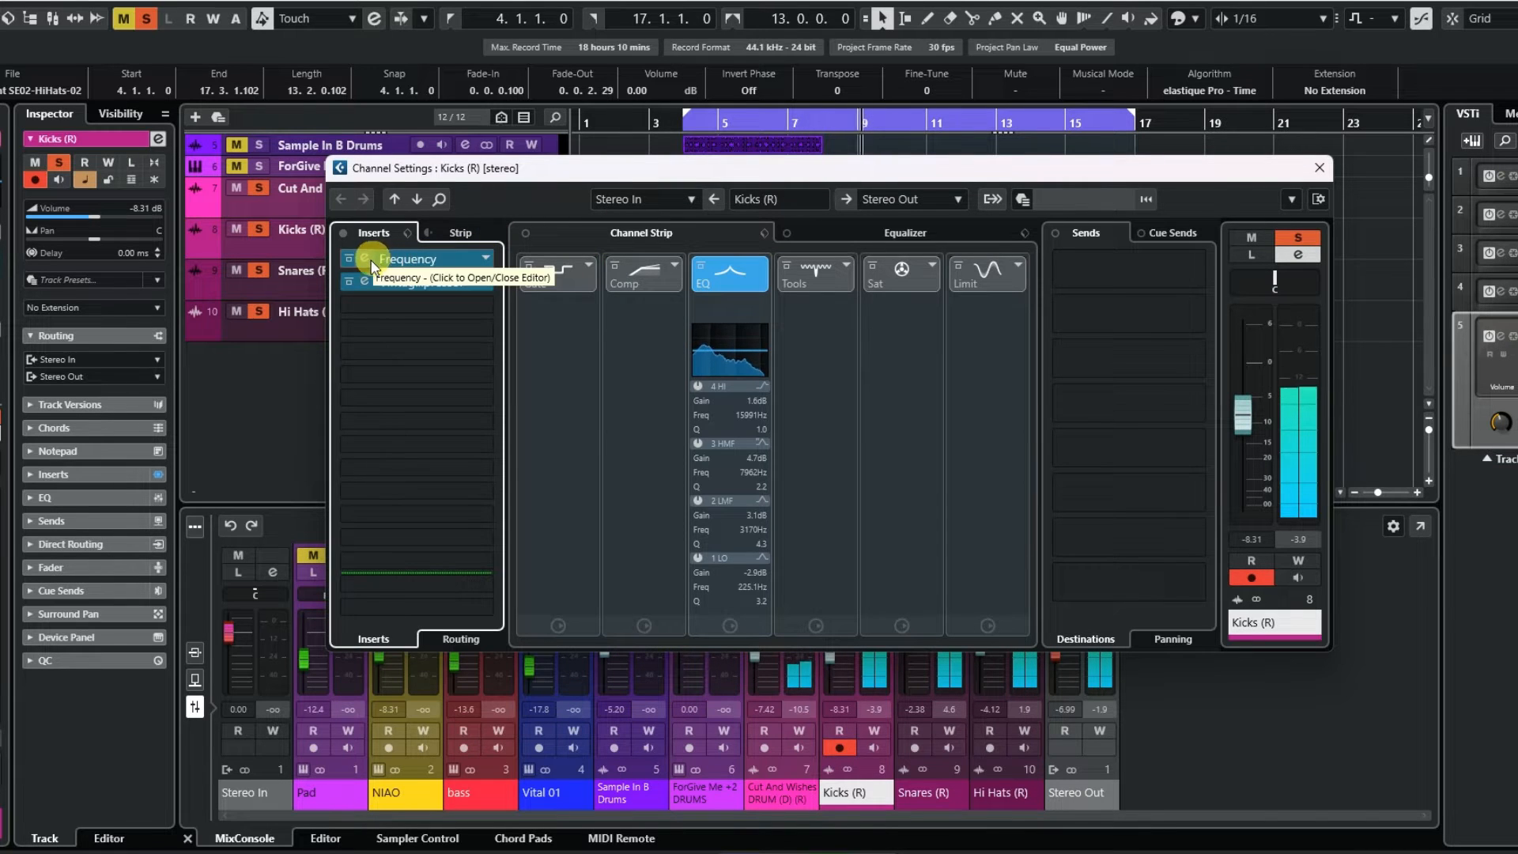
left_click(369, 267)
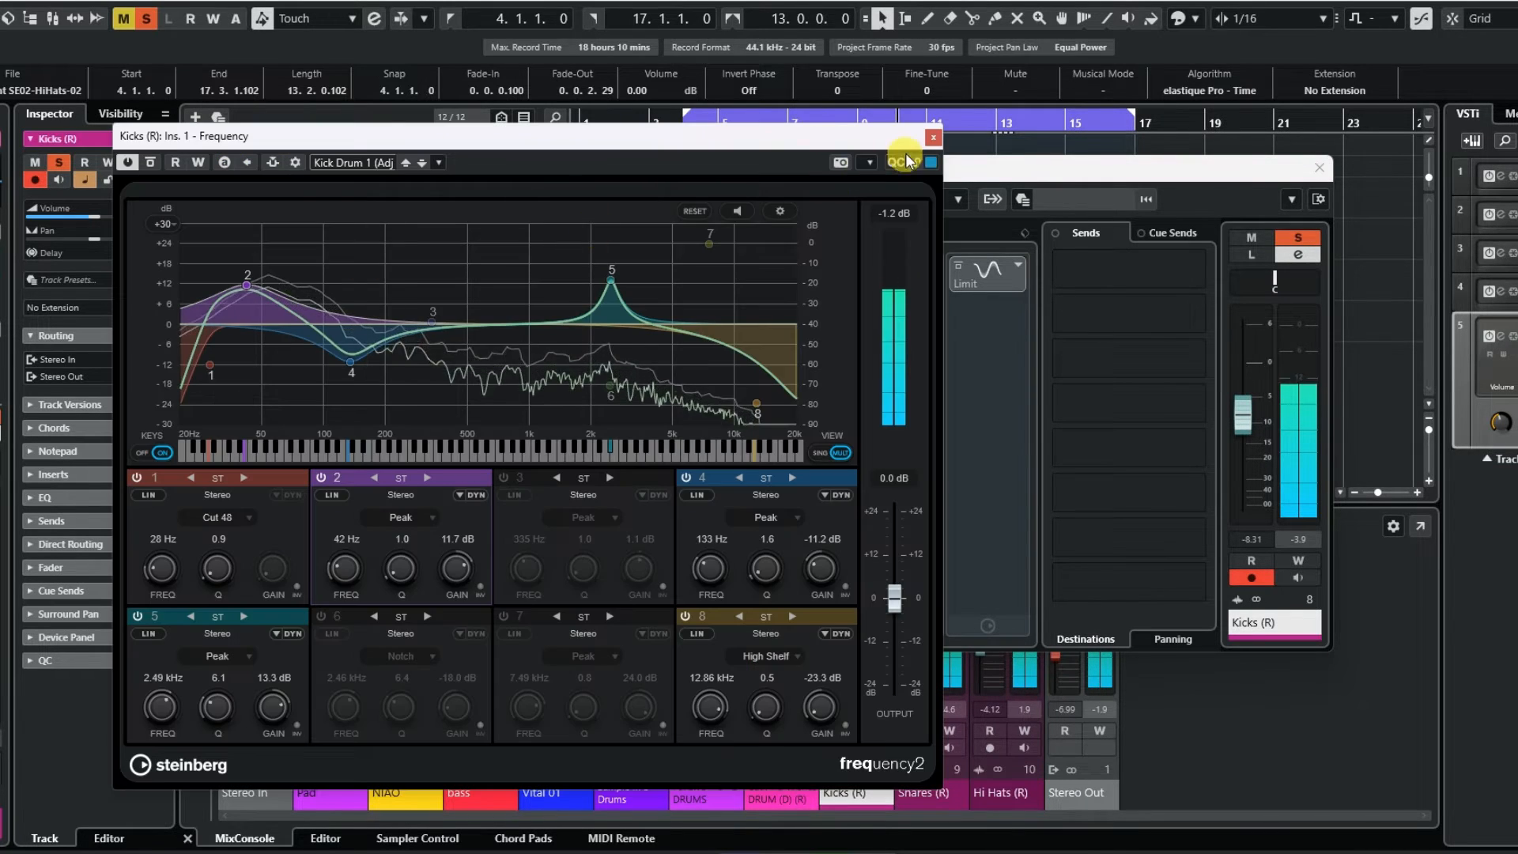
Close the Kicks (R) windows and examine the Snares (R) channel settings and its Frequency insert, closing them again
left_click(933, 140)
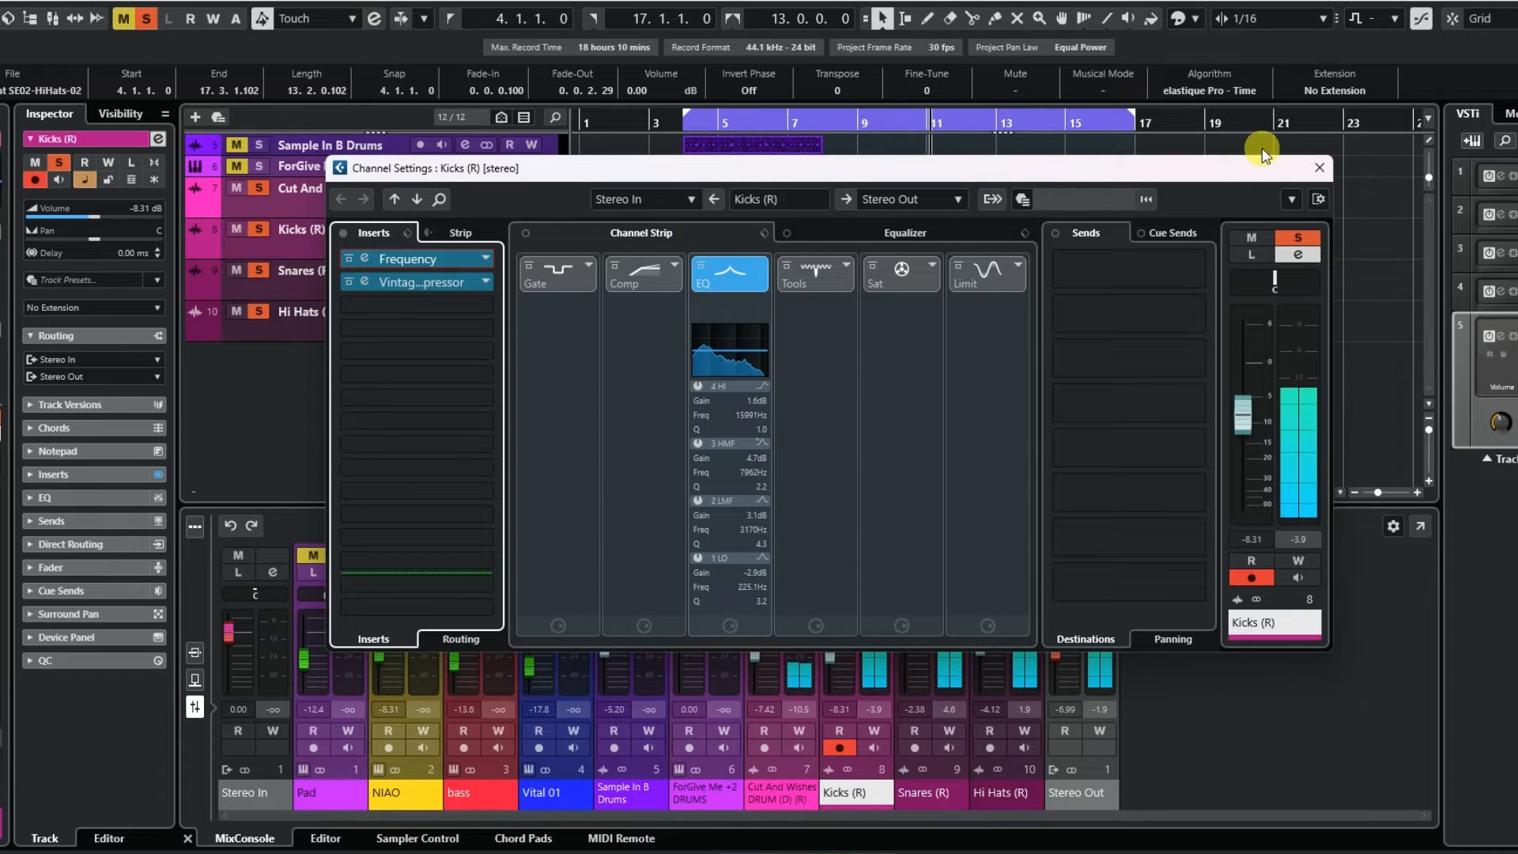
left_click(1321, 169)
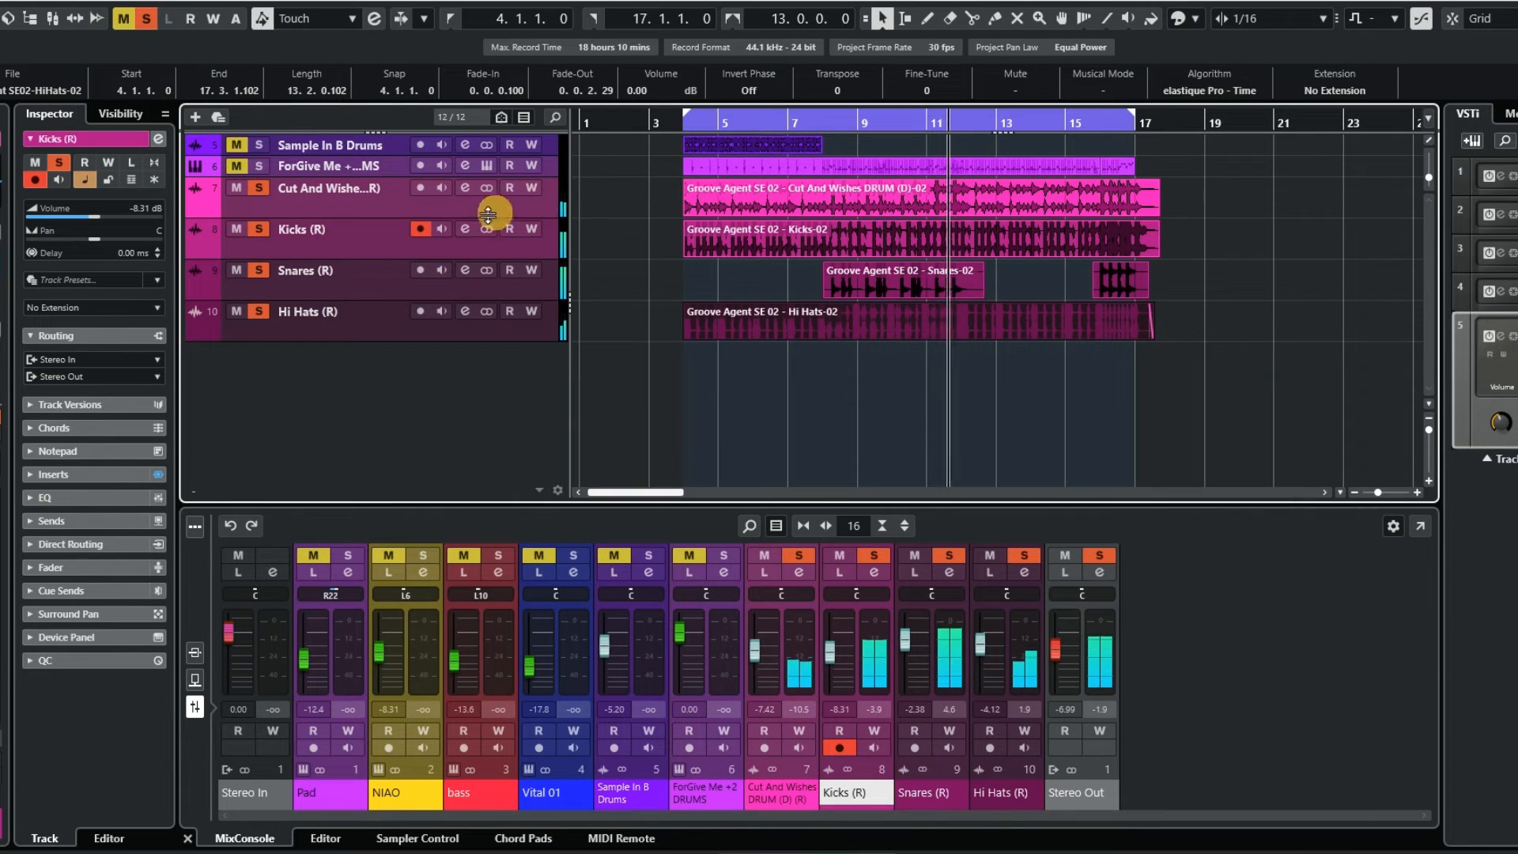
left_click(461, 267)
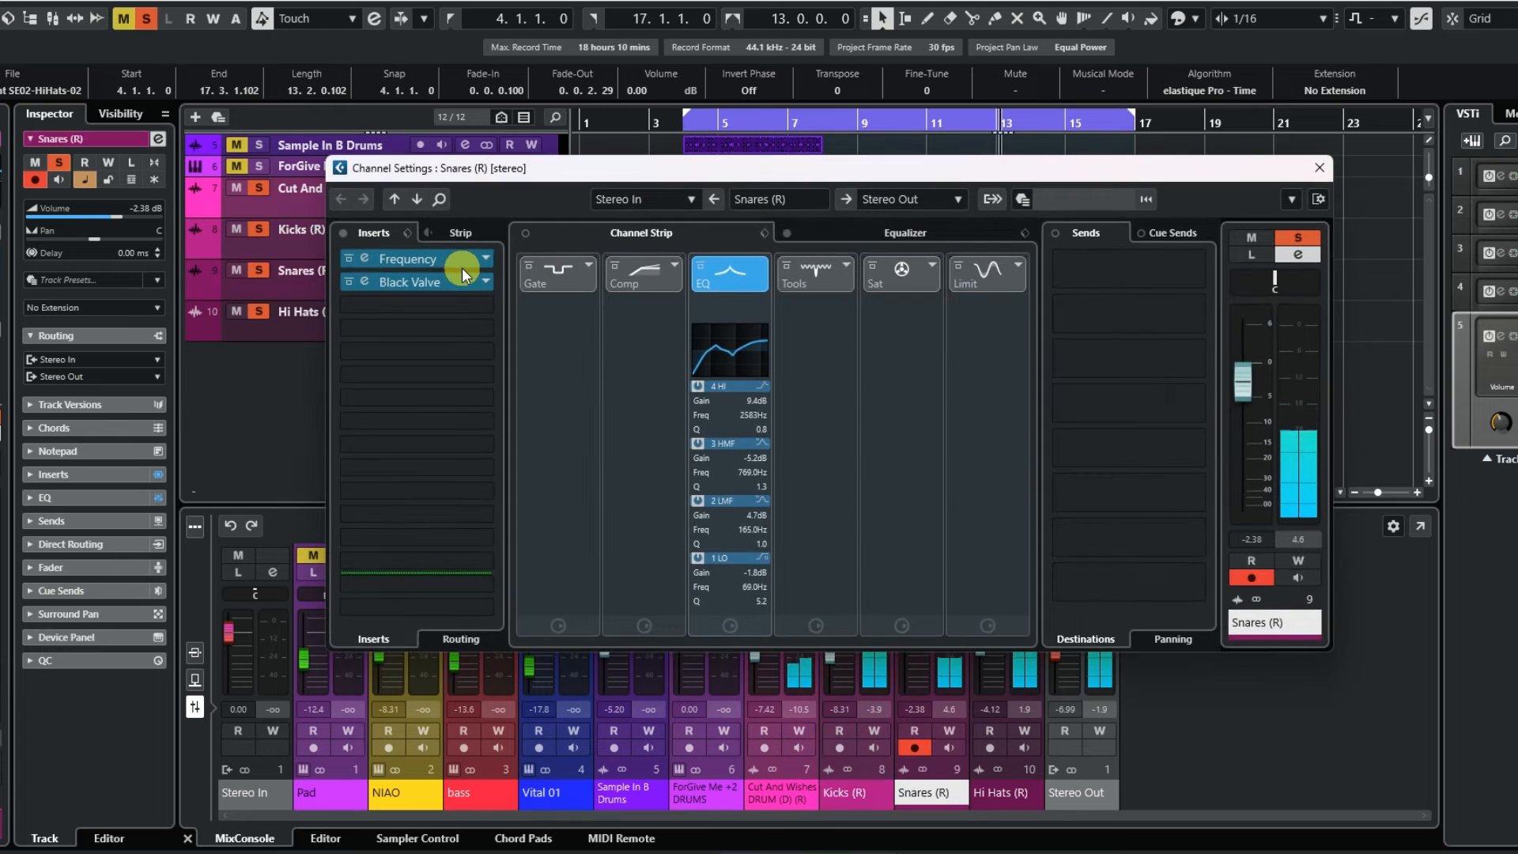
left_click(366, 259)
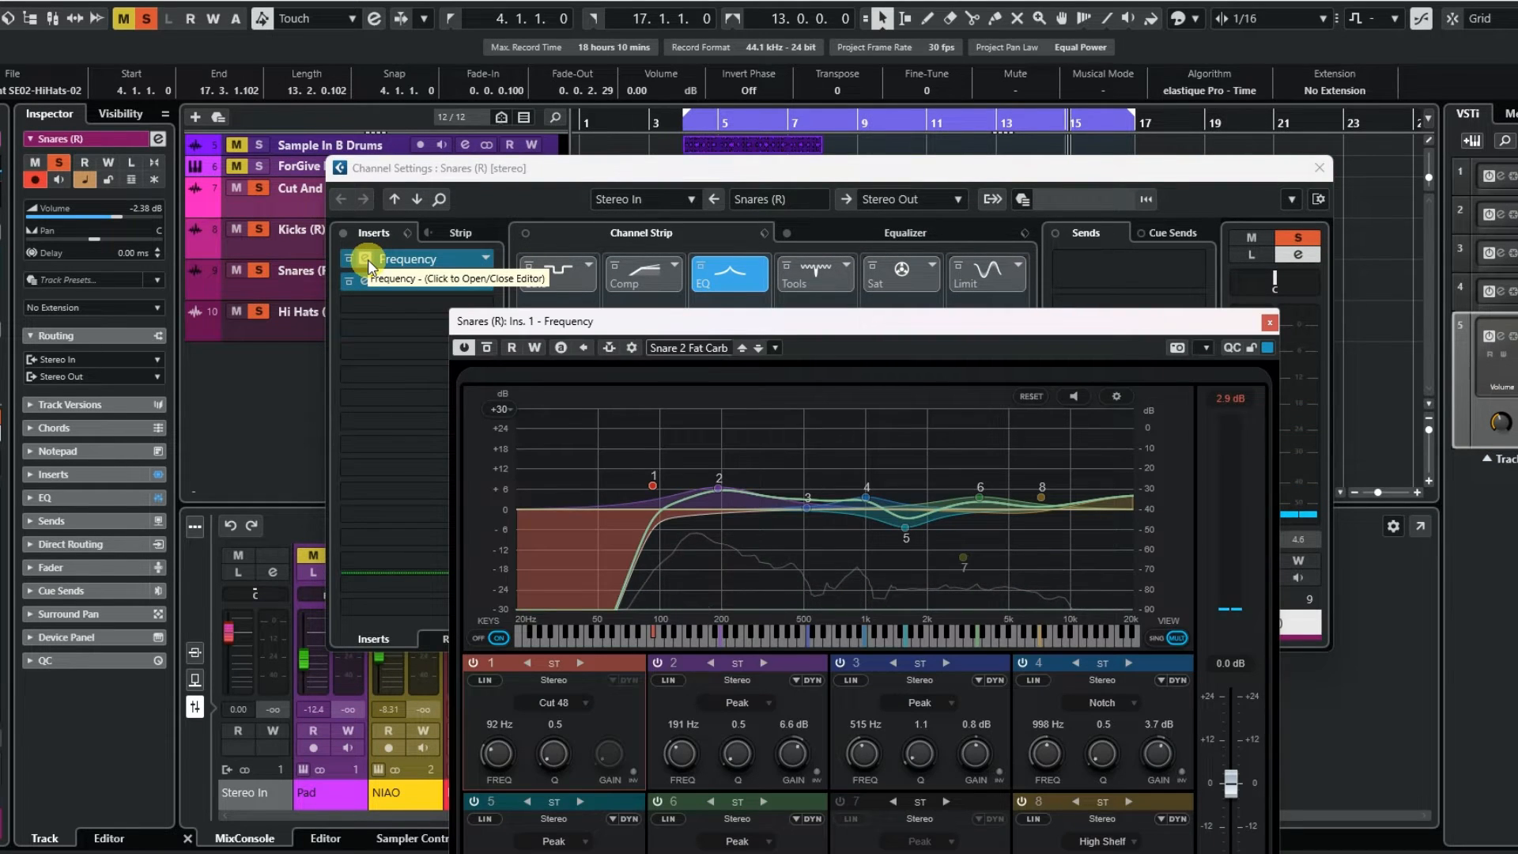
left_click(366, 260)
left_click(1320, 168)
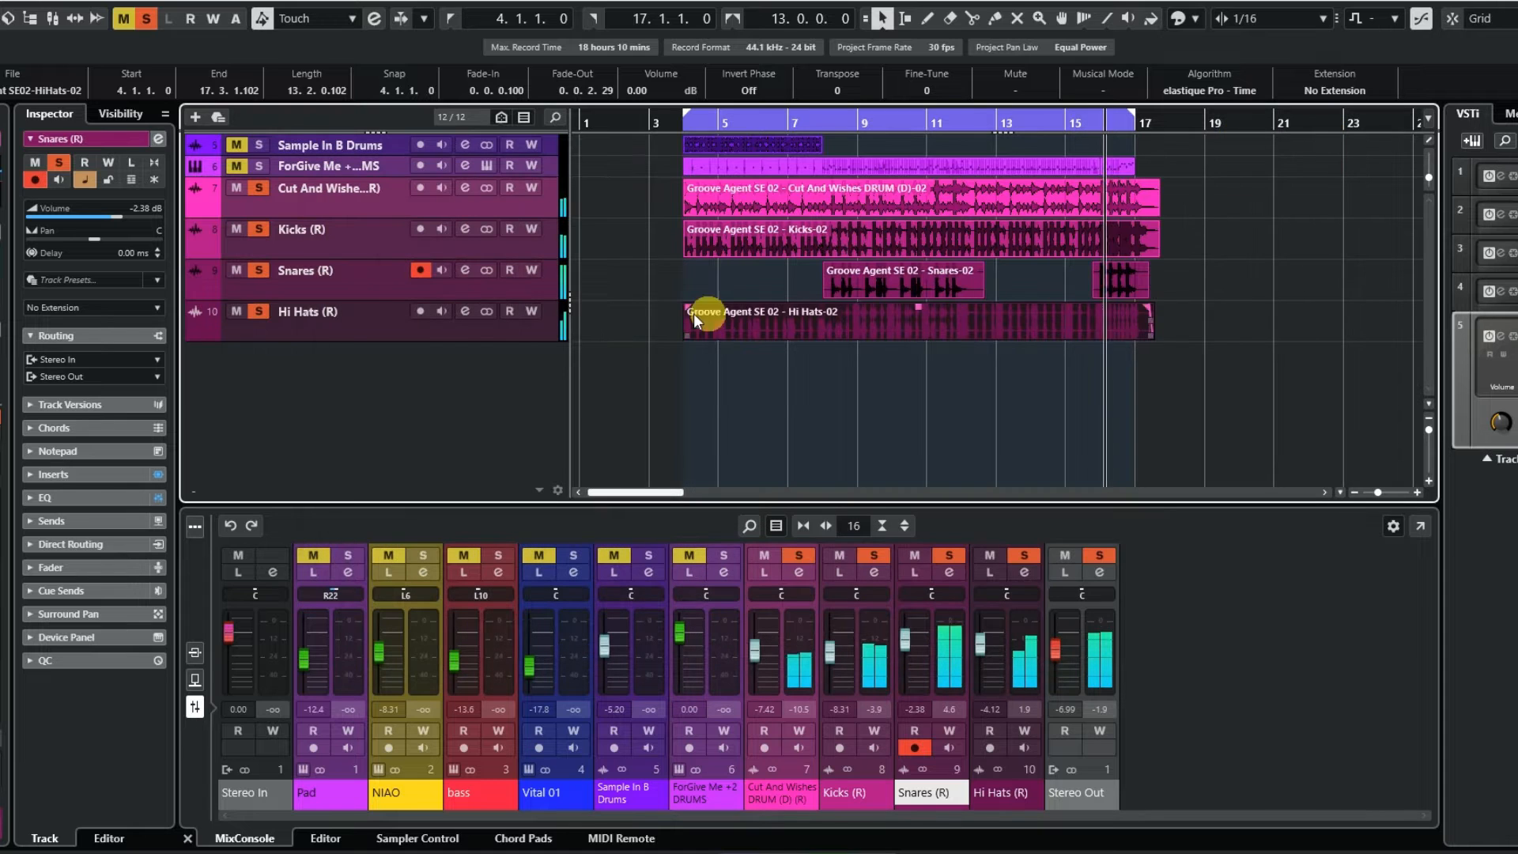
Examine the Hi Hats (R) channel settings and its Frequency insert, closing both windows again
left_click(466, 311)
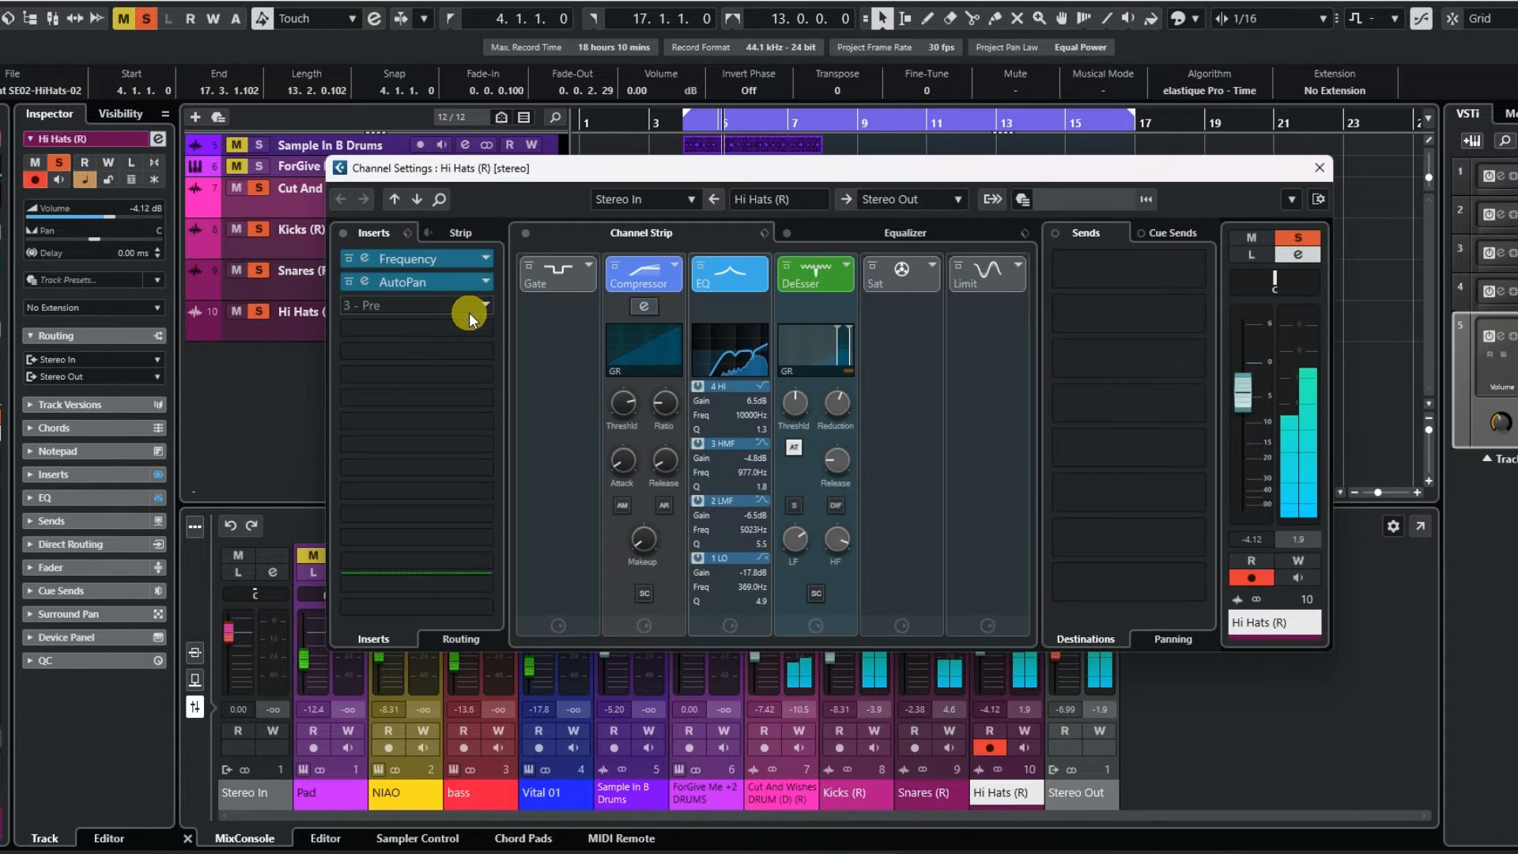
left_click(364, 262)
left_click(1111, 26)
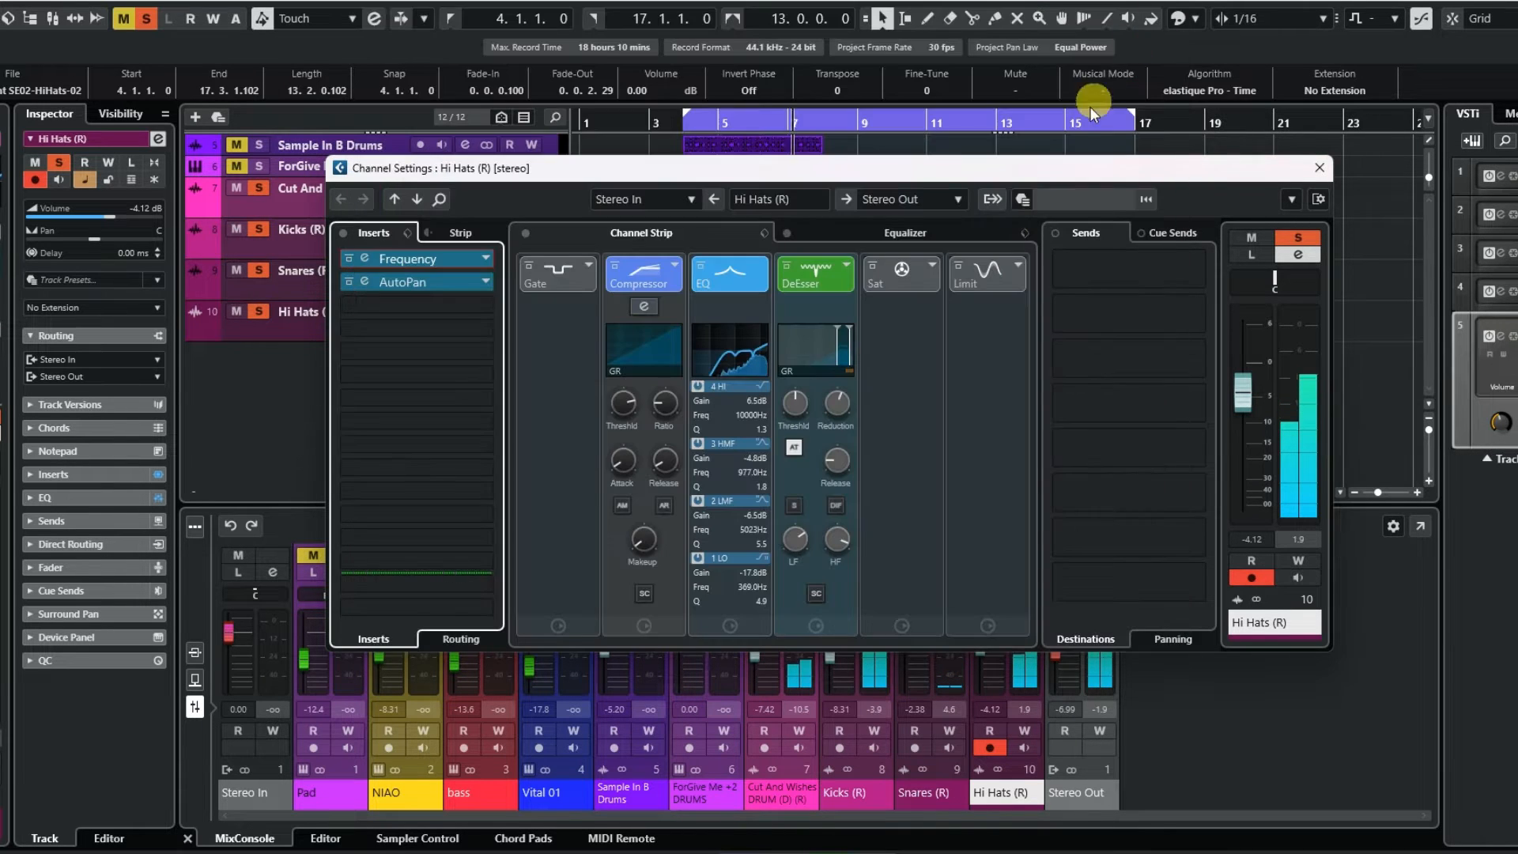
left_click(1322, 168)
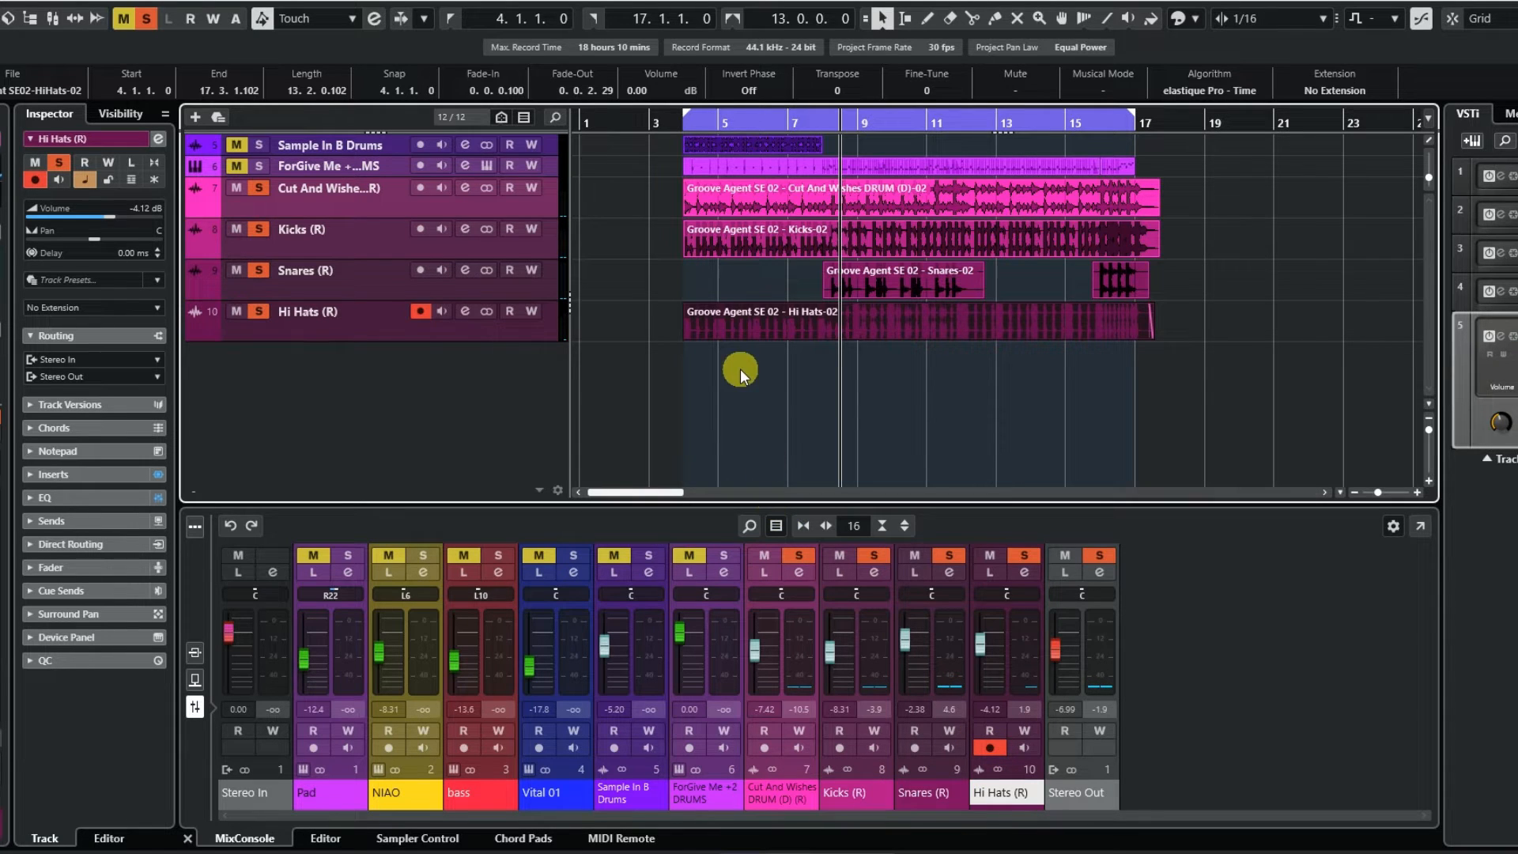
Play back the ForGive Me +2 DRUMS track from the start of the loop and stop it to look over its event
left_click(657, 123)
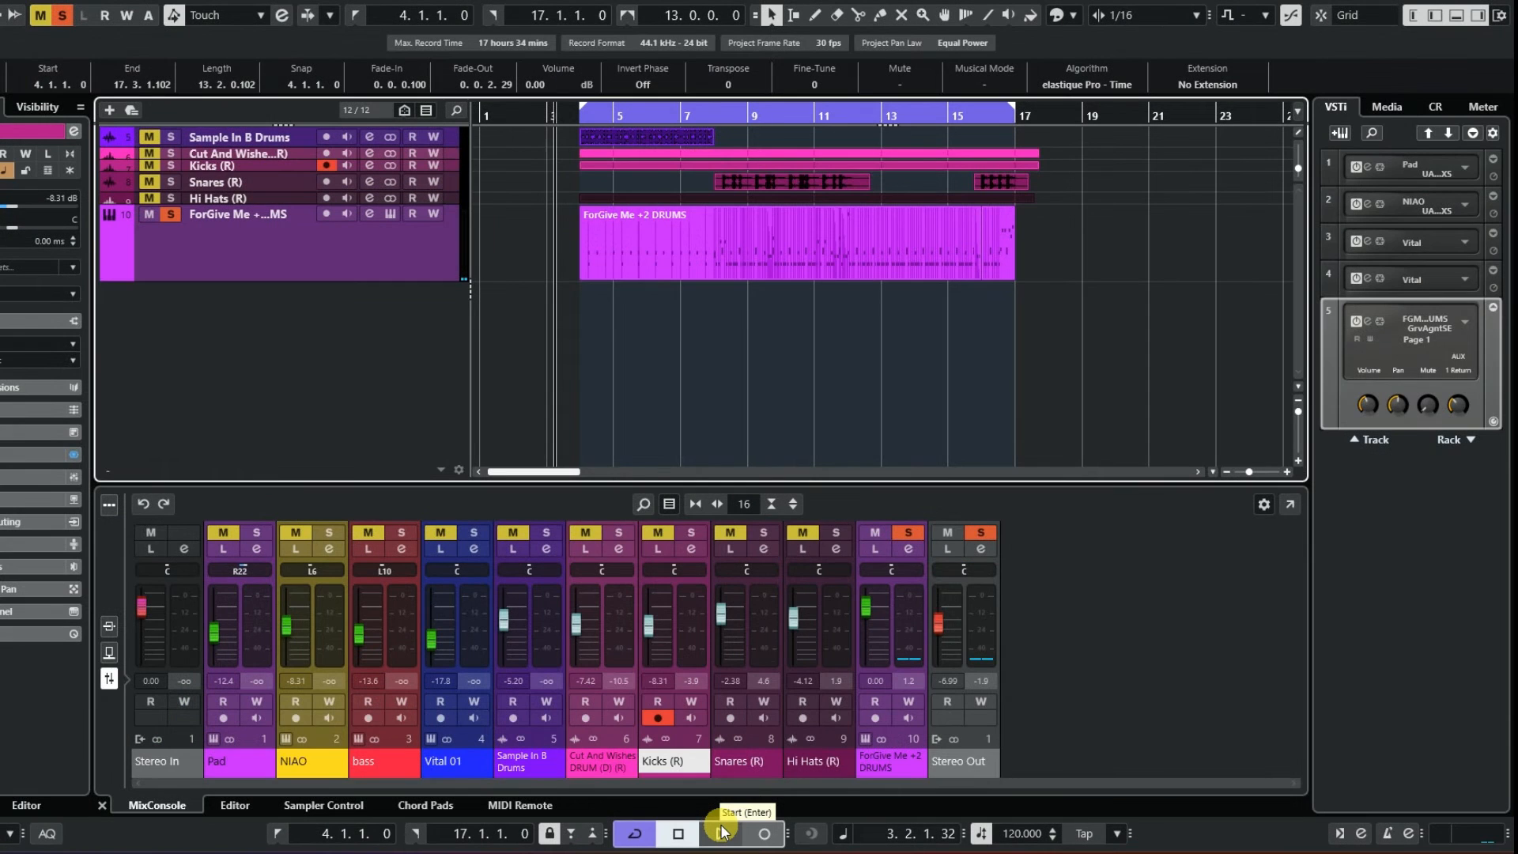
left_click(721, 832)
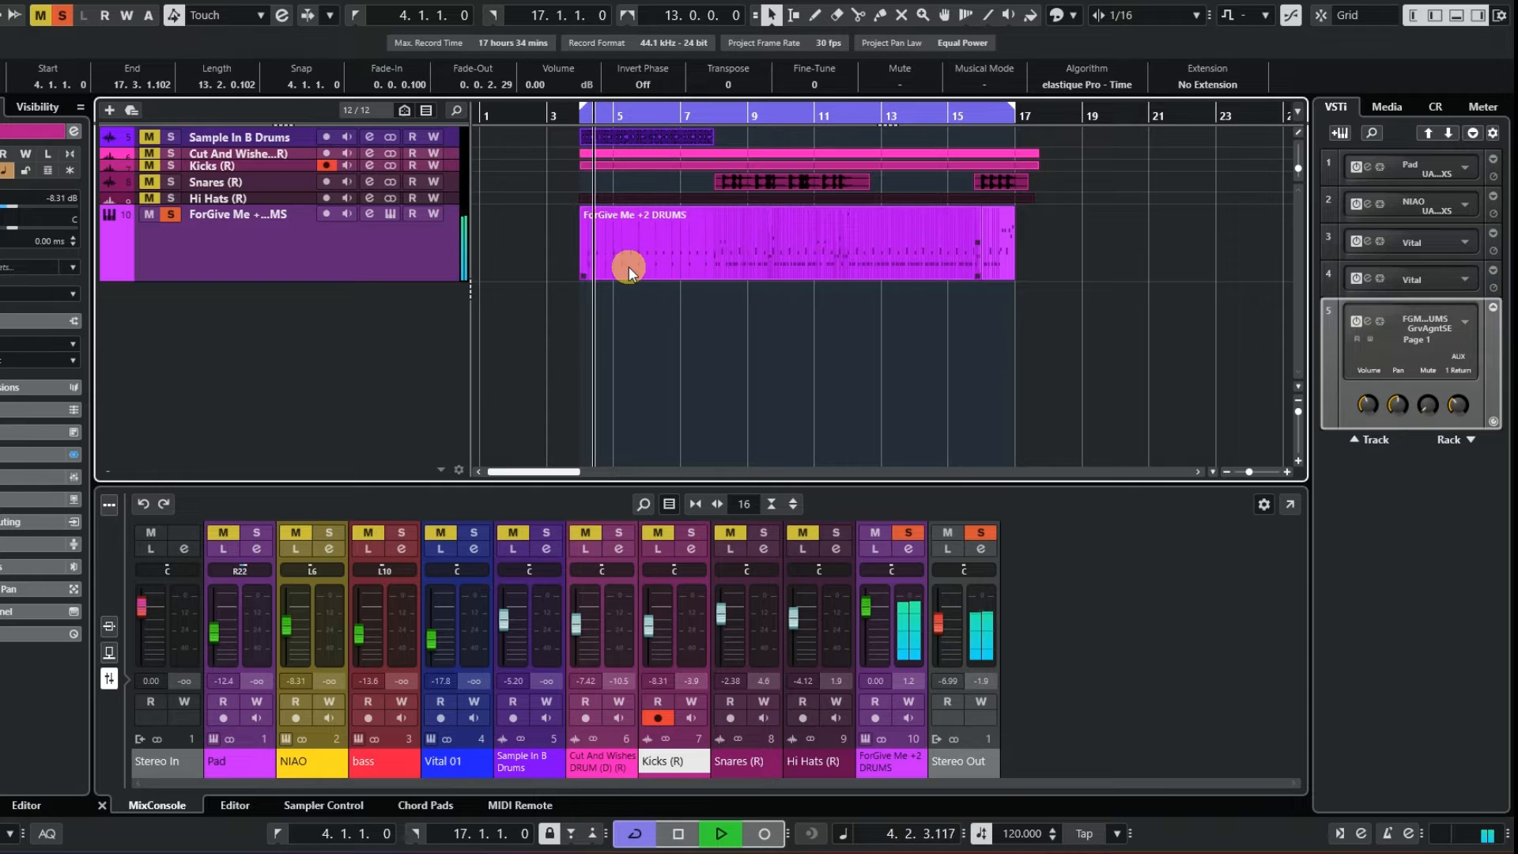
left_click(681, 834)
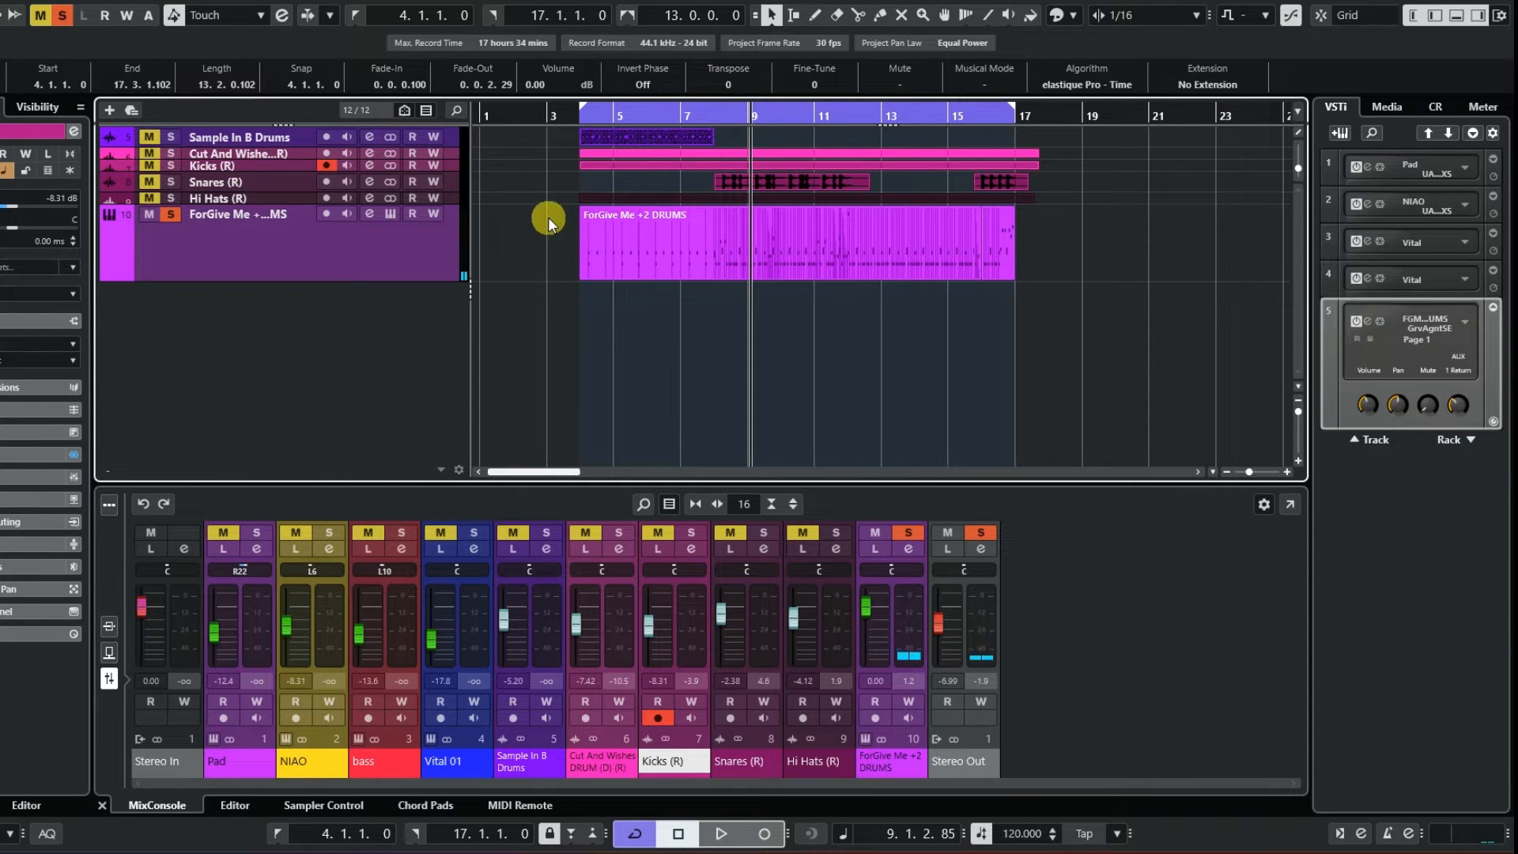
left_click(719, 247)
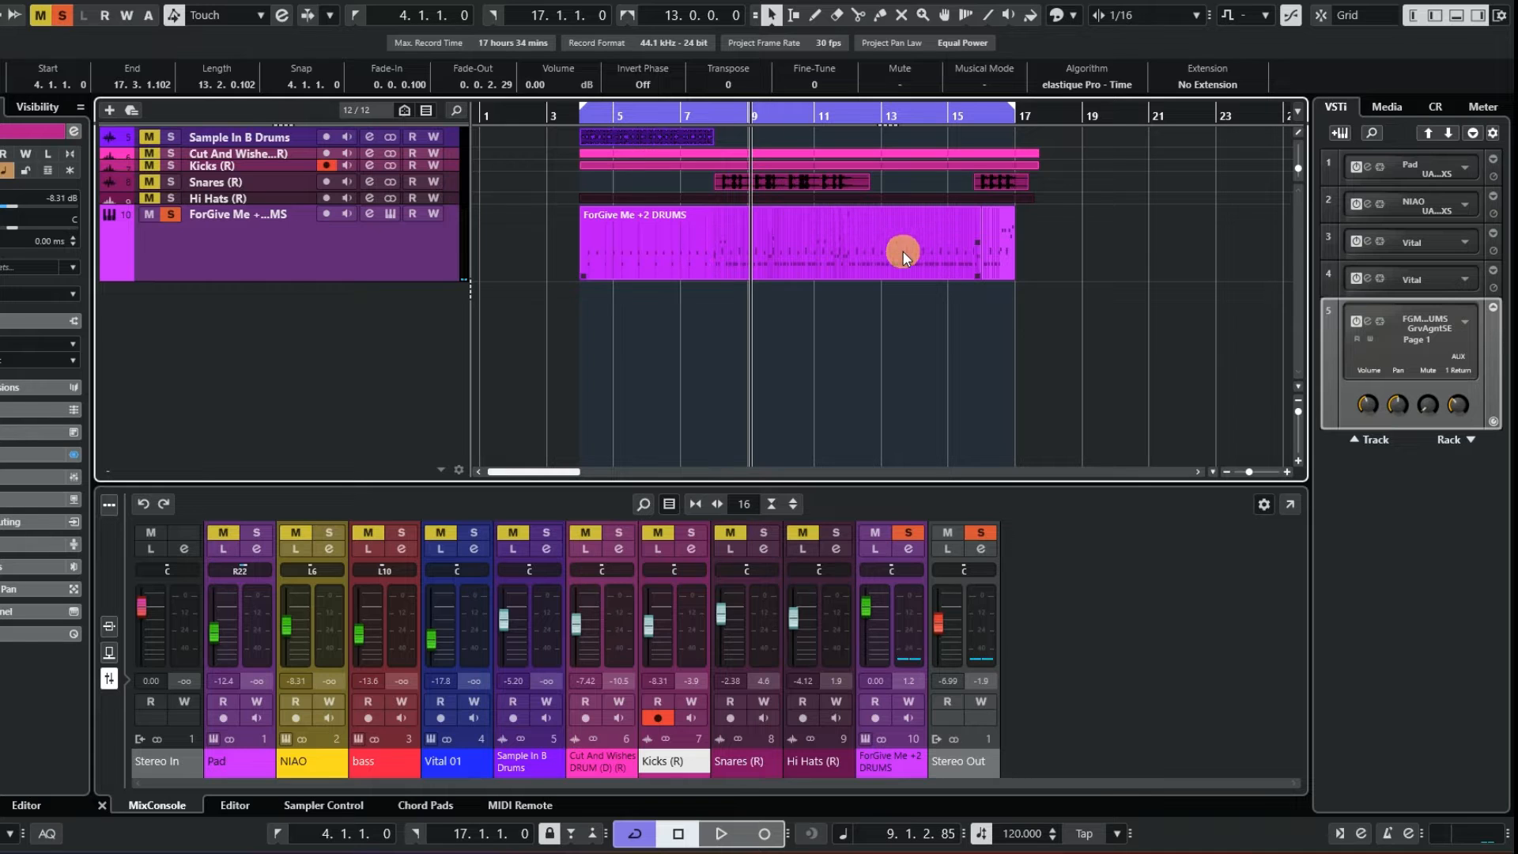
left_click(1032, 279)
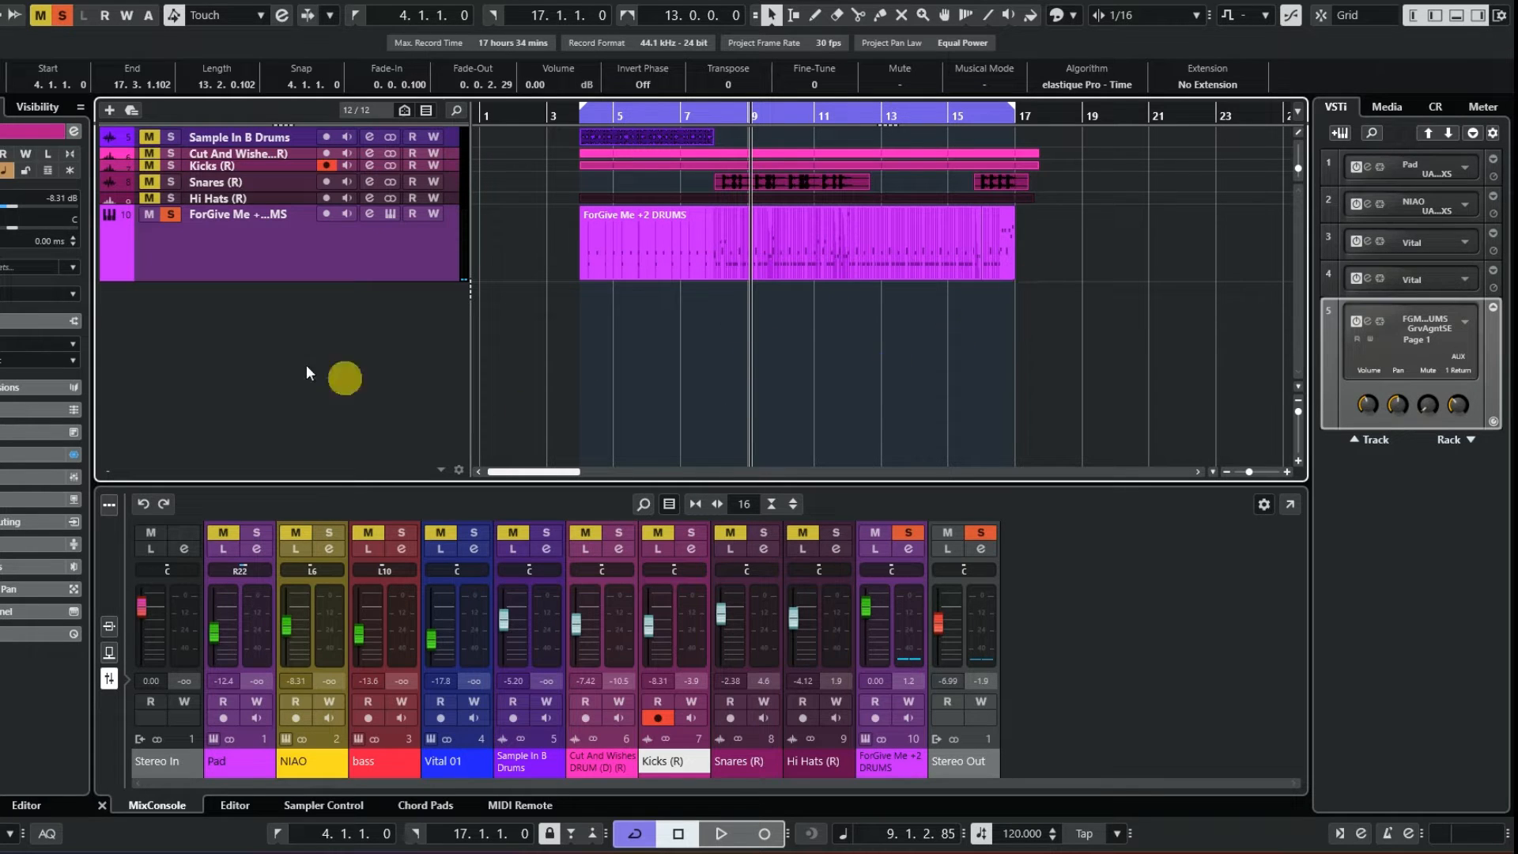
Open the ForGive Me +2 DRUMS instrument, audition the Main 1 pattern, and review the Kick channel's equalizer, compressor, tape saturation and envelope shaper
left_click(385, 217)
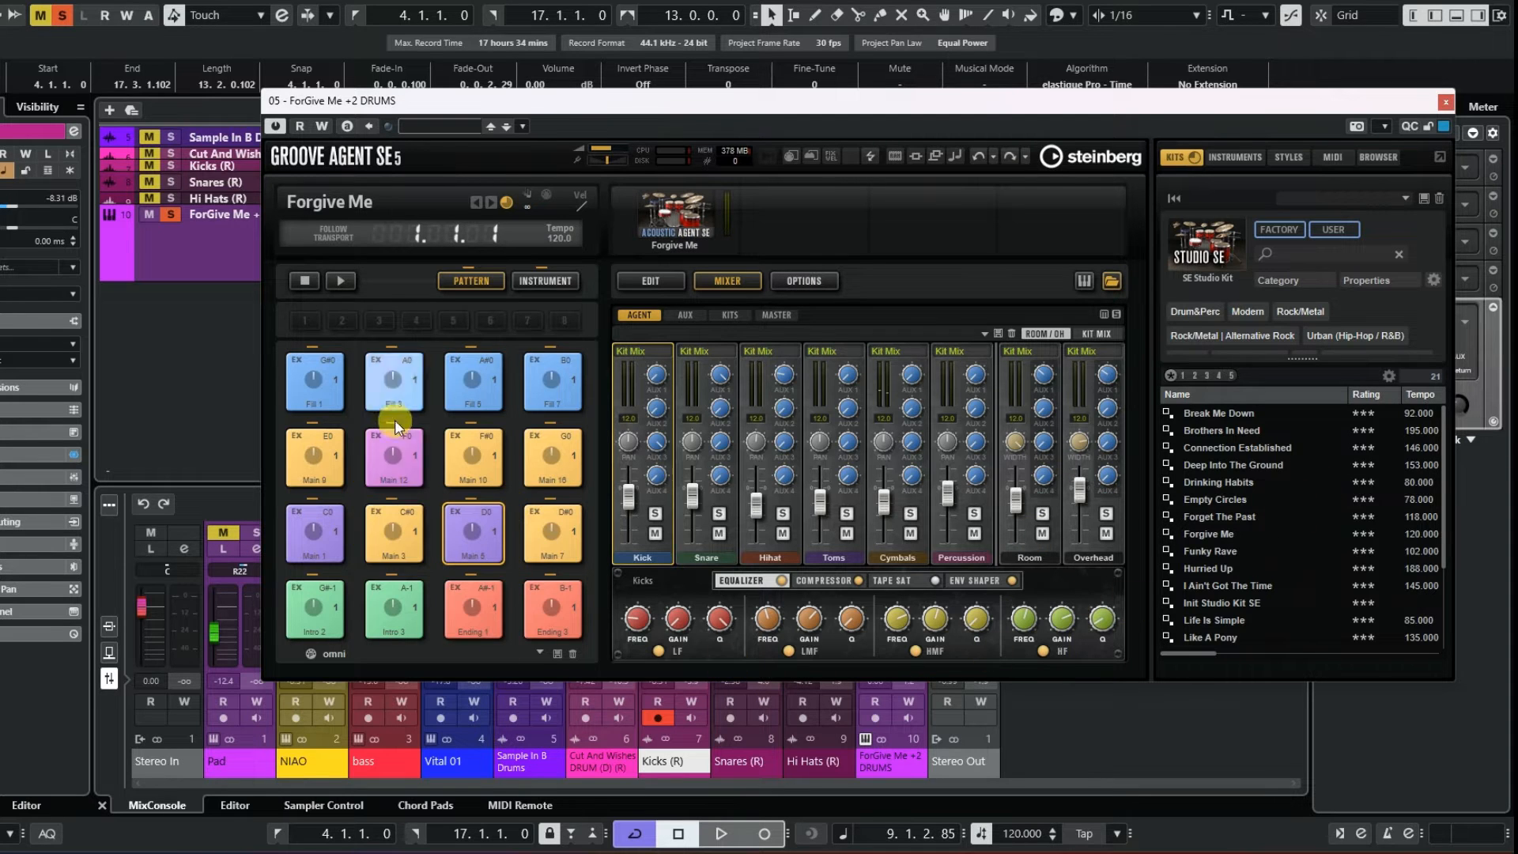
left_click(321, 545)
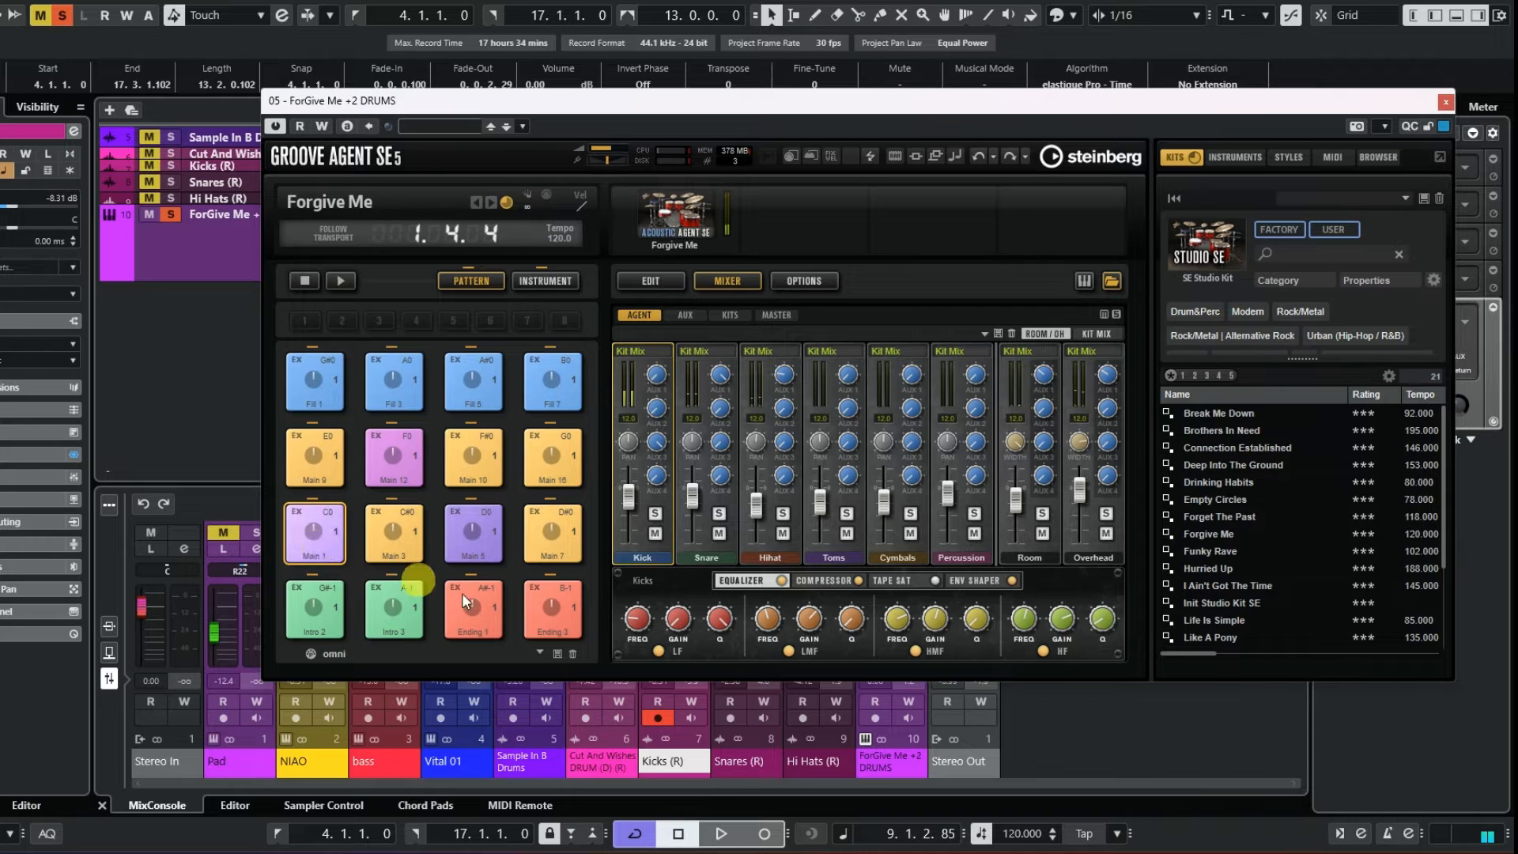
left_click(654, 514)
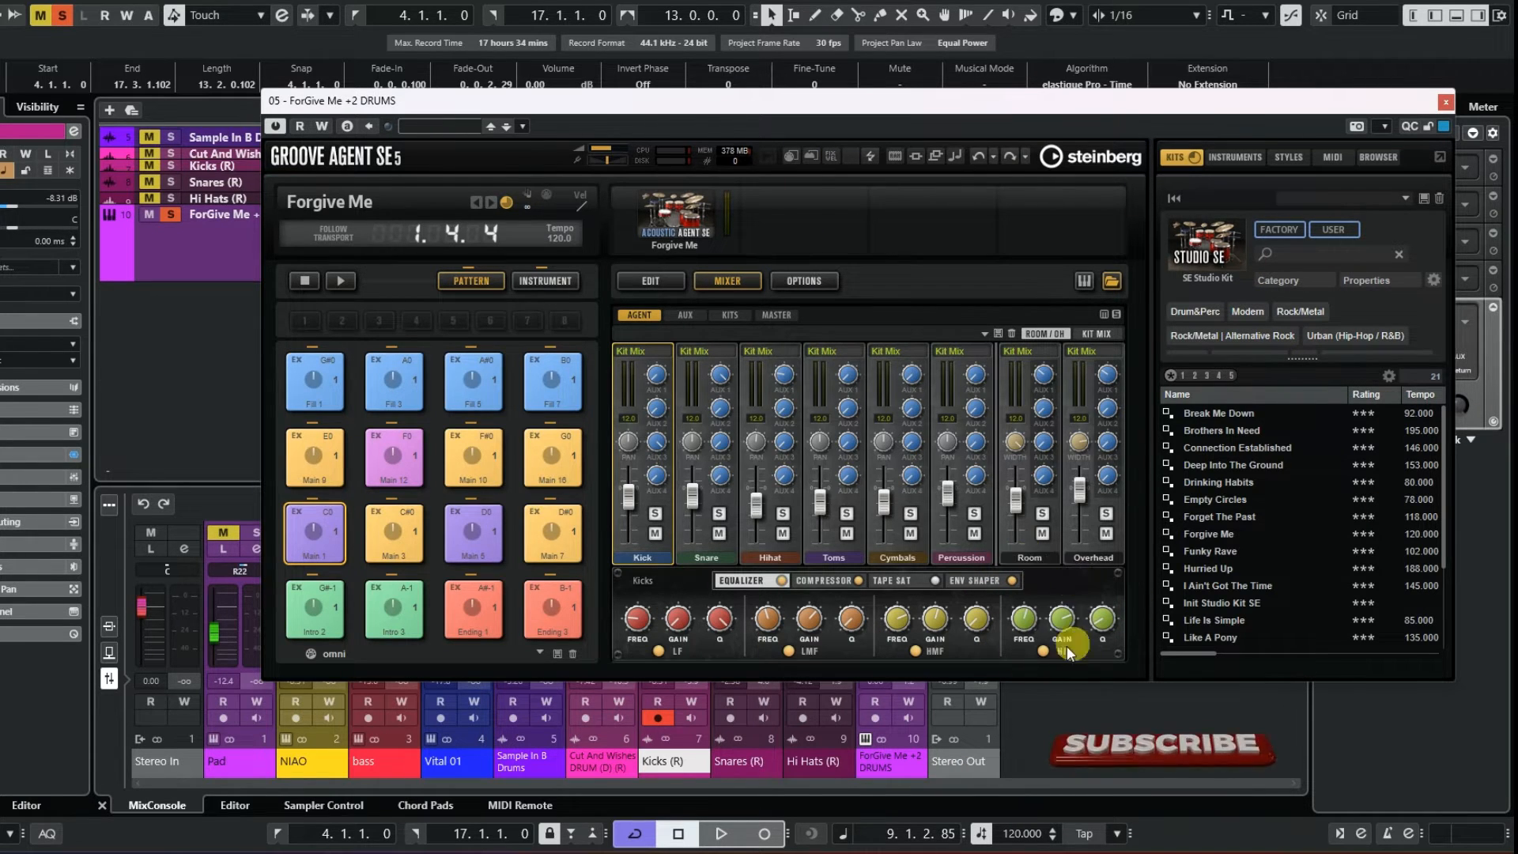
left_click(823, 582)
left_click(899, 585)
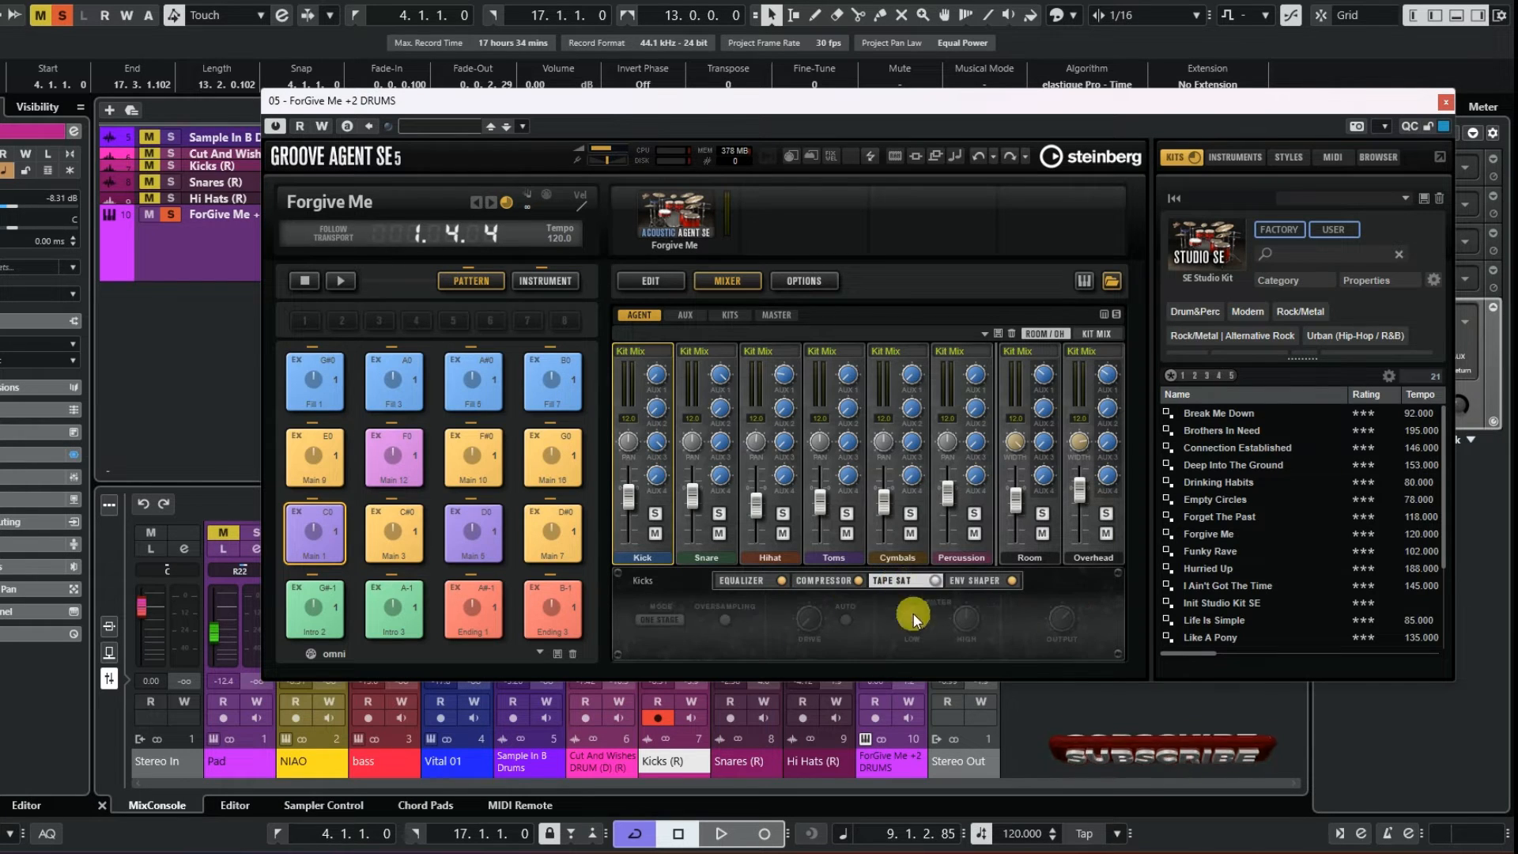
left_click(981, 582)
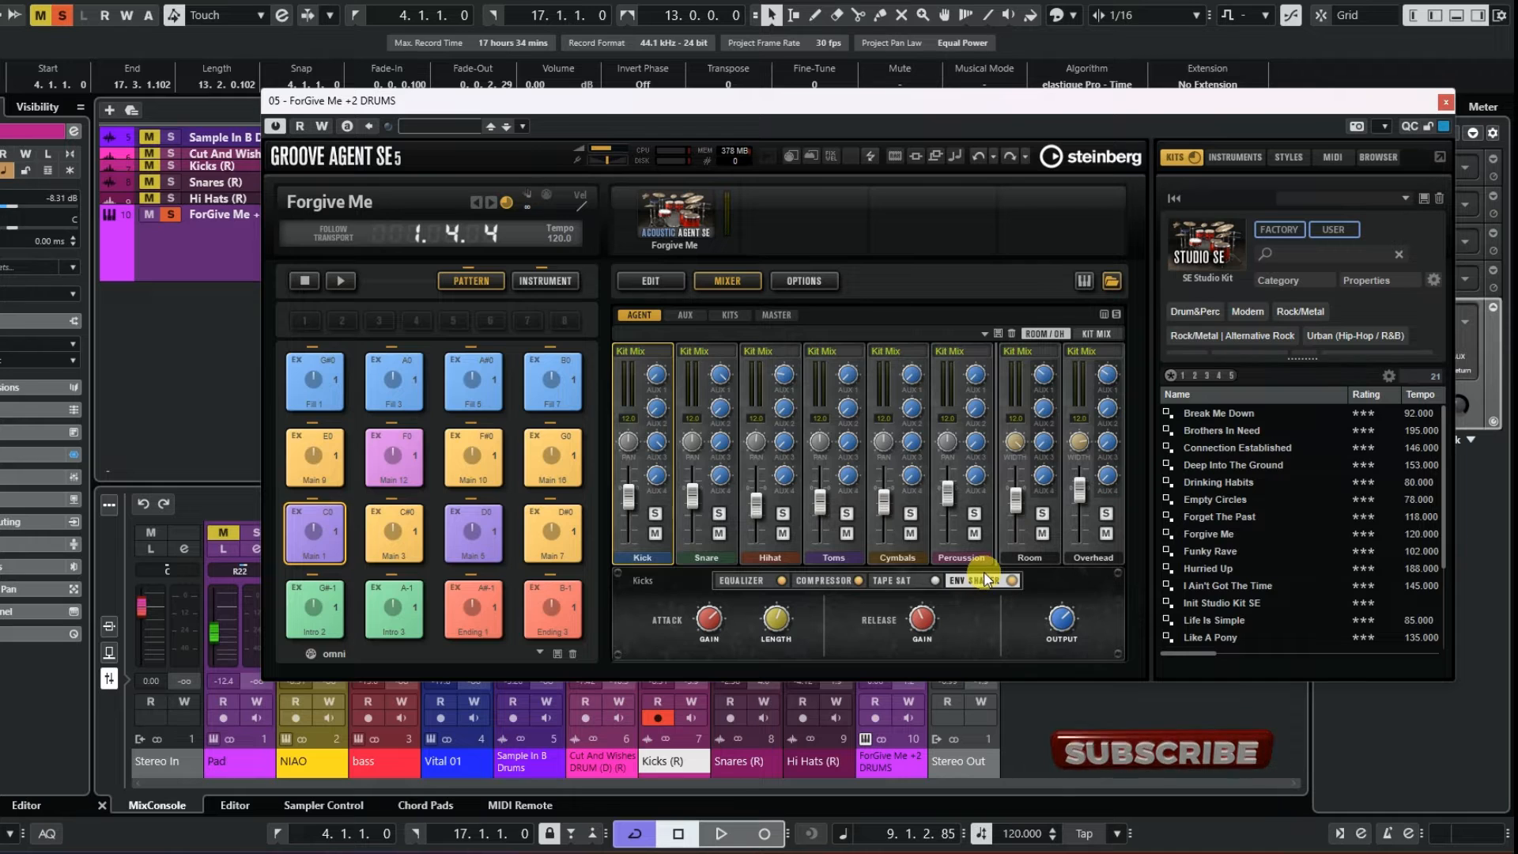
left_click(737, 581)
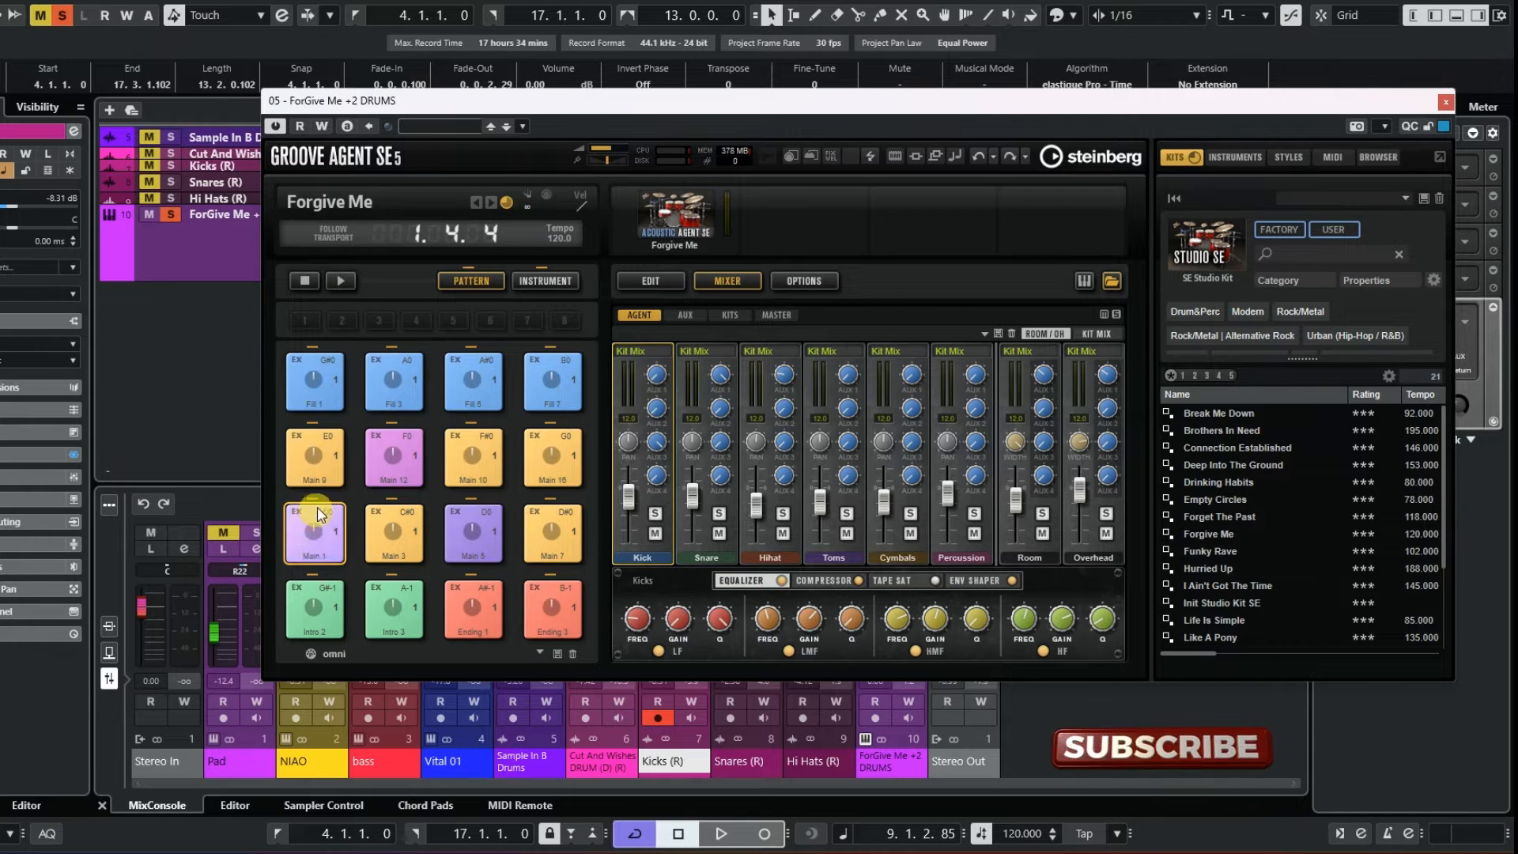
Audition the Main 12 pattern pad and set its colour to Color 12
left_click(381, 466)
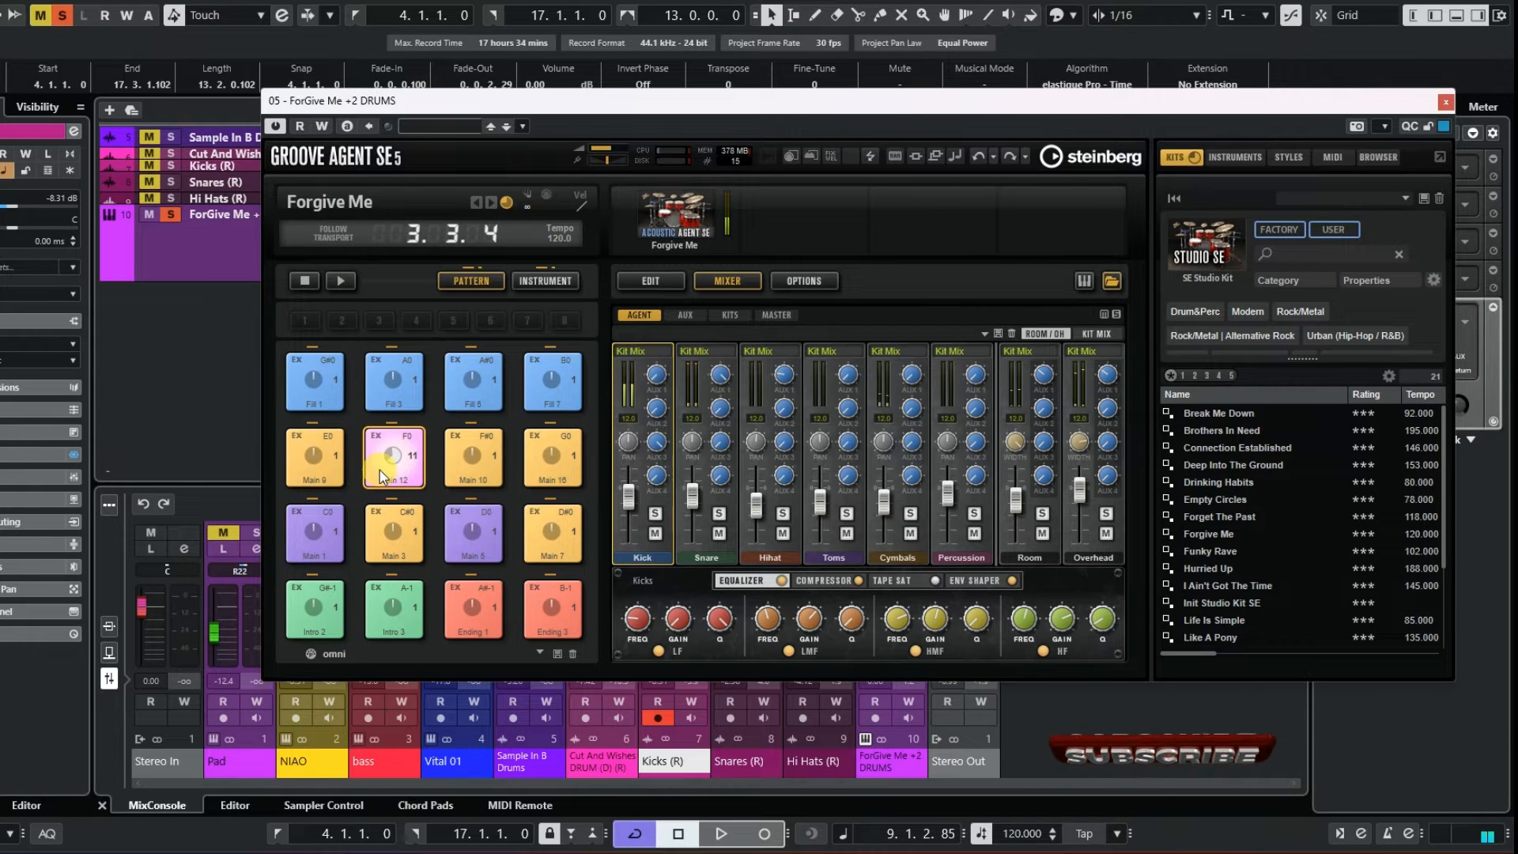
left_click(380, 470)
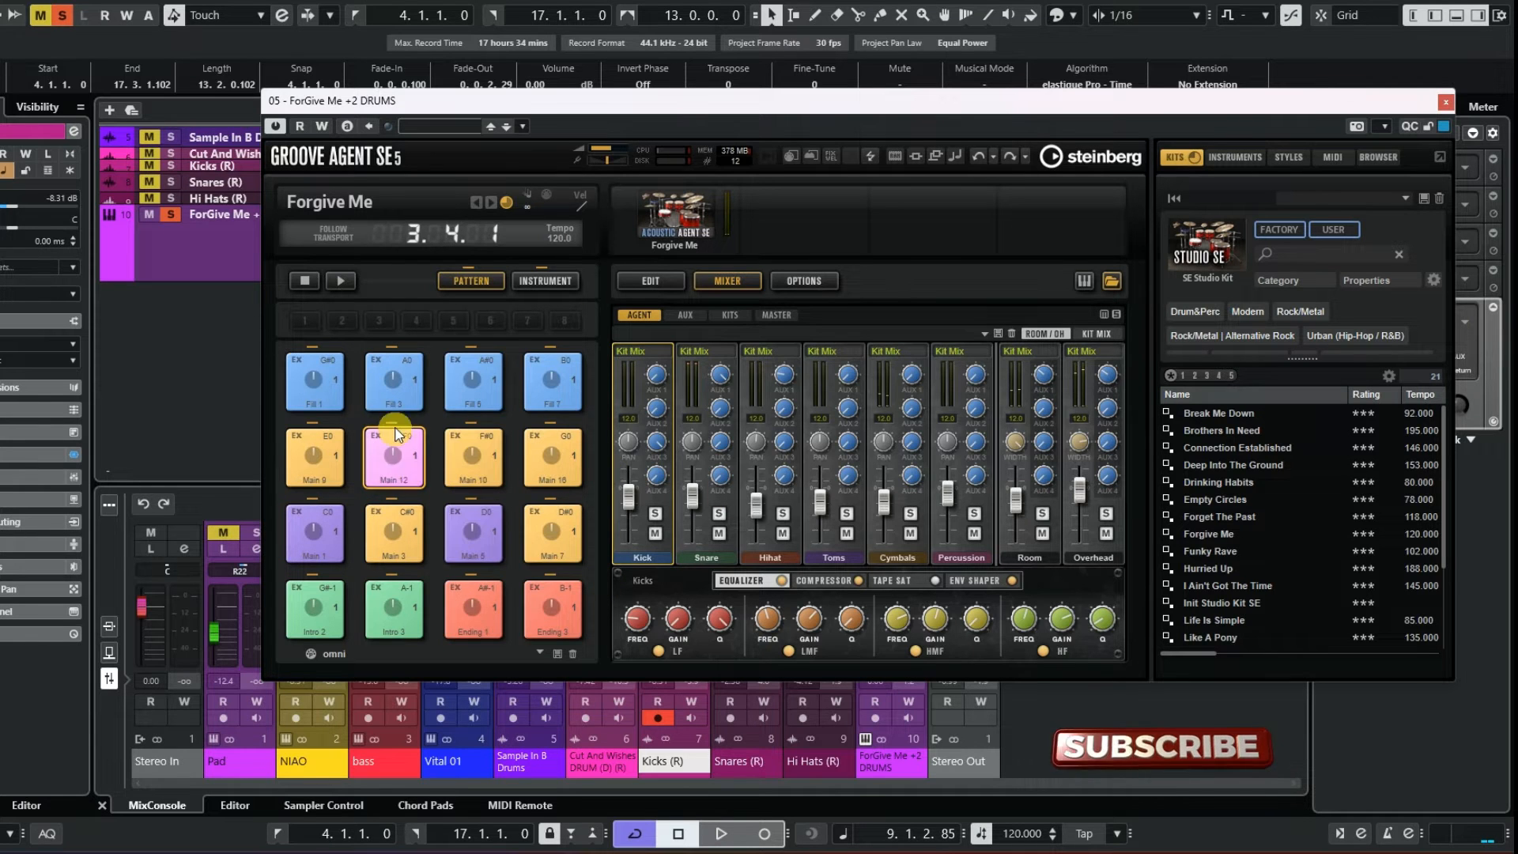
left_click_drag(807, 92, 757, 171)
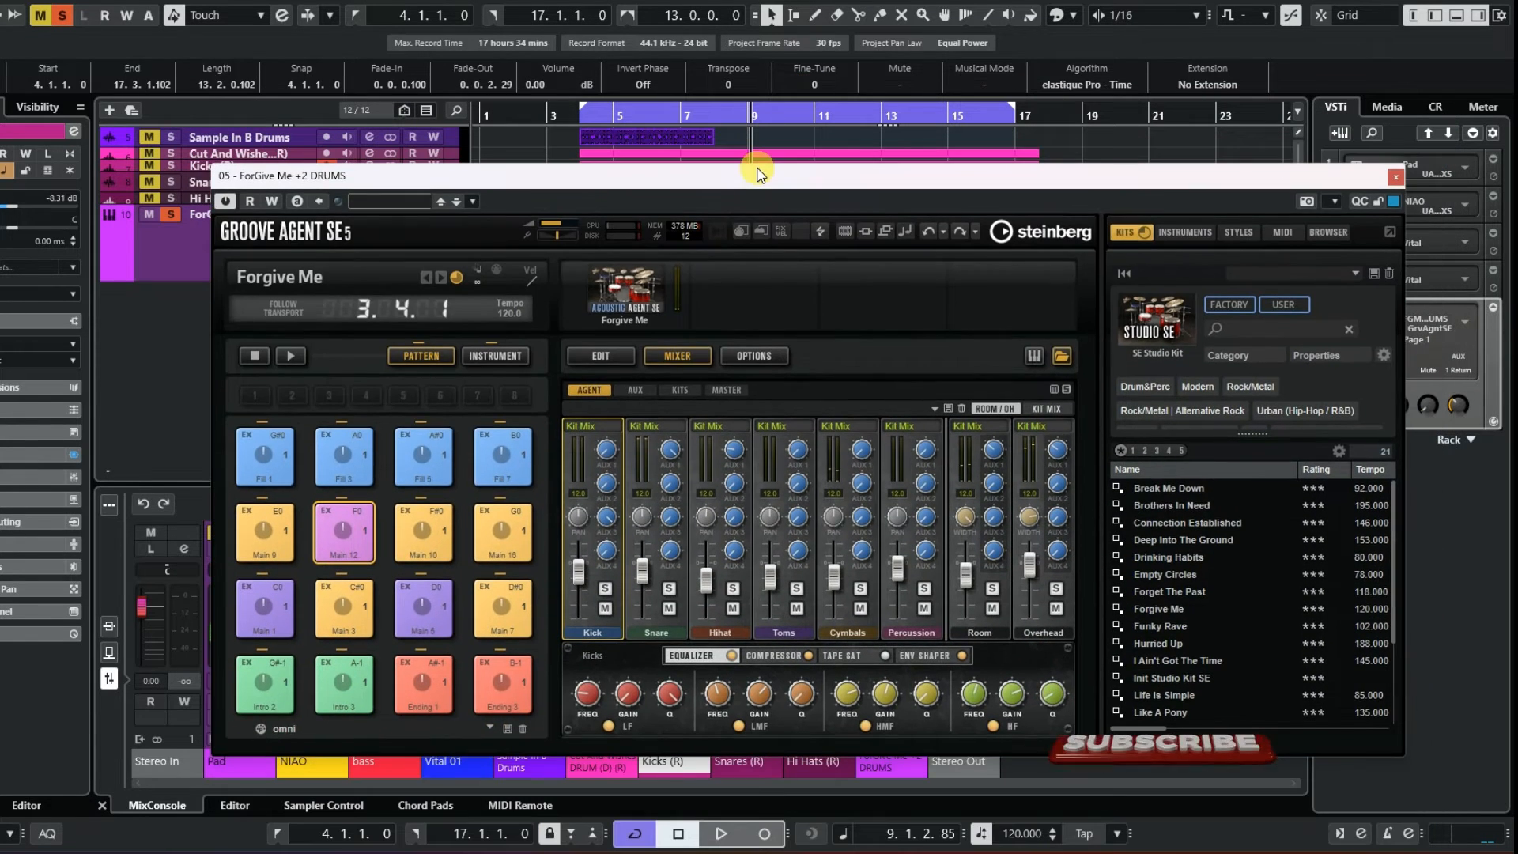
left_click_drag(609, 175, 604, 144)
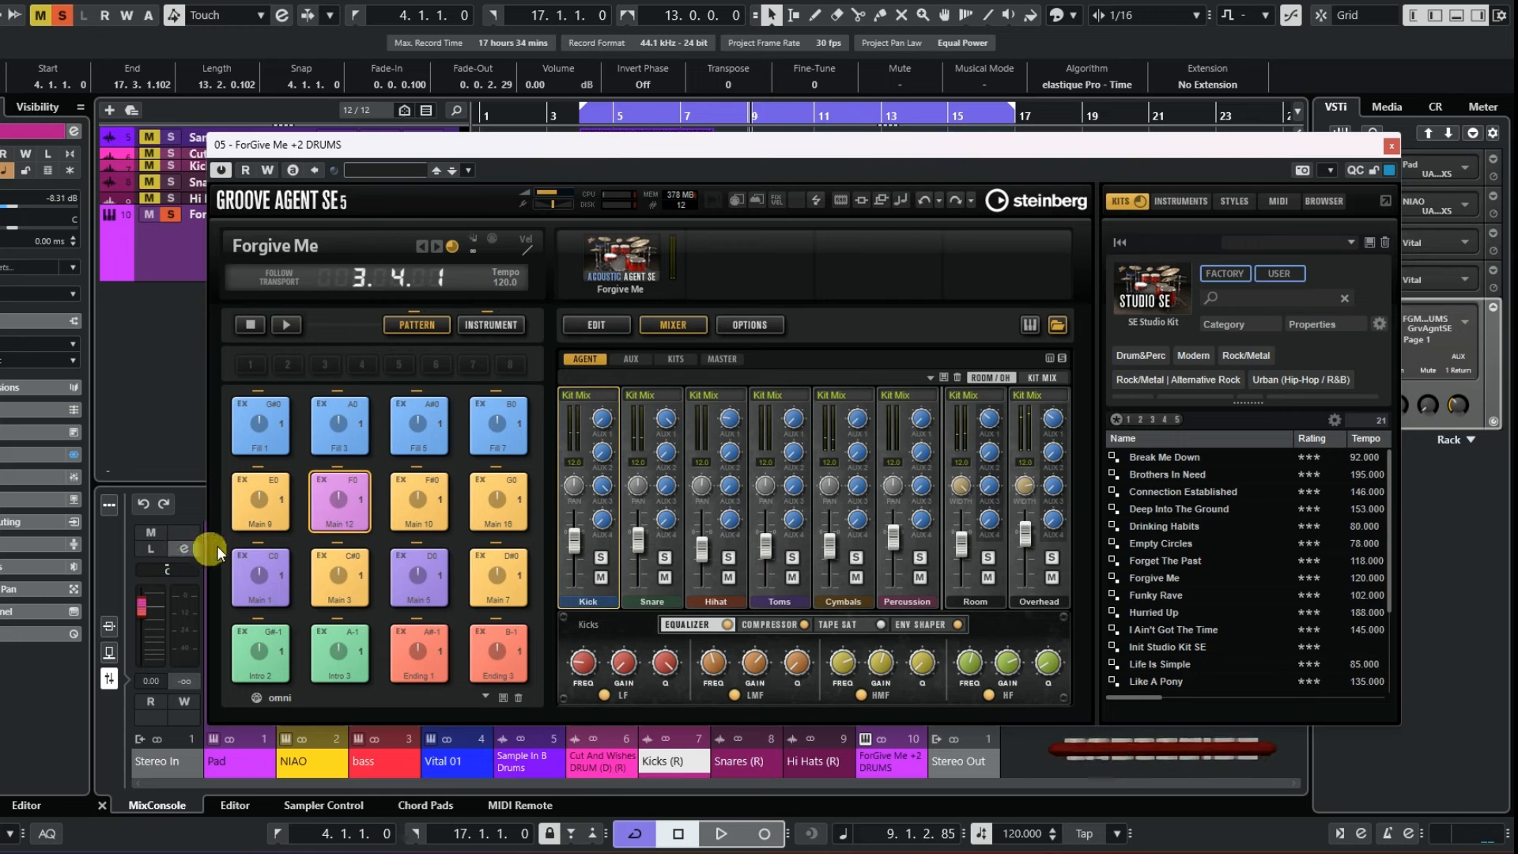
right_click(357, 515)
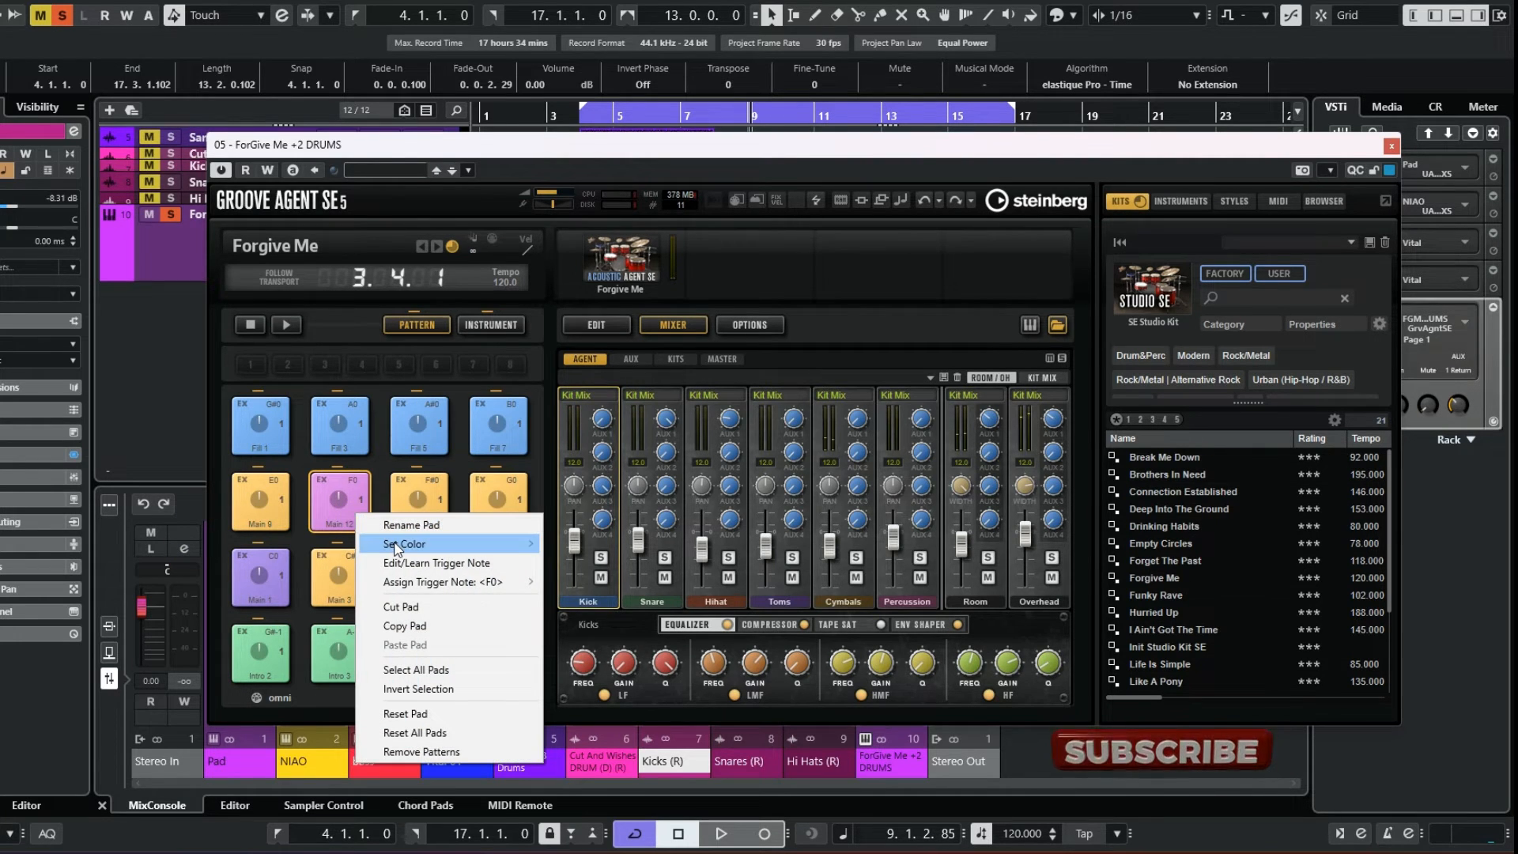
mouse_move(396, 548)
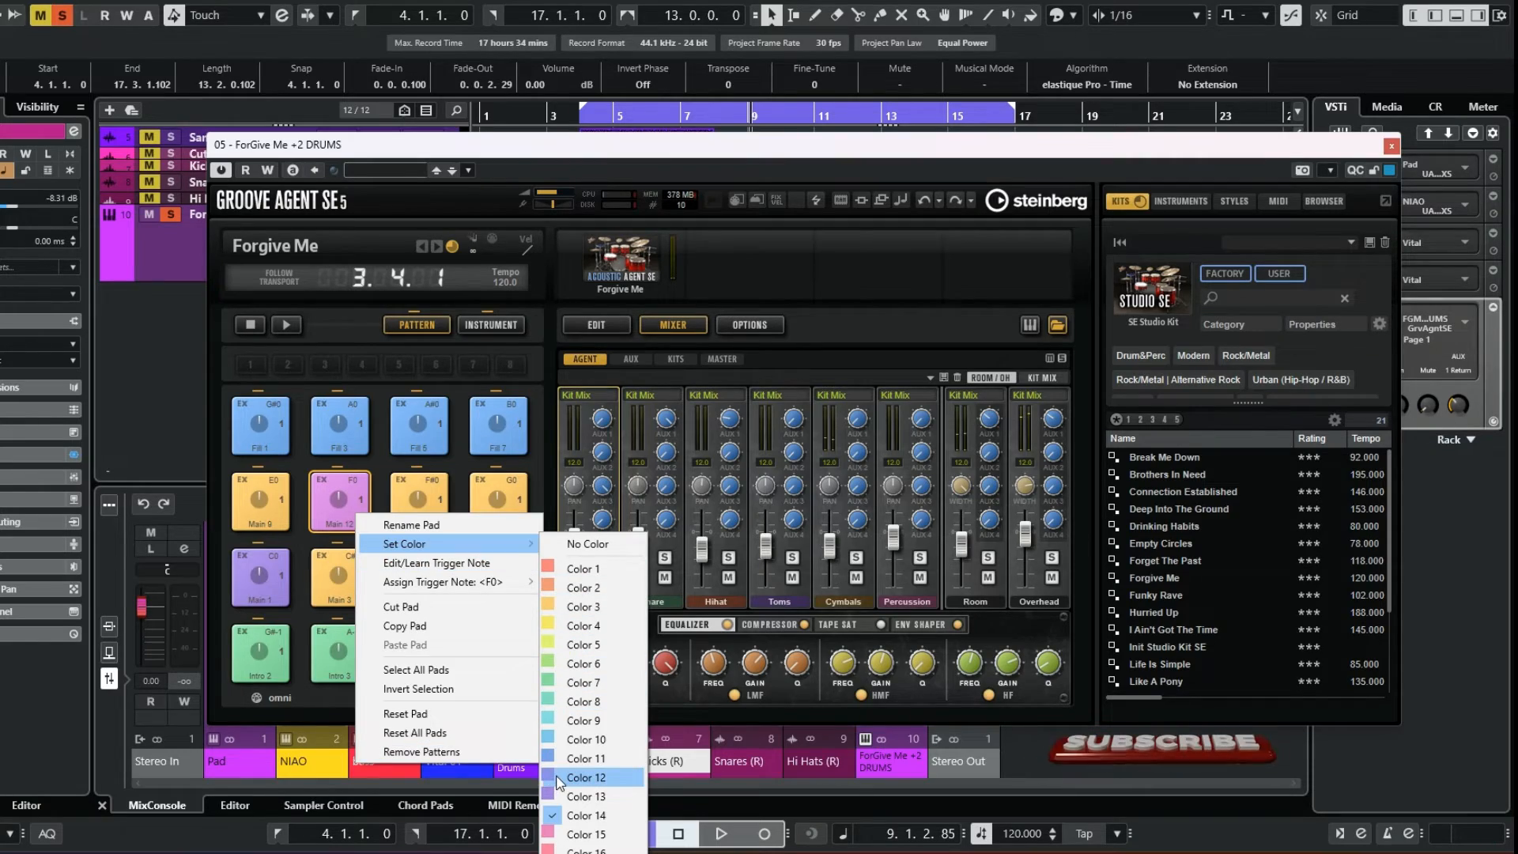
left_click(586, 777)
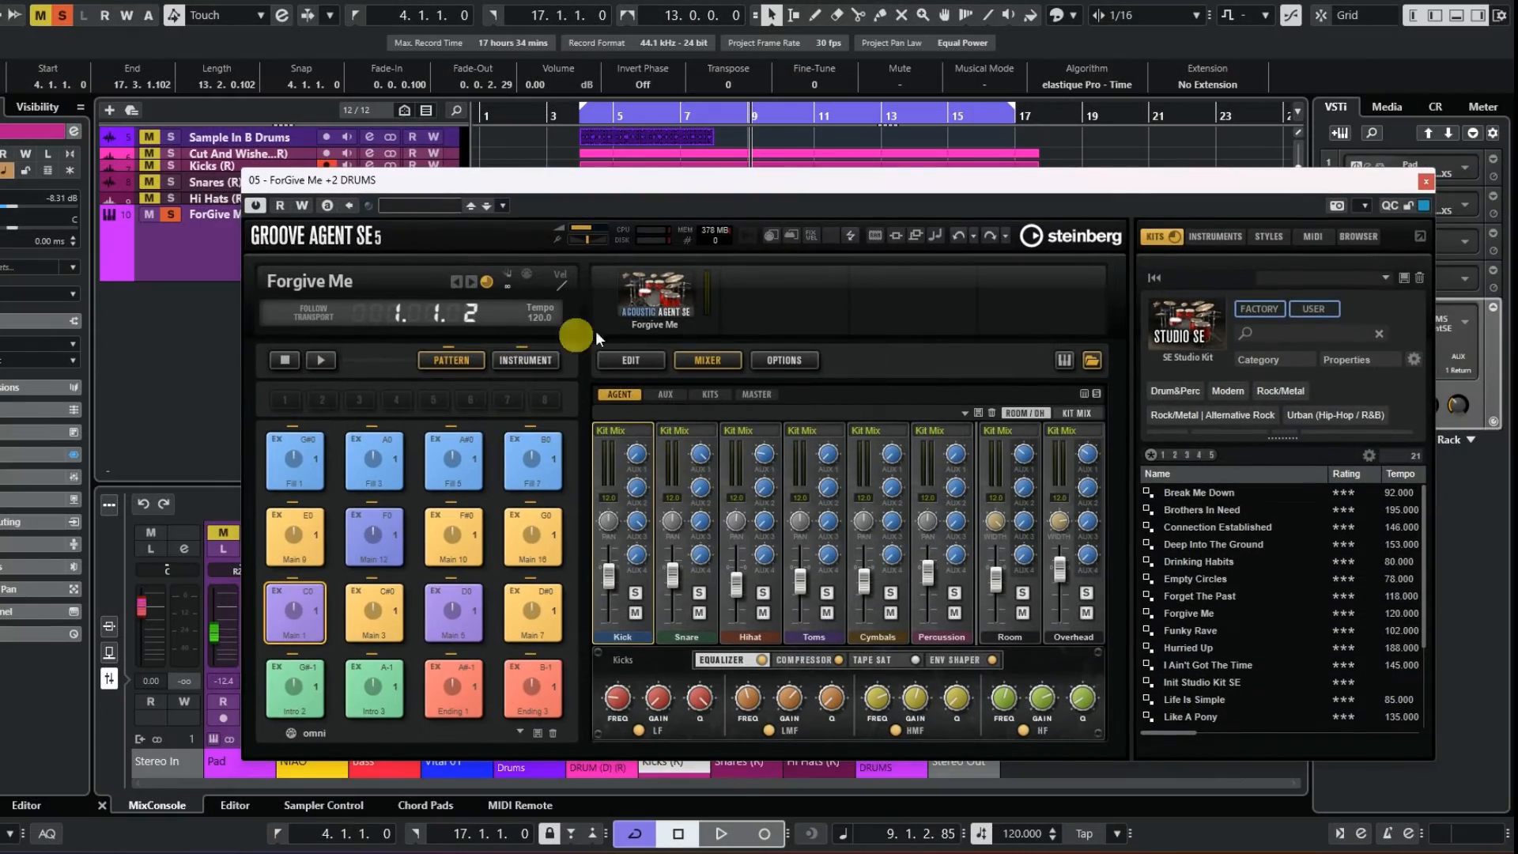
Export the Forgive Me kit's mixer and effects from Groove Agent SE to Cubase
right_click(662, 314)
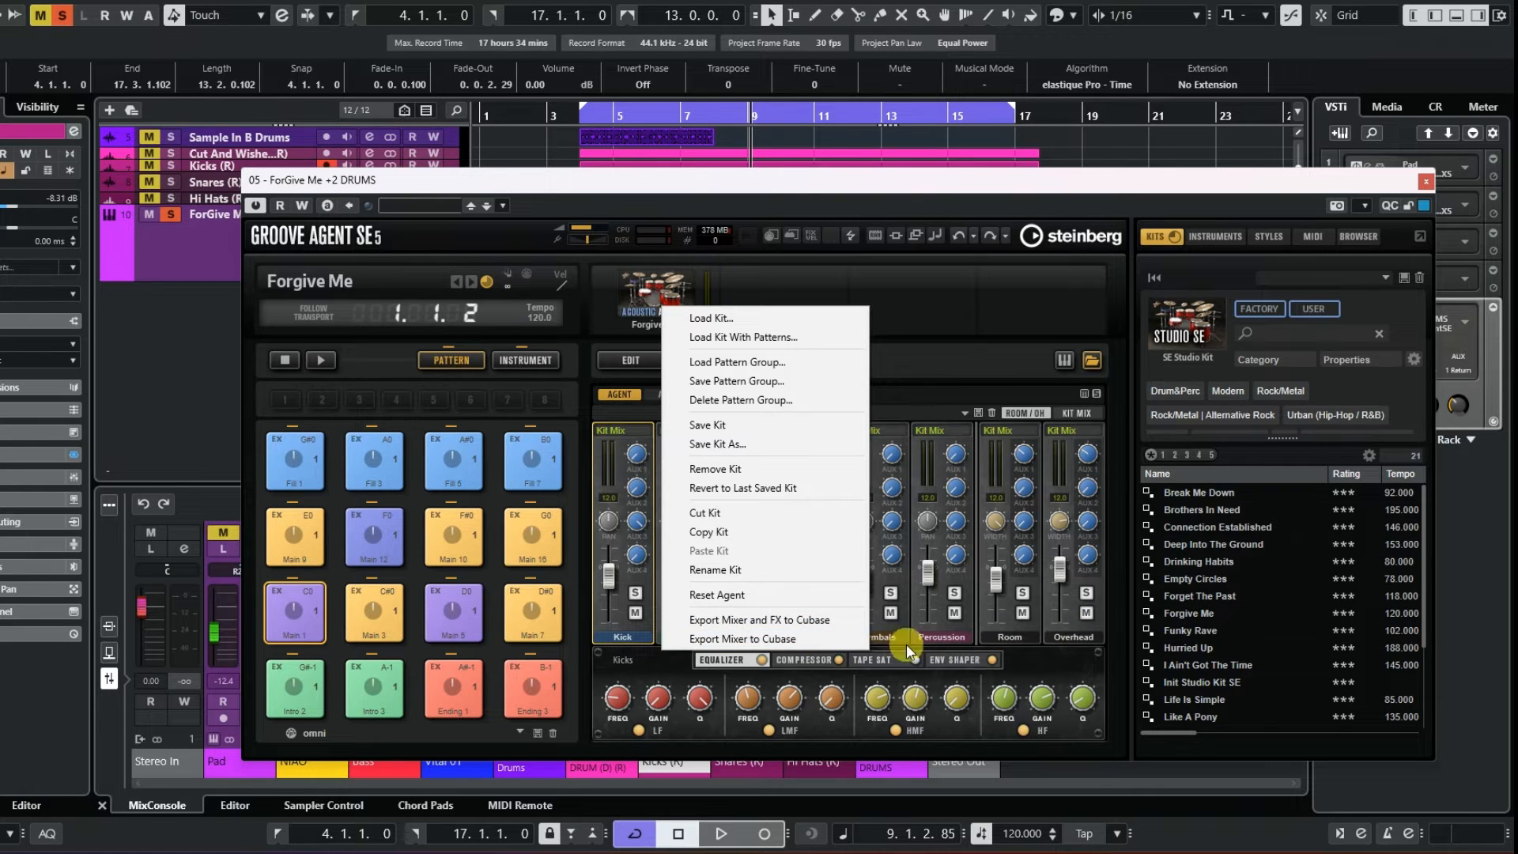
left_click(772, 624)
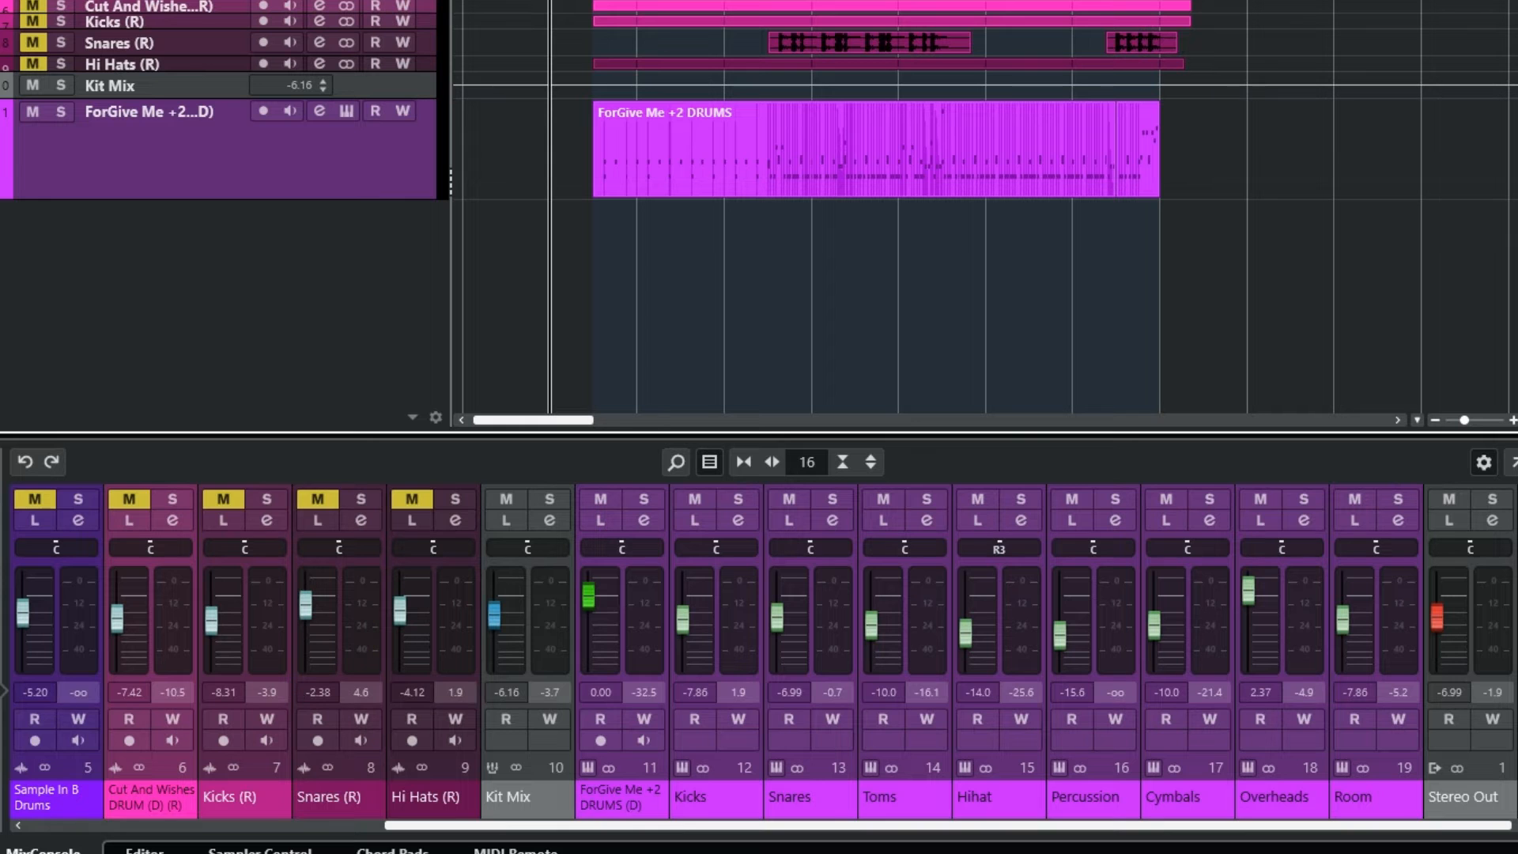
Show the channels' insert racks and the full MixConsole, and check the exported channel strip effects on Snares and Room
left_click(2, 624)
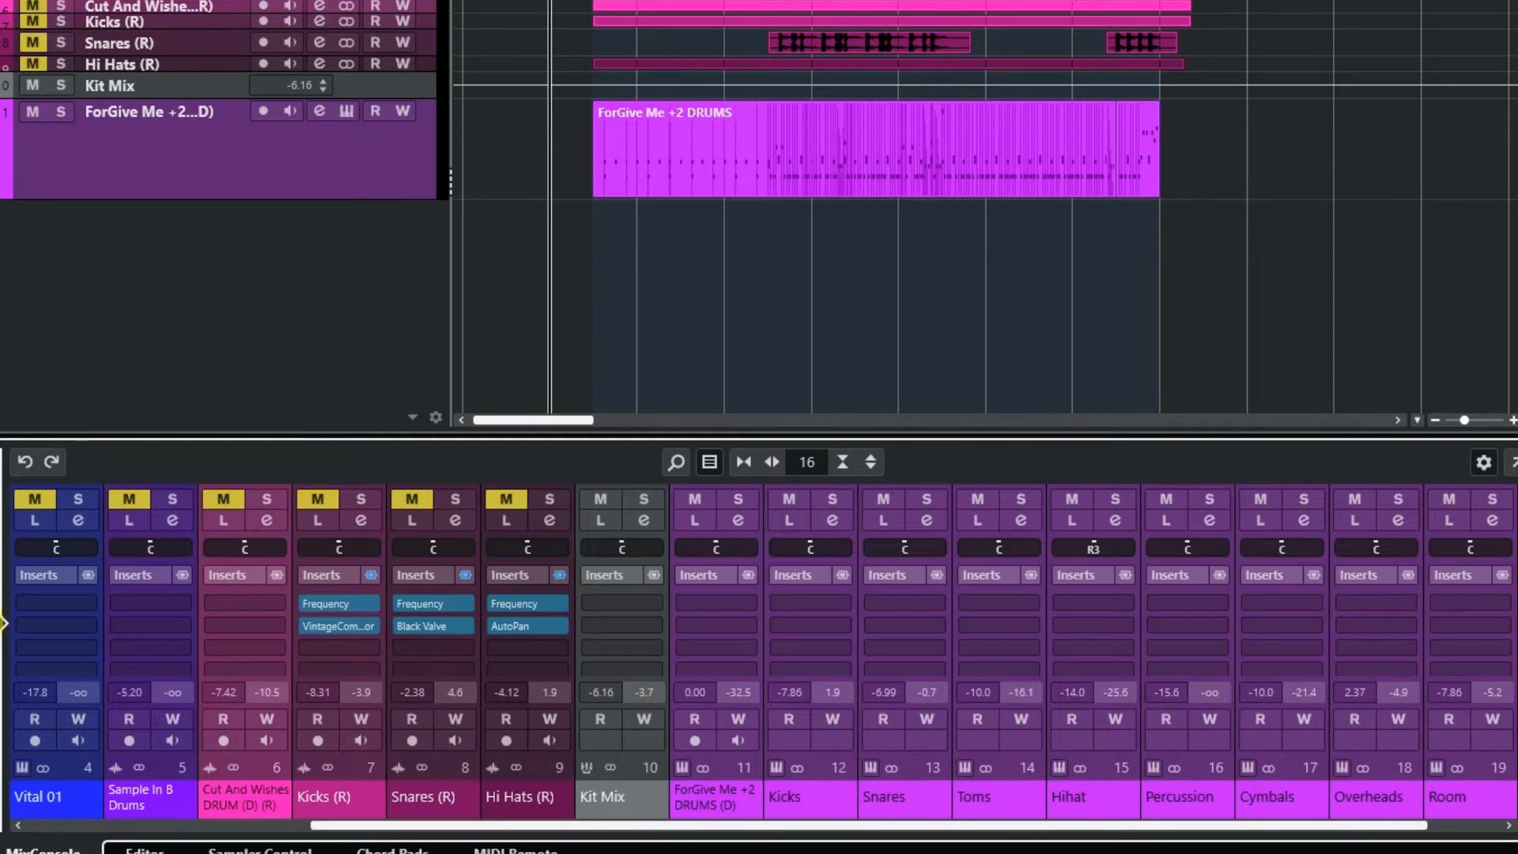
left_click(1510, 460)
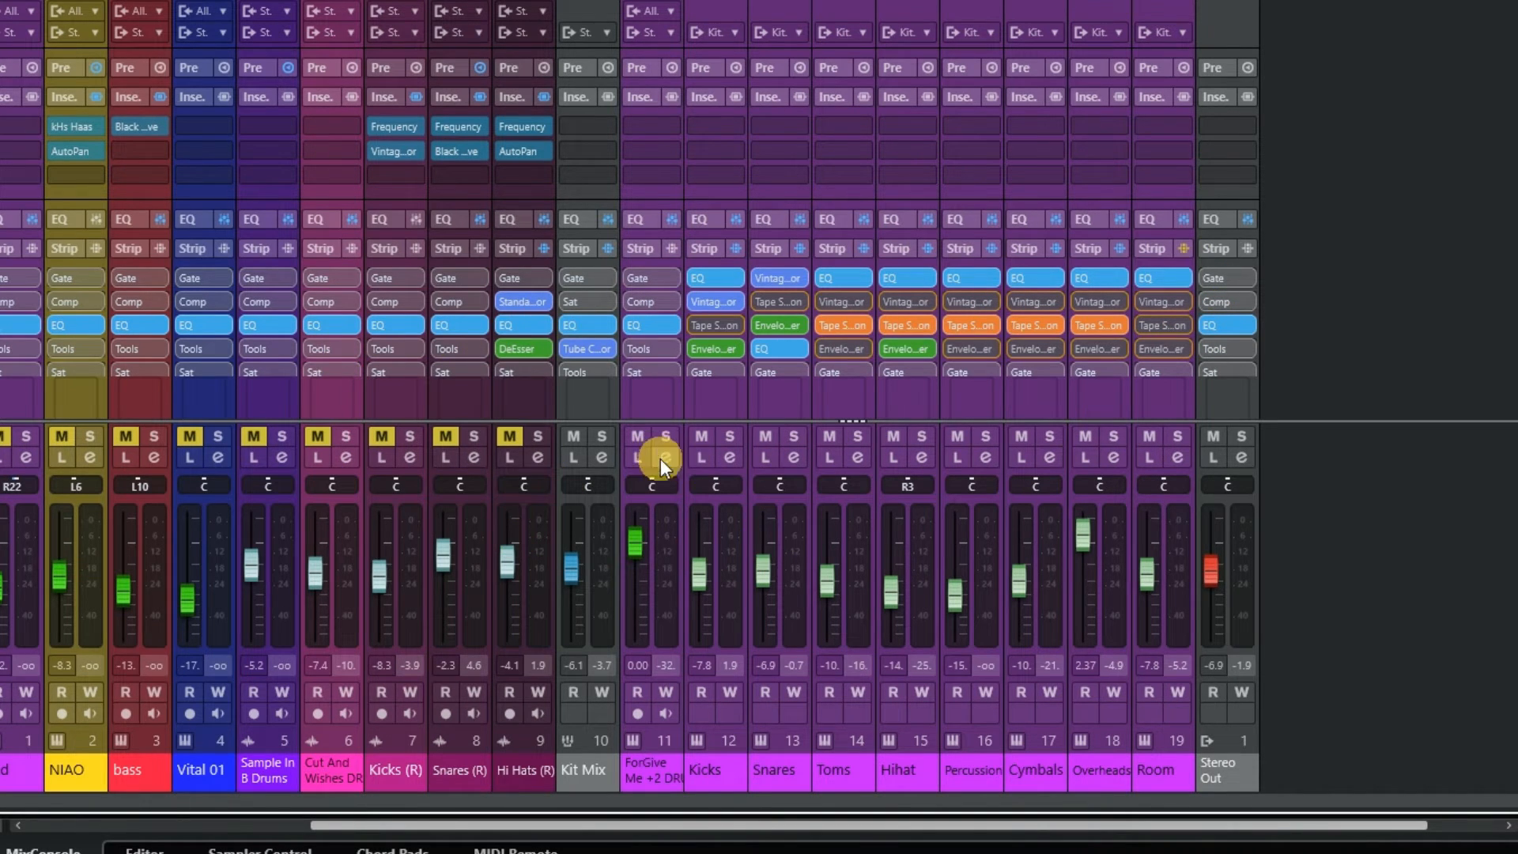
left_click(796, 458)
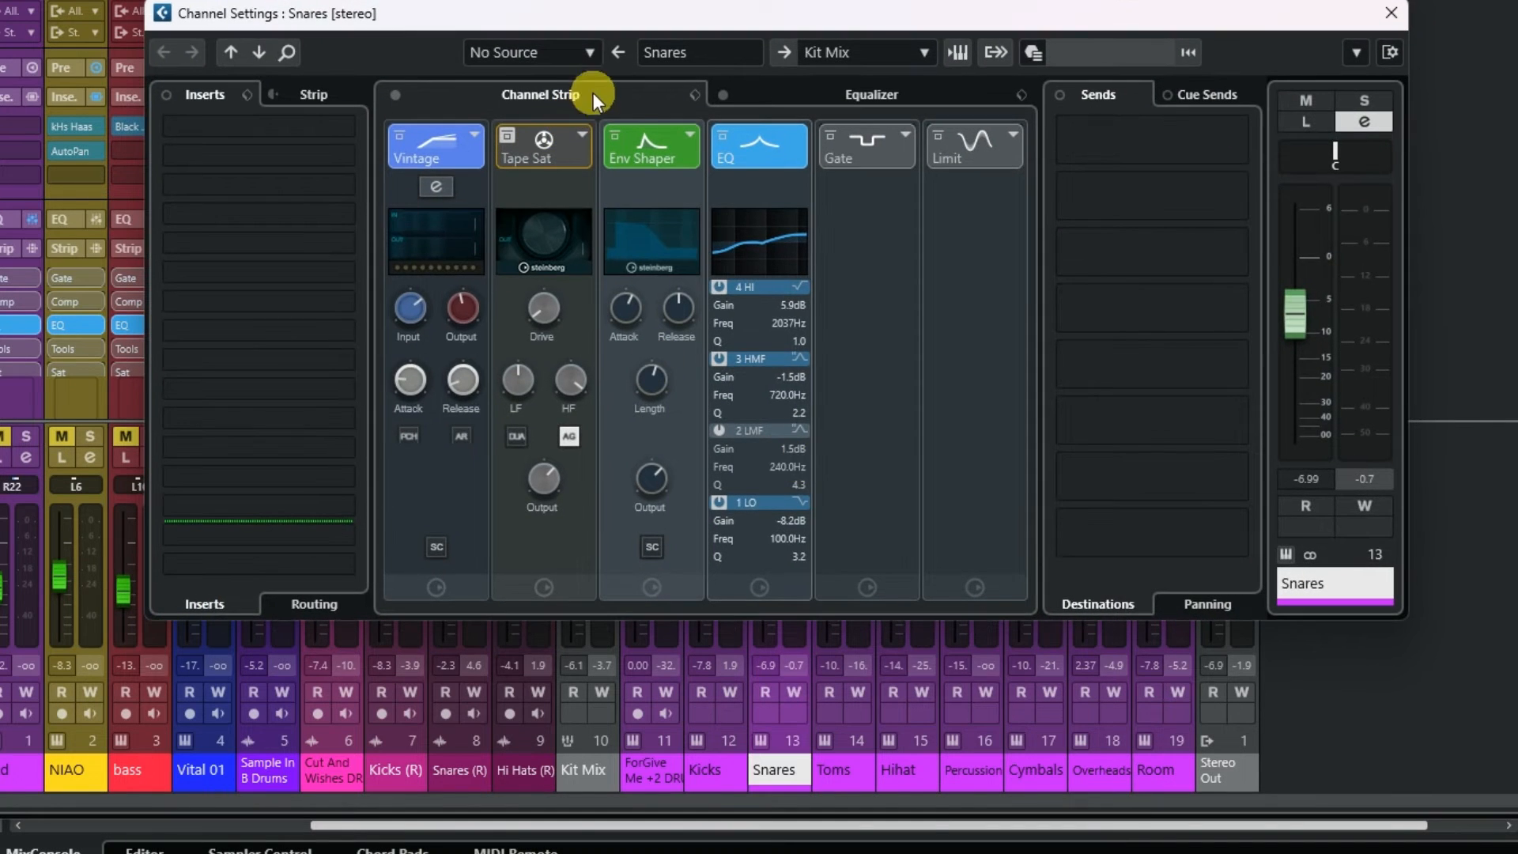
left_click(1393, 14)
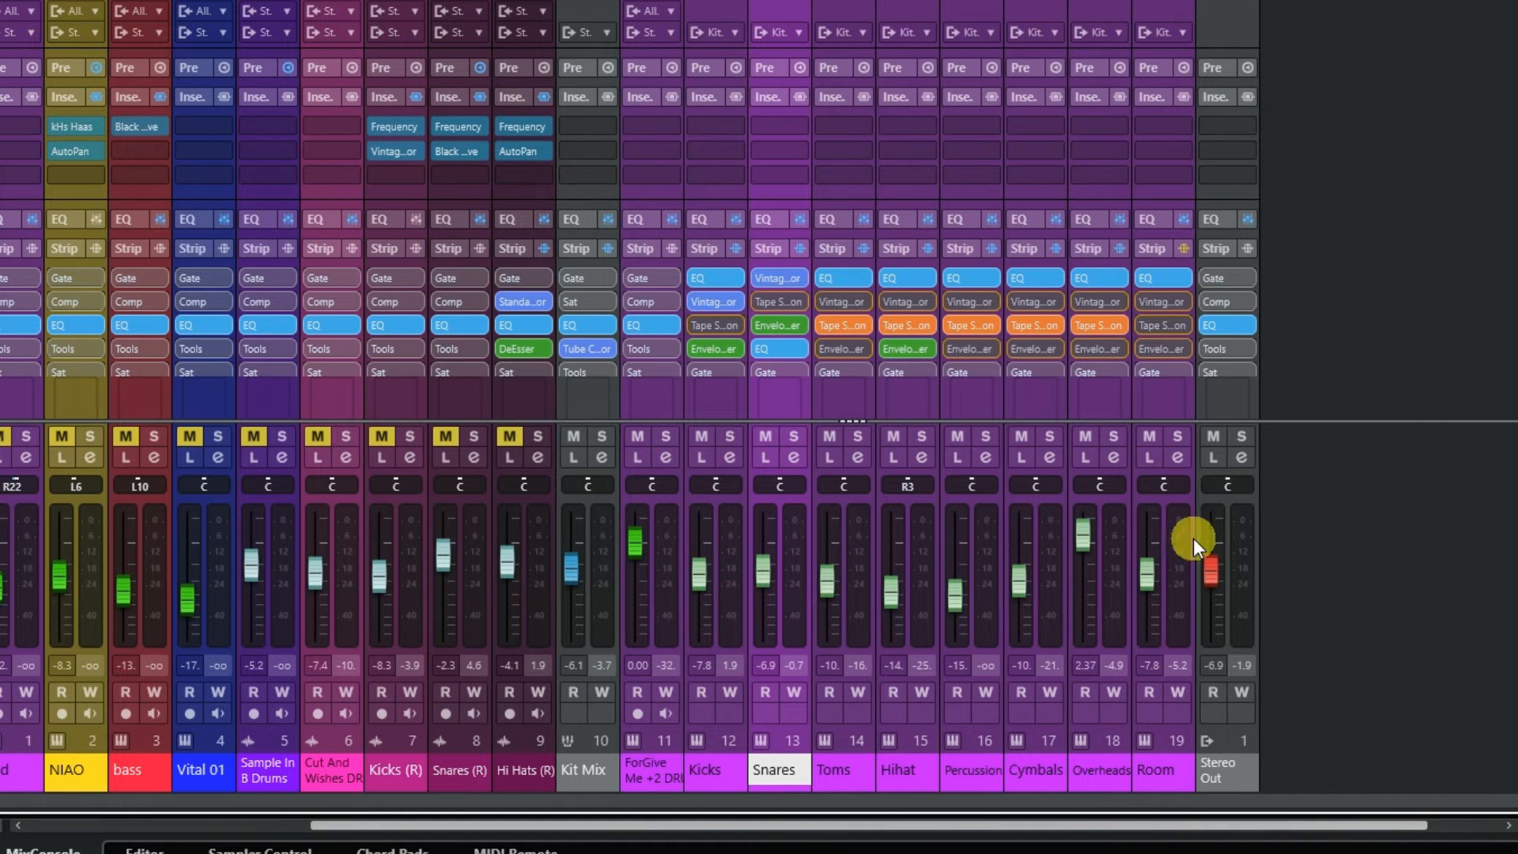
left_click(1182, 459)
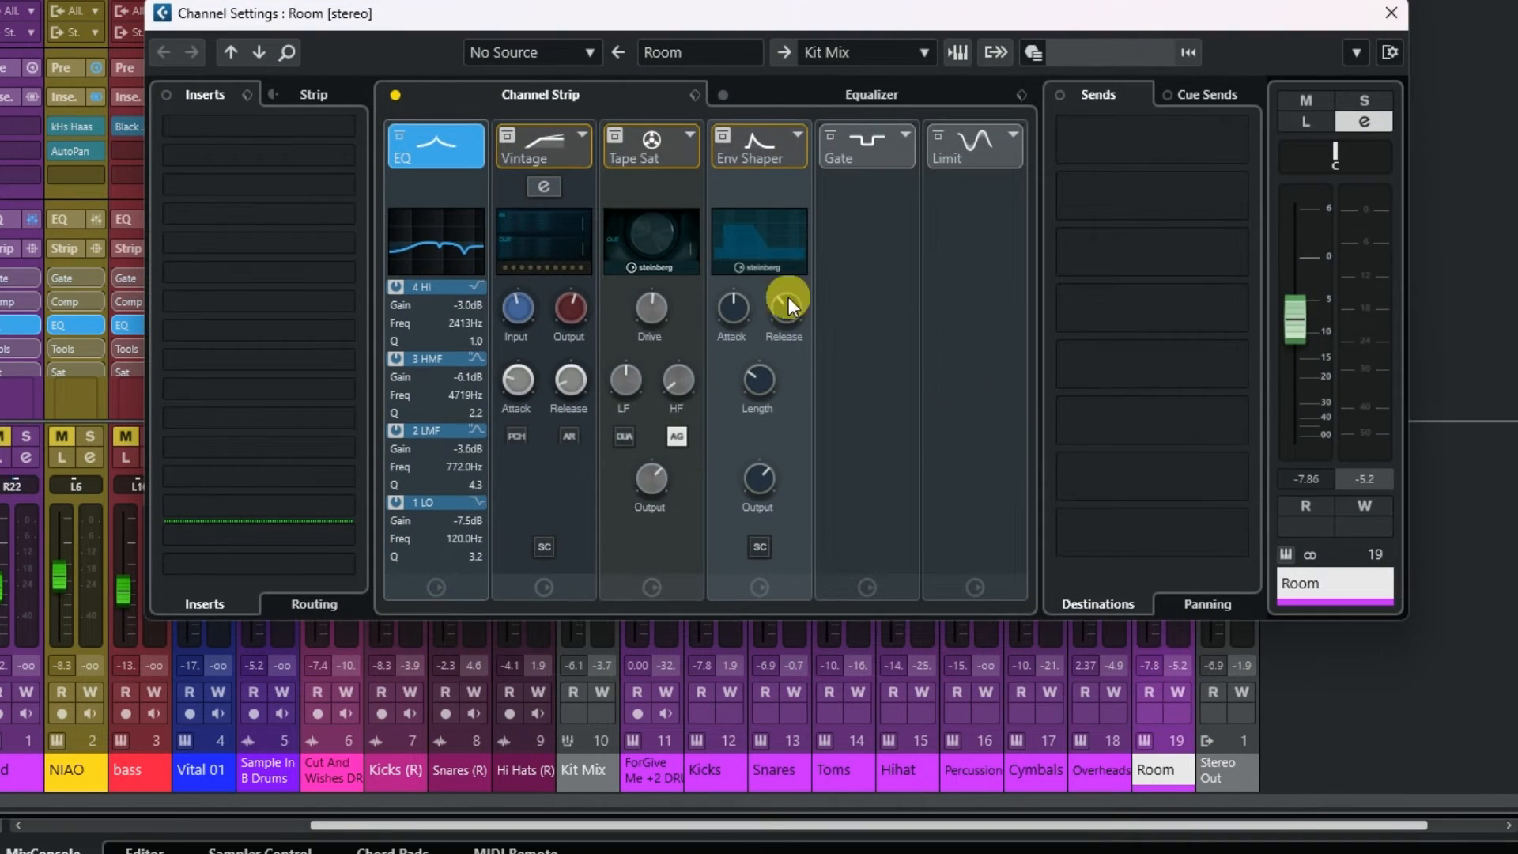
left_click(1385, 14)
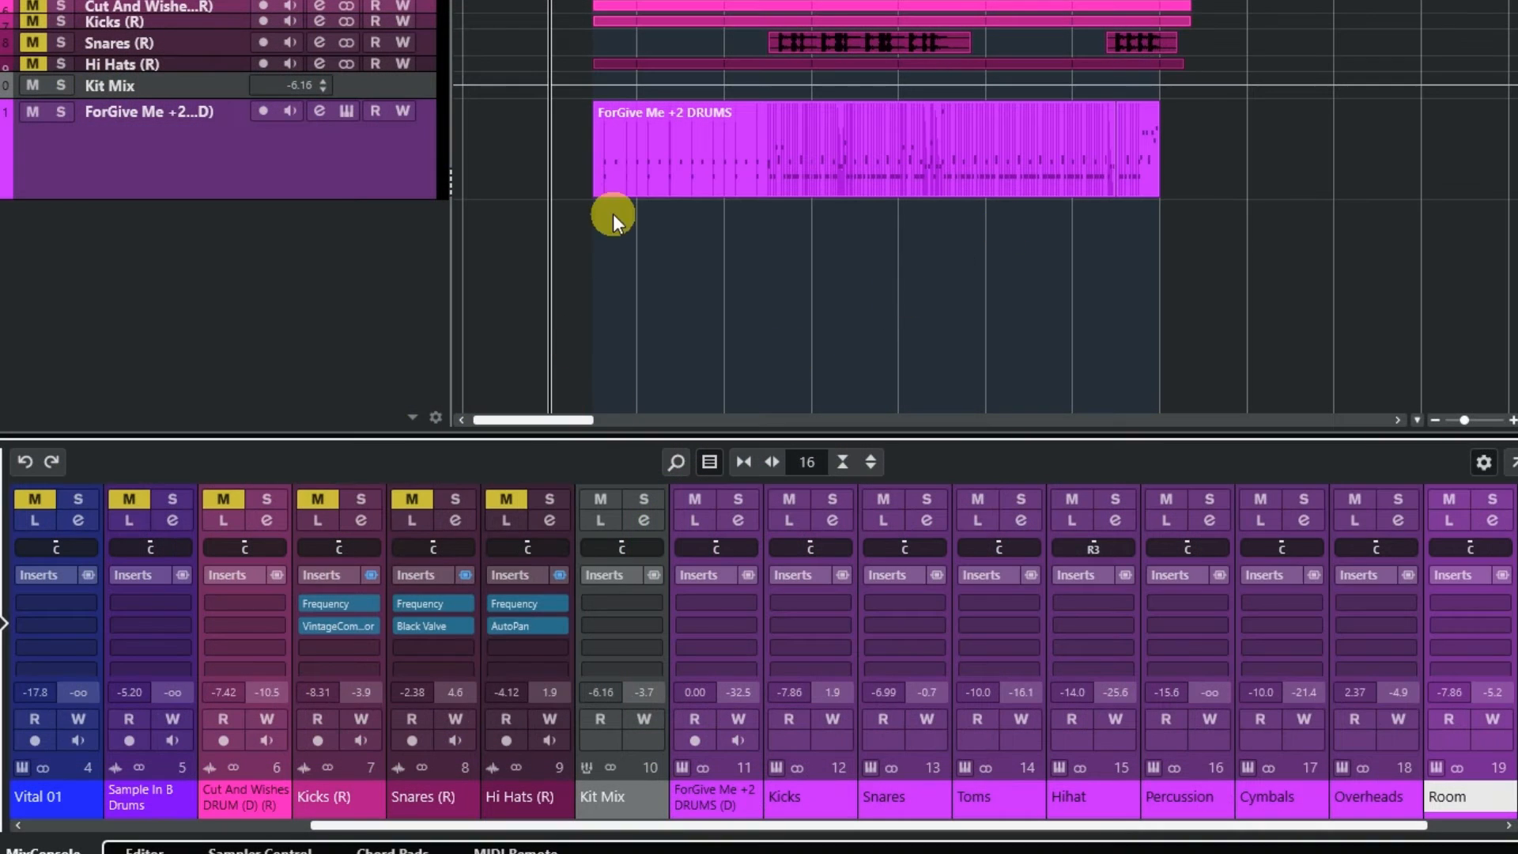
Select the ForGive Me +2 DRUMS MIDI parts and render them in place with the current settings
left_click(1046, 134)
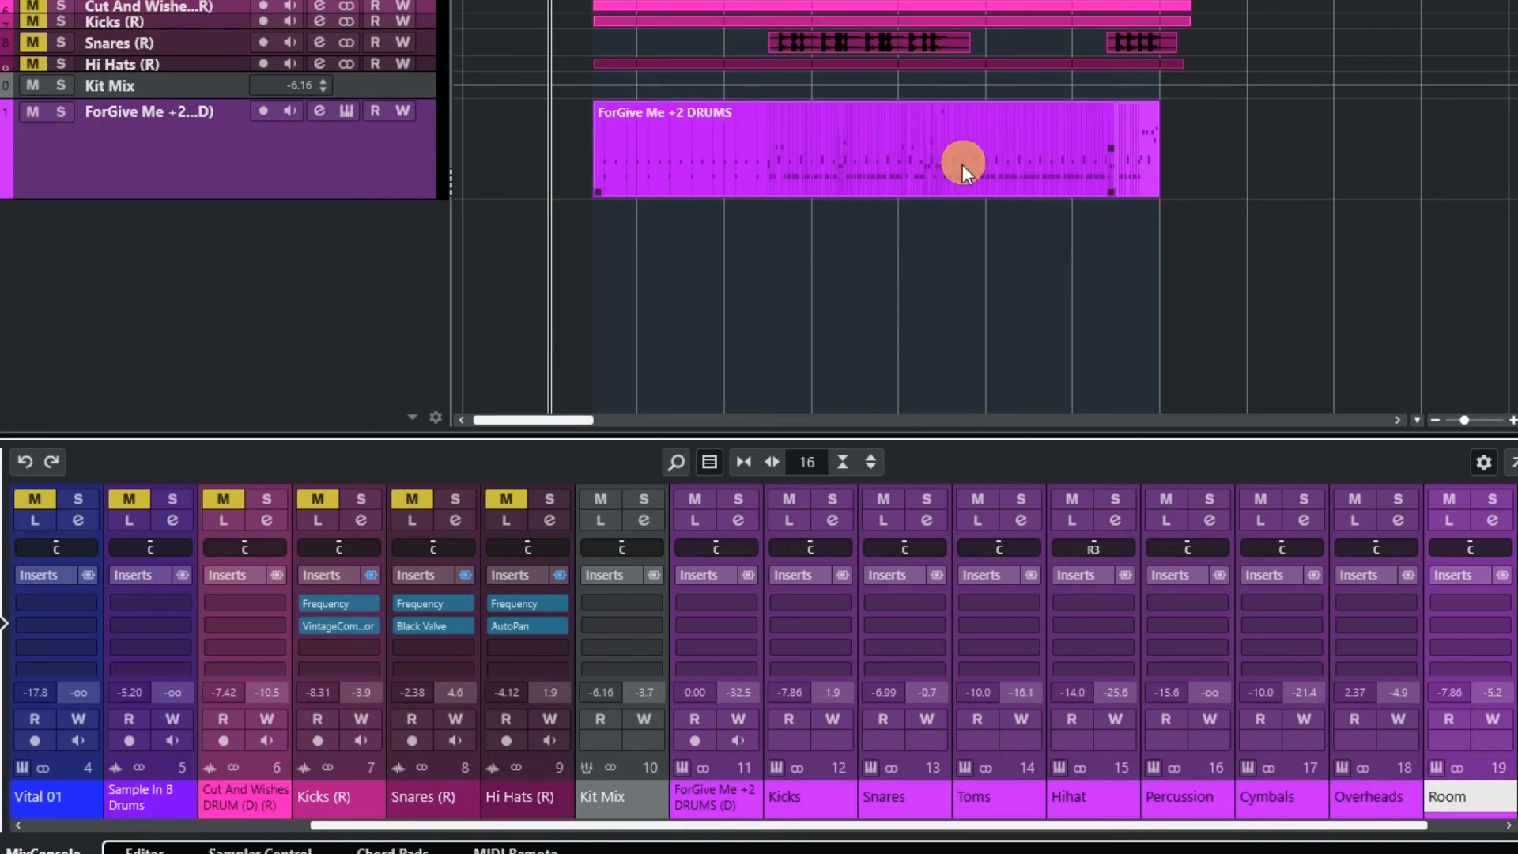
left_click(1070, 316)
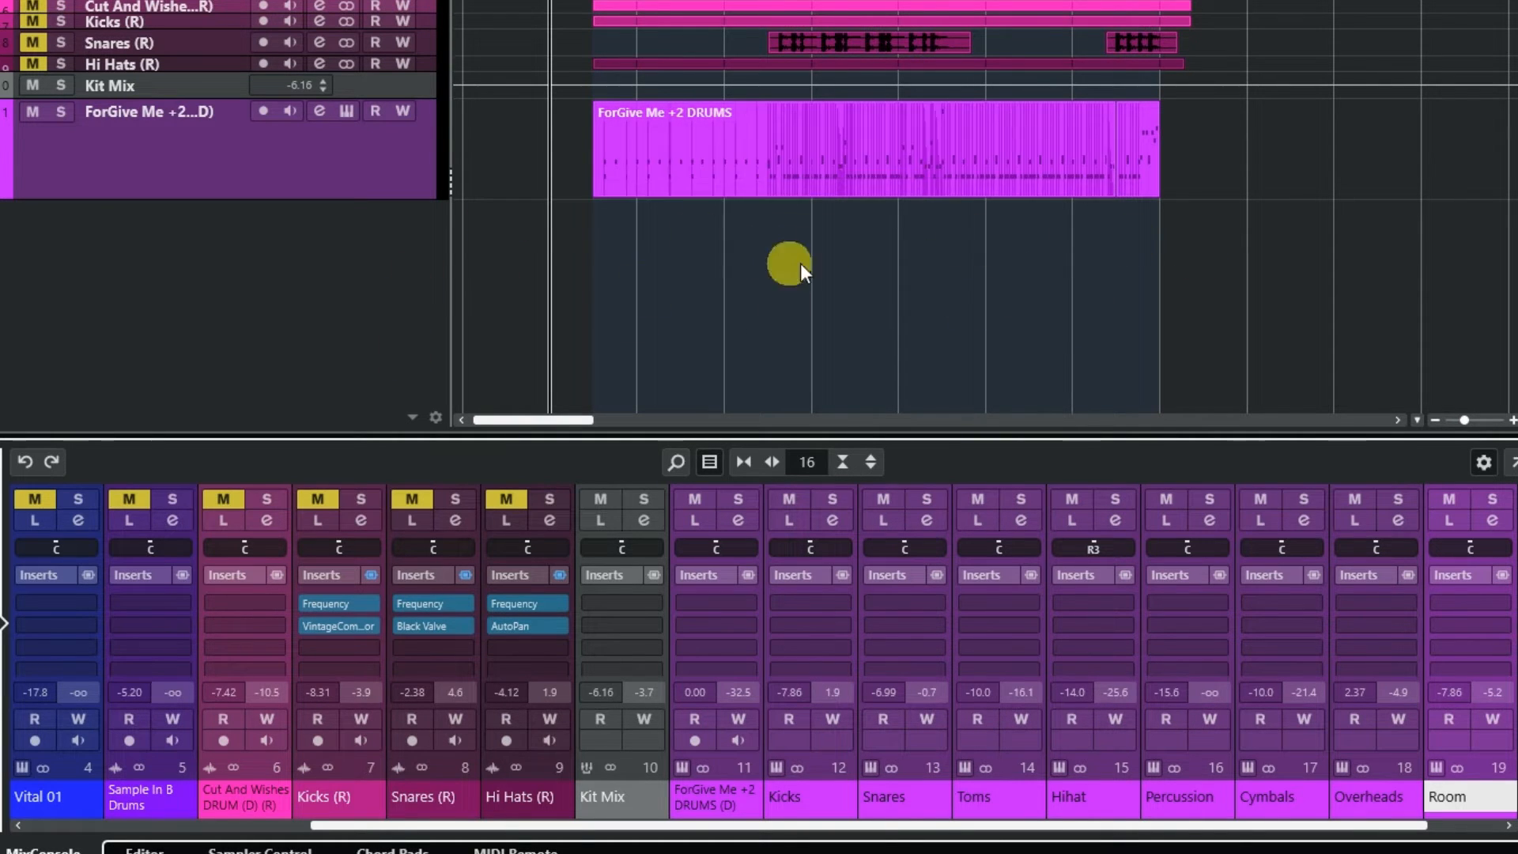
left_click(742, 173)
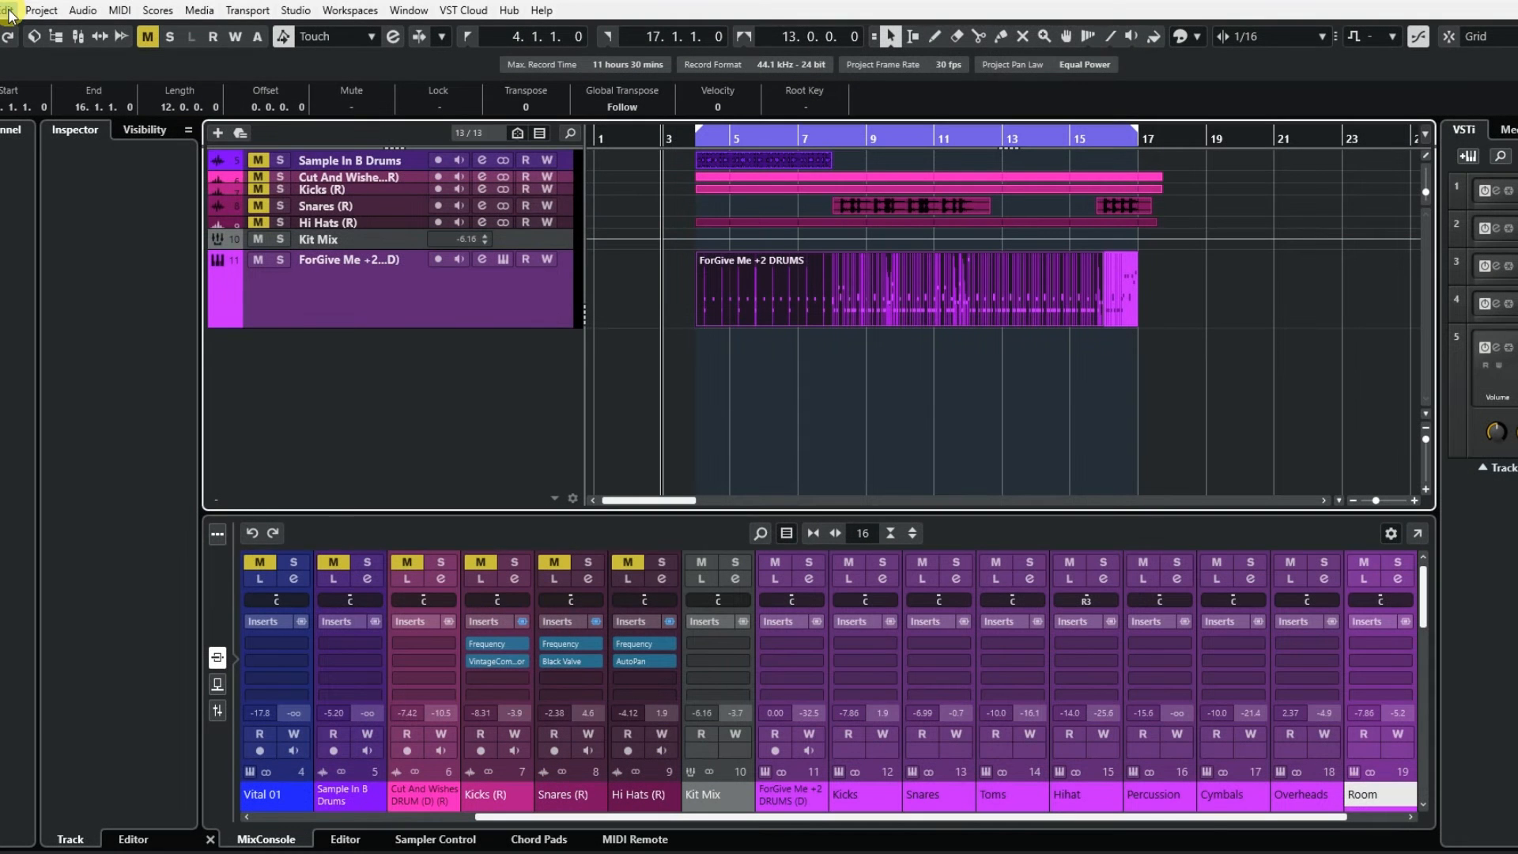
left_click(9, 13)
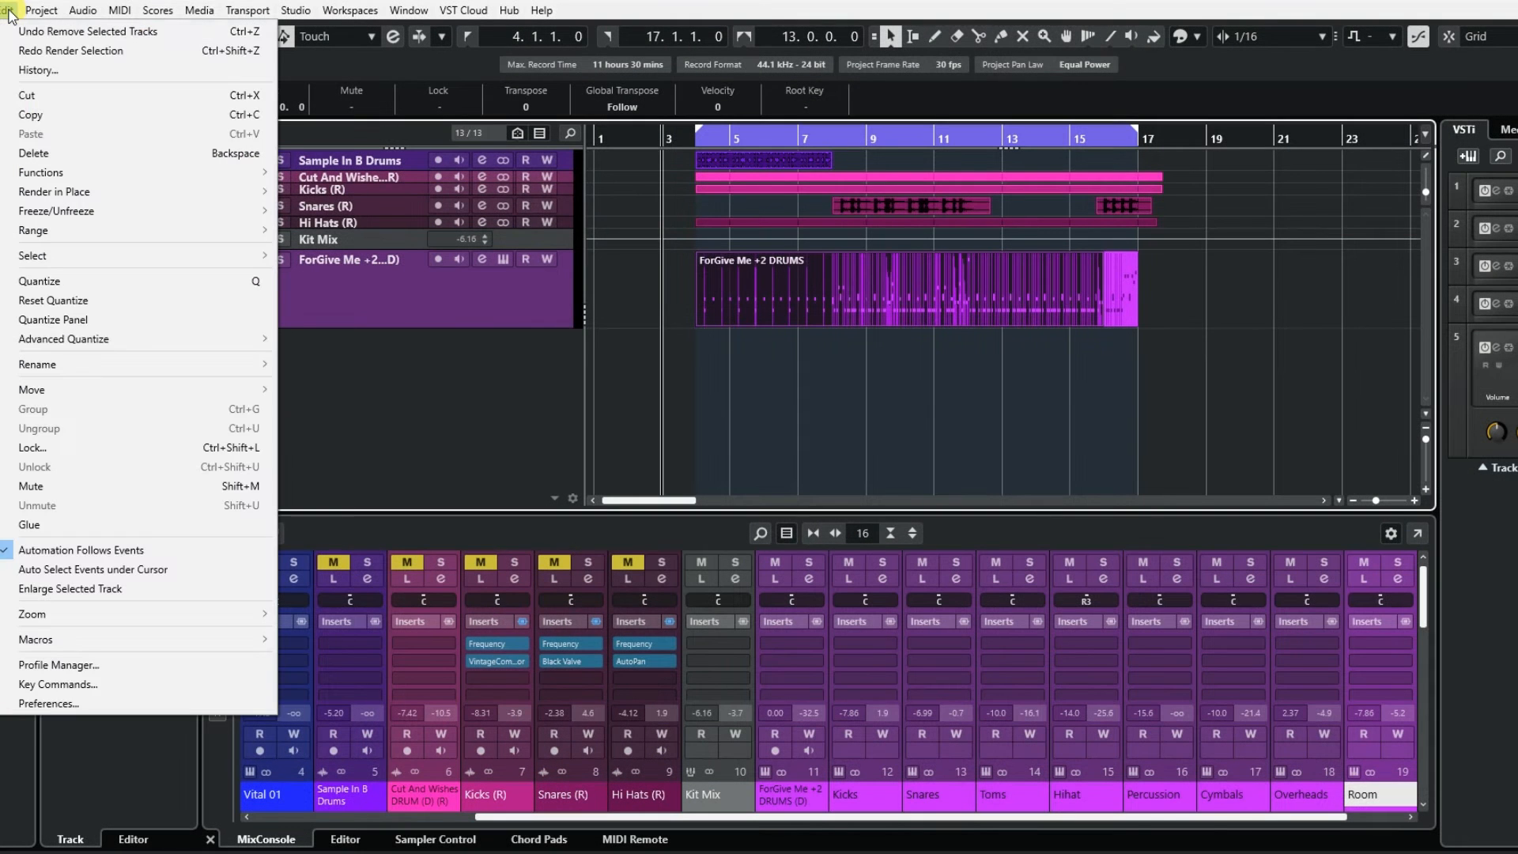
mouse_move(52, 194)
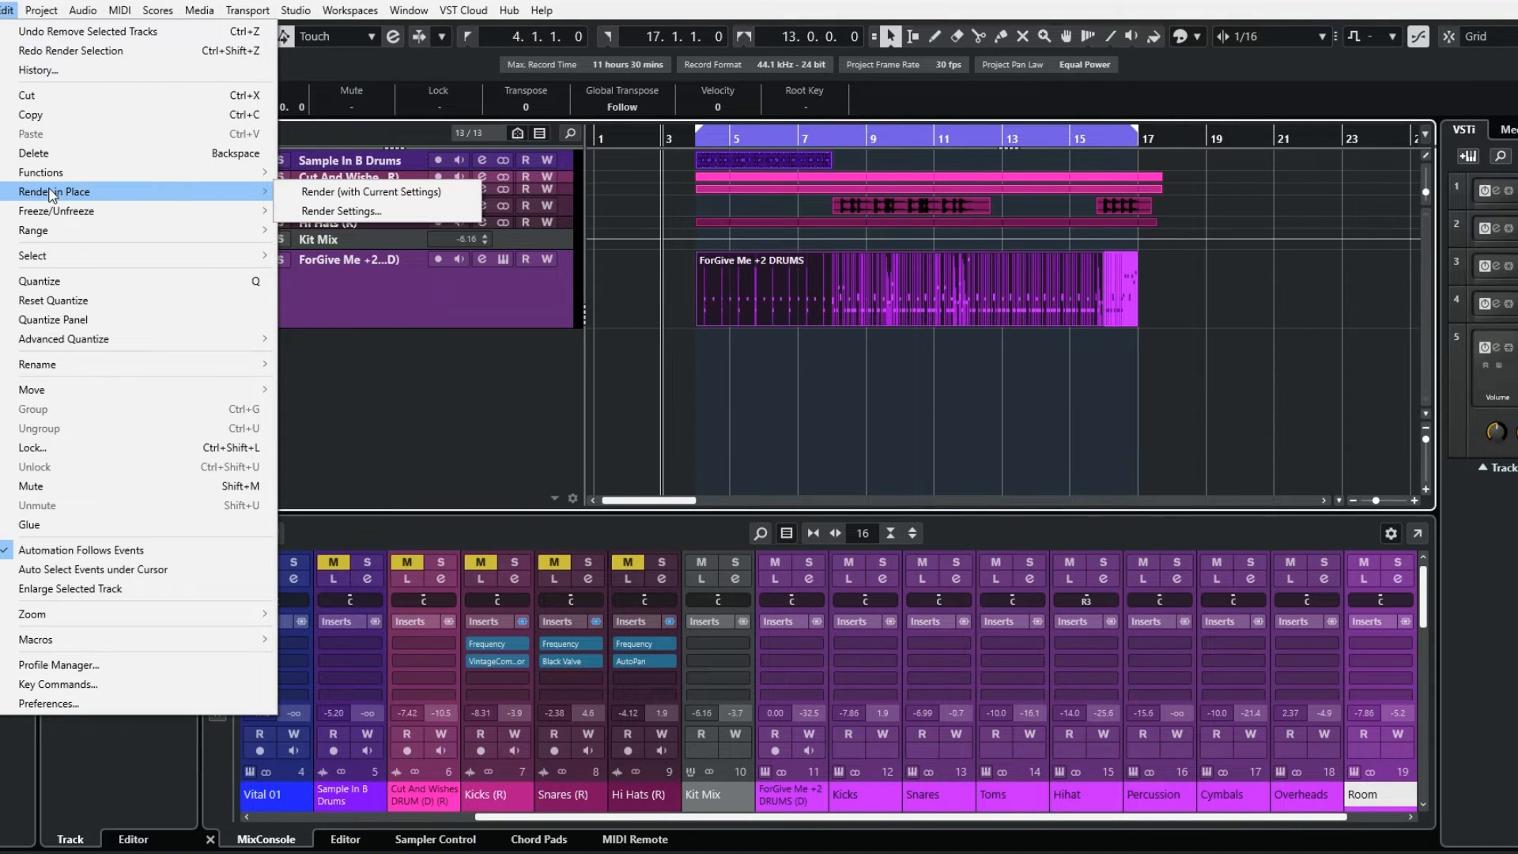
left_click(327, 194)
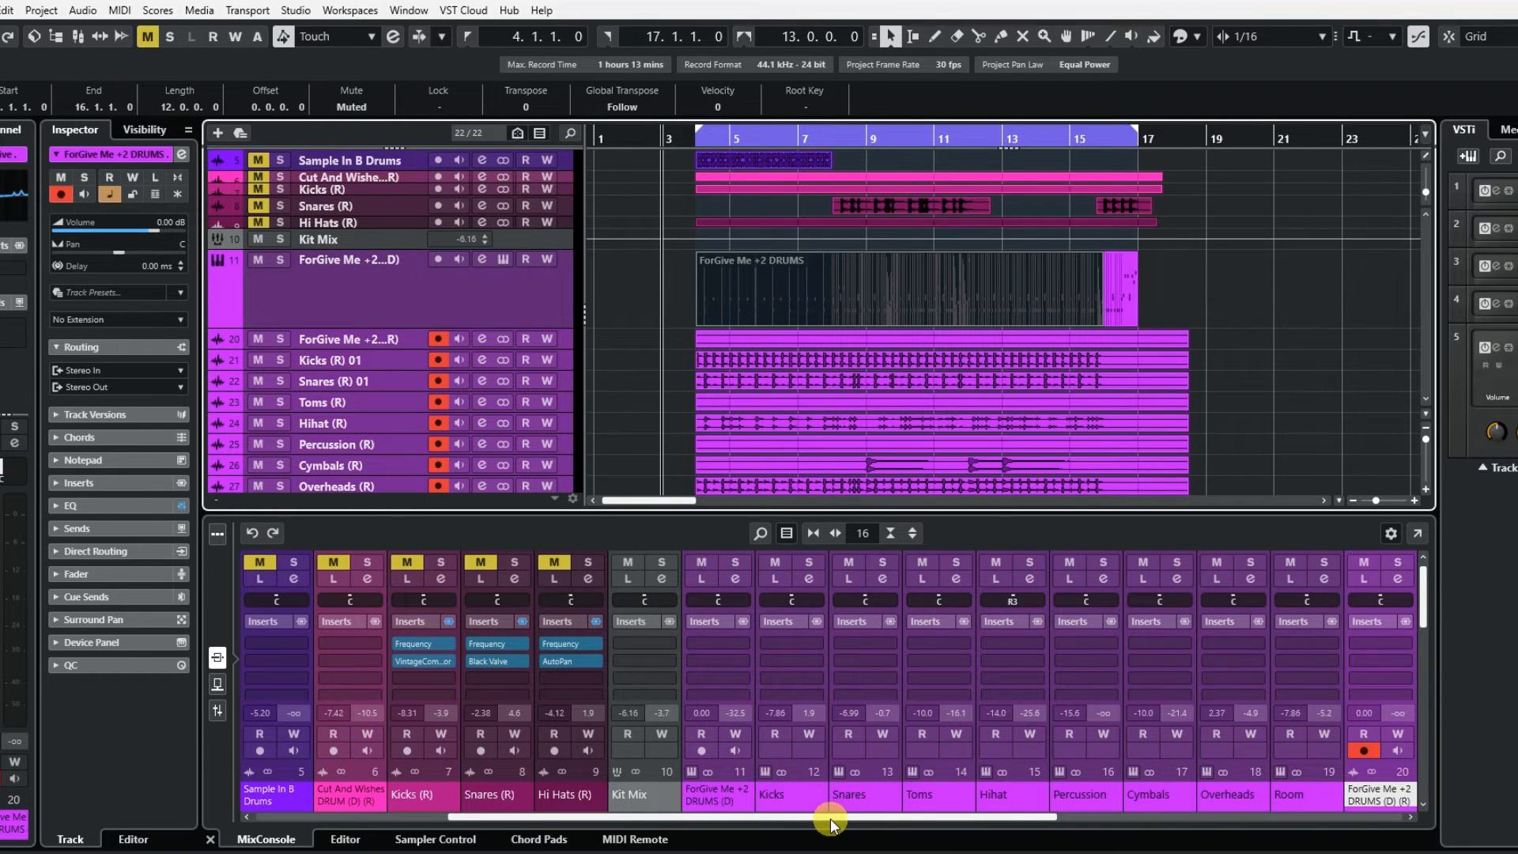
Play back the rendered ForGive Me +2 drum tracks and show their channel faders to watch the levels
left_click_drag(831, 819, 1178, 819)
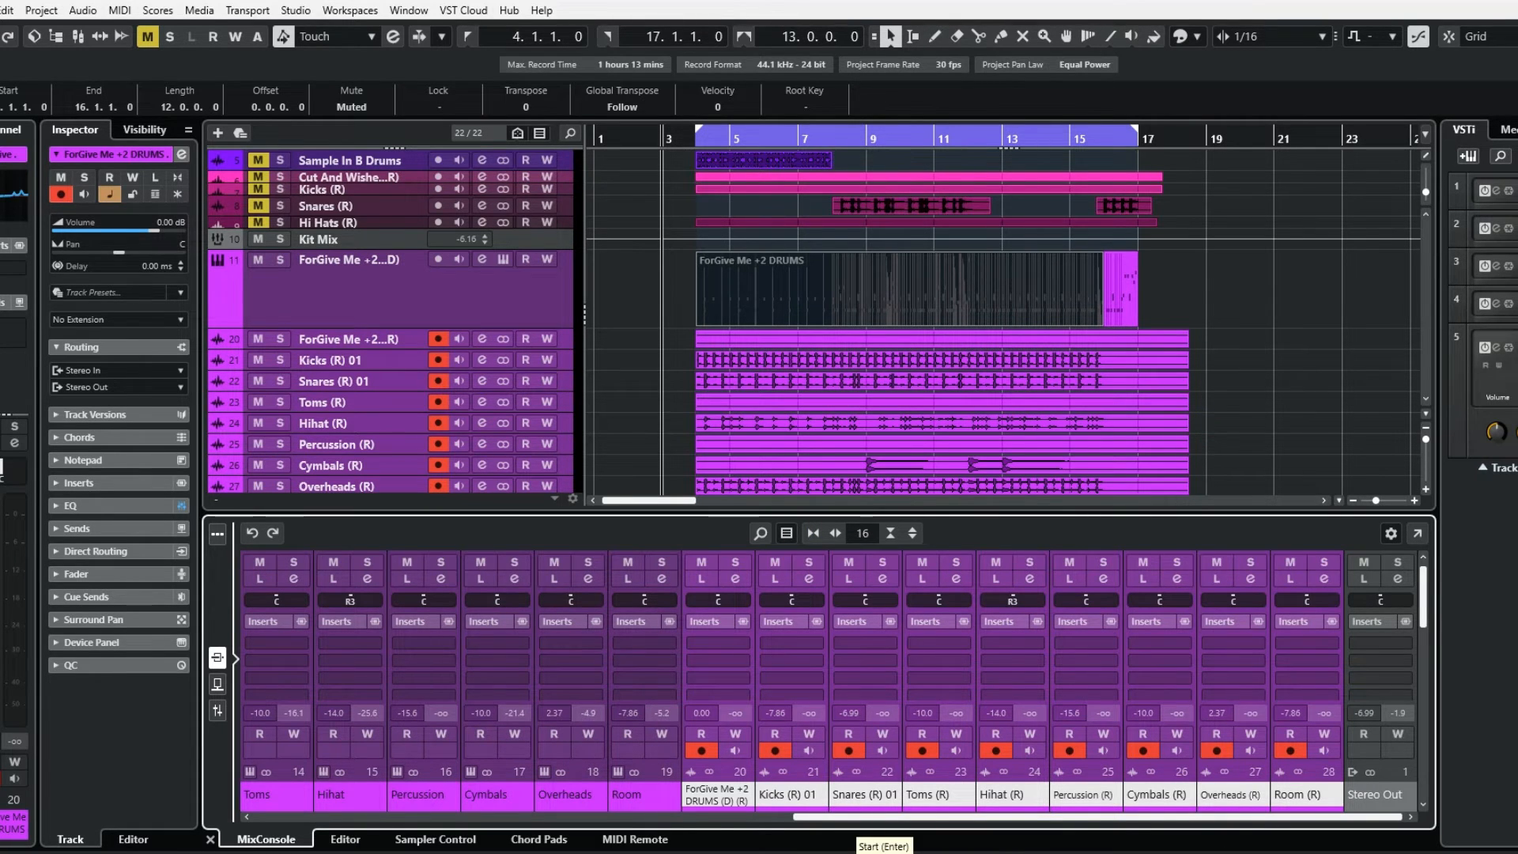
left_click(843, 853)
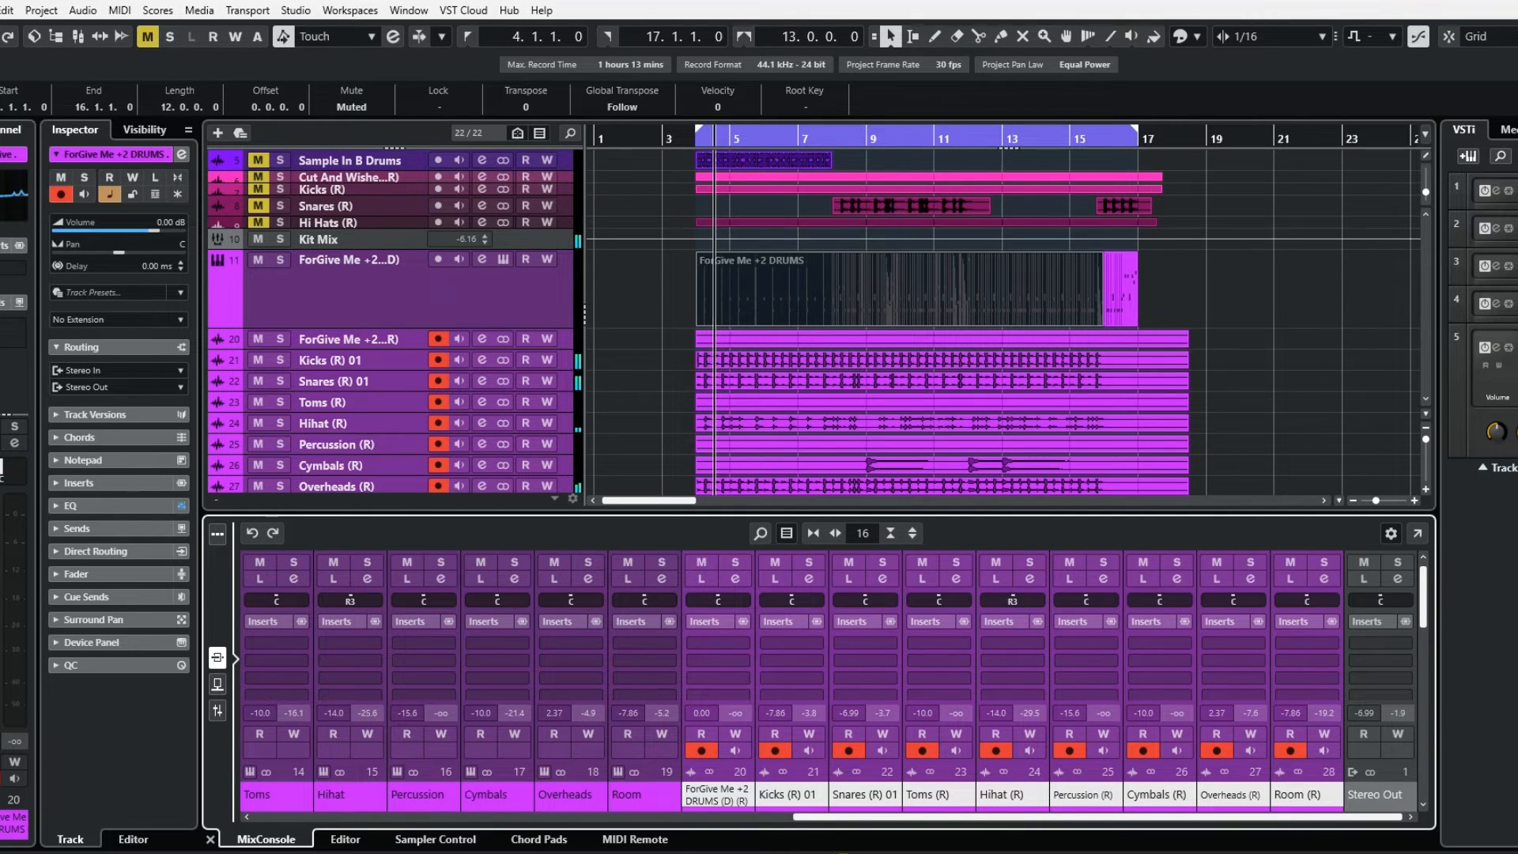
left_click(217, 712)
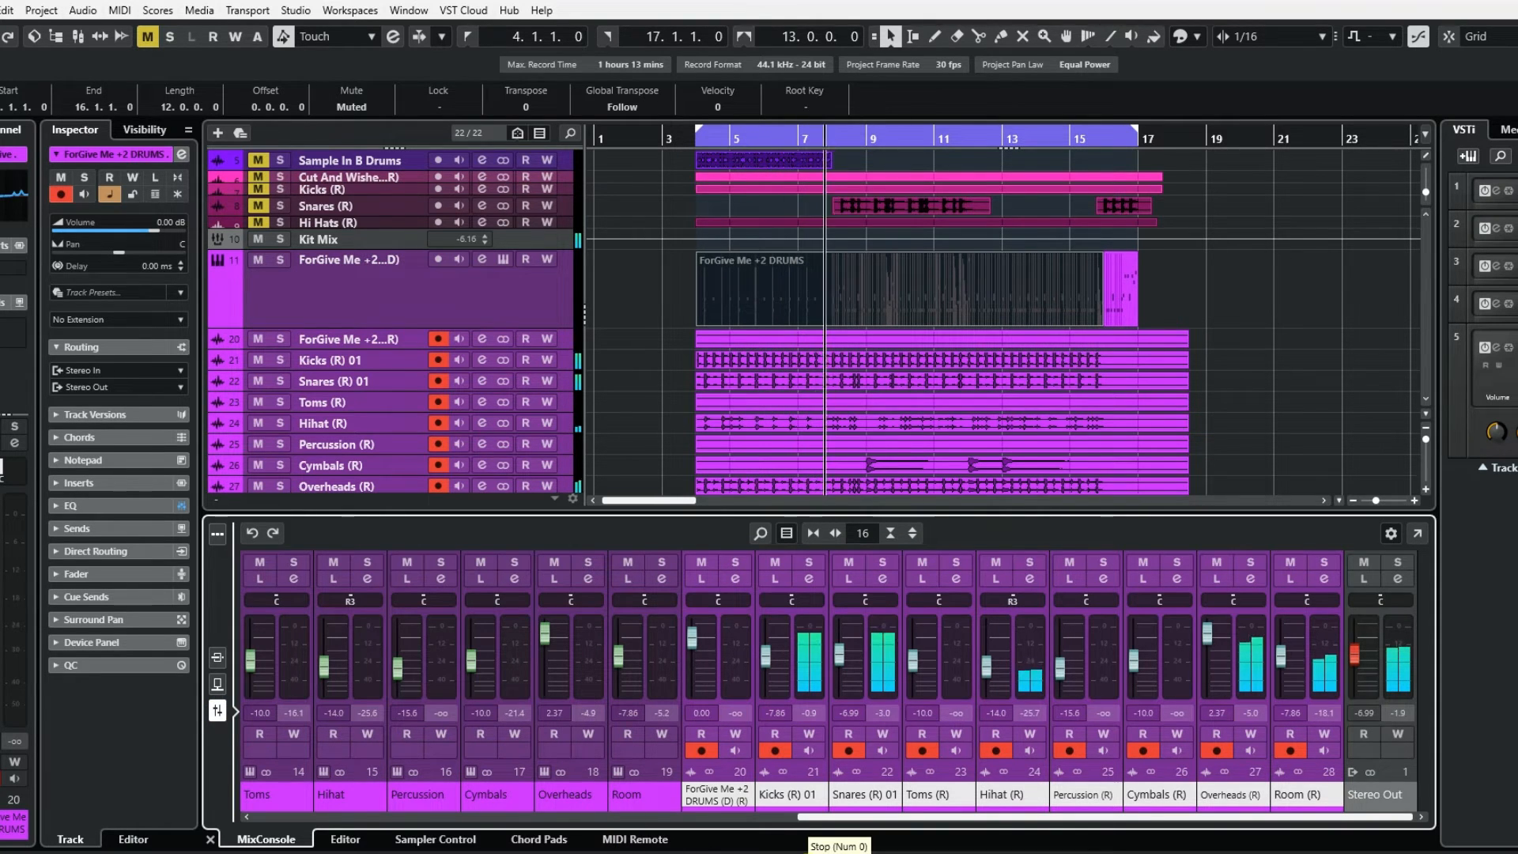
Start playback of the soloed ForGive Me +2 drum tracks from the start of their clips and disarm recording on Kicks (R) 01
left_click(681, 136)
scroll(677, 445, "down", 2)
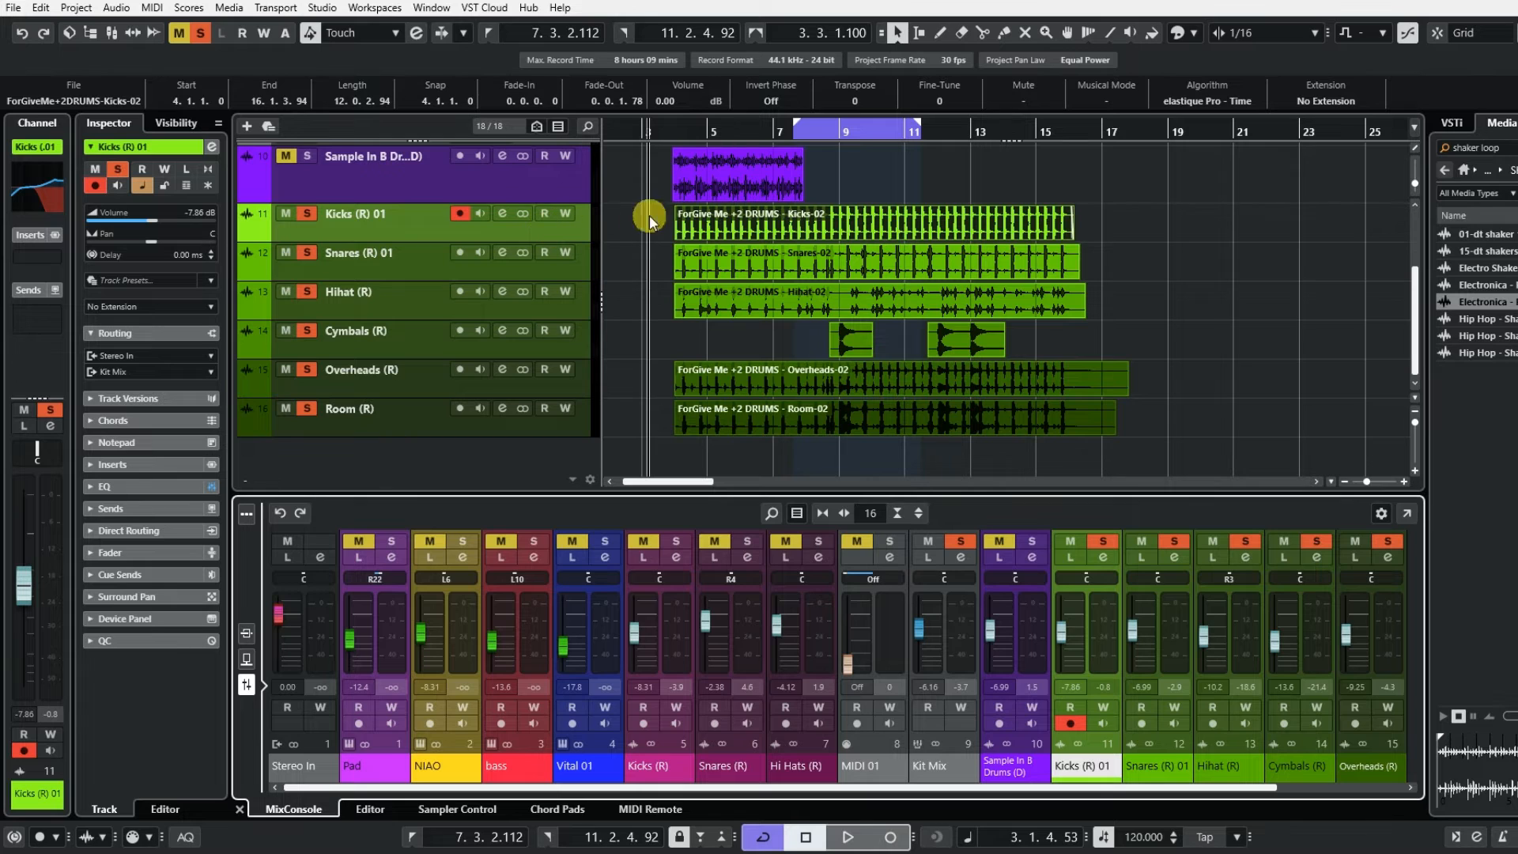
left_click(799, 216)
left_click(682, 161)
left_click(848, 838)
left_click(460, 213)
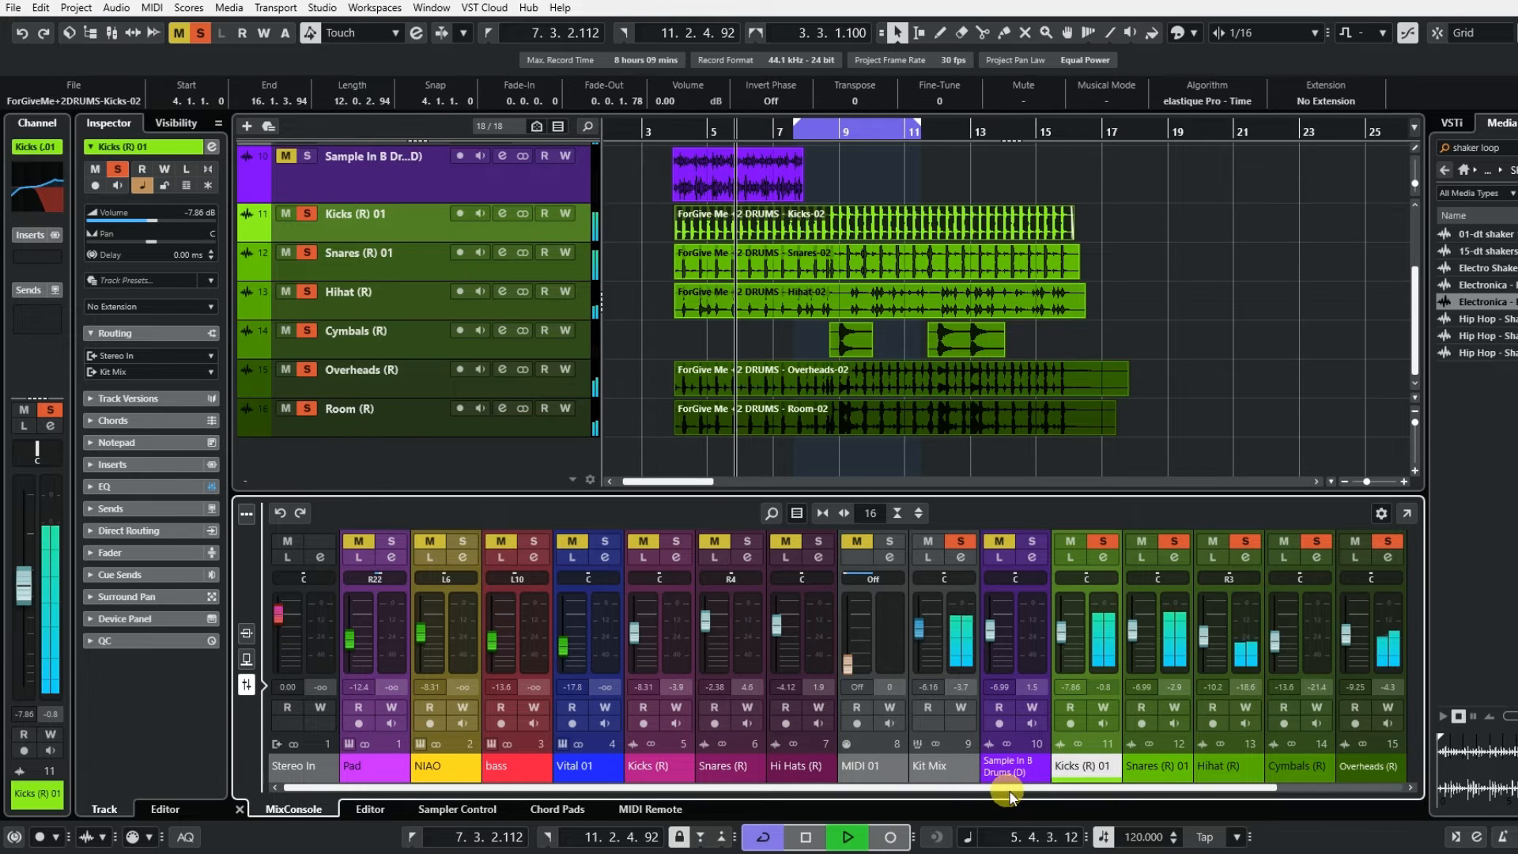
Lower the Stereo Out fader to -3.88 dB during playback, then stop the transport
left_click_drag(1010, 795, 1107, 800)
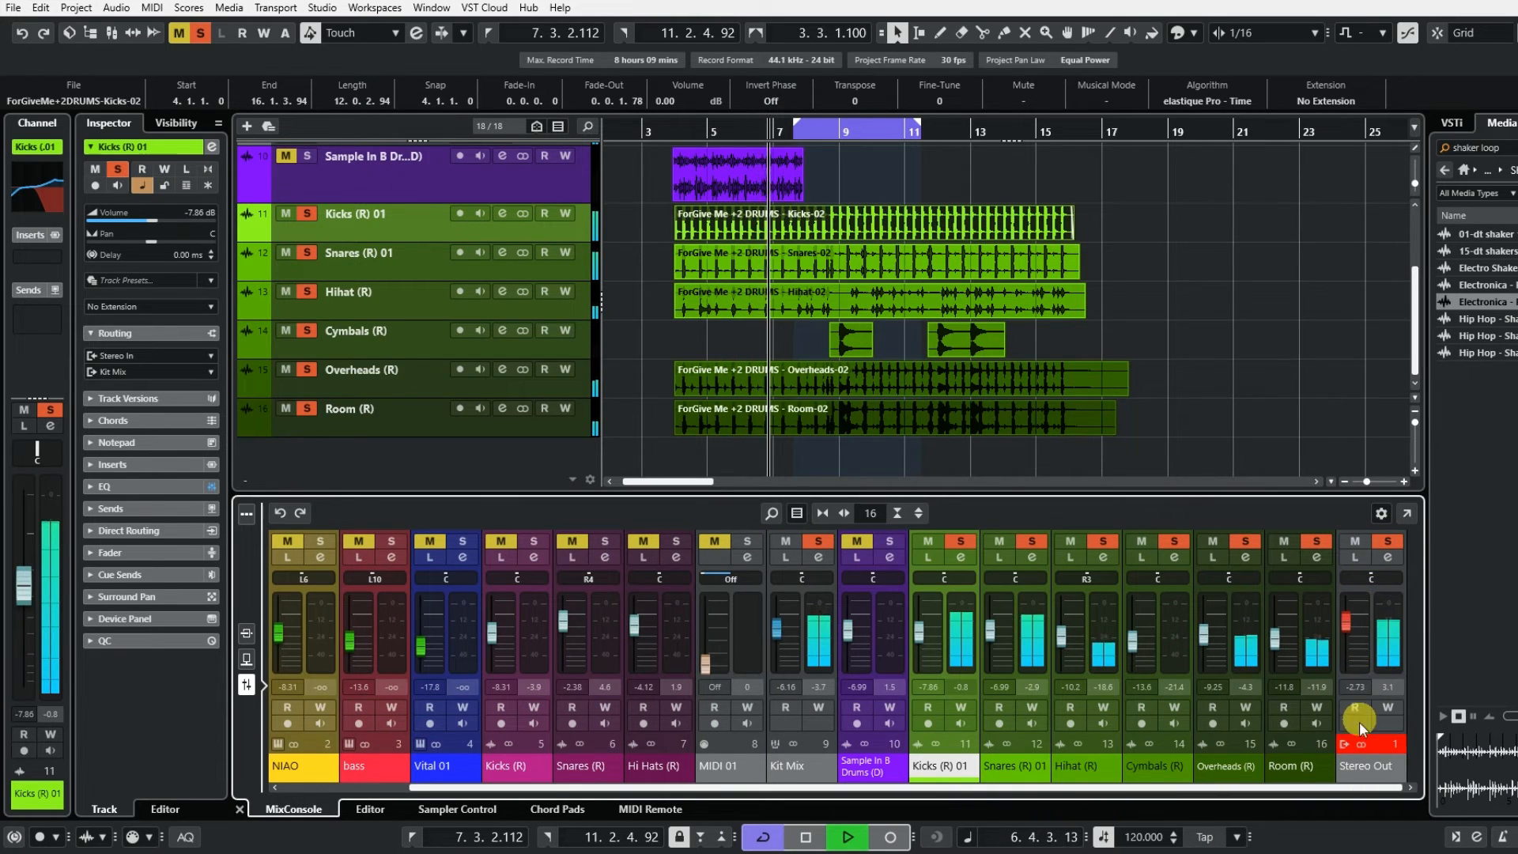
left_click_drag(1348, 625, 1347, 626)
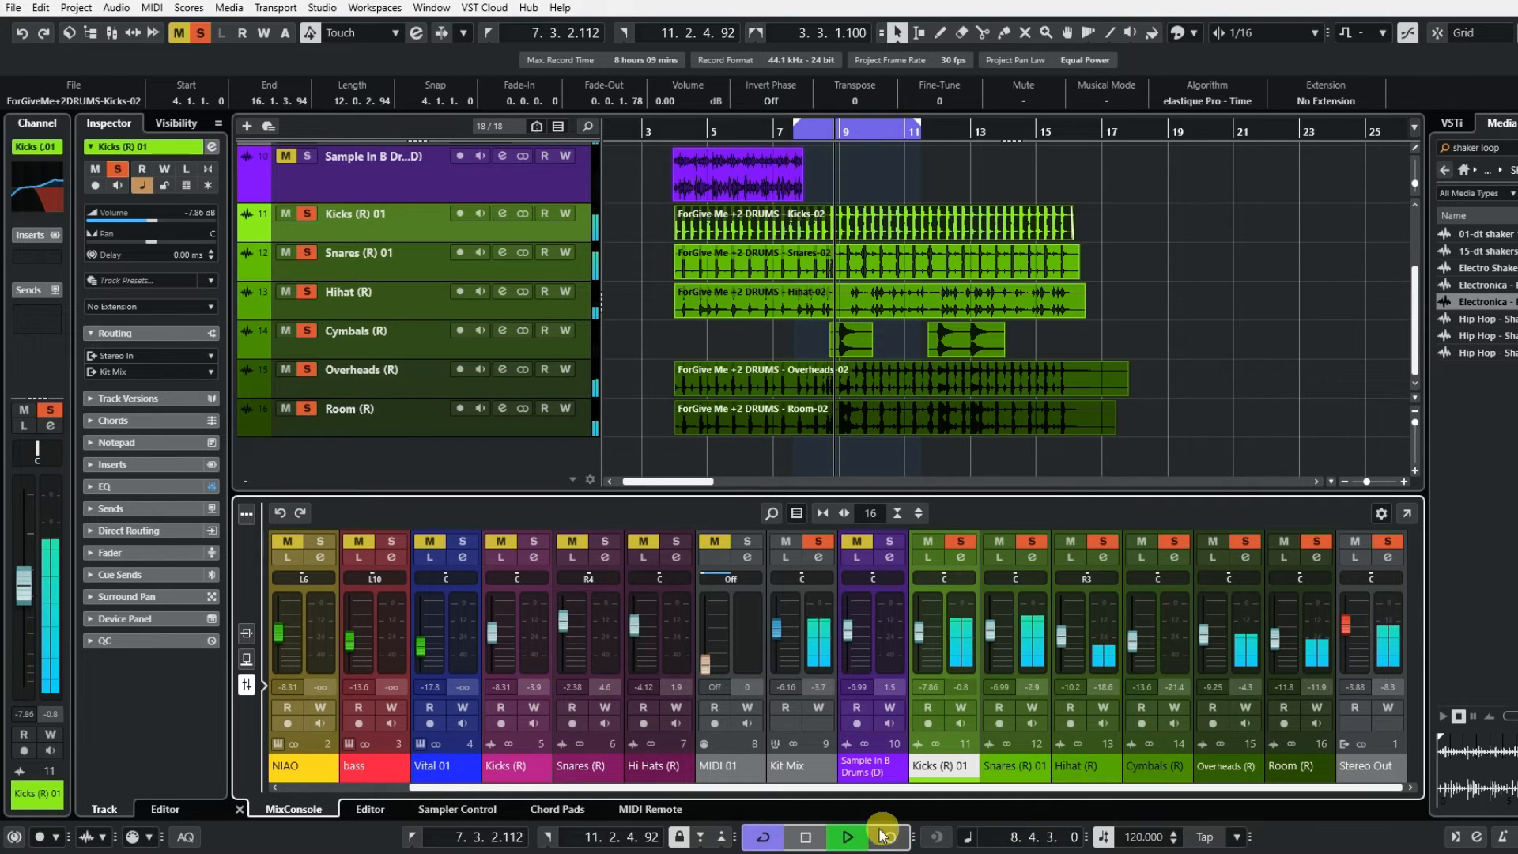
left_click(806, 836)
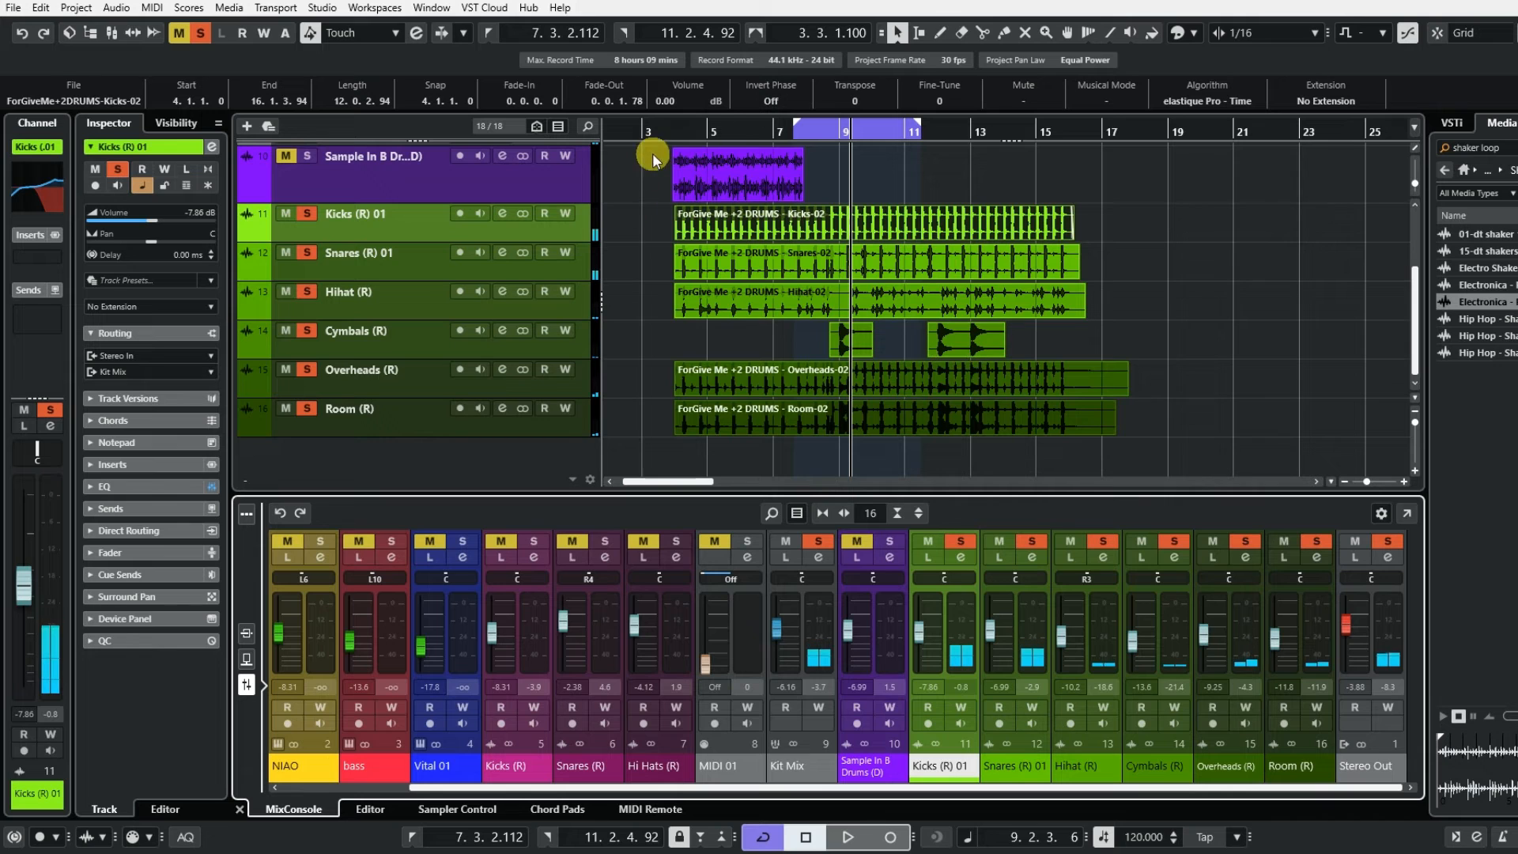
Raise the event volume of the Electronica percussion clip on Sample In B Drums and hide the right zone
left_click(722, 190)
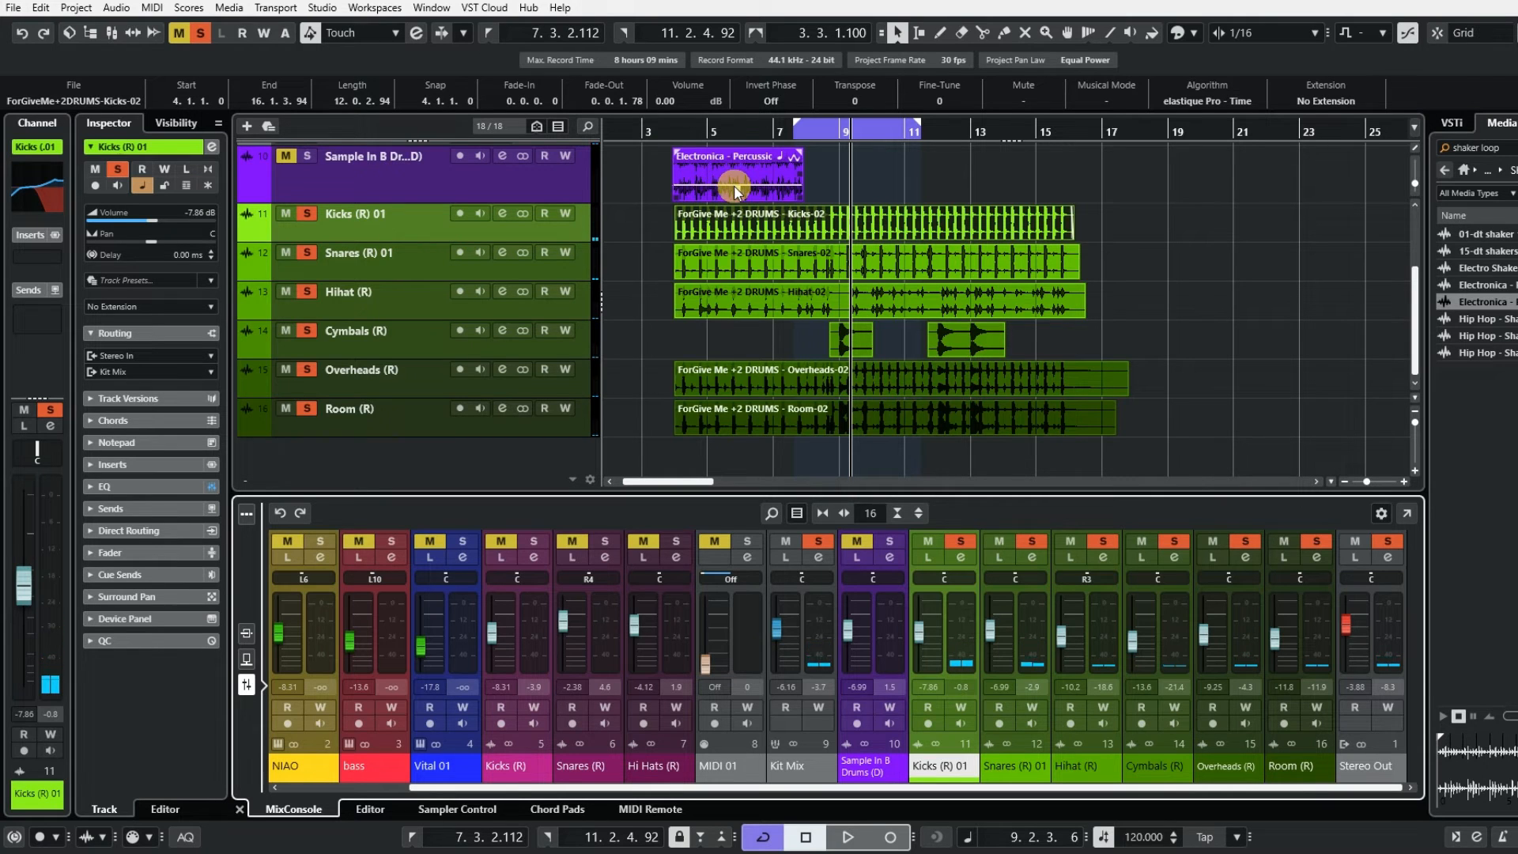
left_click_drag(733, 190, 744, 174)
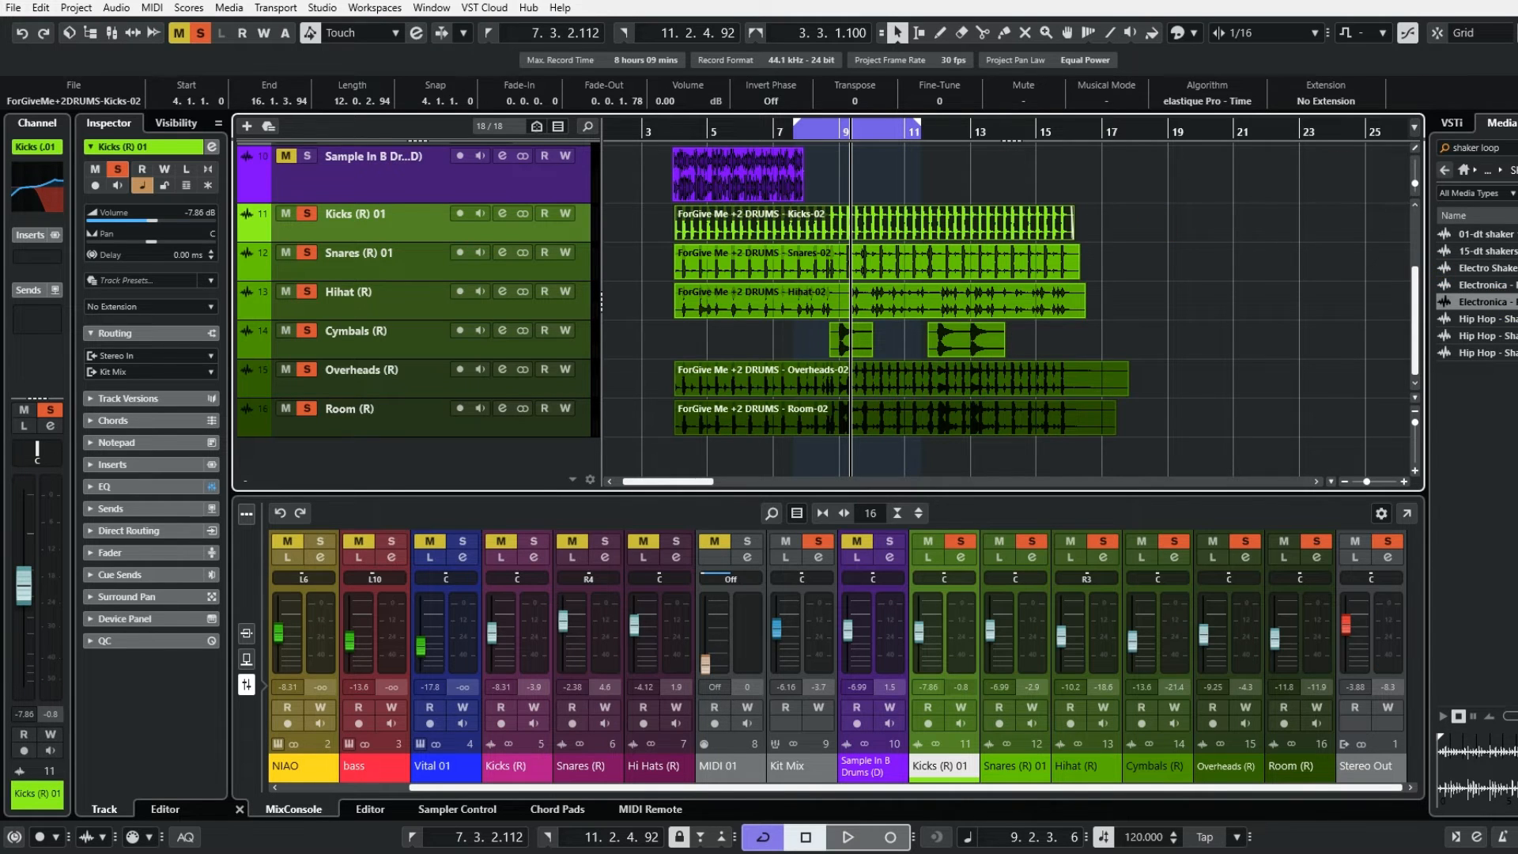
left_click(1516, 33)
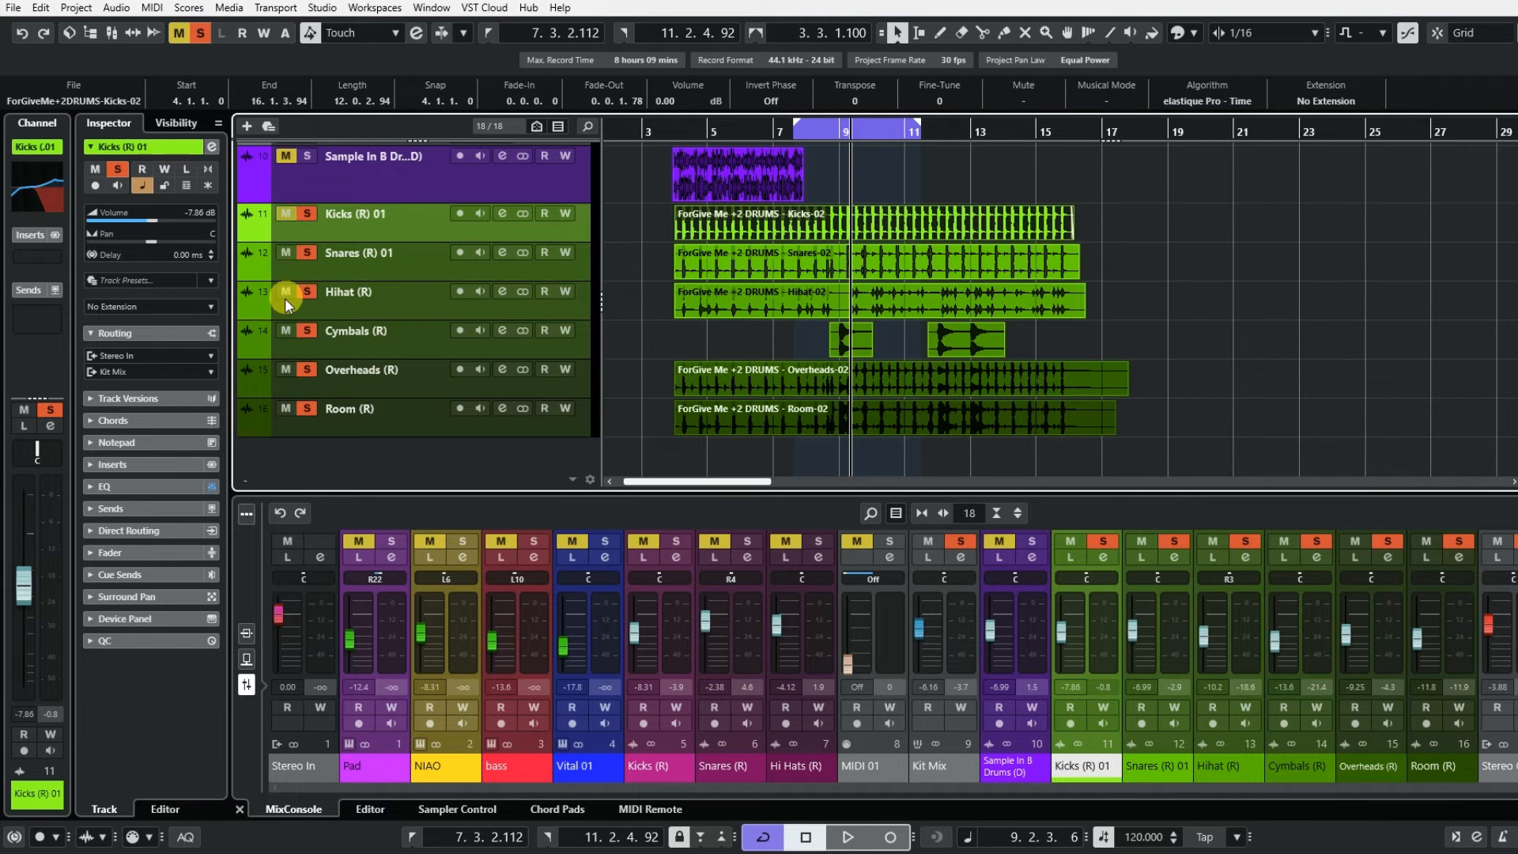
Mute the Kicks (R) 01, Snares (R) 01, Hihat, Cymbals, Overheads and Room tracks and solo Sample In B Drums
left_click_drag(285, 297, 286, 262)
left_click_drag(287, 335, 287, 410)
scroll(306, 269, "up", 3)
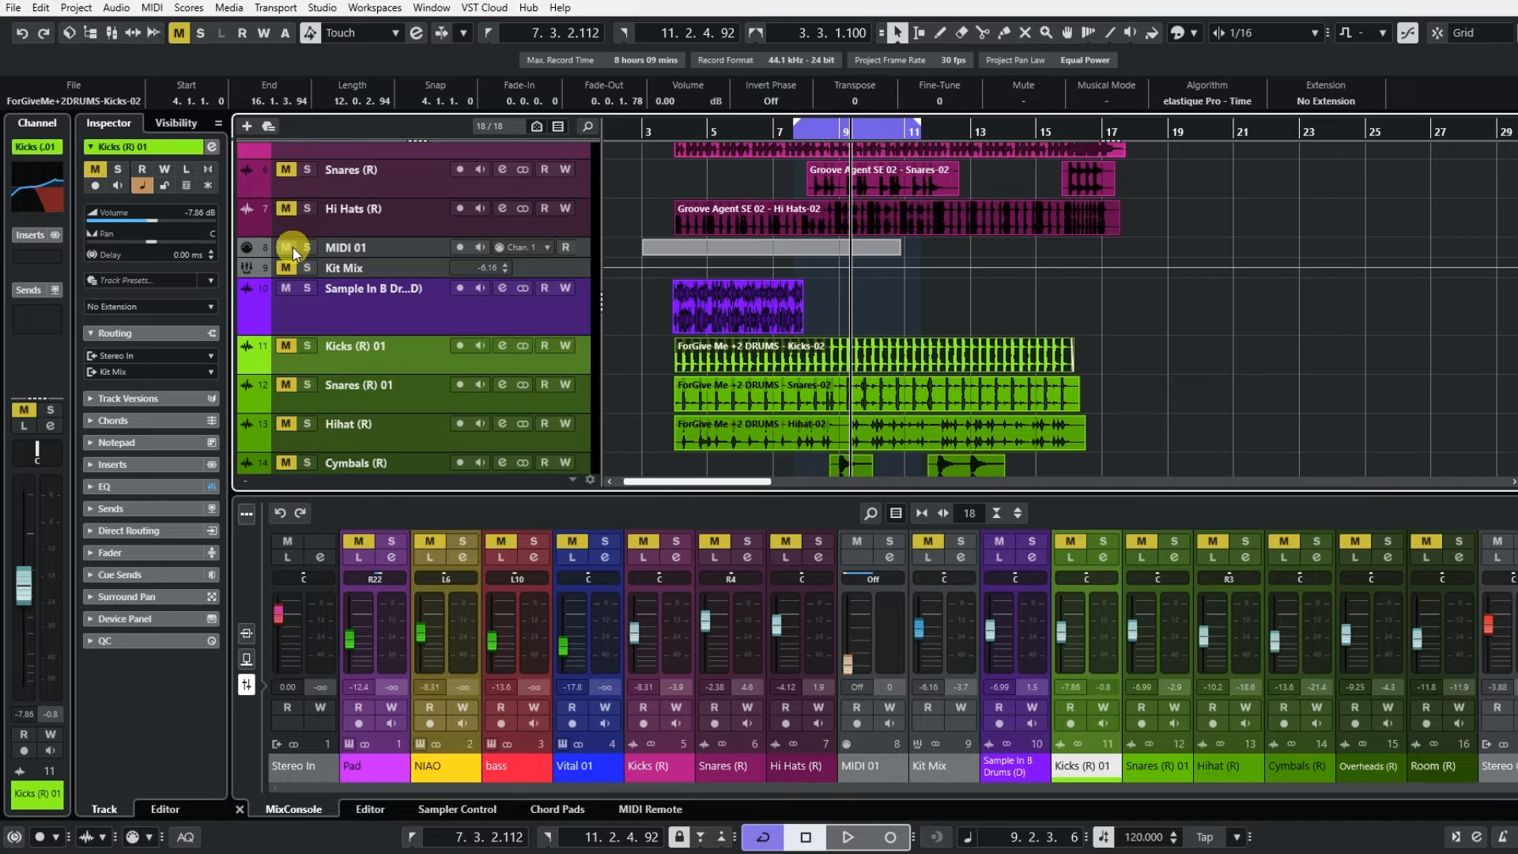
left_click(311, 289)
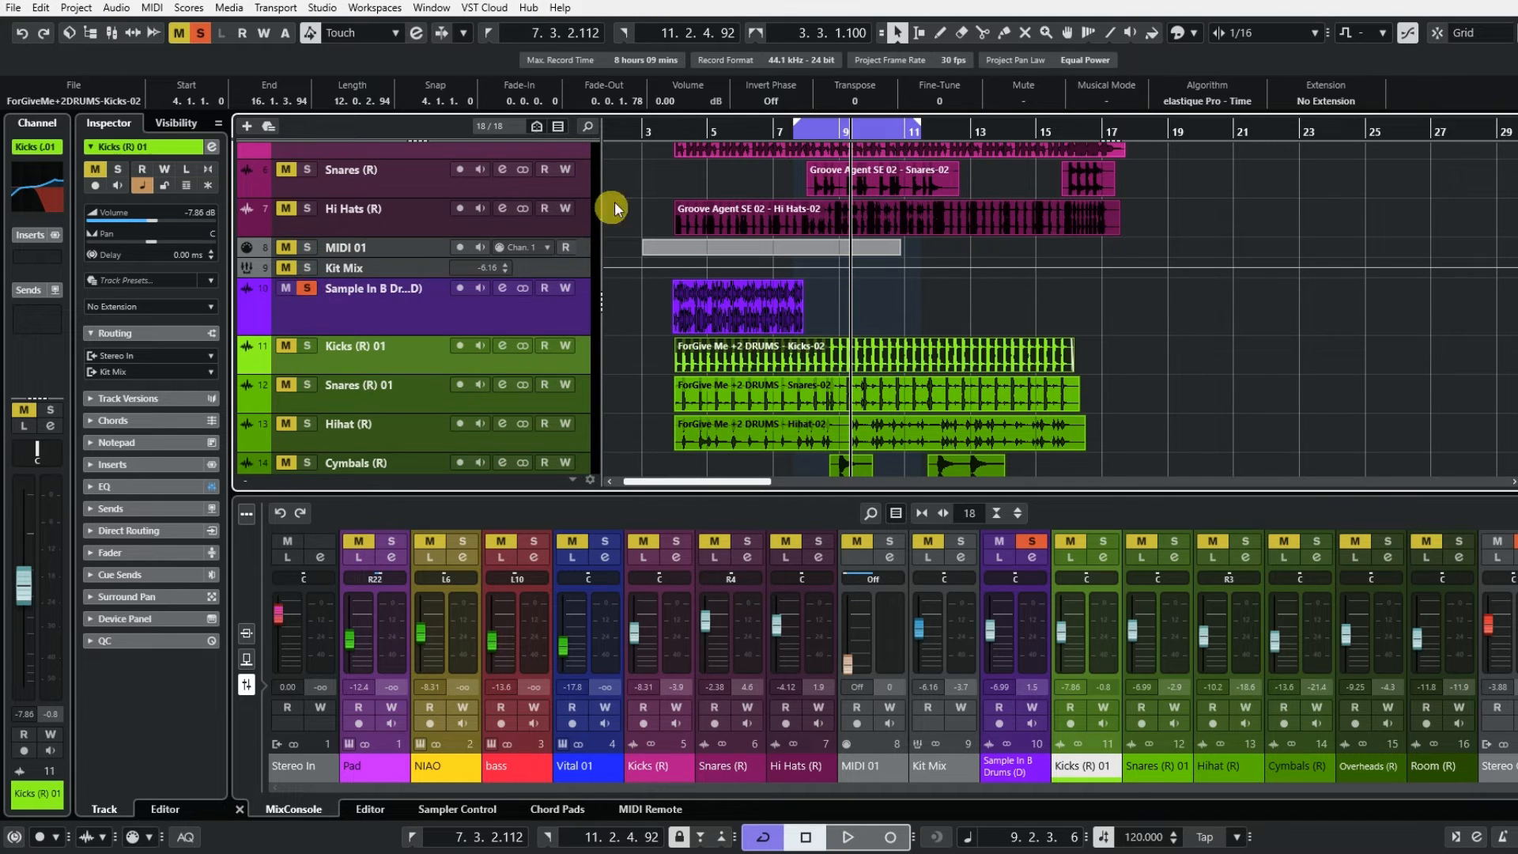
Audition the soloed Sample In B Drums loop from bar 4 and return the playhead to just before the clip
left_click(678, 135)
scroll(693, 213, "down", 2)
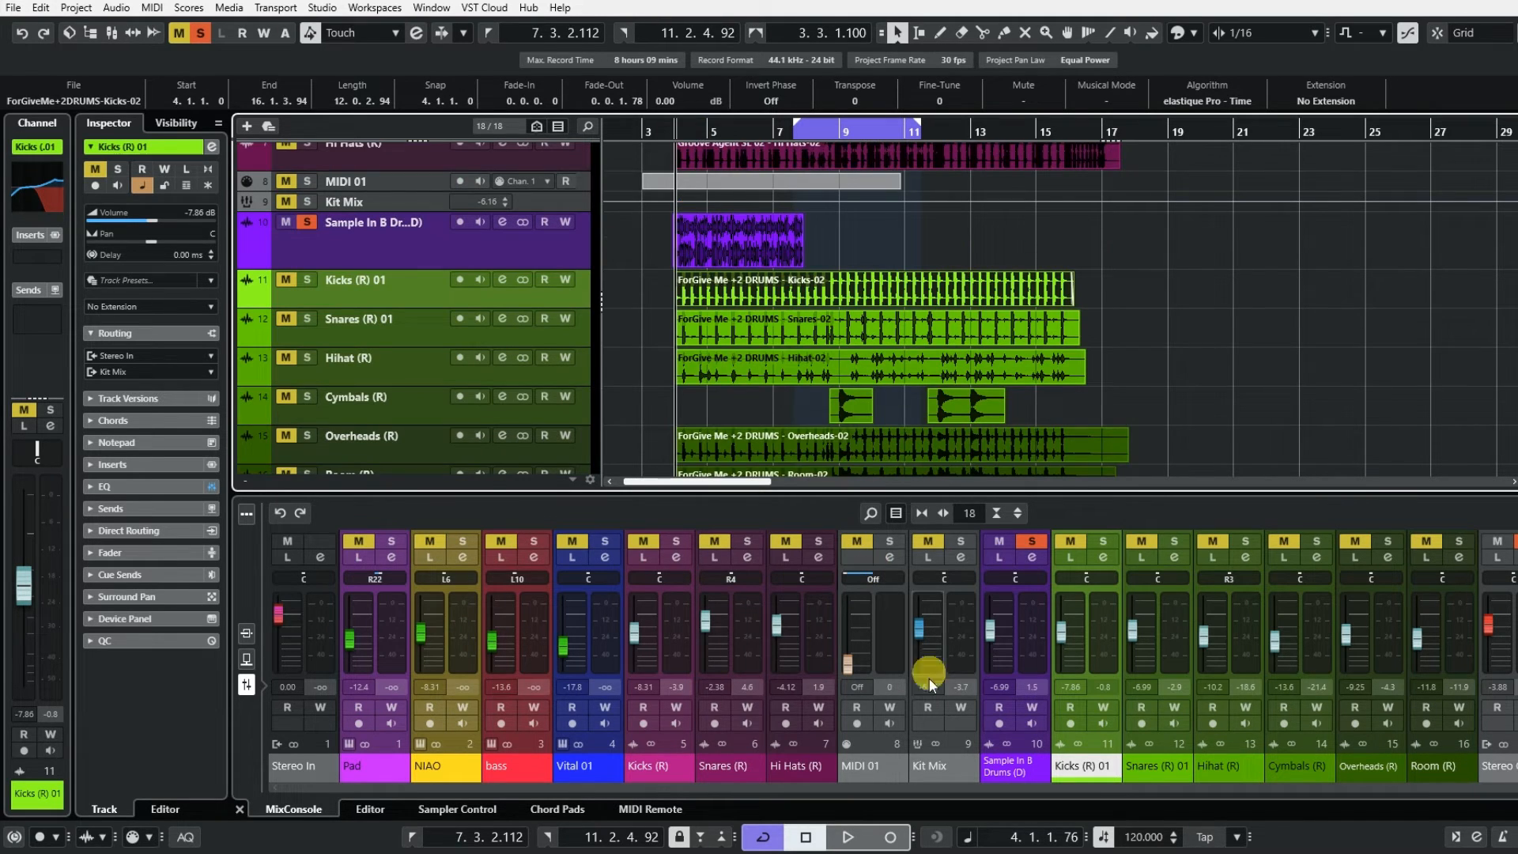
left_click(850, 838)
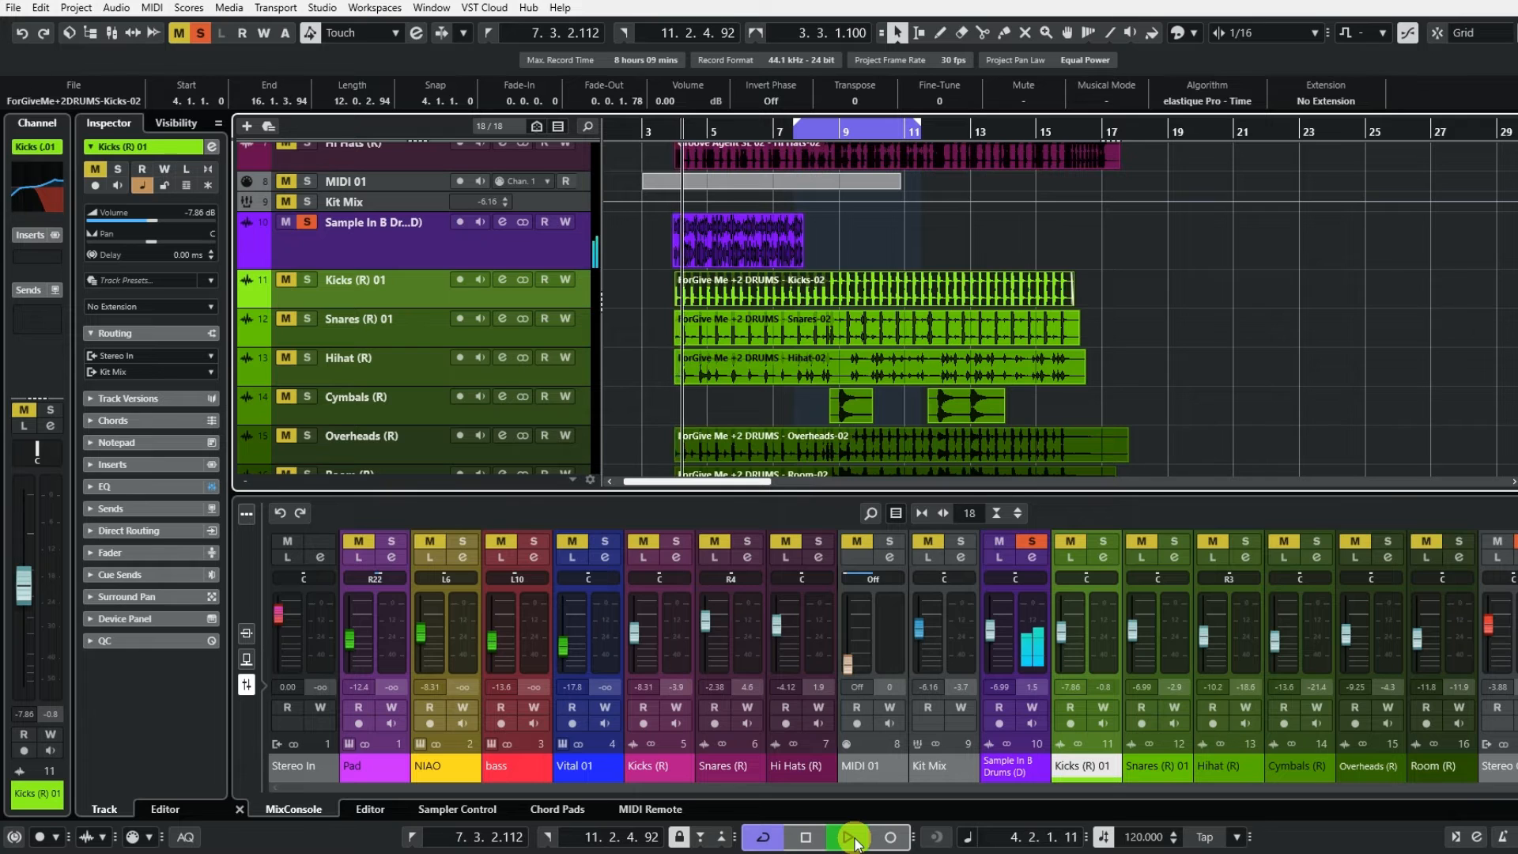
left_click(810, 838)
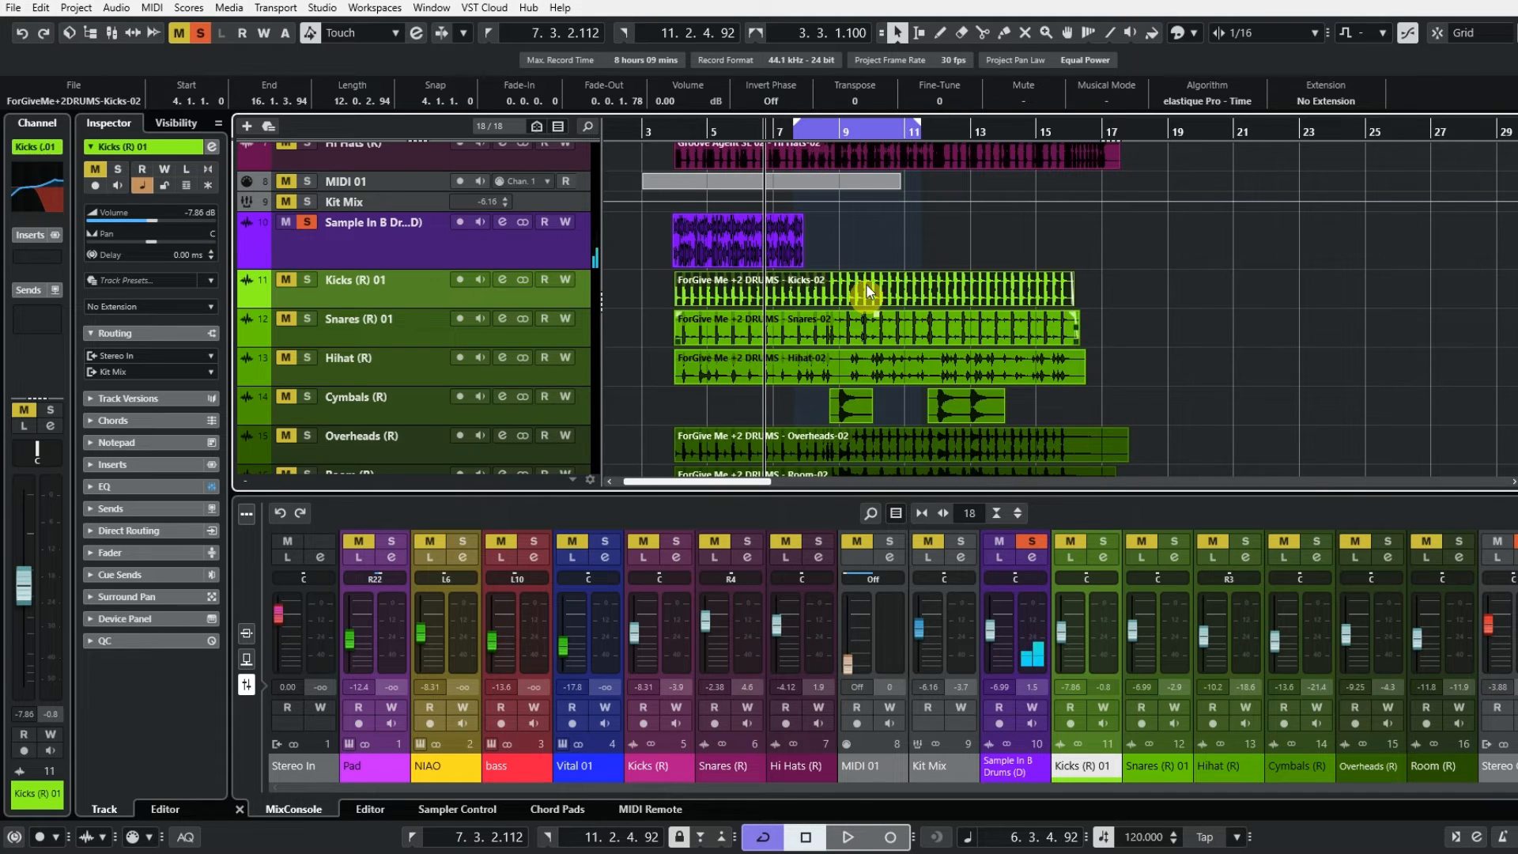
left_click(665, 126)
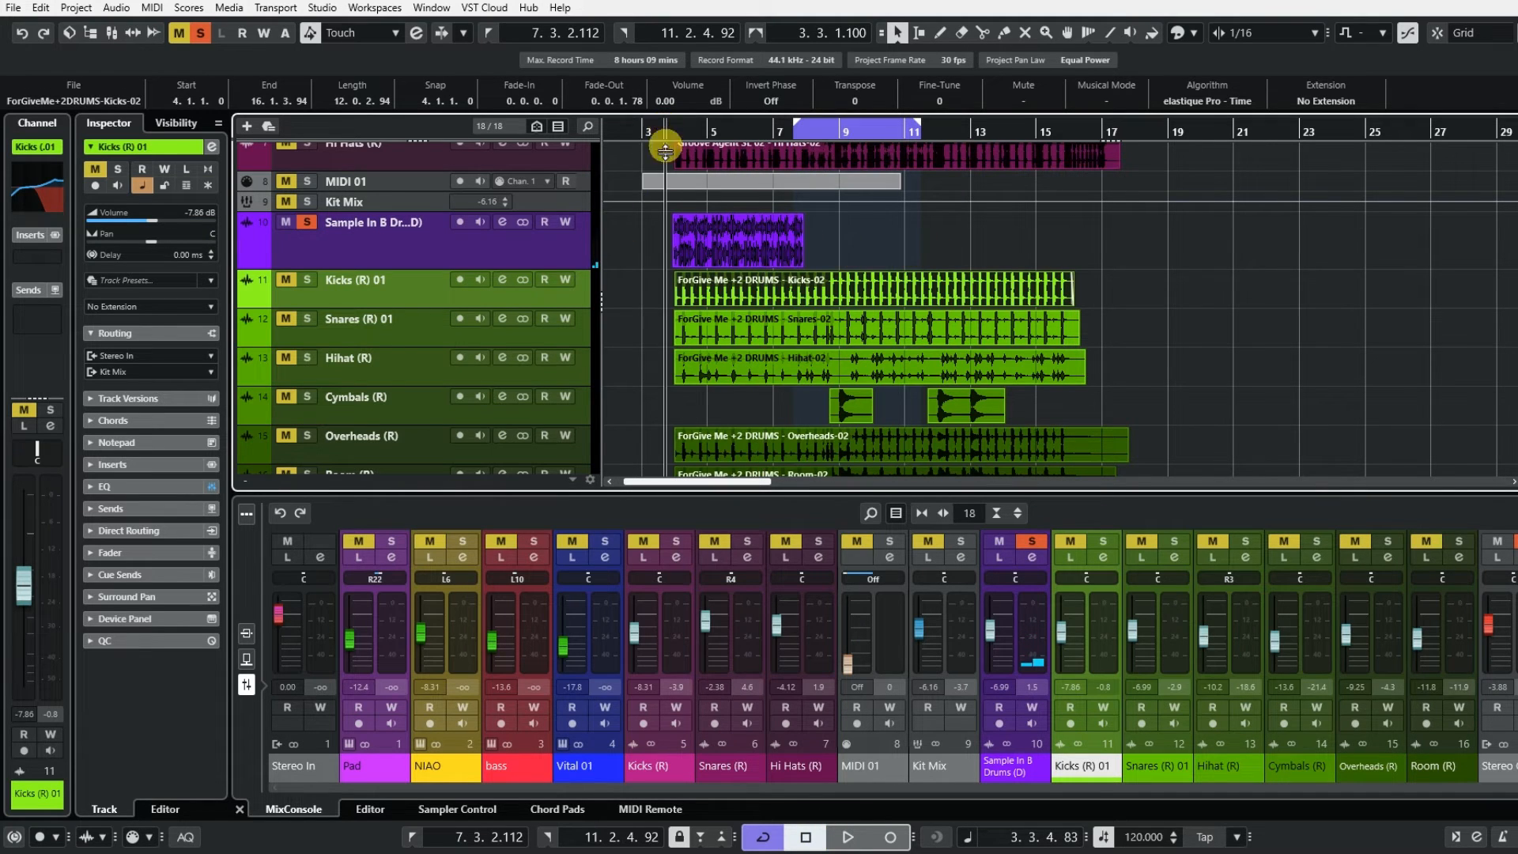
left_click(696, 249)
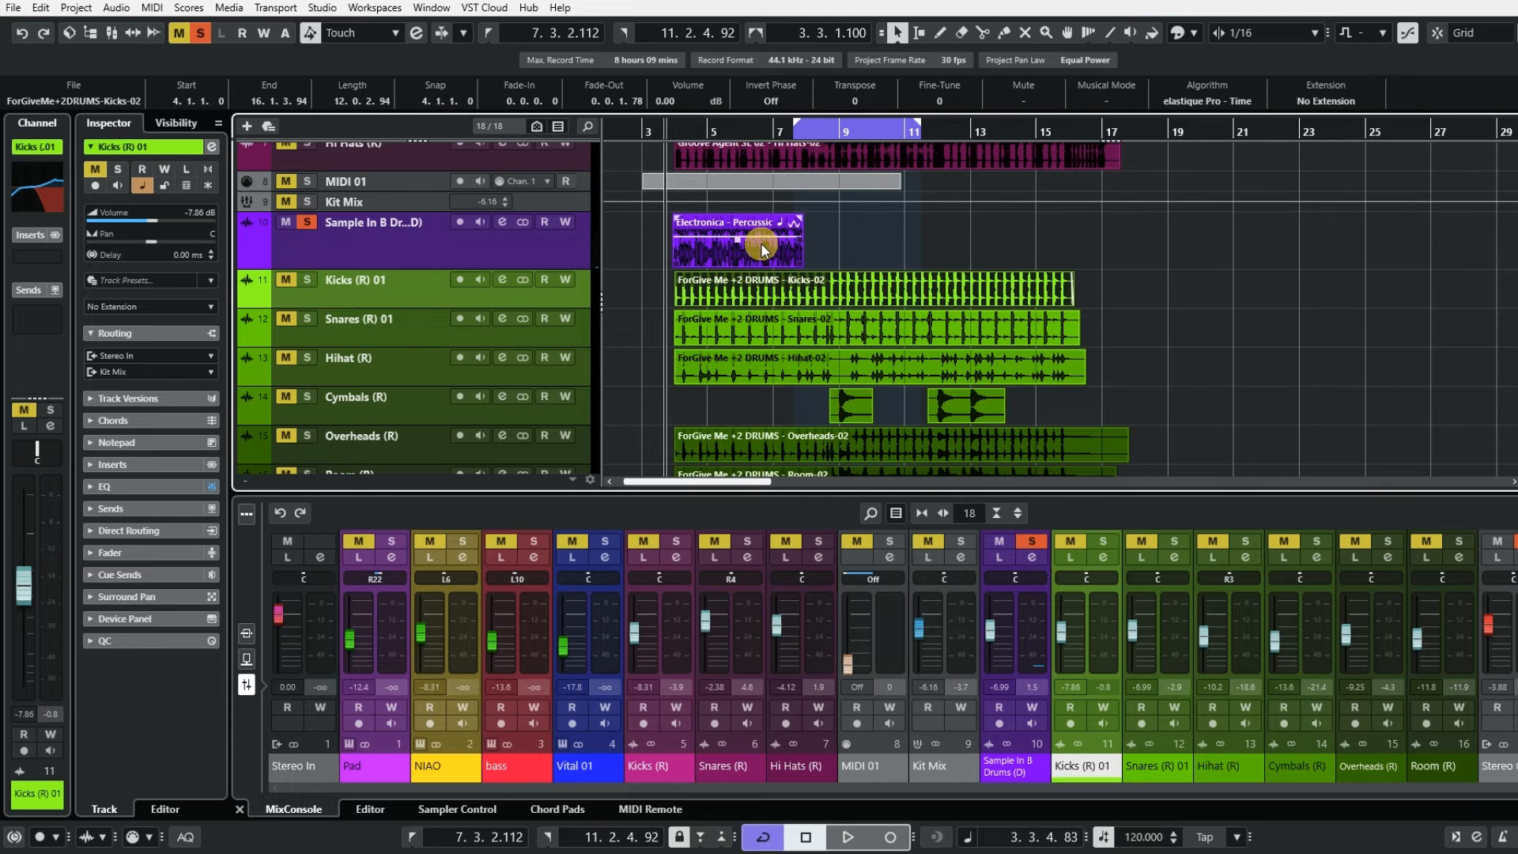
left_click(756, 292)
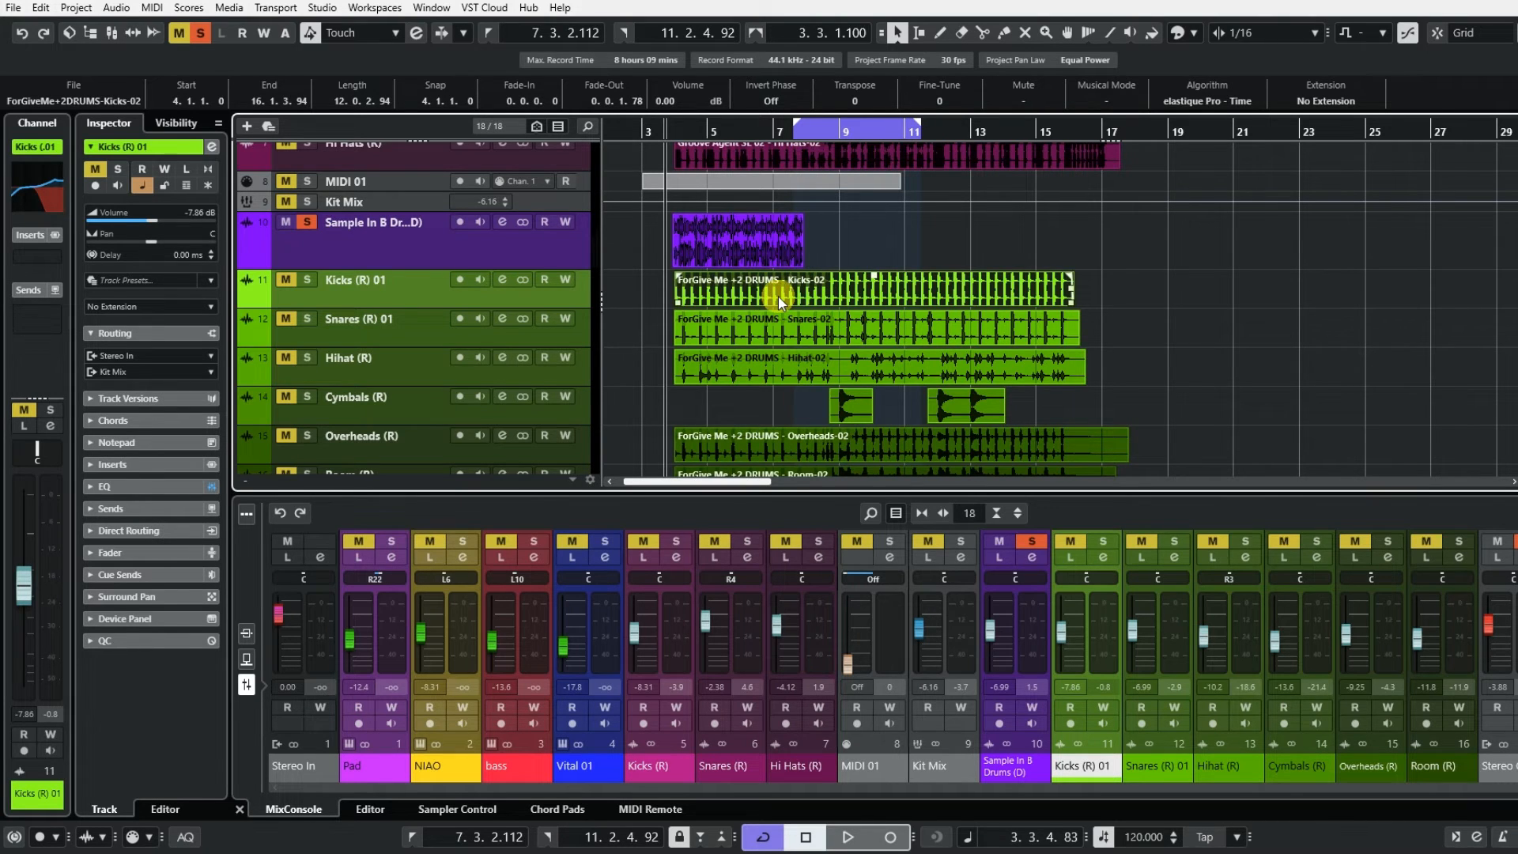
left_click(819, 249)
Unsolo Sample In B Drums and play Kicks (R) 01 soloed together with the Kit Mix group
left_click(306, 224)
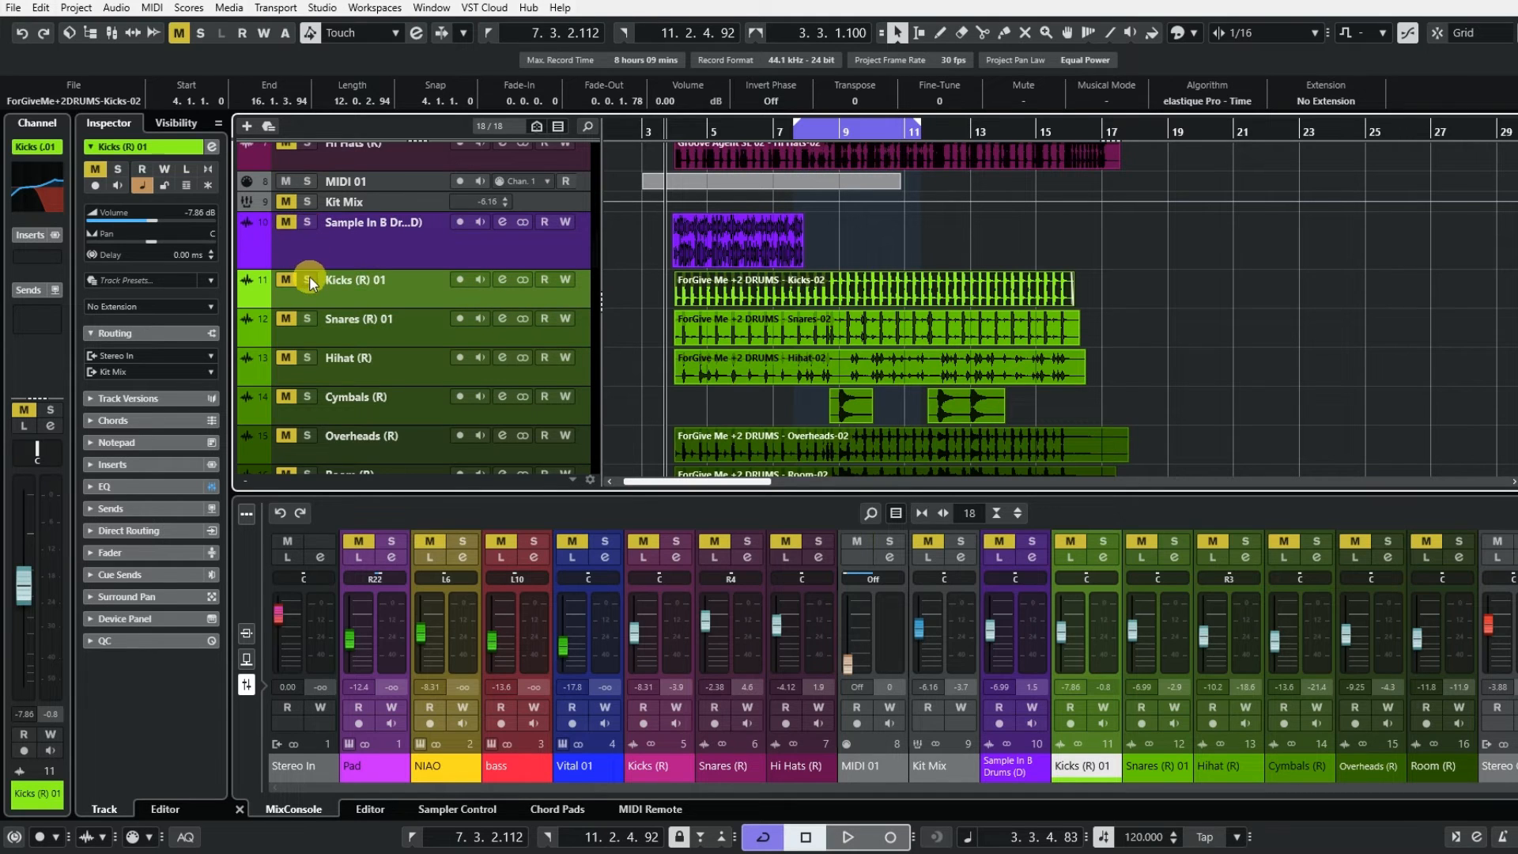
left_click(307, 279)
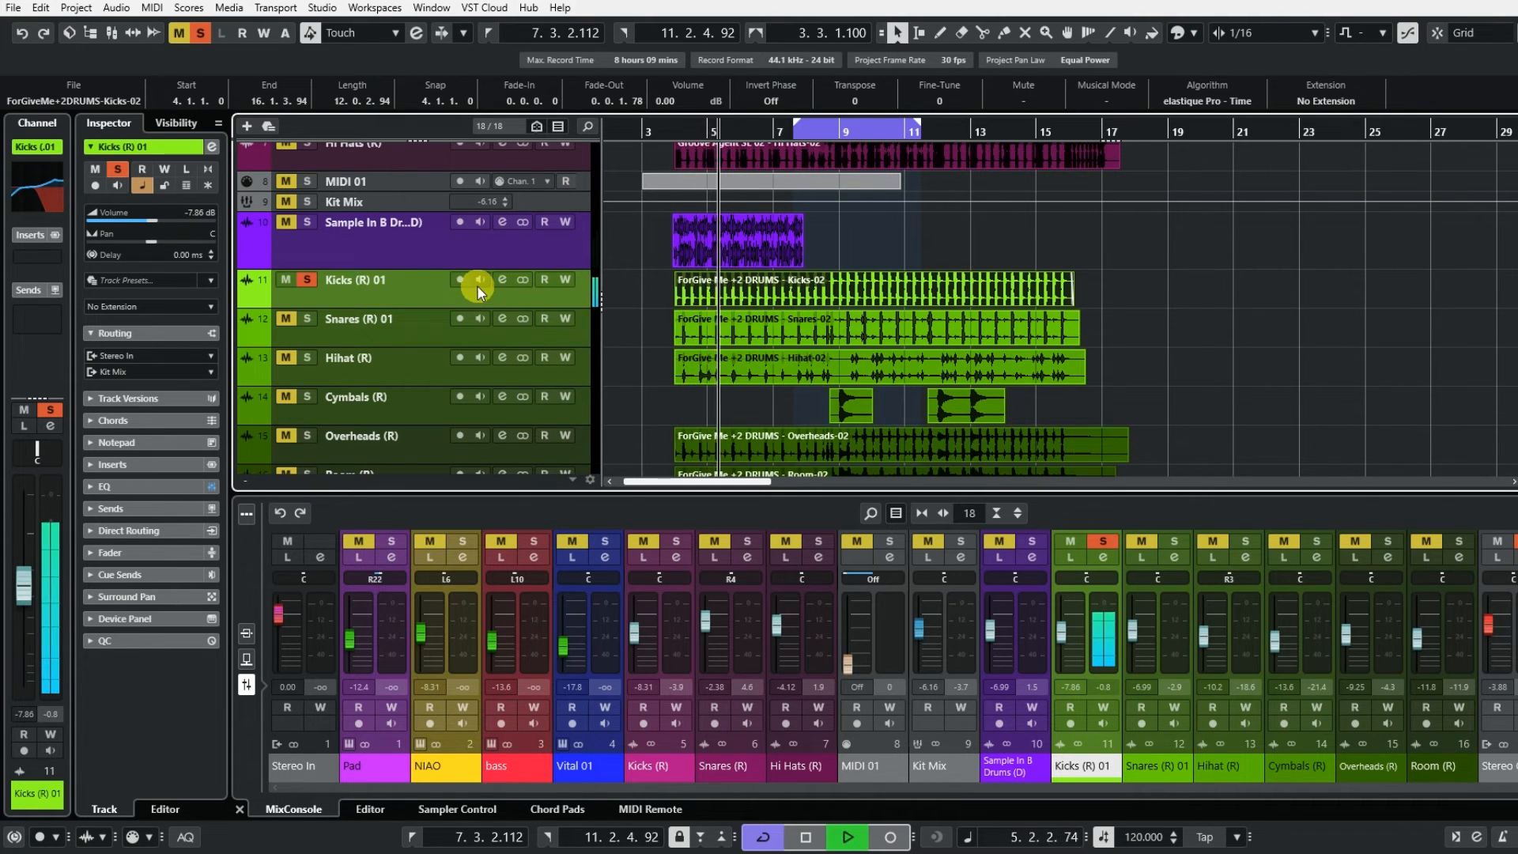
left_click(308, 202)
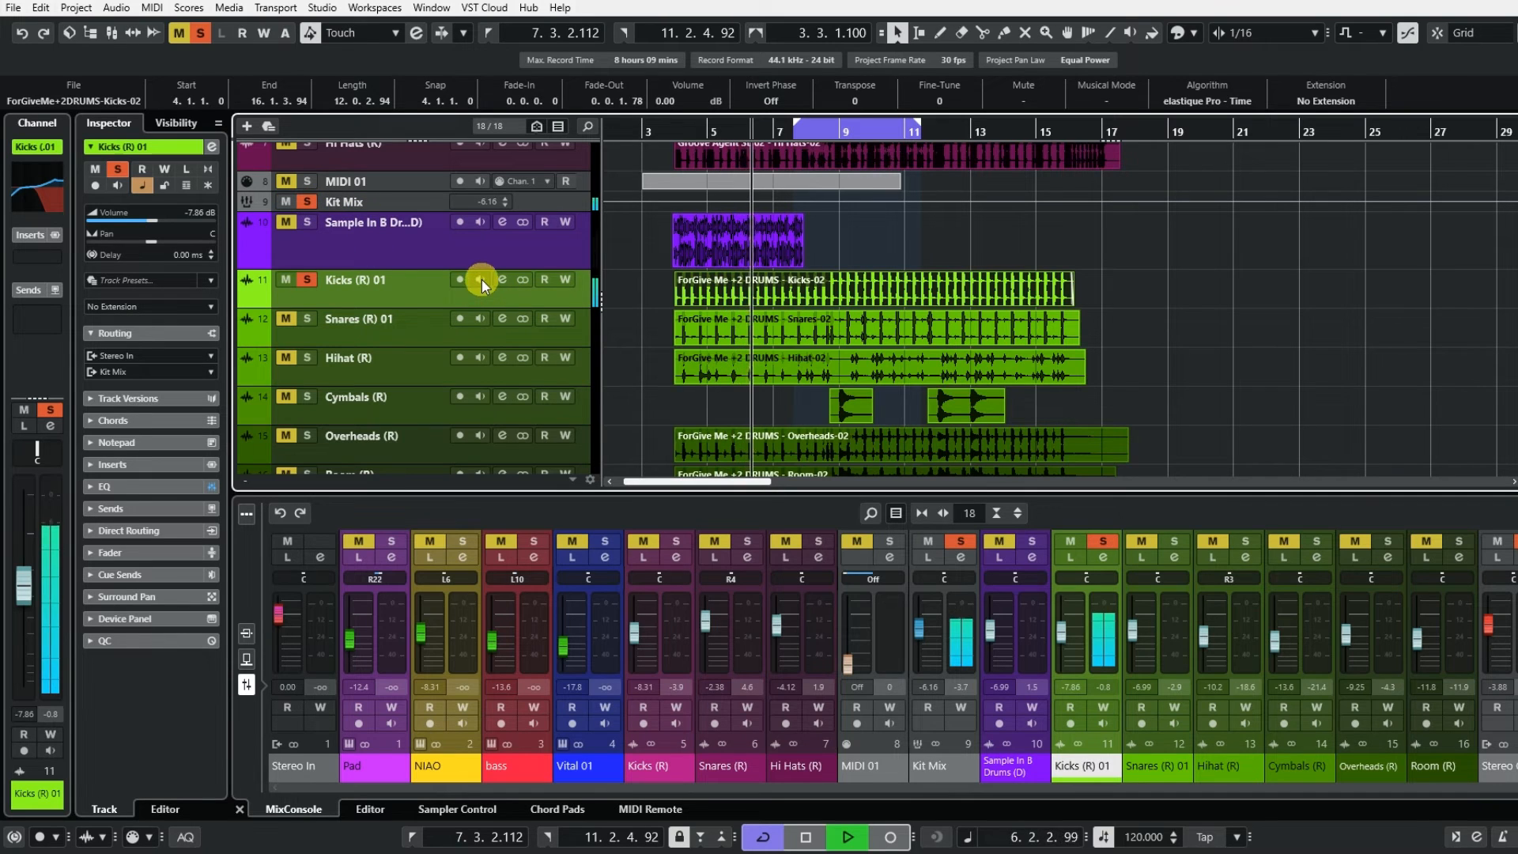
Examine the equalizer in the Kicks (R) 01 channel settings during playback, then close it and stop the transport
left_click(504, 283)
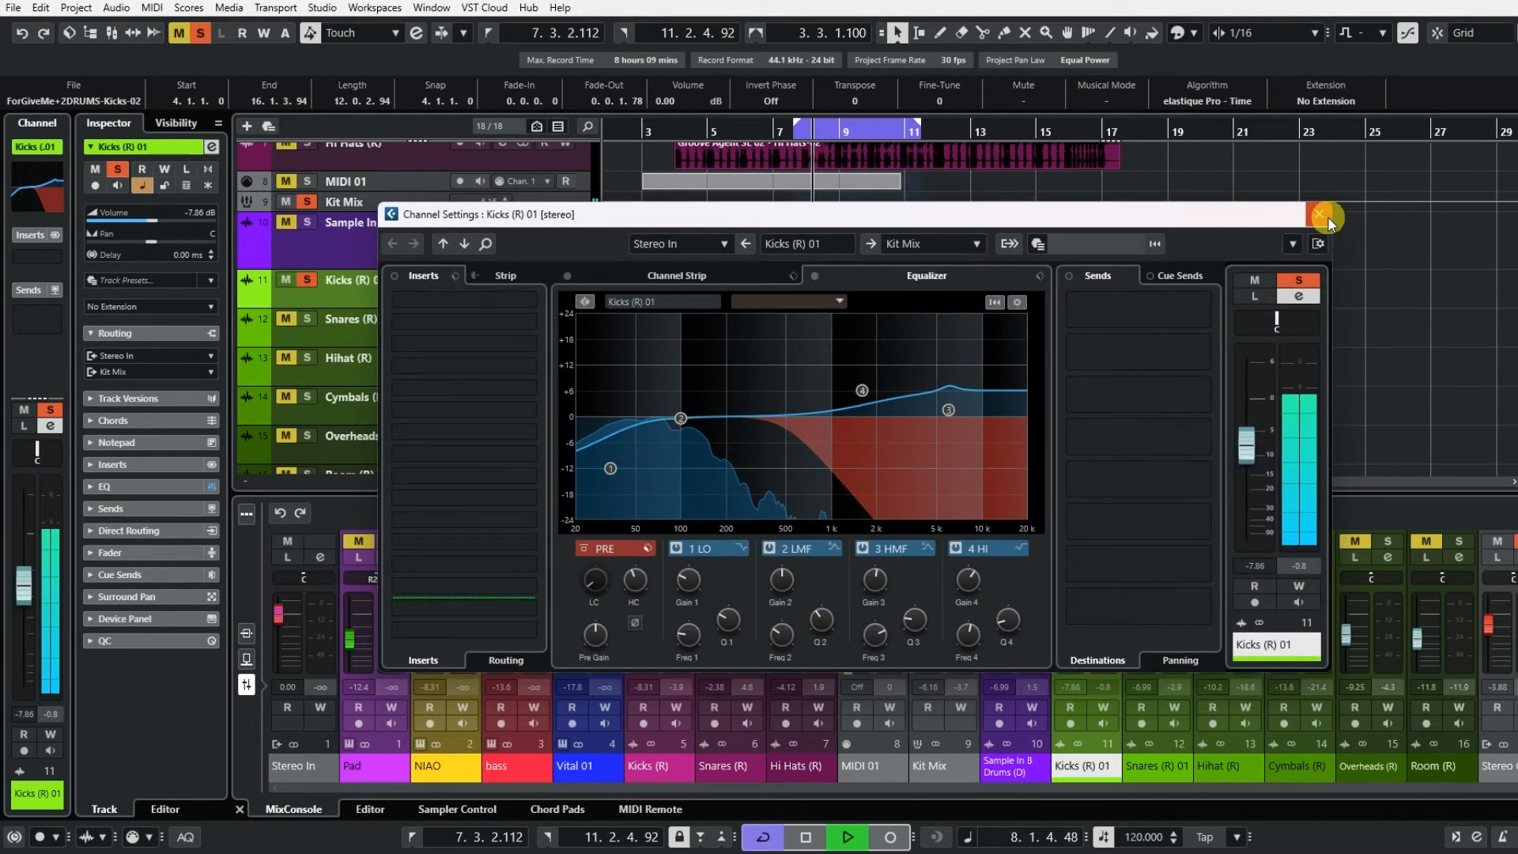
left_click(1322, 216)
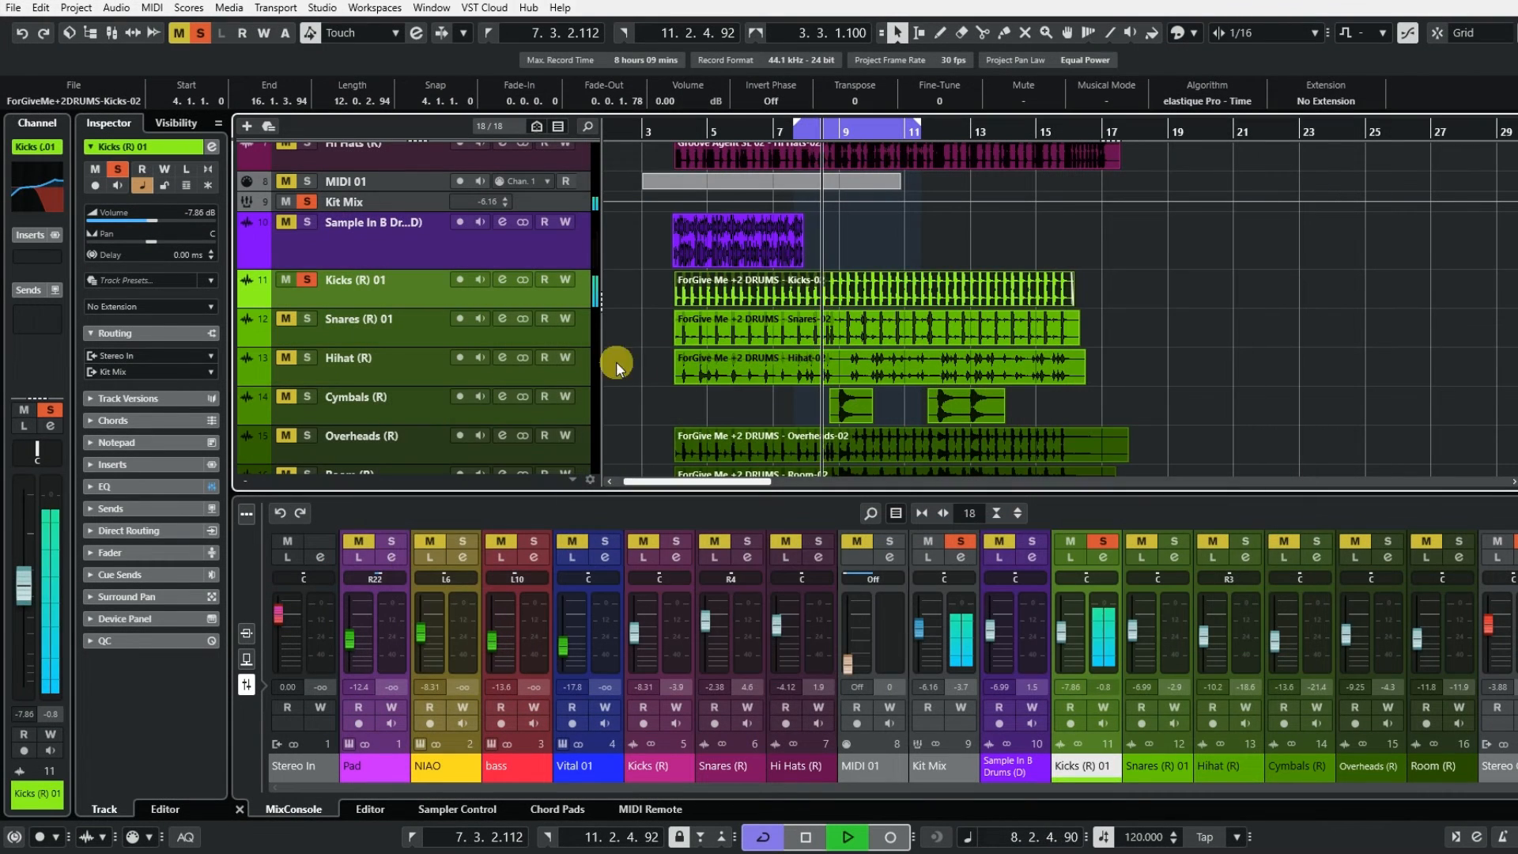
left_click(808, 839)
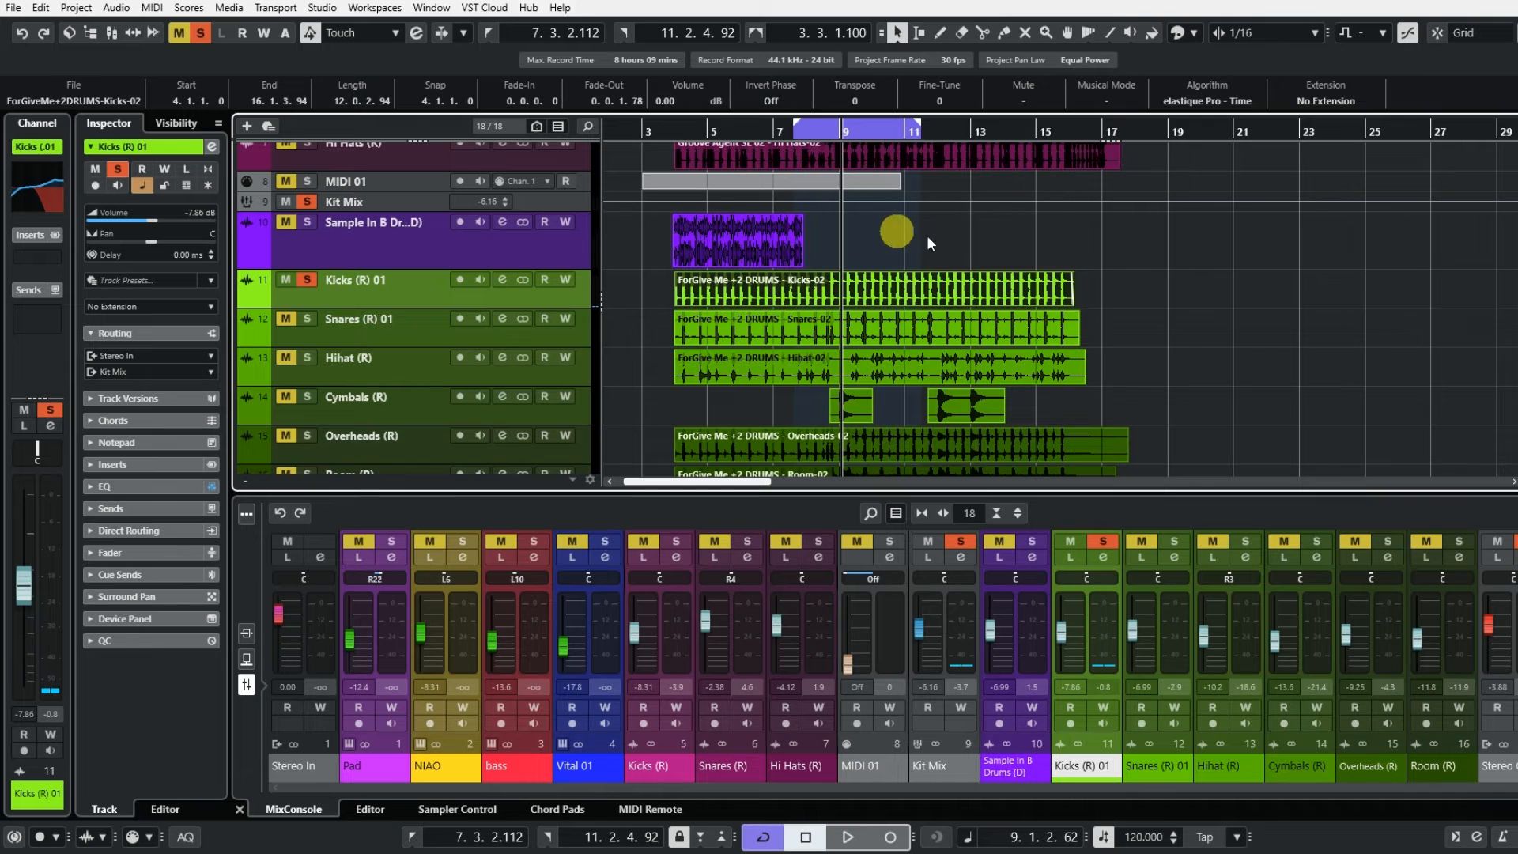
Solo Sample In B Drums instead of Kicks (R) 01 and set the cycle range from 3.4.4.48 to 8.1.1.113
left_click(299, 280)
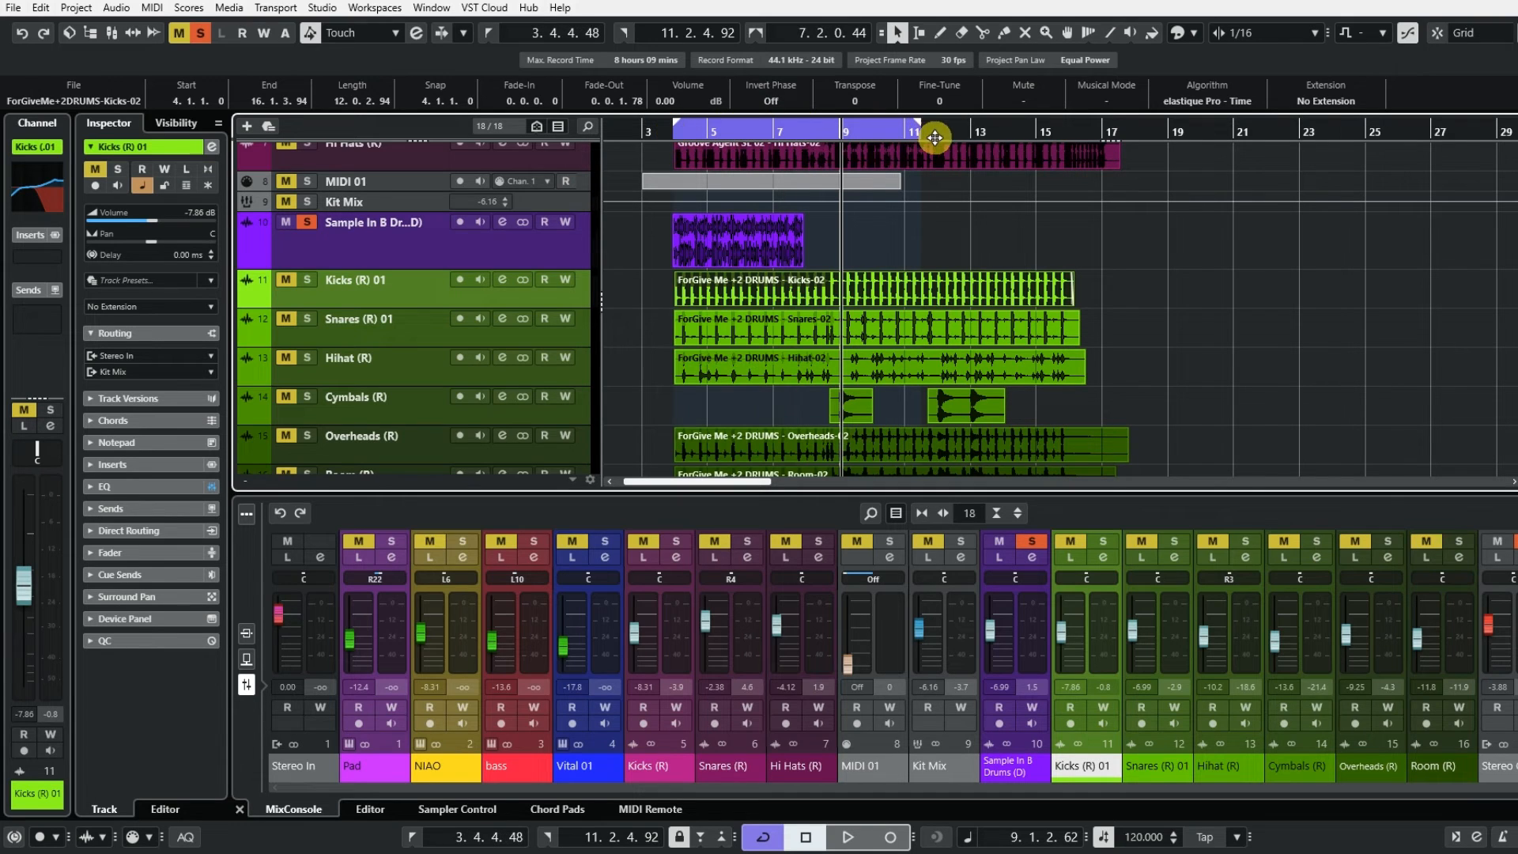
left_click_drag(917, 129, 806, 129)
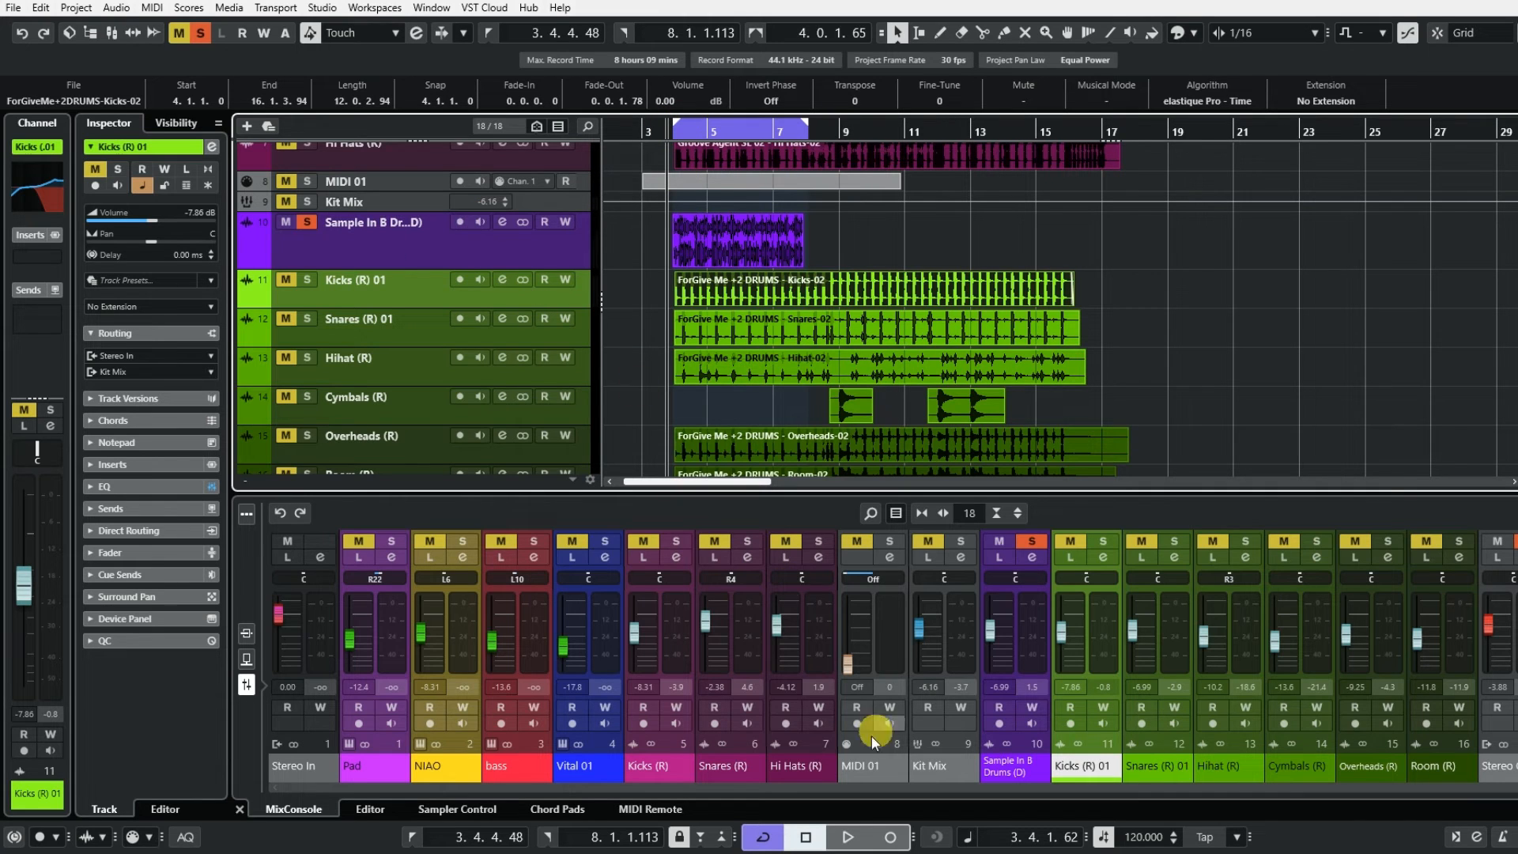
Check the channel settings of Sample In B Drums and enlarge the height of the MIDI 01 track
left_click(502, 222)
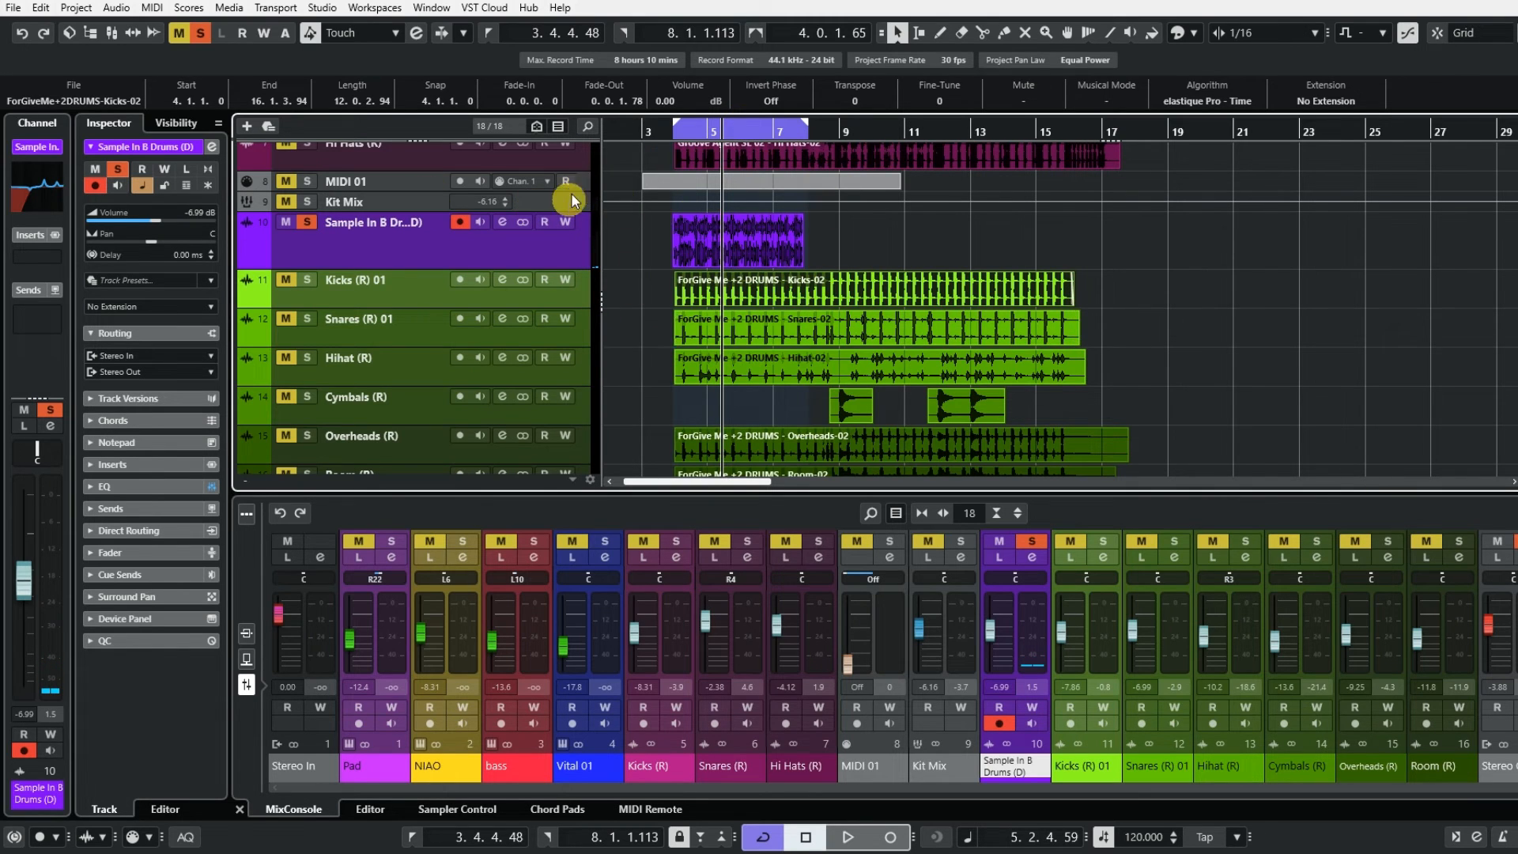
left_click_drag(580, 188, 574, 218)
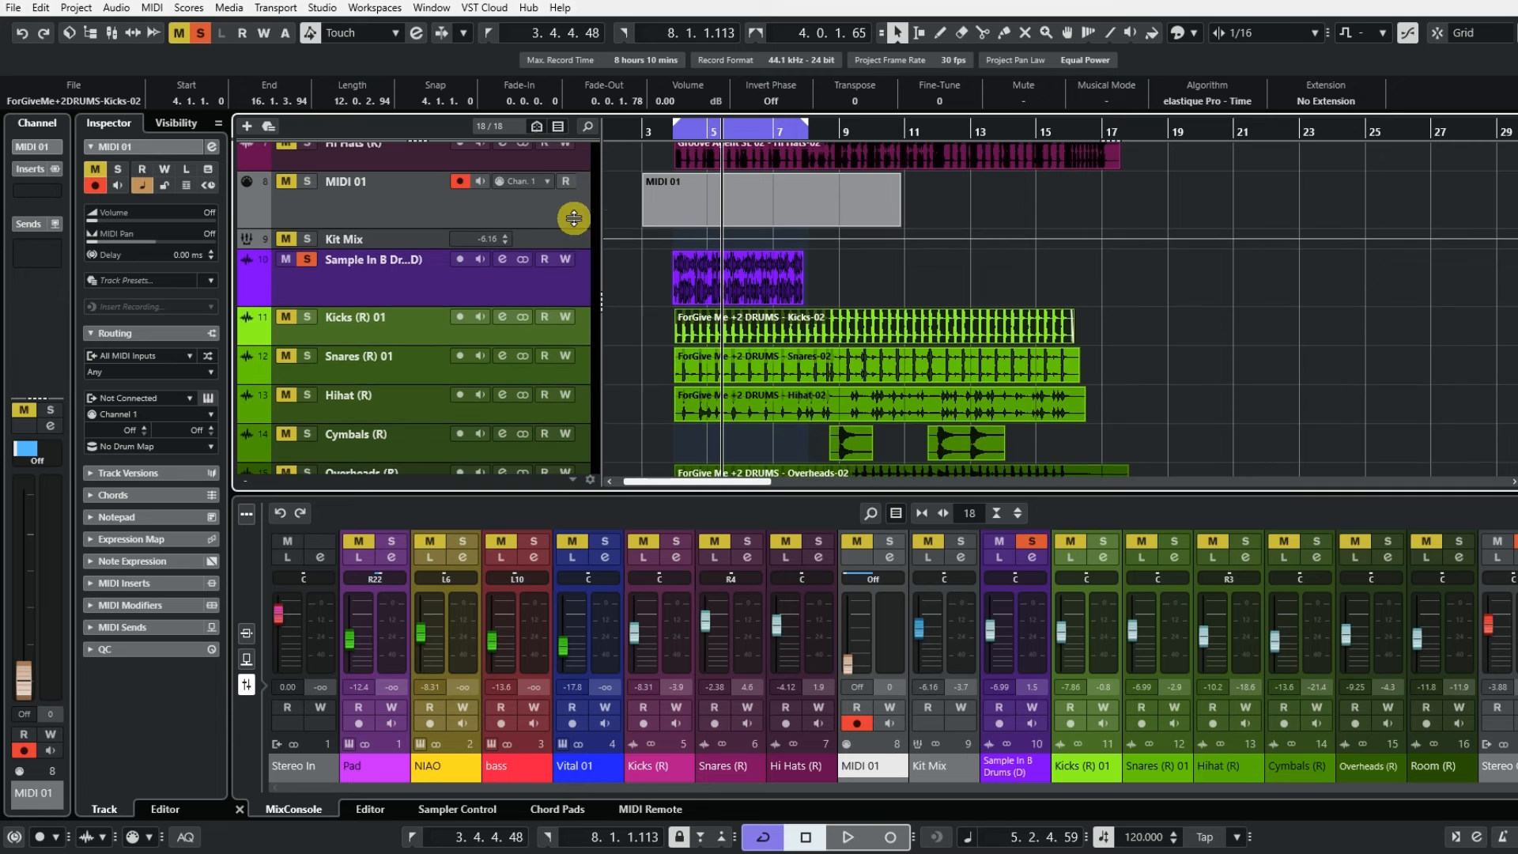
Open the MIDI 01 part in the editor and set the transpose of the Sample In B Drums event to -4
double_click(667, 207)
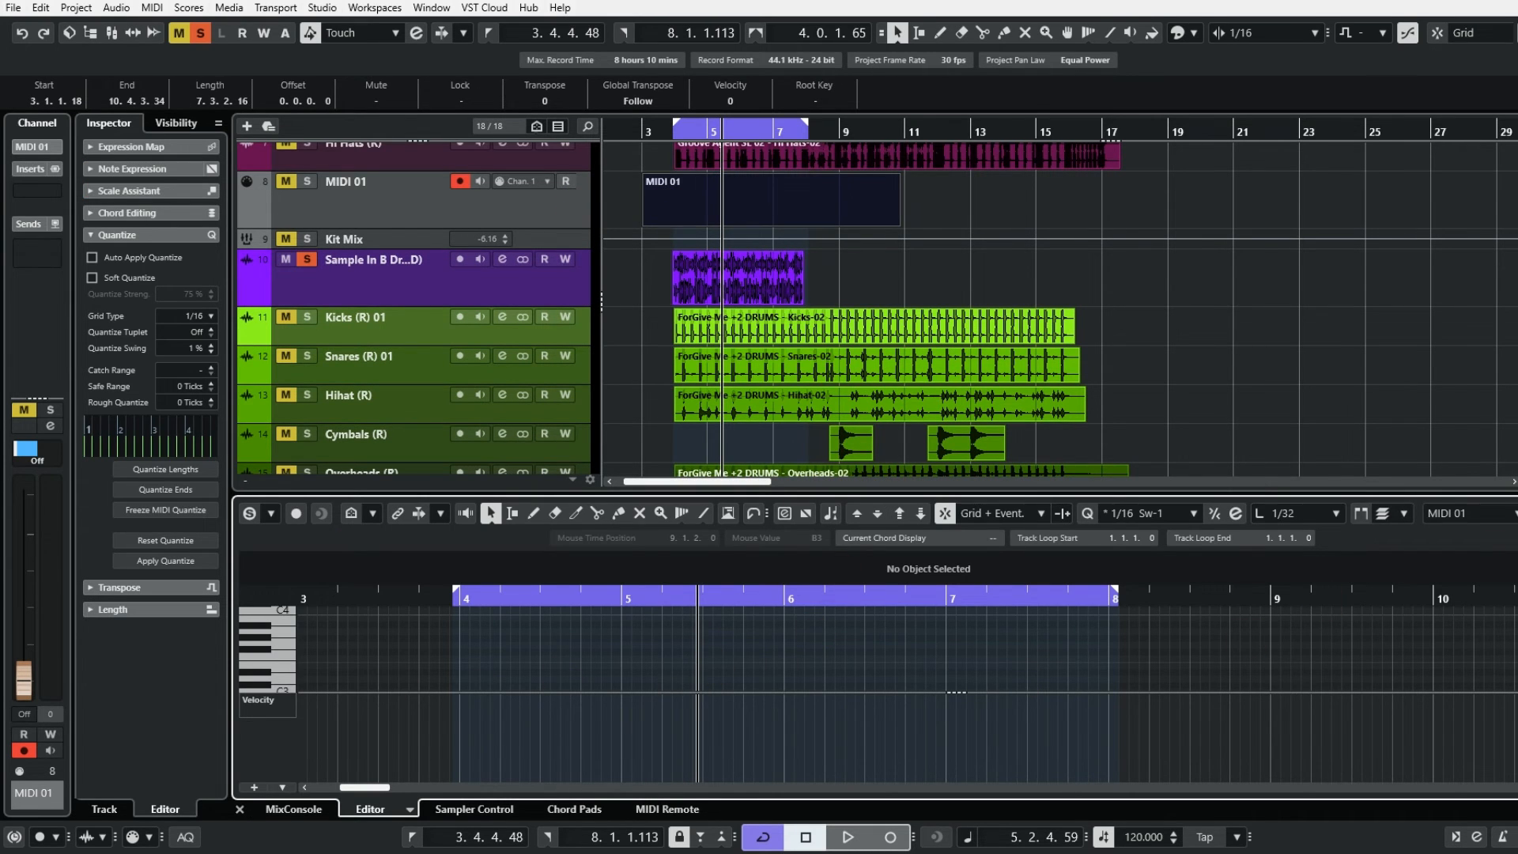
left_click(1516, 513)
left_click(744, 286)
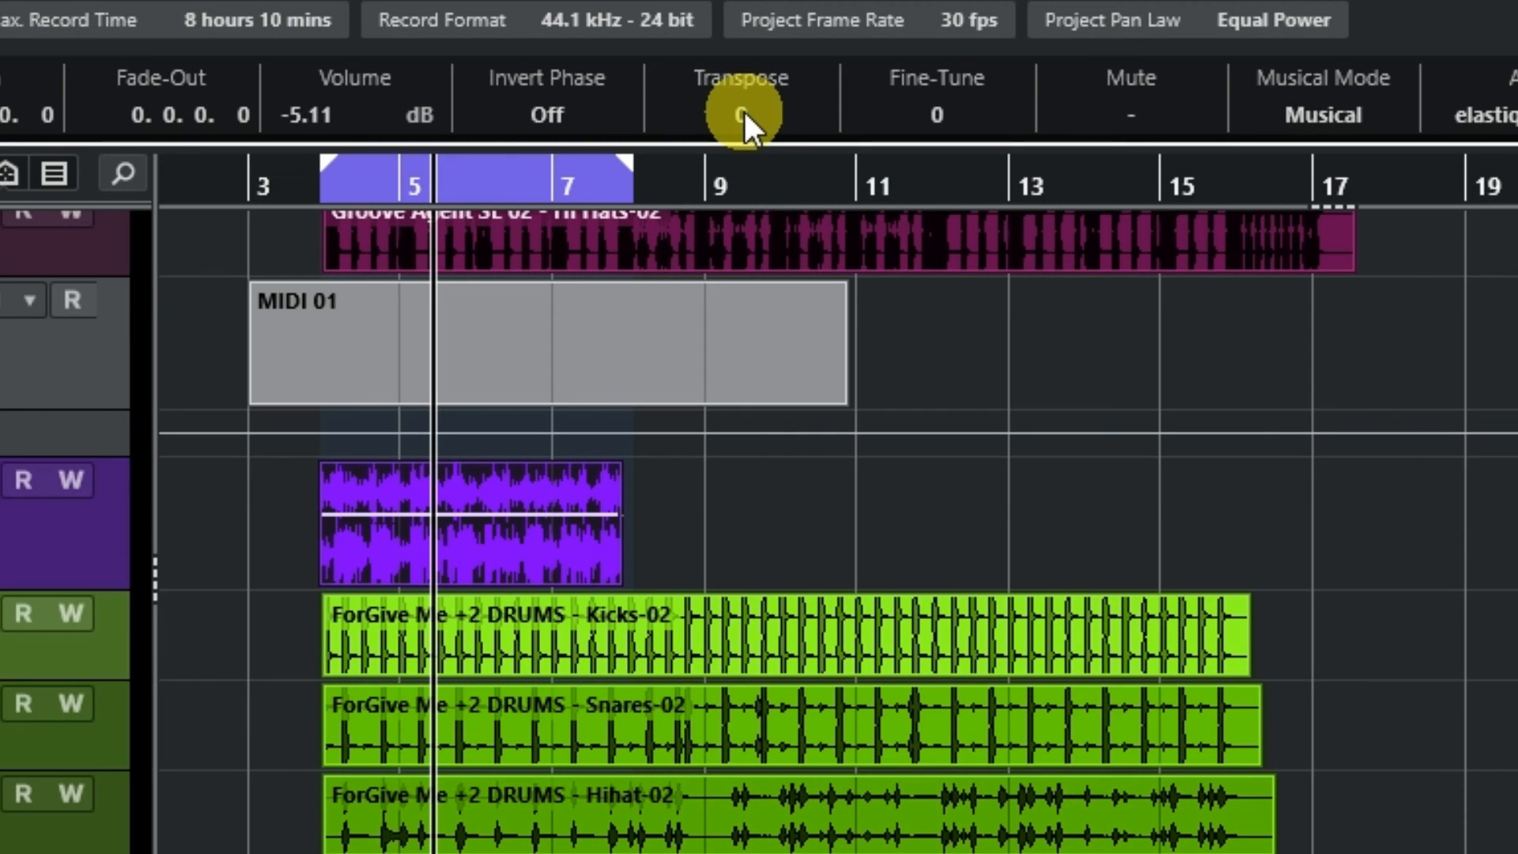
left_click(743, 114)
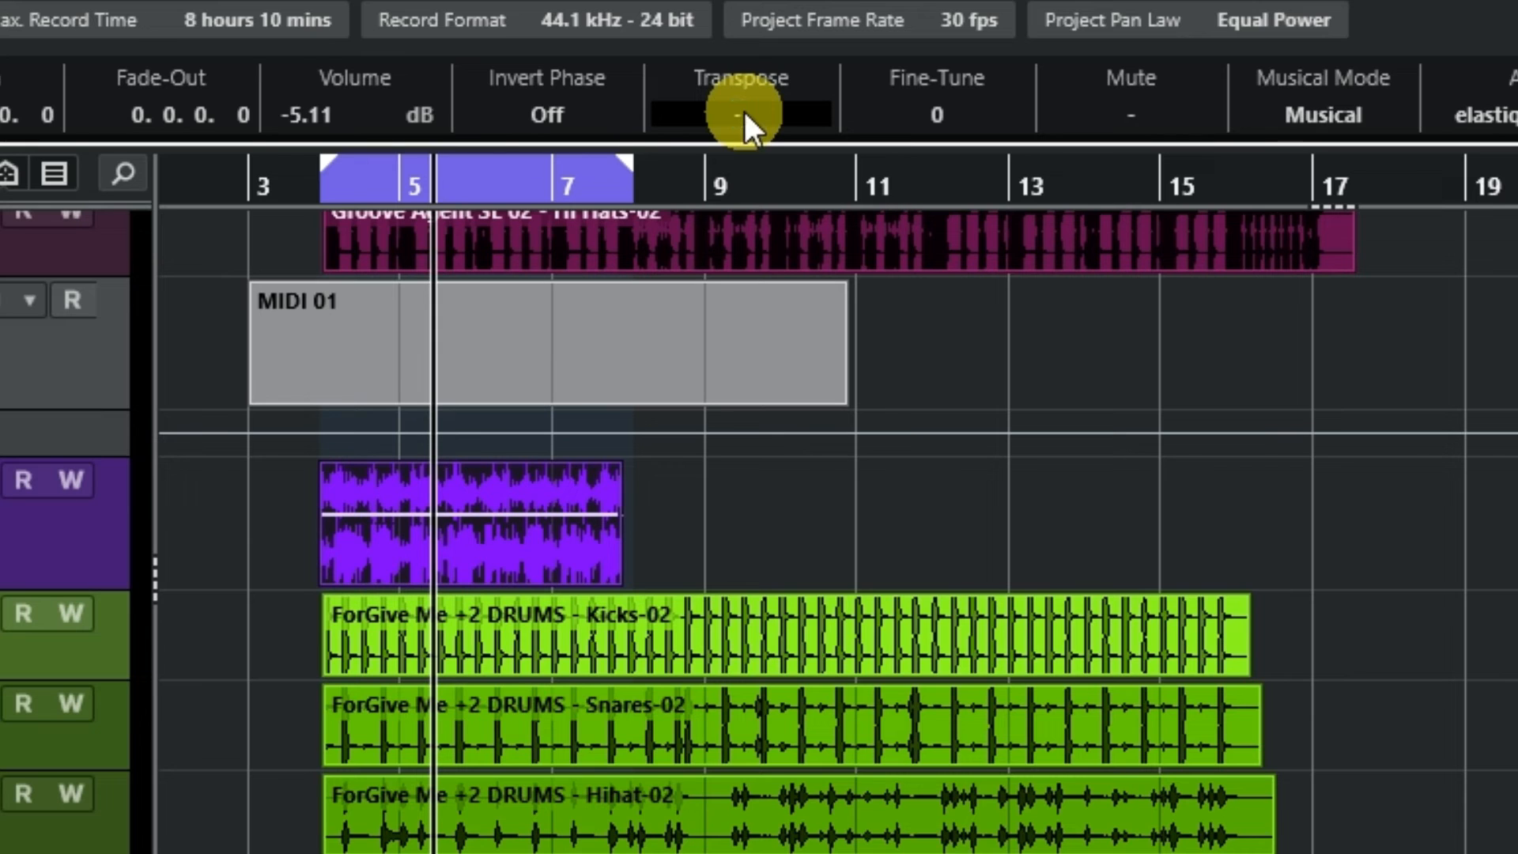
key("Return")
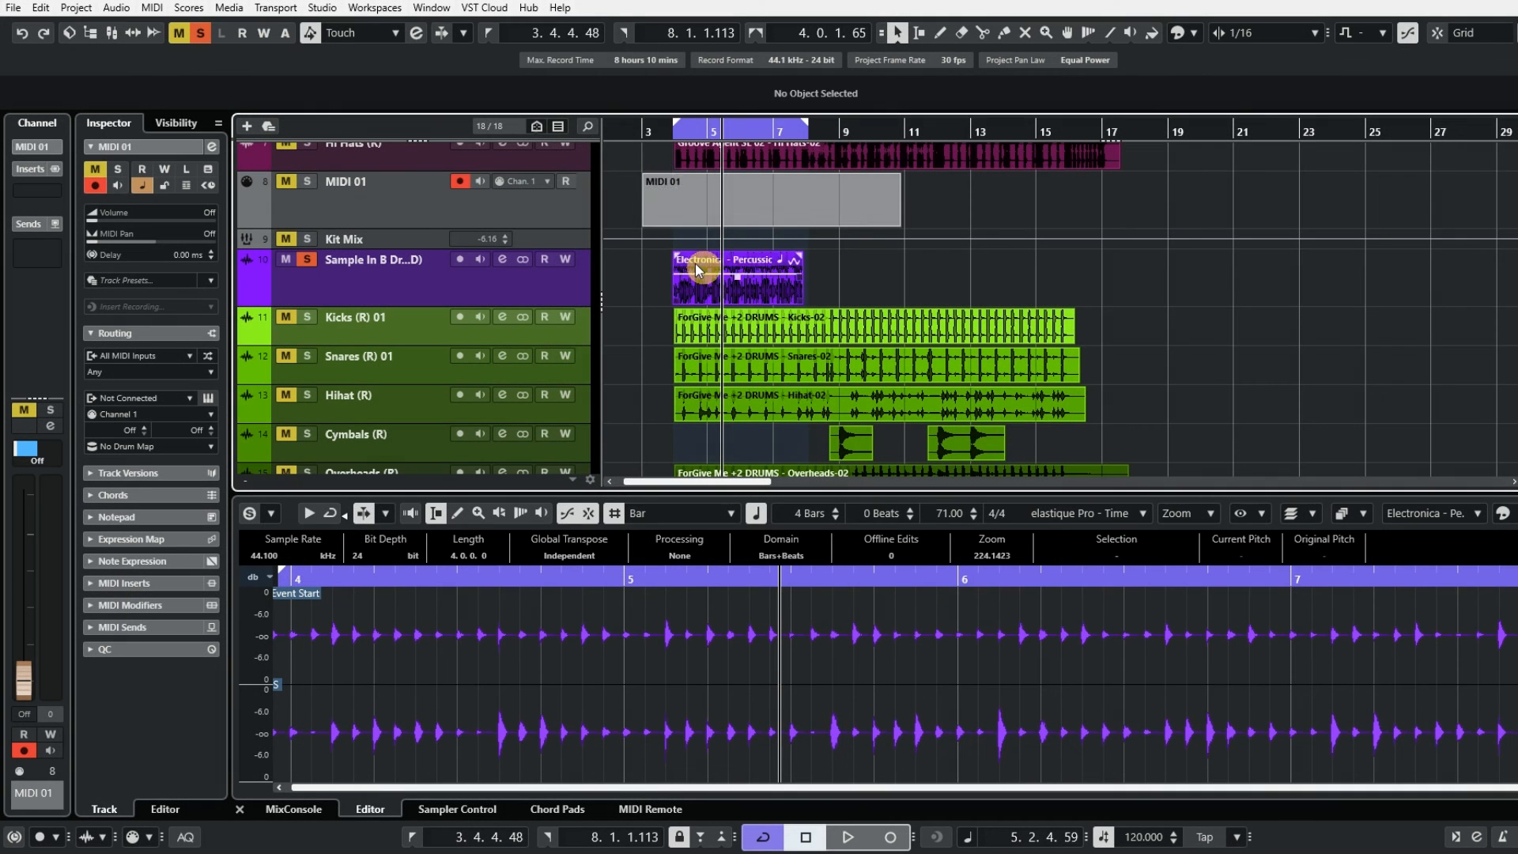
Play the transposed Sample In B Drums loop on its own from about bar 4 and stop
left_click(280, 502)
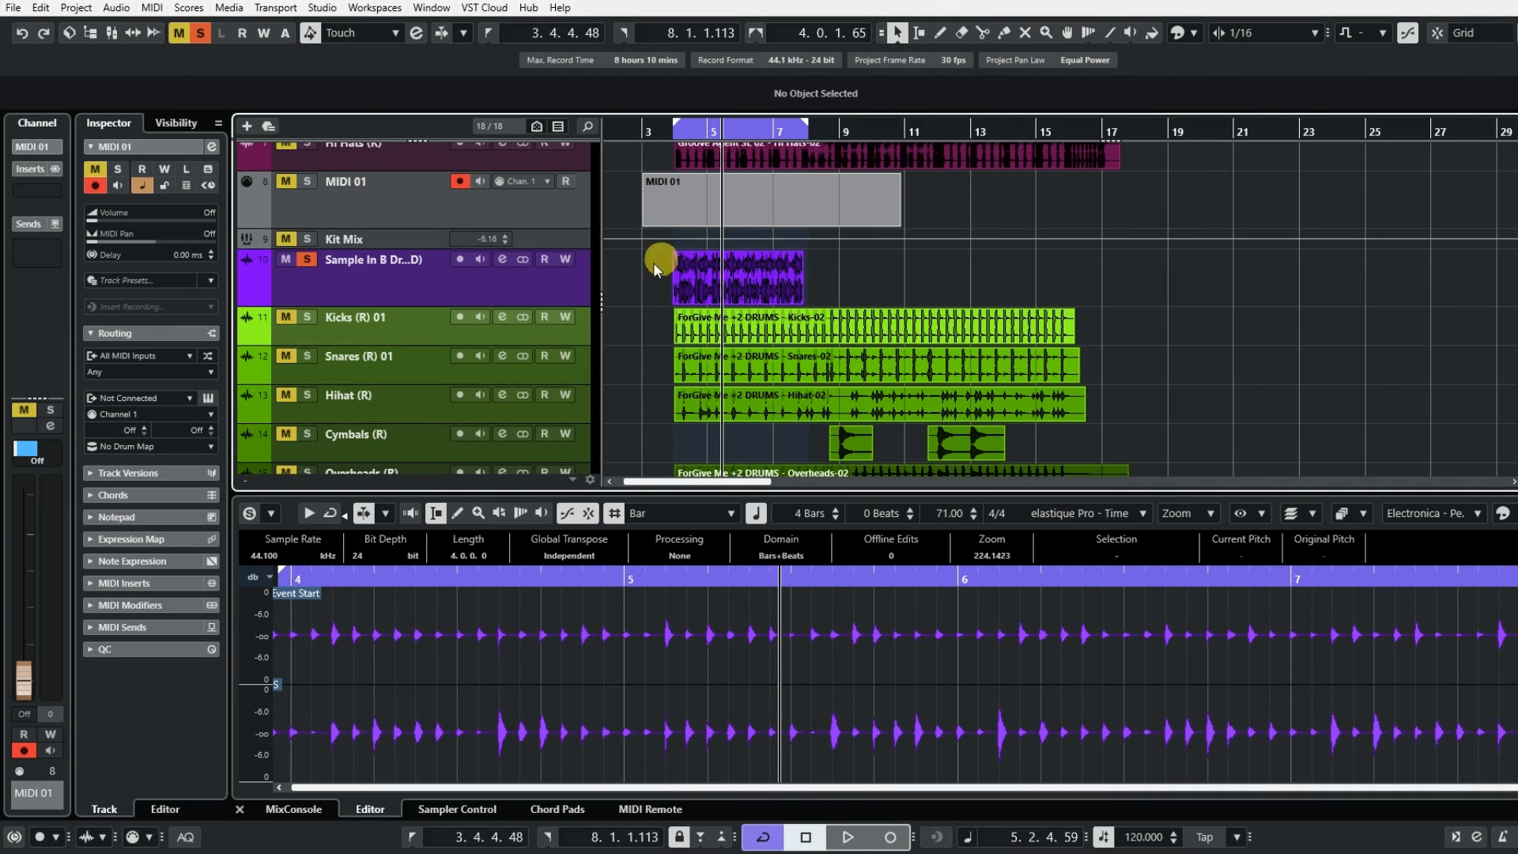
double_click(681, 136)
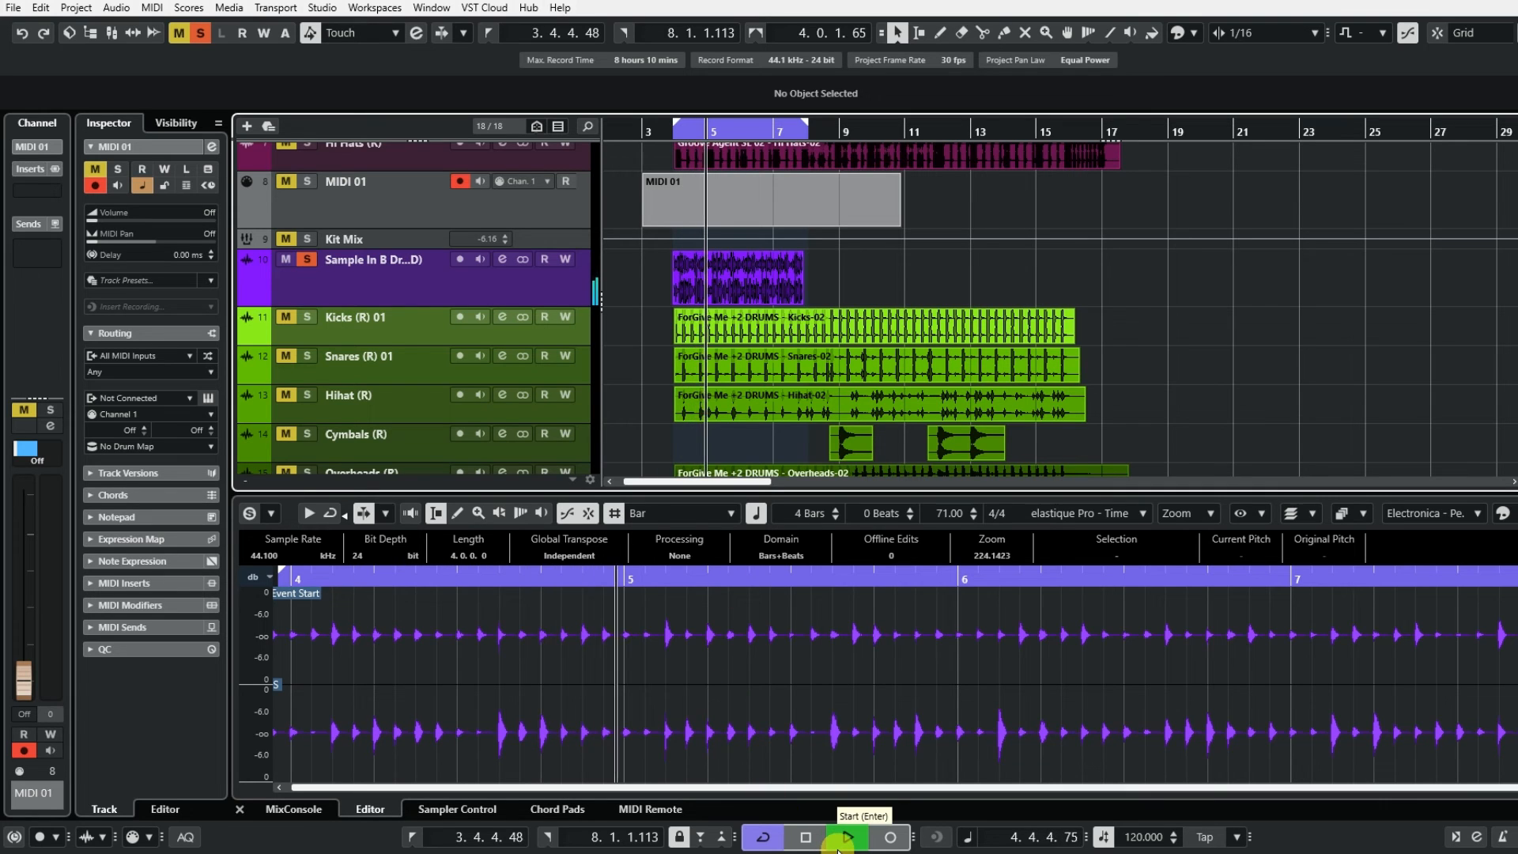
left_click(810, 840)
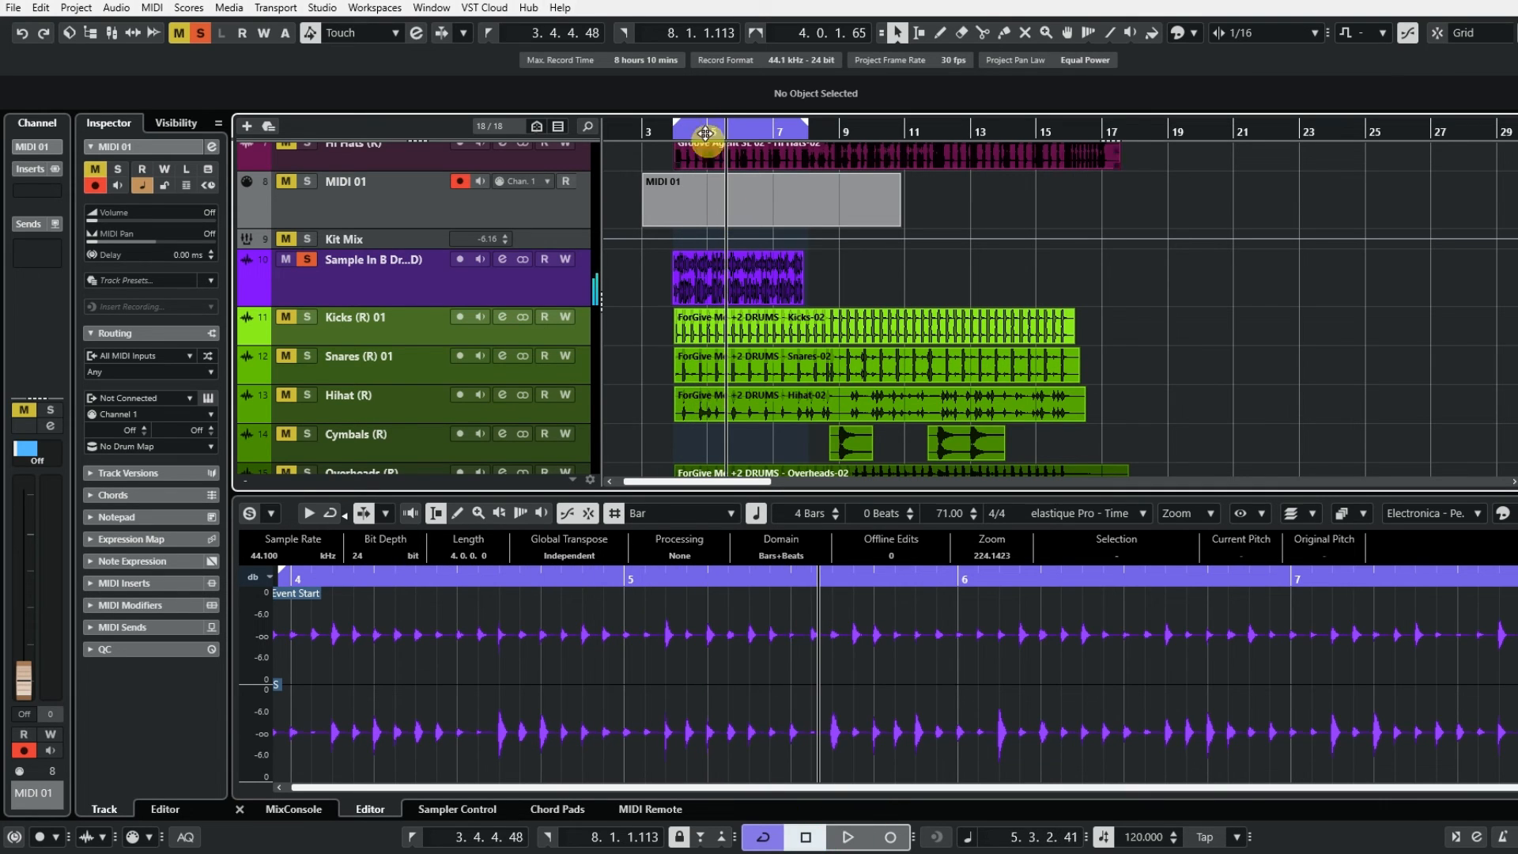
Solo the tracks Kicks (R) 01 through Room (R) together with Sample In B Drums and play them from bar 3
left_click(651, 135)
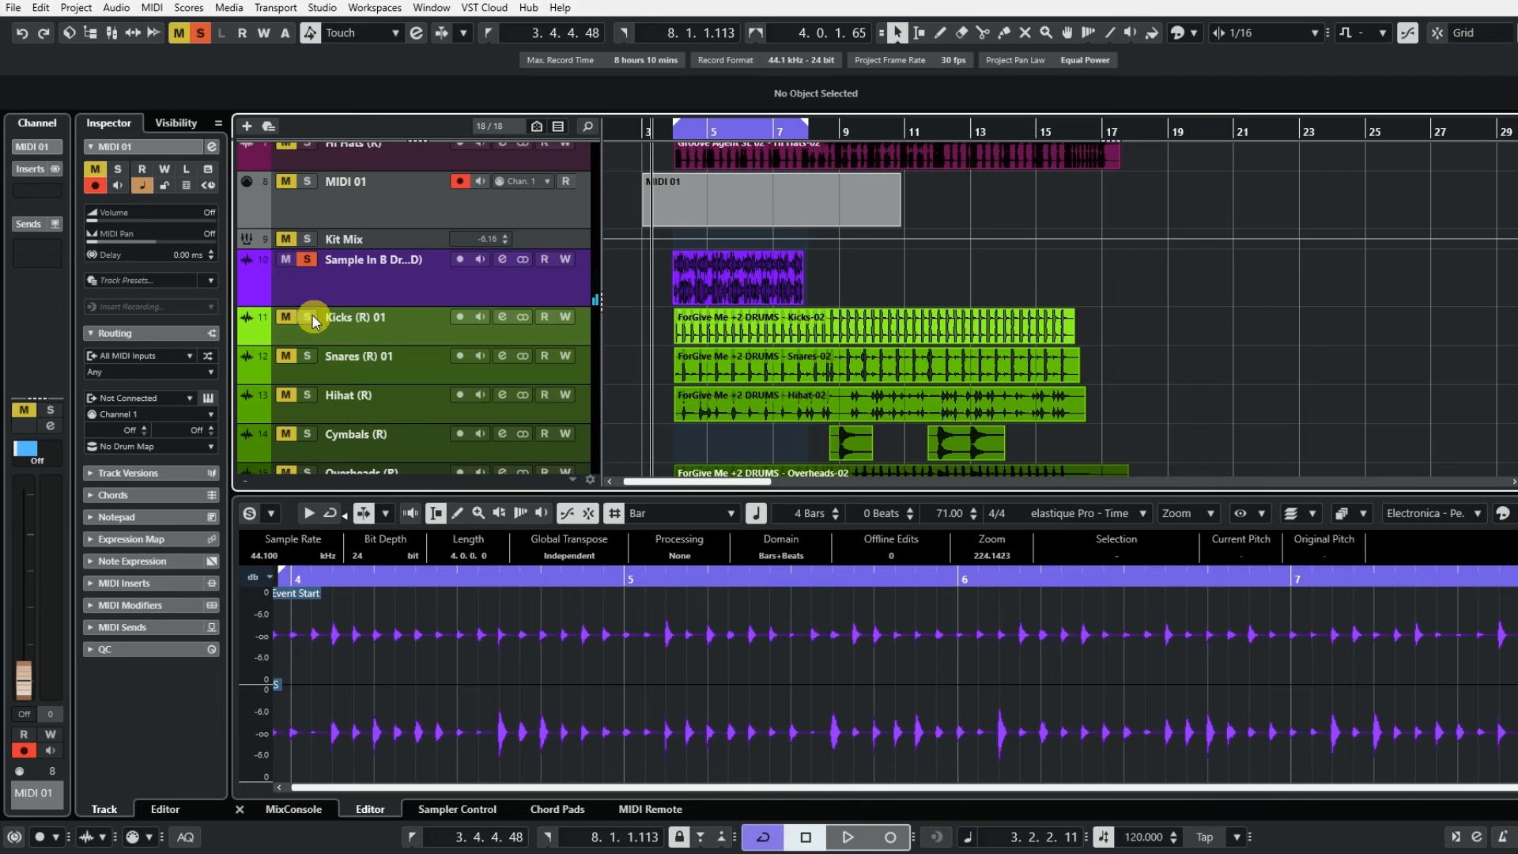
left_click_drag(310, 330, 308, 408)
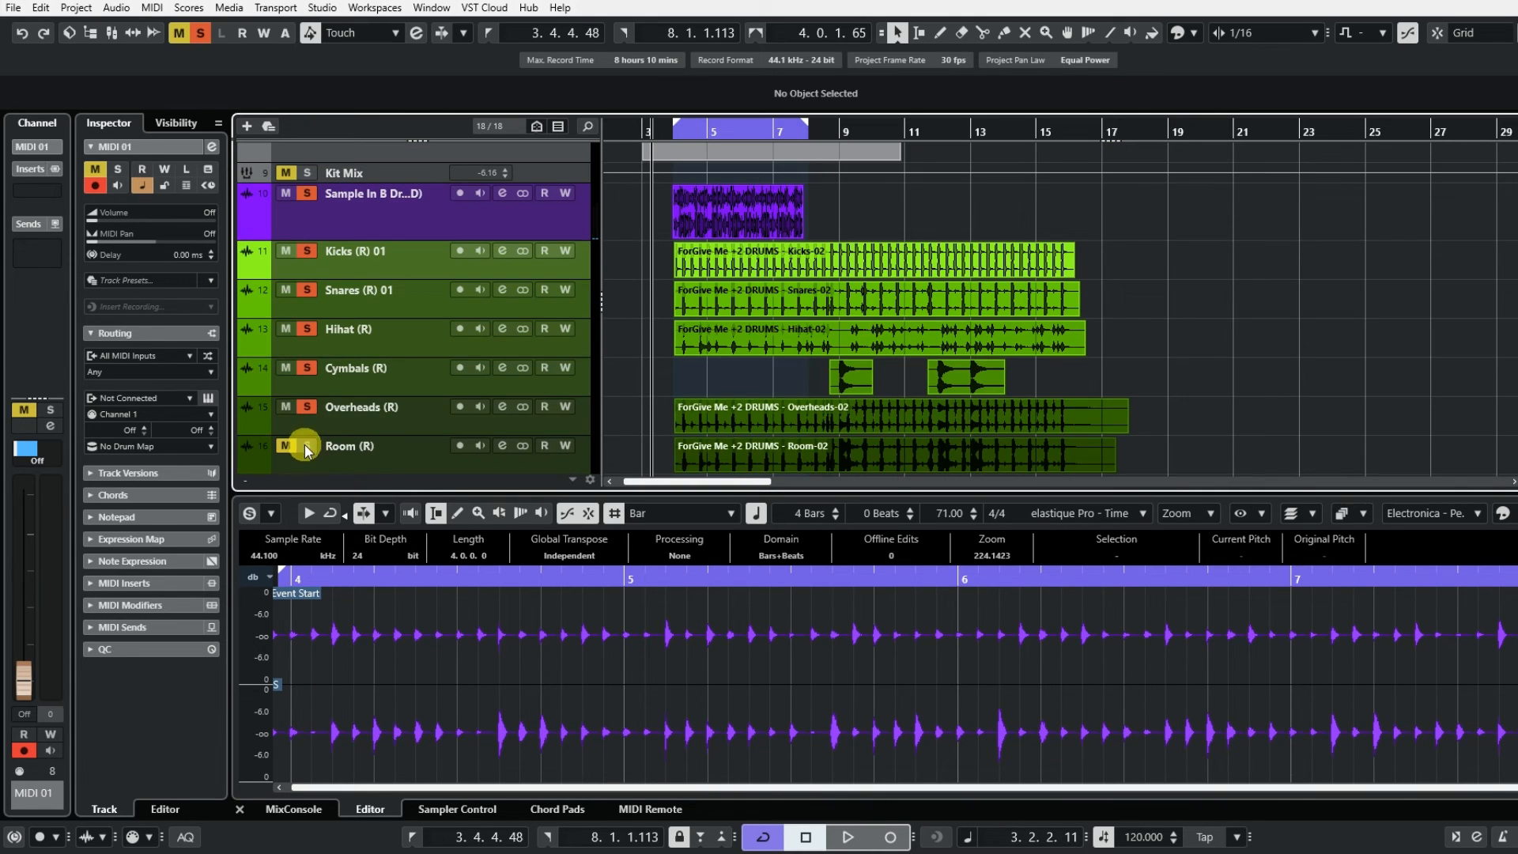
left_click(849, 845)
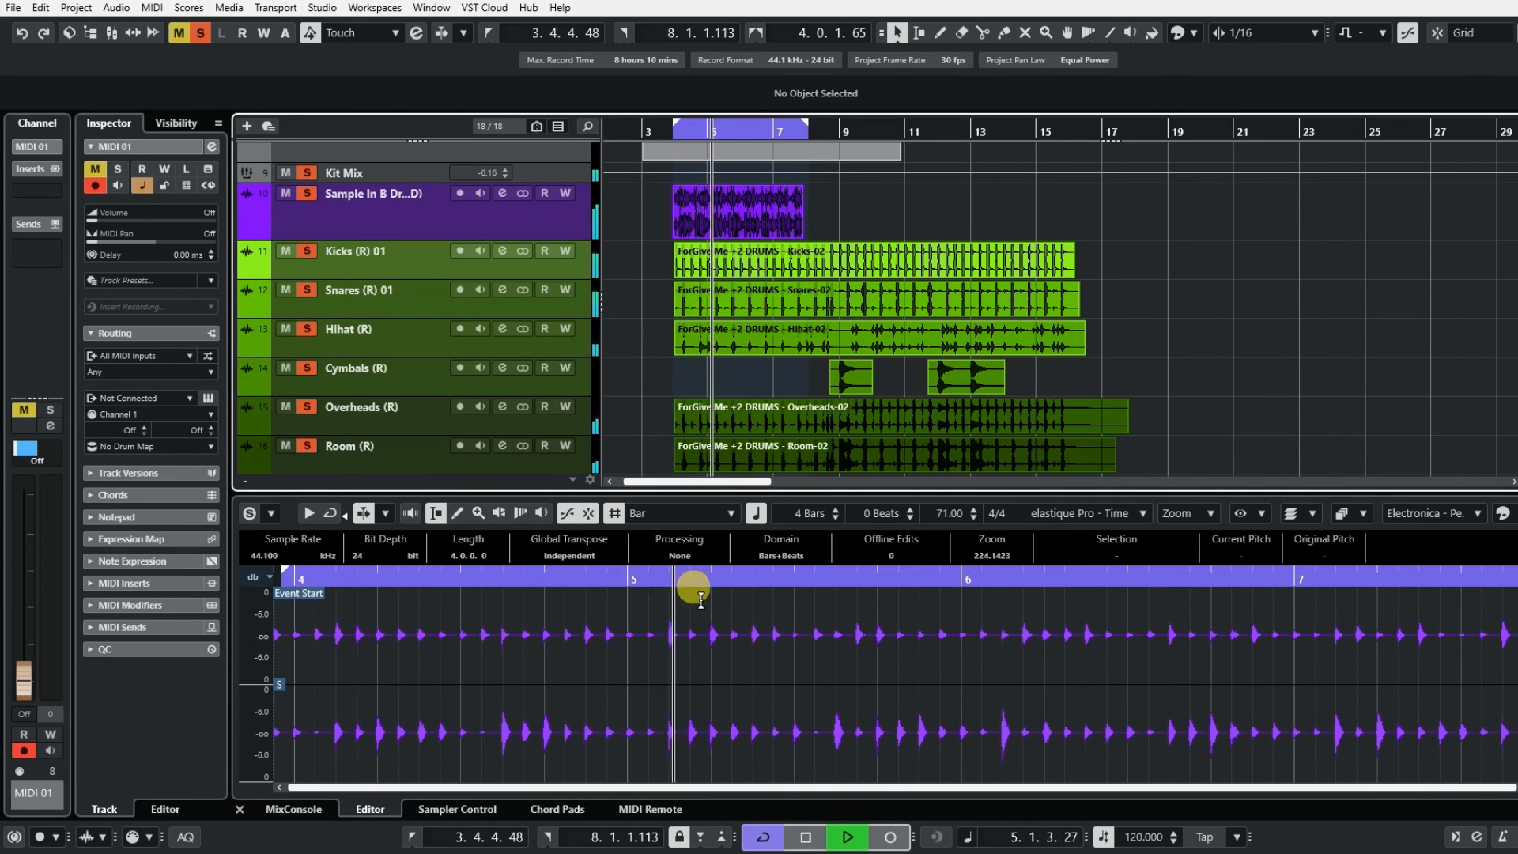
Lower Sample In B Drums to -14.2 dB in the MixConsole, stop playback and return the cursor to about bar 3
left_click(293, 809)
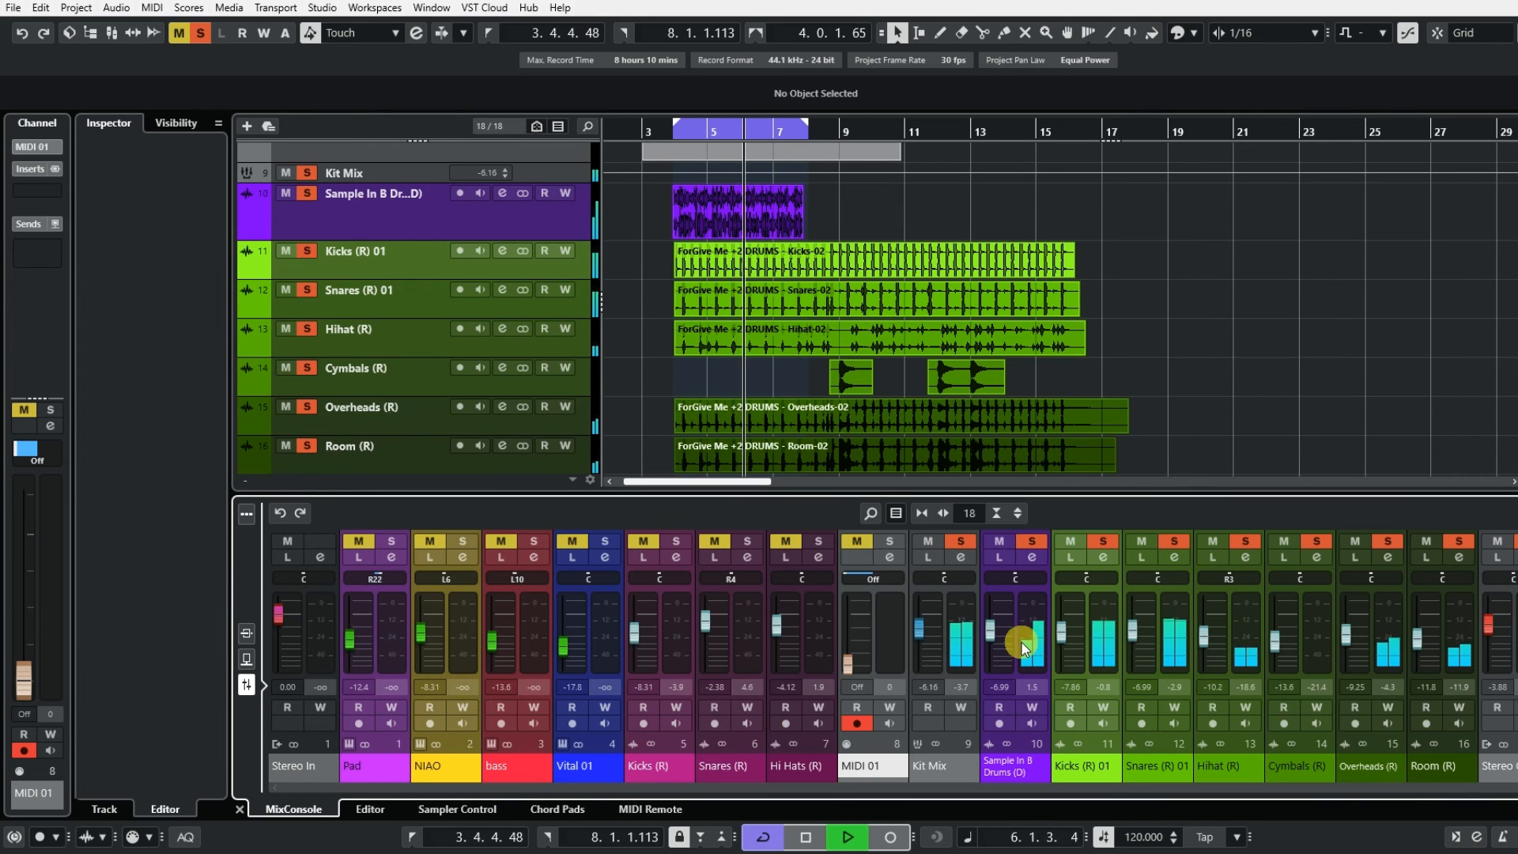
left_click_drag(999, 633, 998, 652)
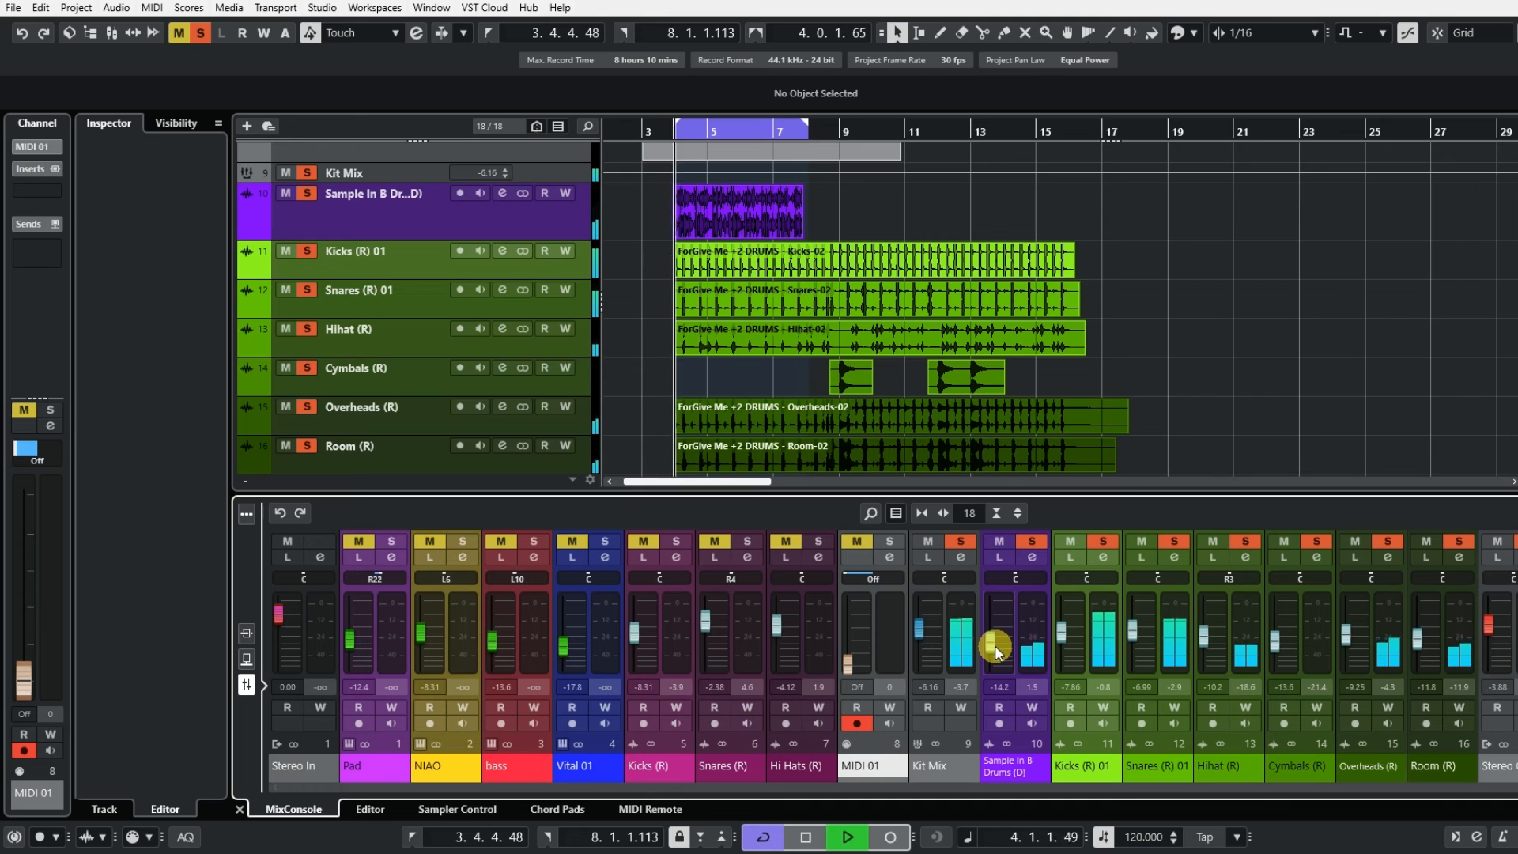
left_click(806, 838)
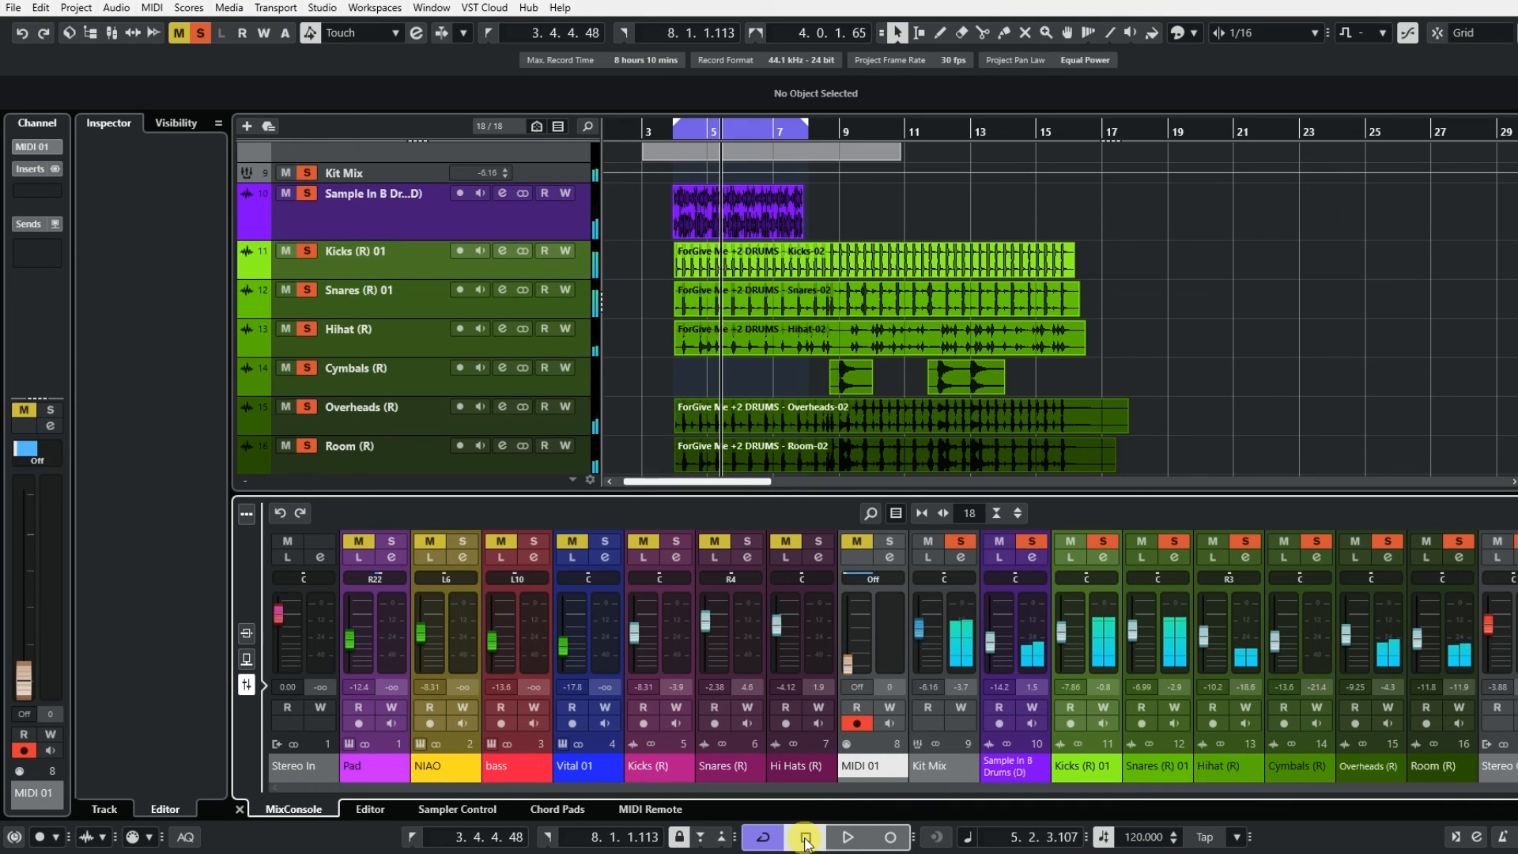
left_click(660, 128)
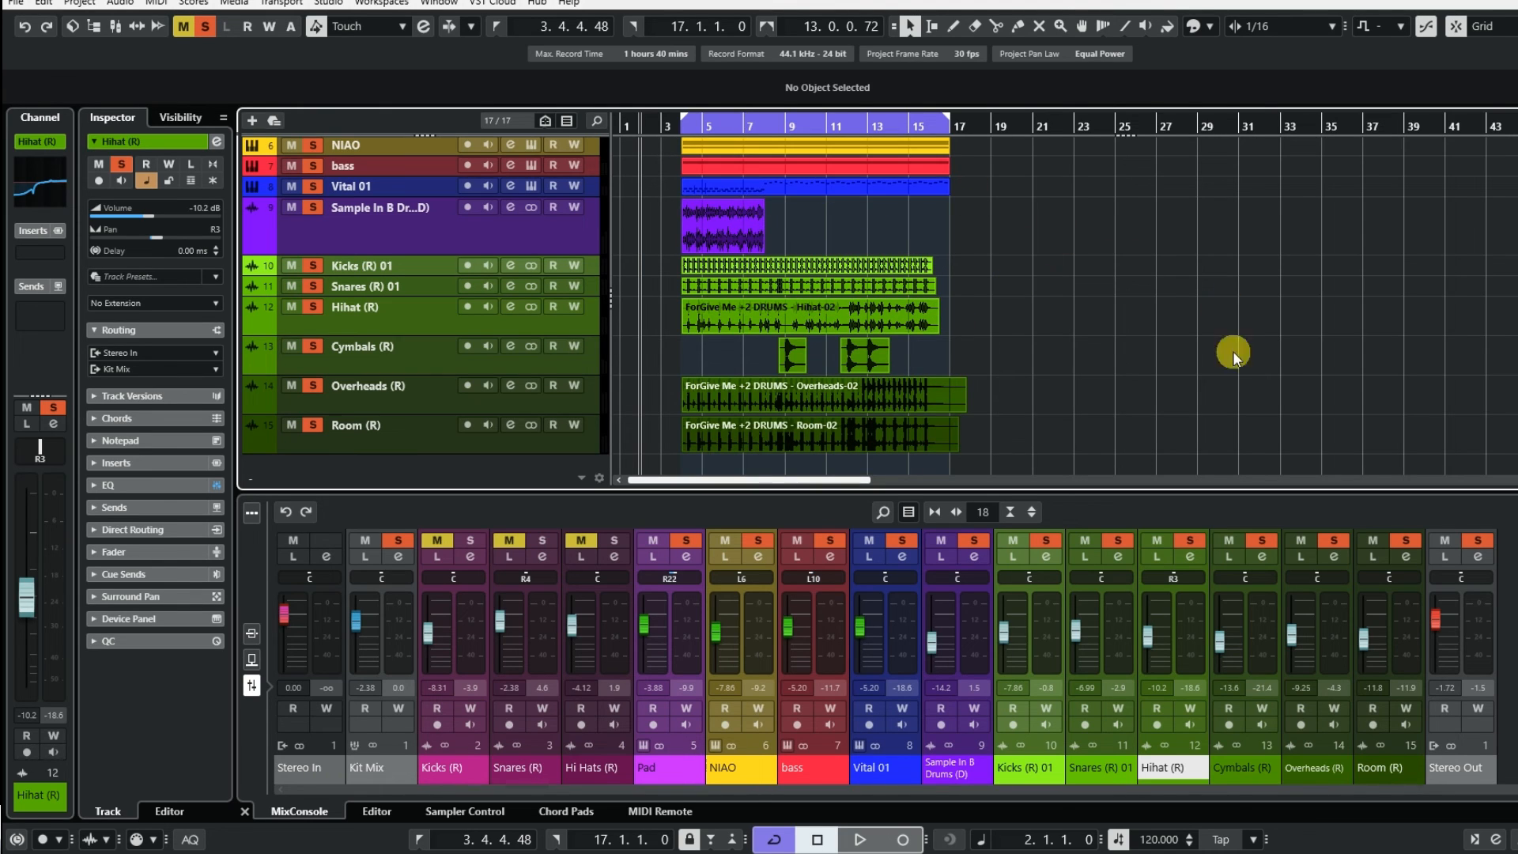
Repeat the Sample In B Drums loop up to about bar 16 and glue the copies from bar 8 into one event
left_click_drag(764, 230, 884, 231)
right_click(967, 230)
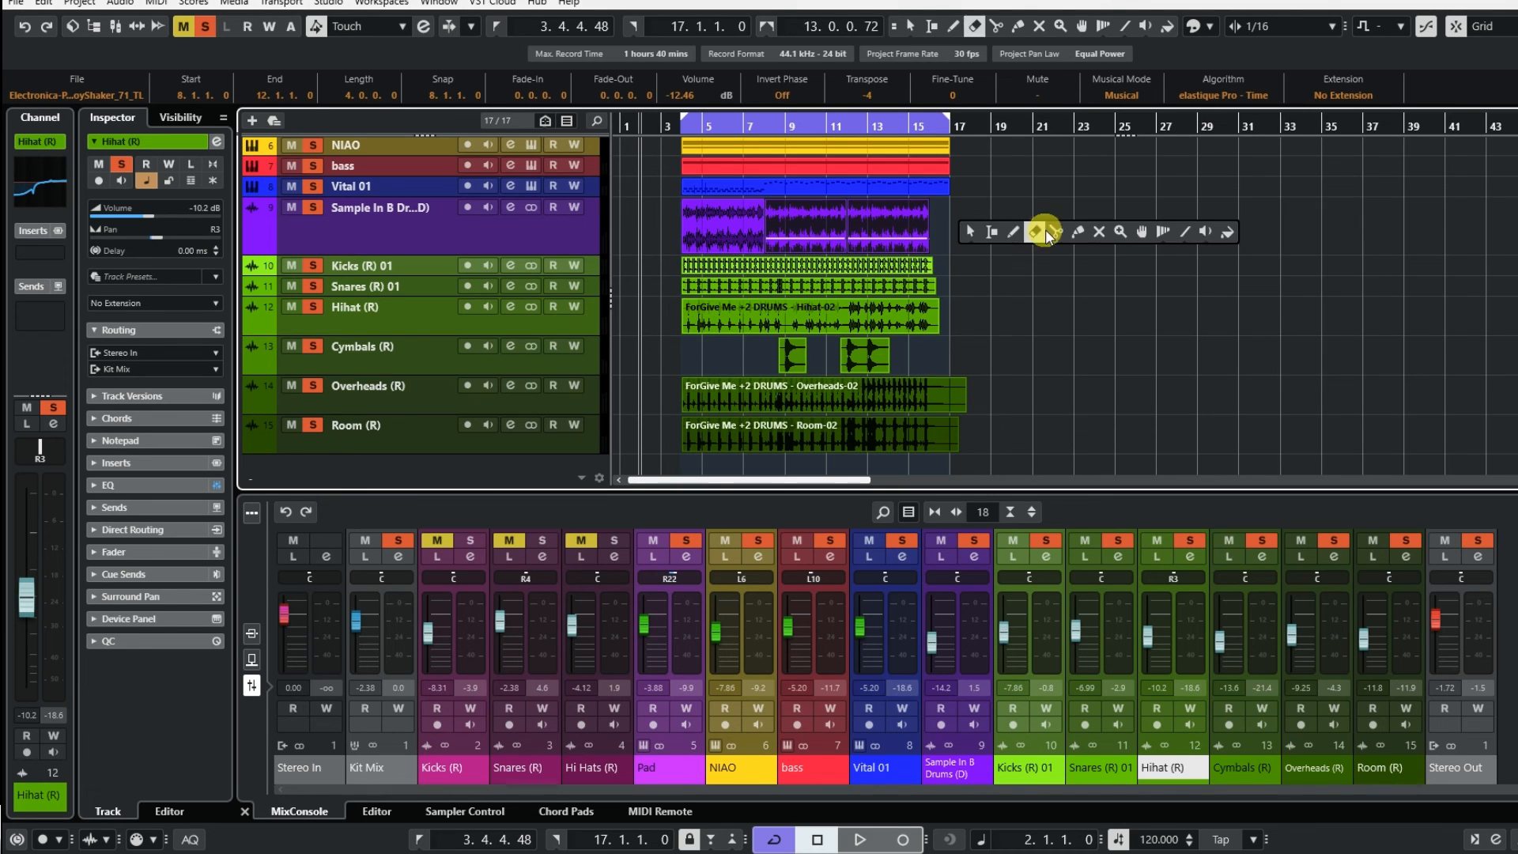
left_click(1078, 230)
left_click(862, 232)
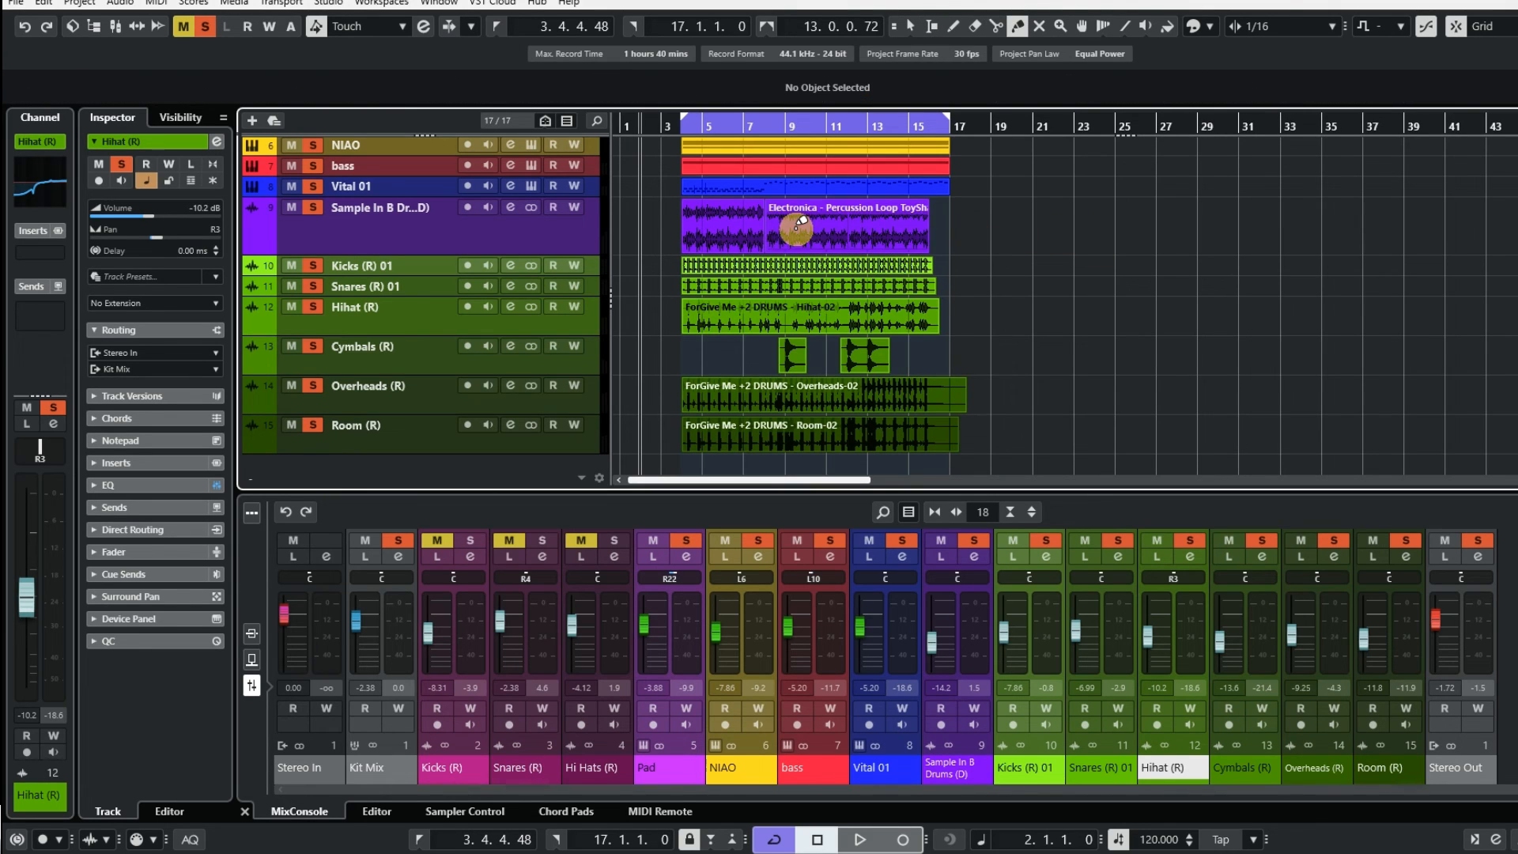
right_click(654, 231)
left_click(654, 230)
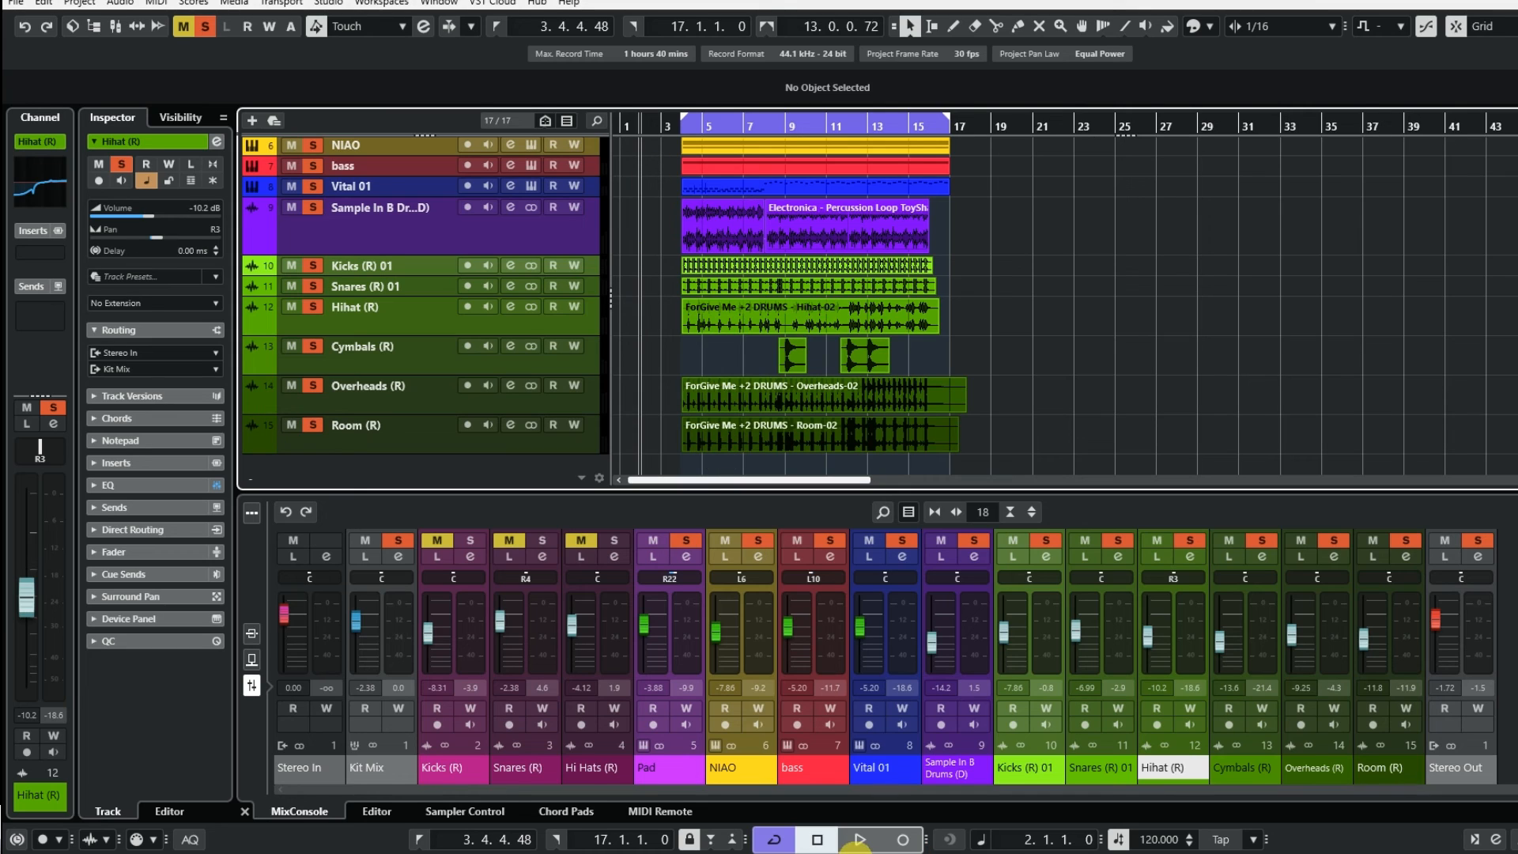
Play the full mix, set Sample In B Drums to -6.99 dB and bass to -2.38 dB, and stop playback
left_click(858, 840)
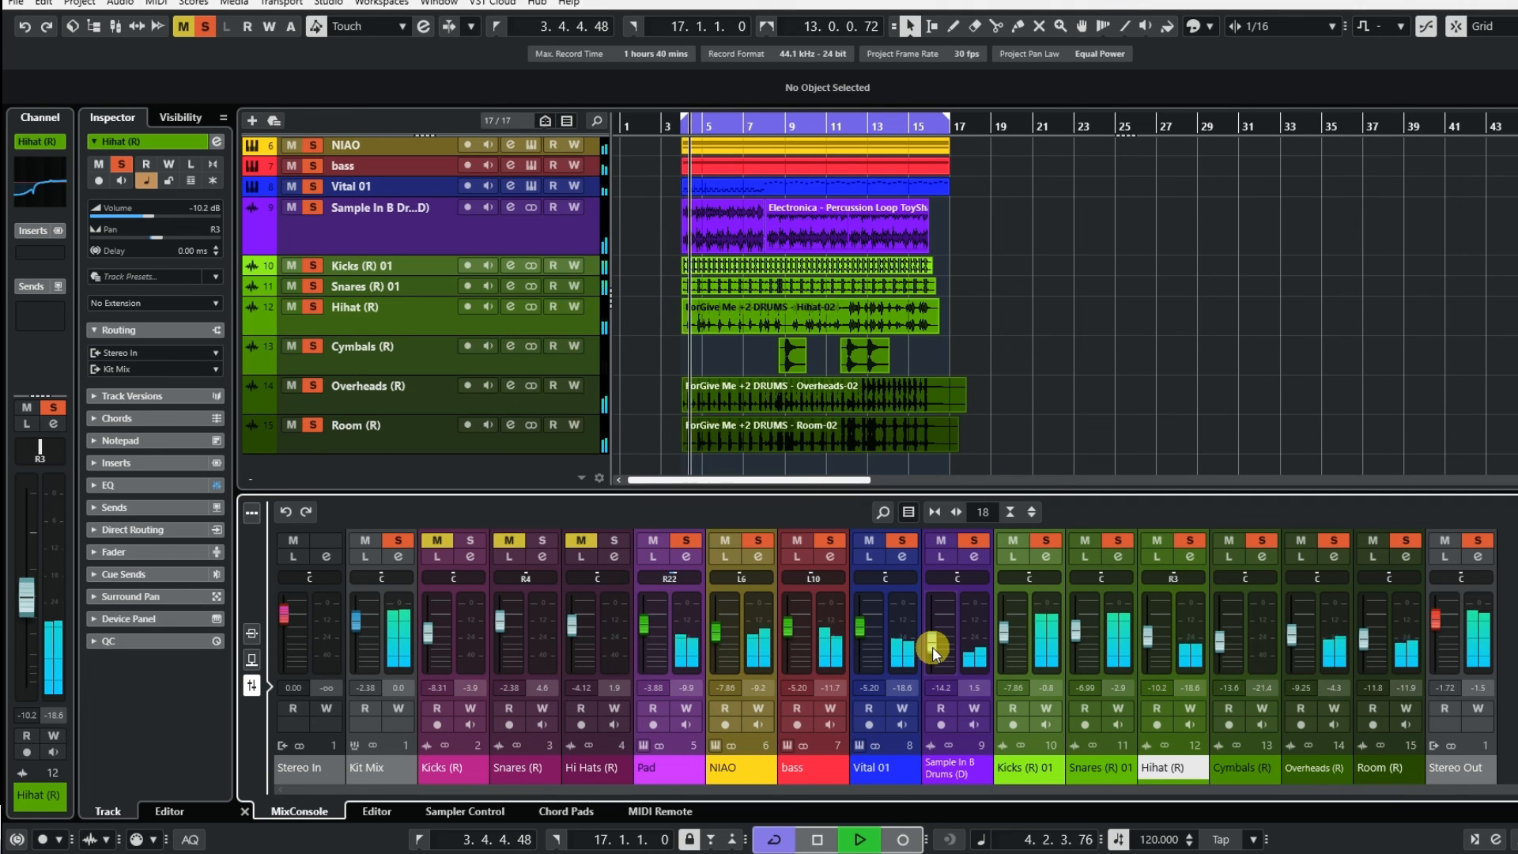
left_click_drag(932, 646, 933, 639)
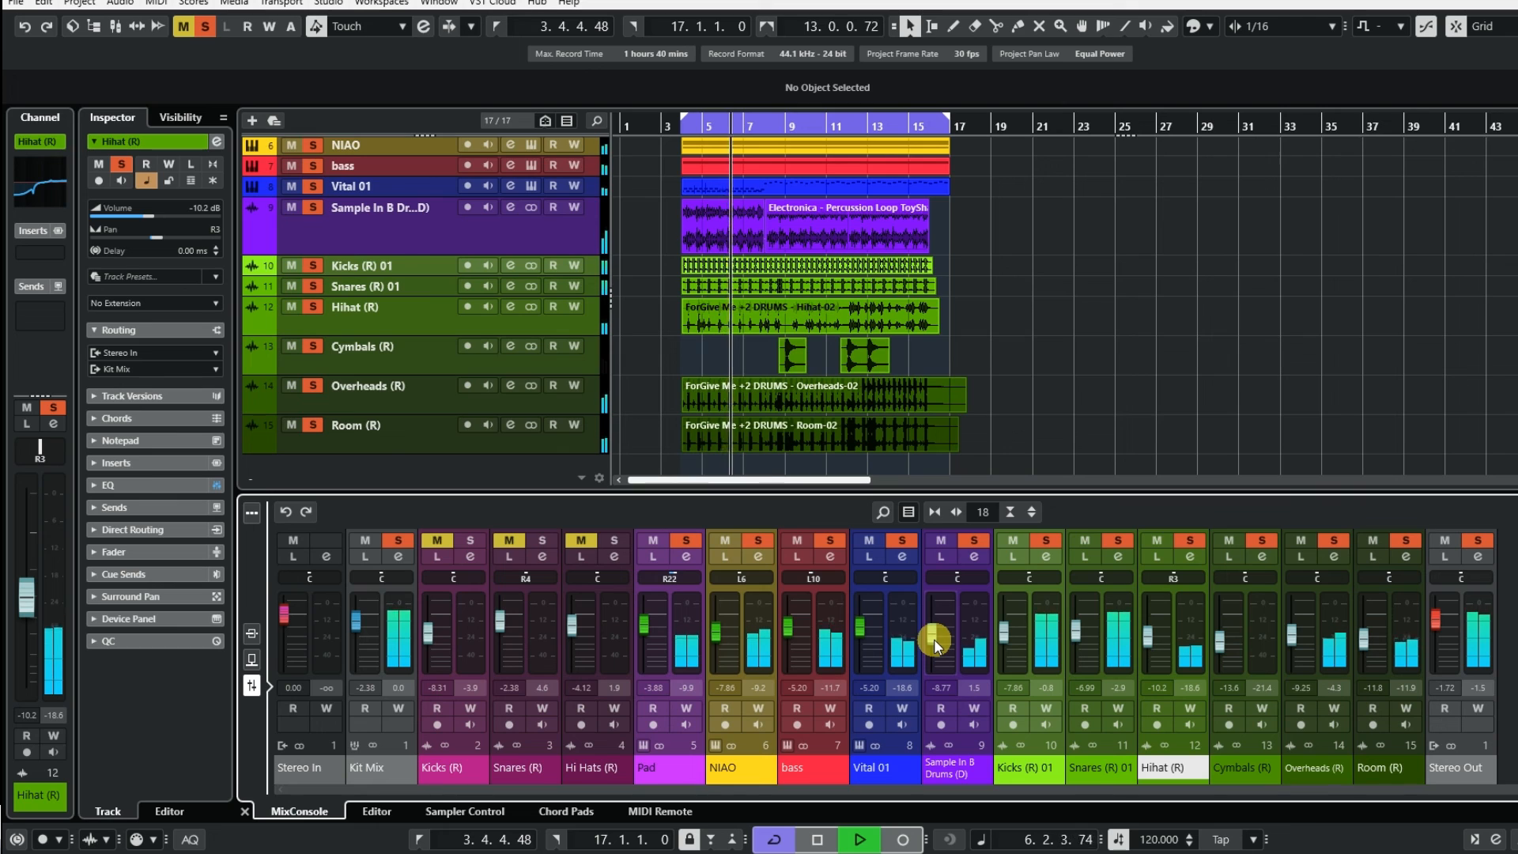
left_click_drag(933, 639, 938, 631)
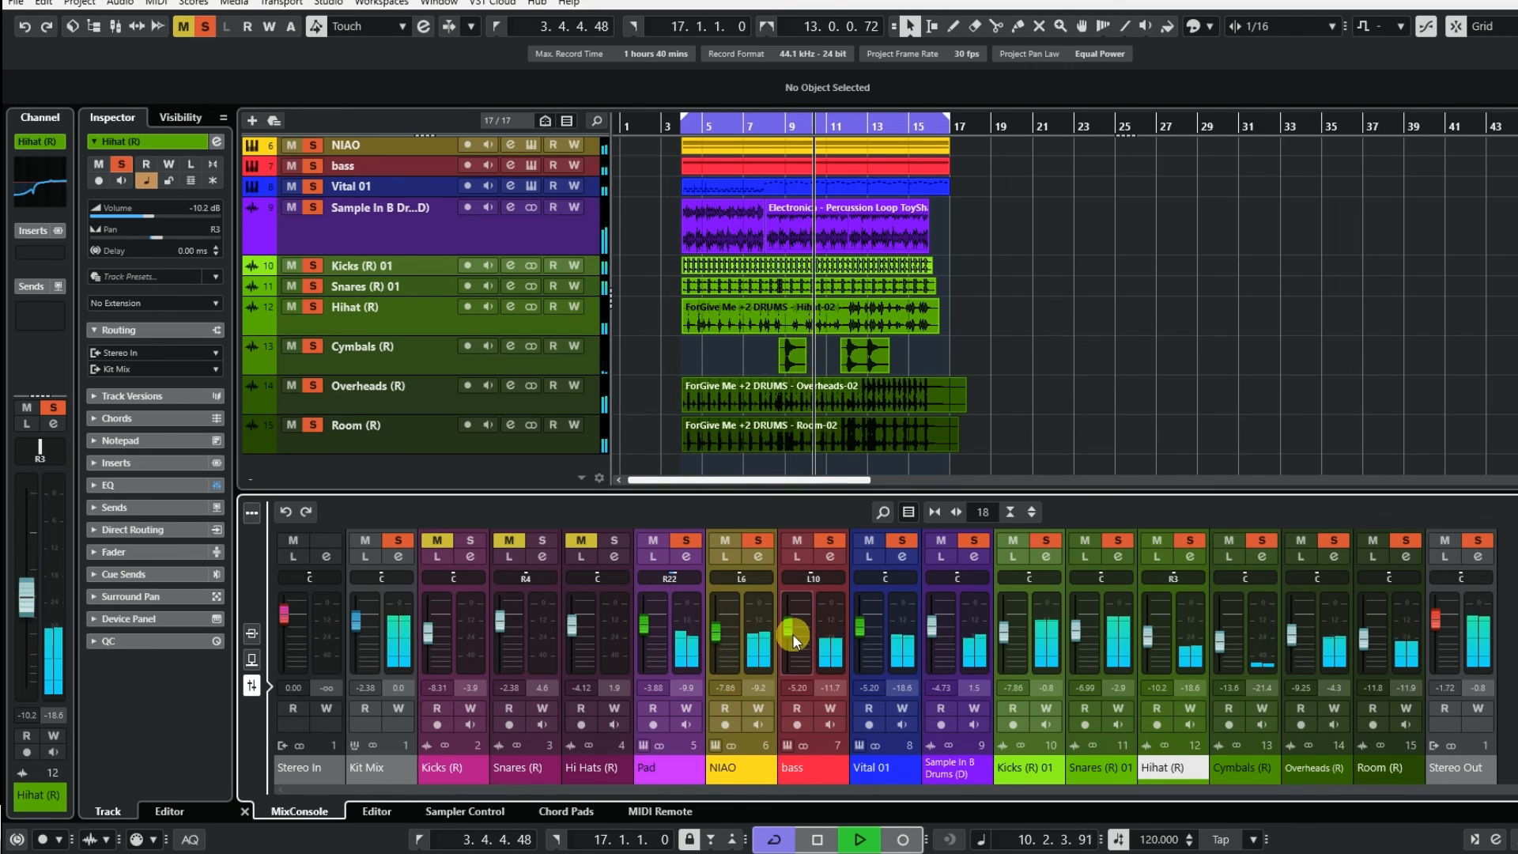
left_click_drag(792, 633, 794, 628)
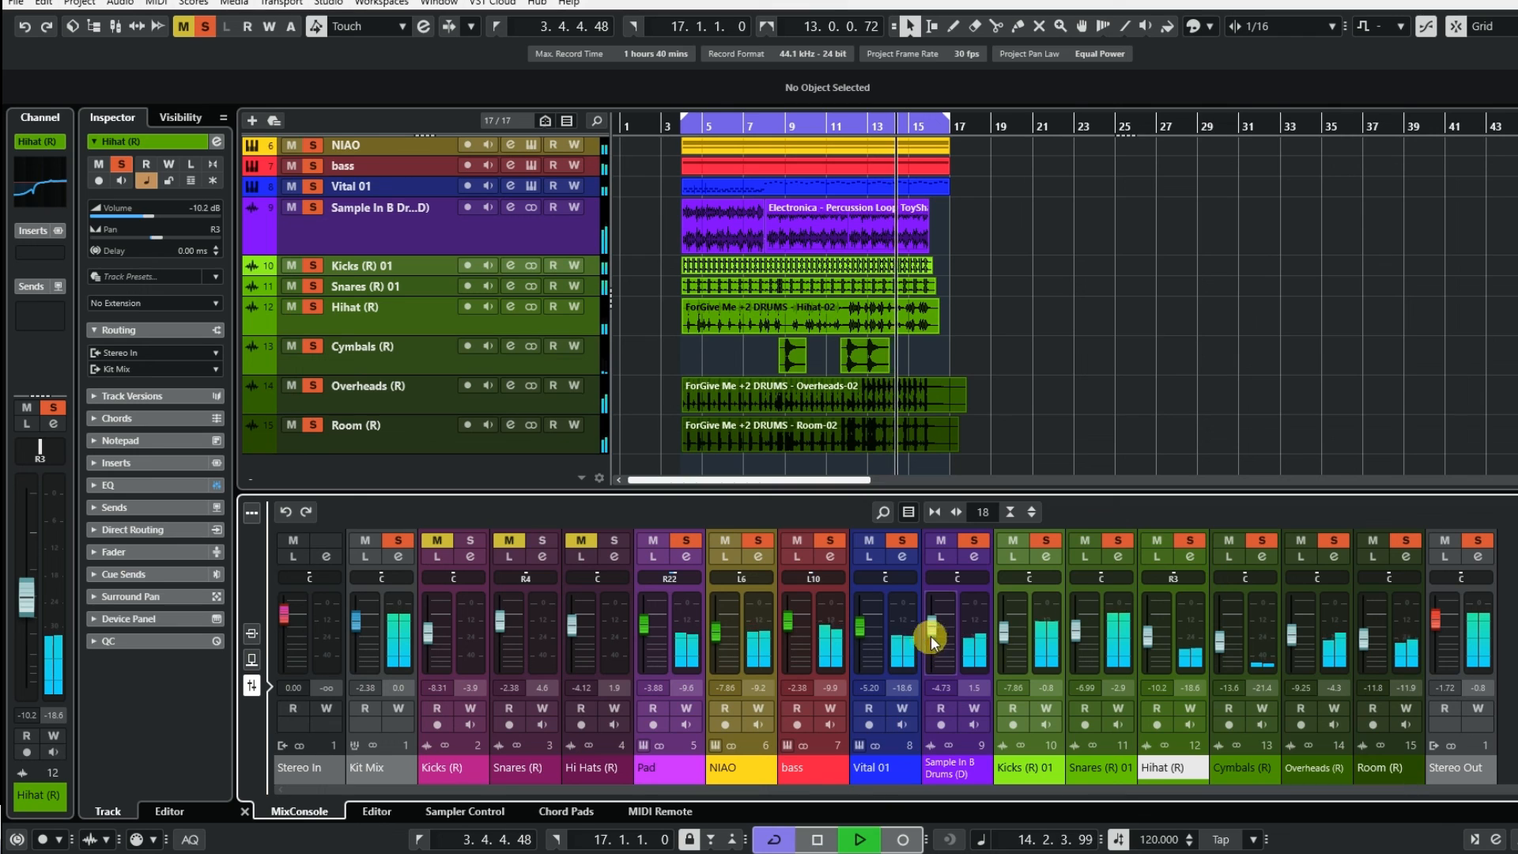
left_click_drag(934, 629, 928, 642)
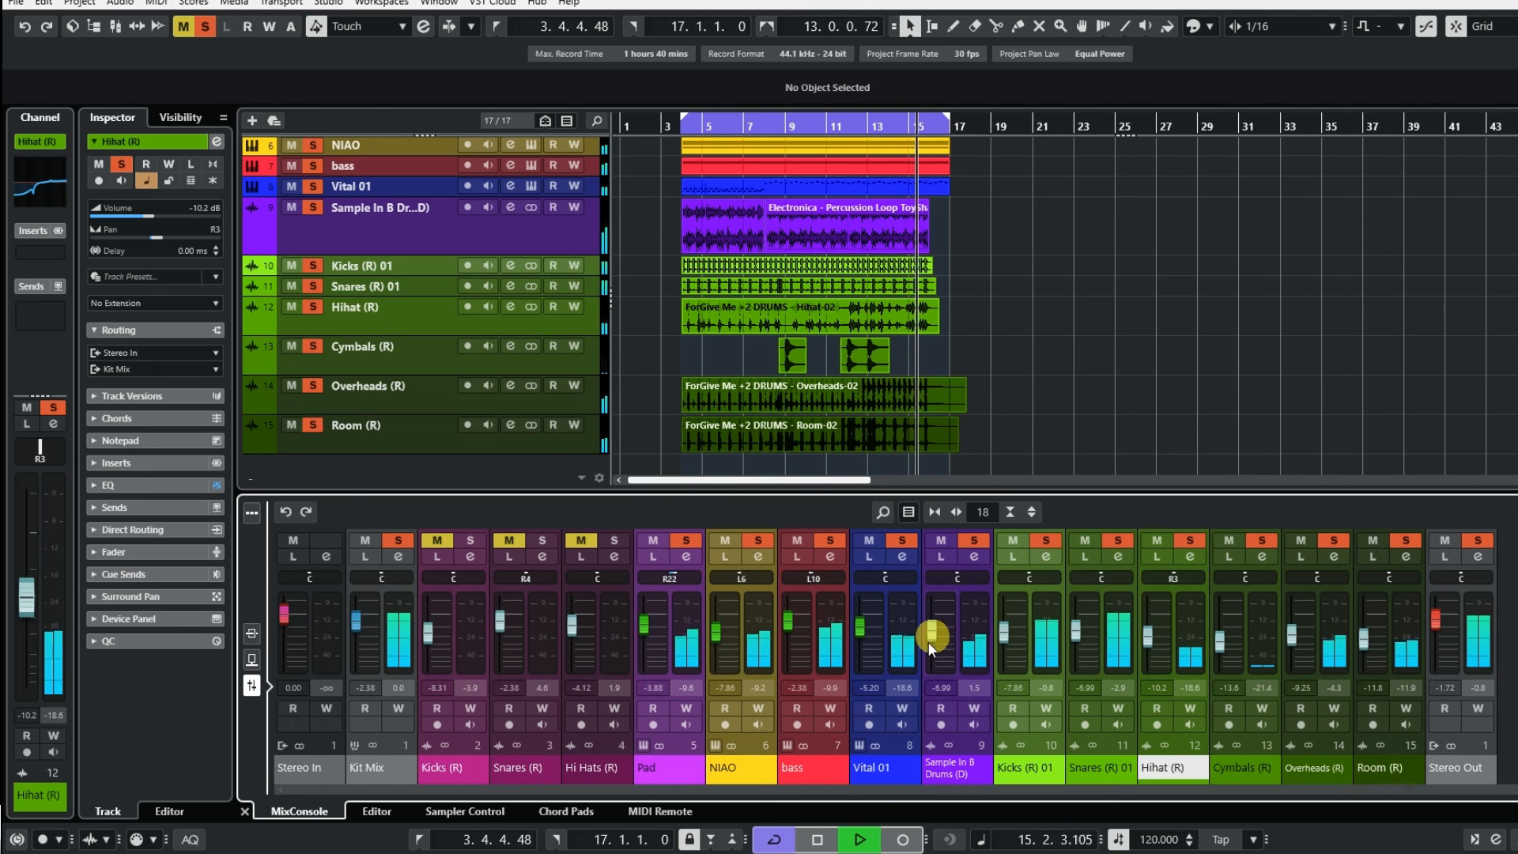
left_click(828, 844)
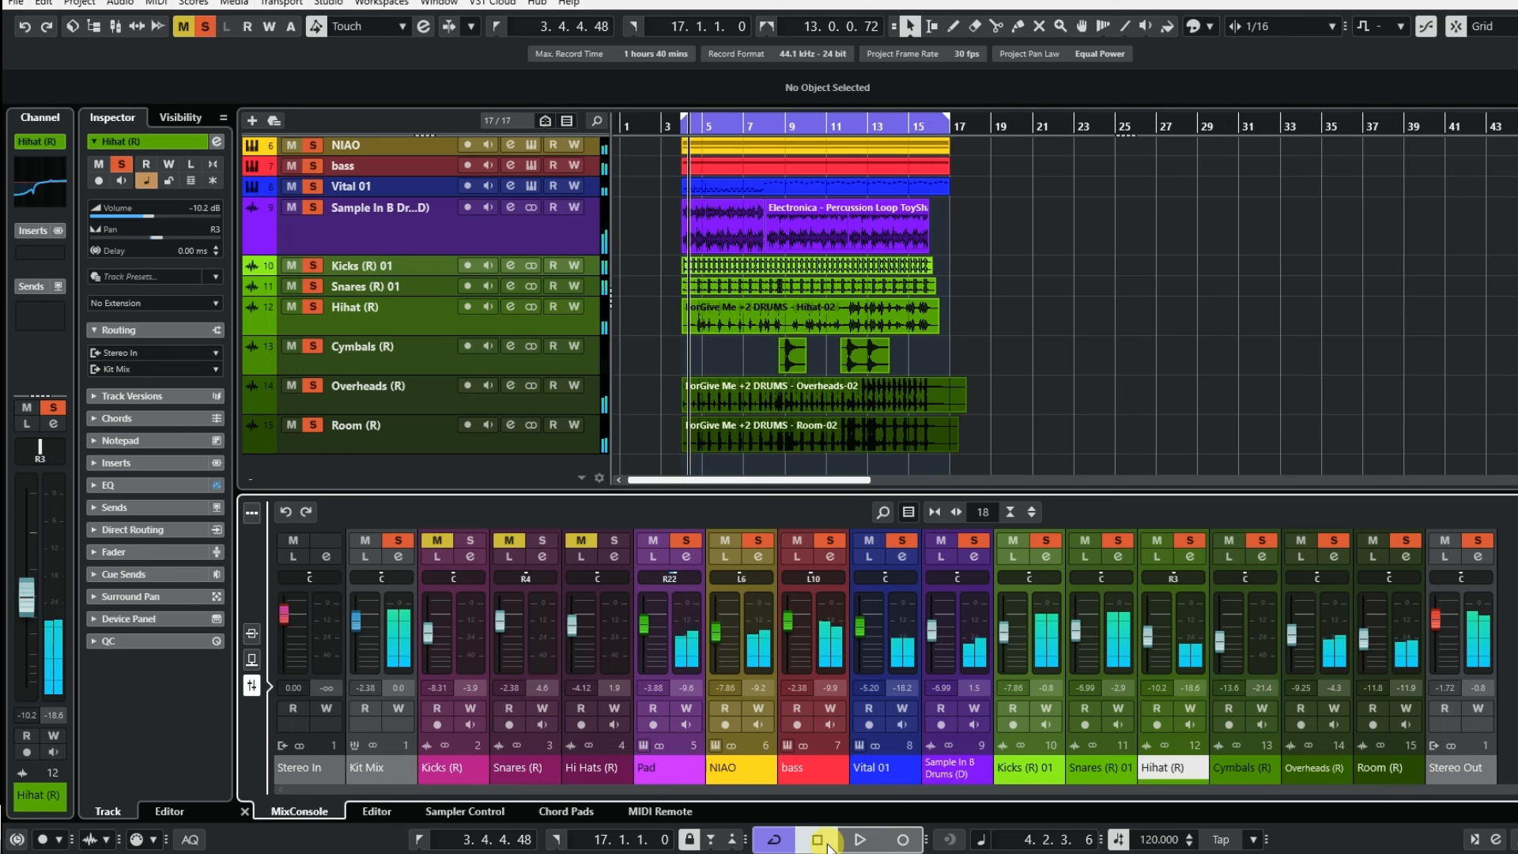